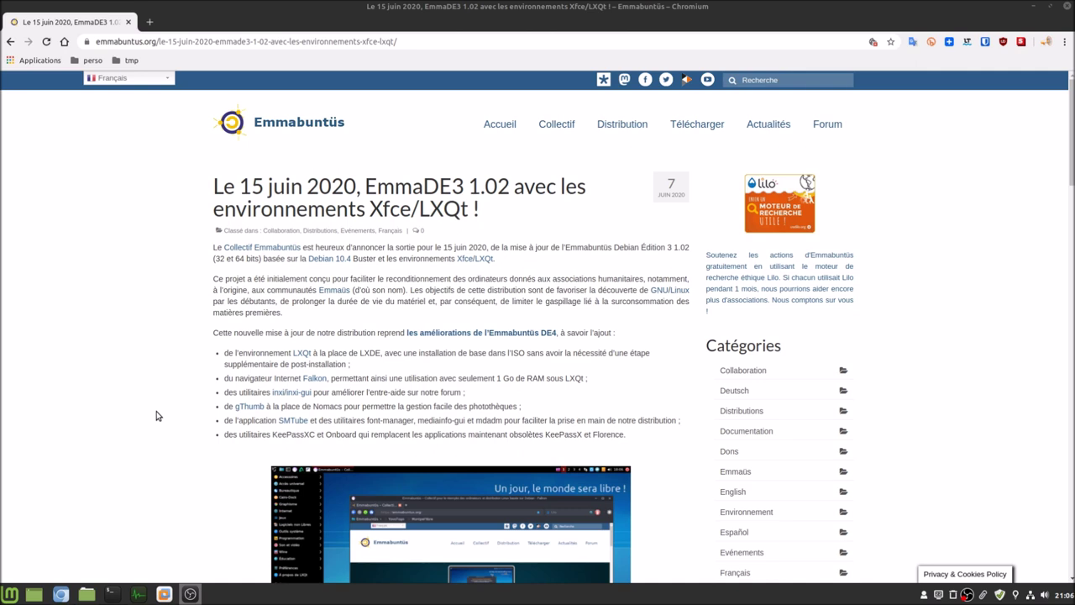
- Bring VMware Workstation to the front, then open the file manager at the home folder
mouse_move(168, 595)
click(160, 548)
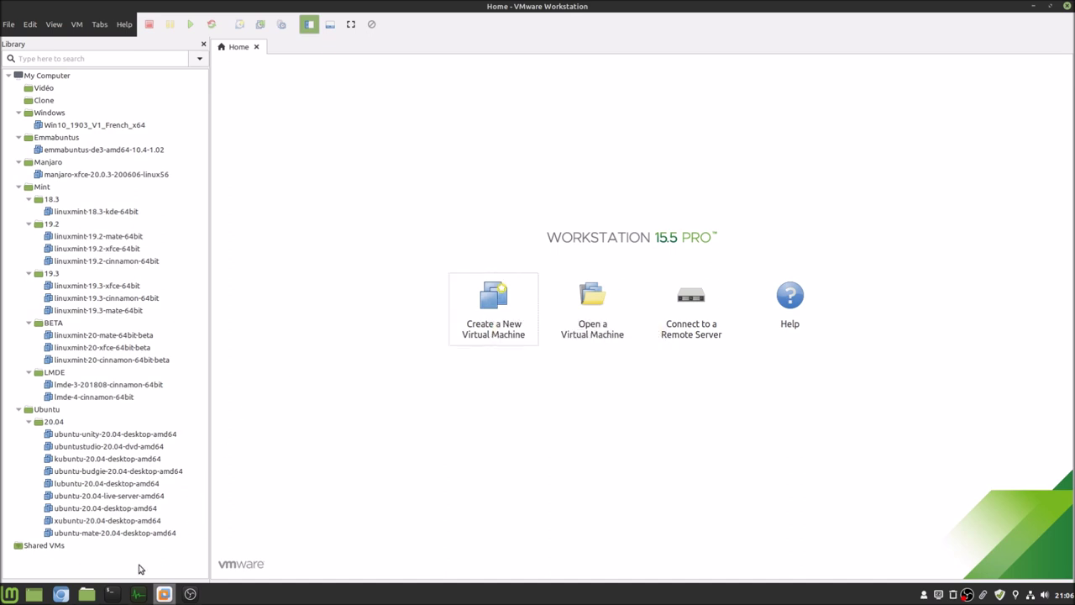
click(86, 594)
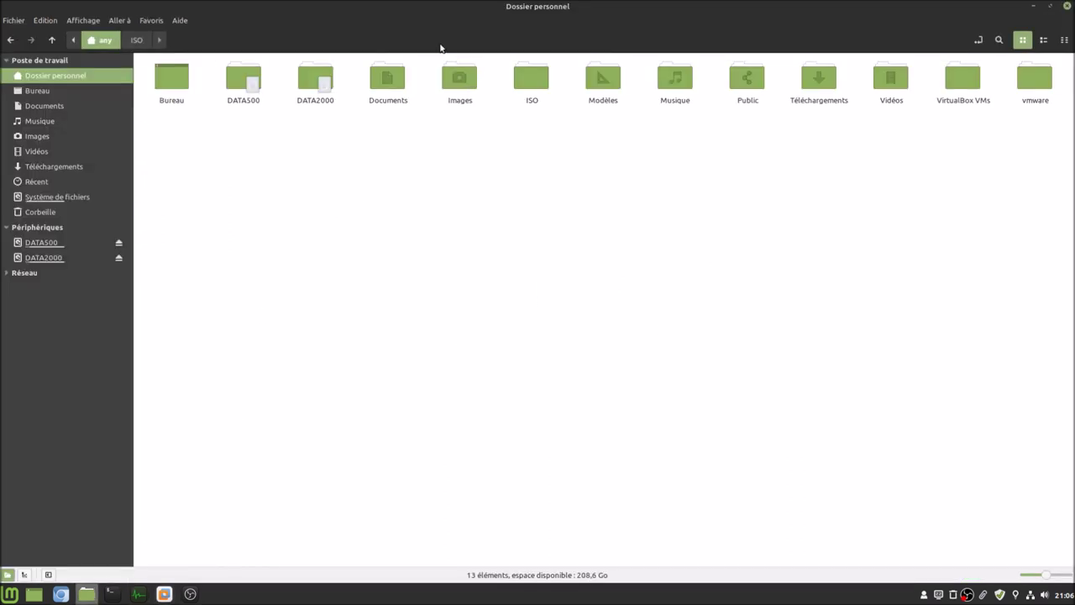
- Copy the full name of emmabuntus-de3-amd64-10.4-1.02.iso from its Properties dialog in the ISO folder
double_click(524, 81)
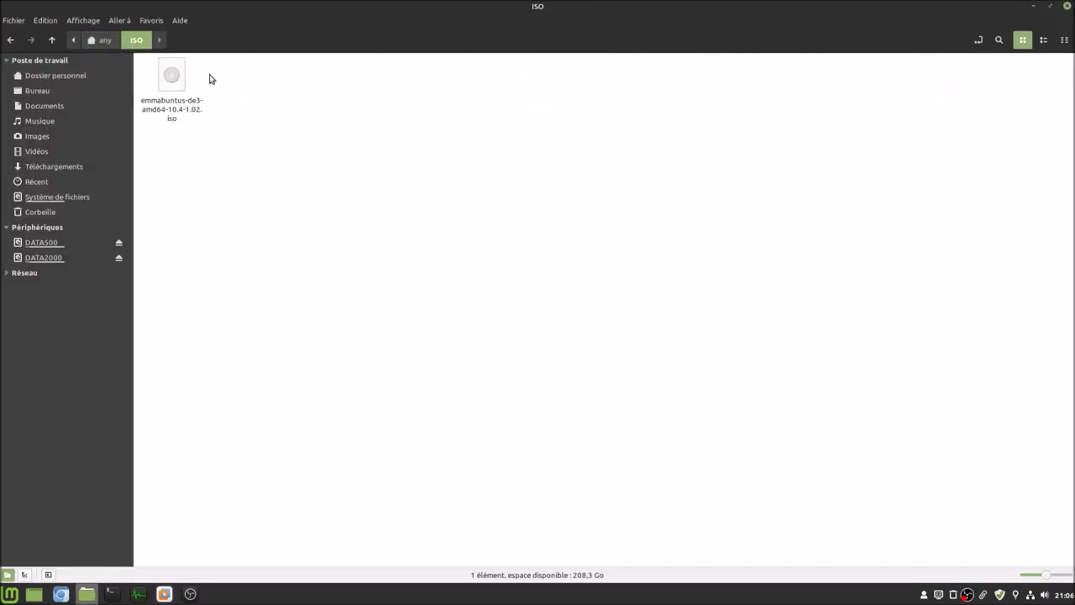
click(165, 81)
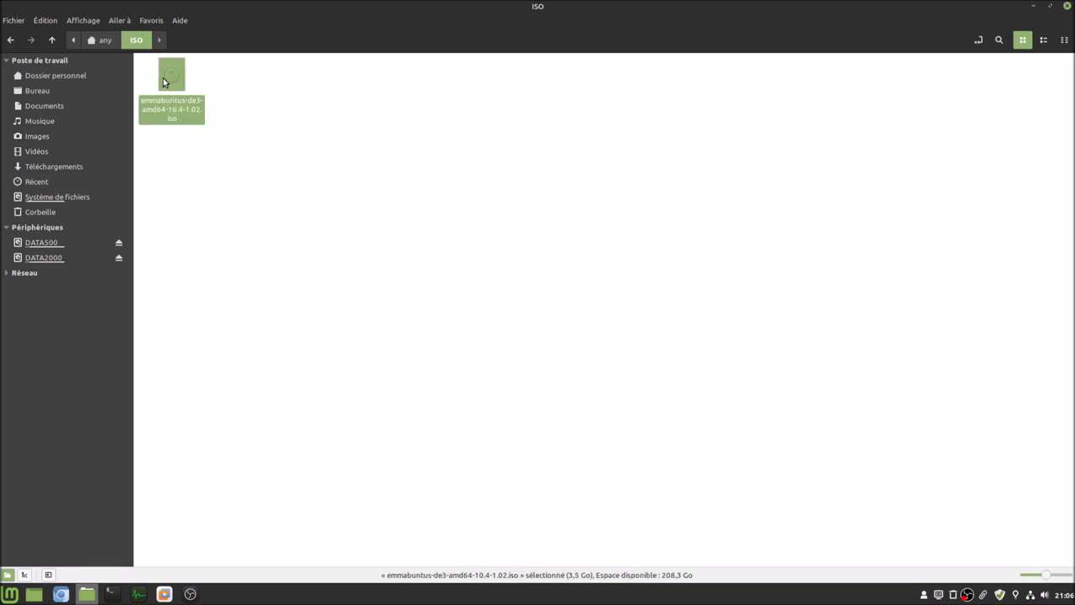
right_click(164, 81)
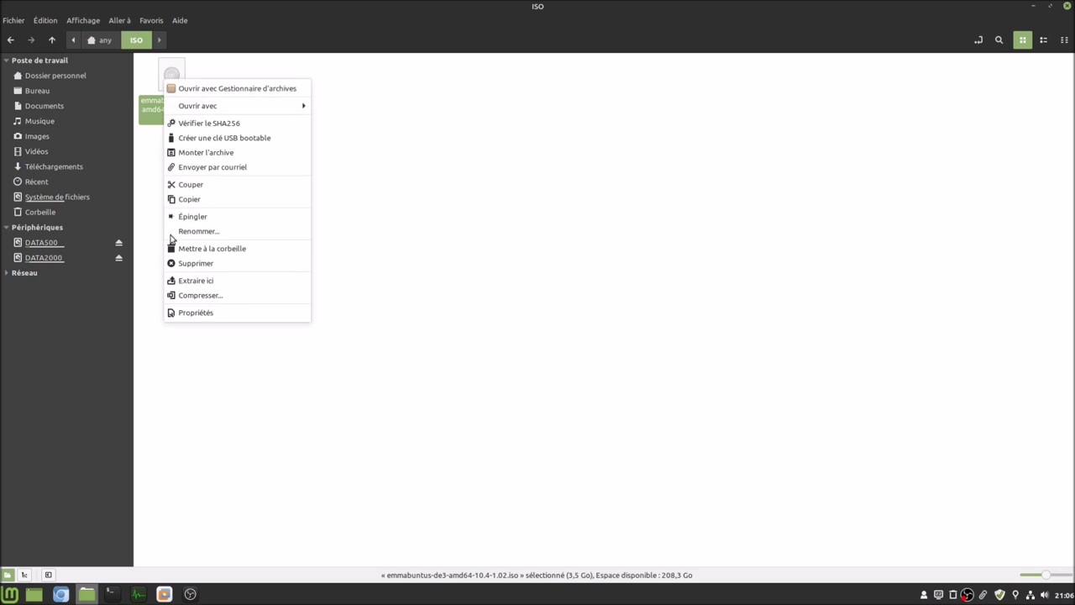
click(204, 315)
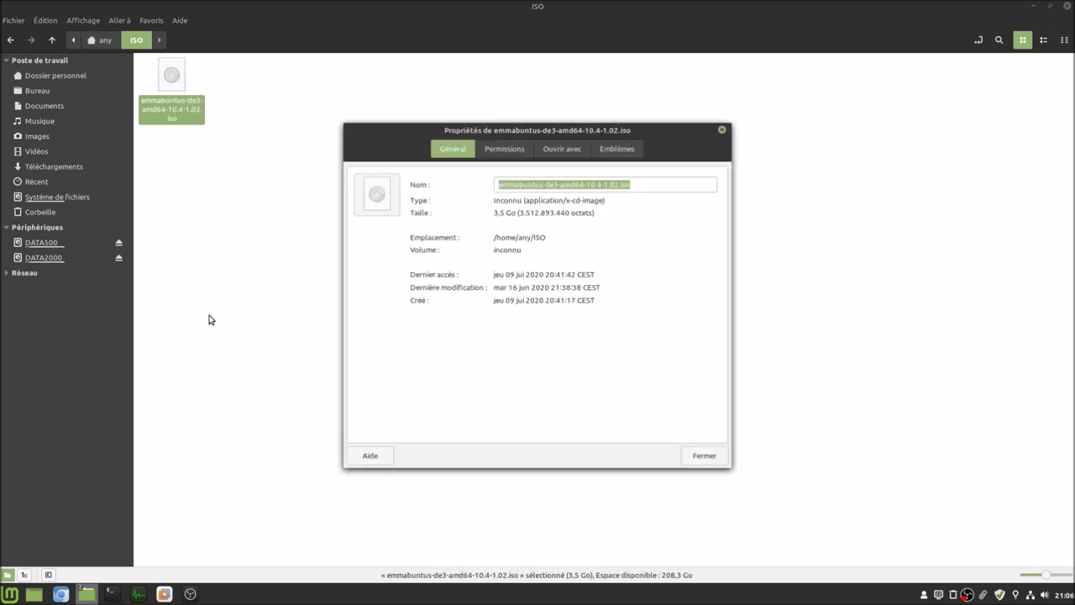
right_click(567, 186)
click(584, 212)
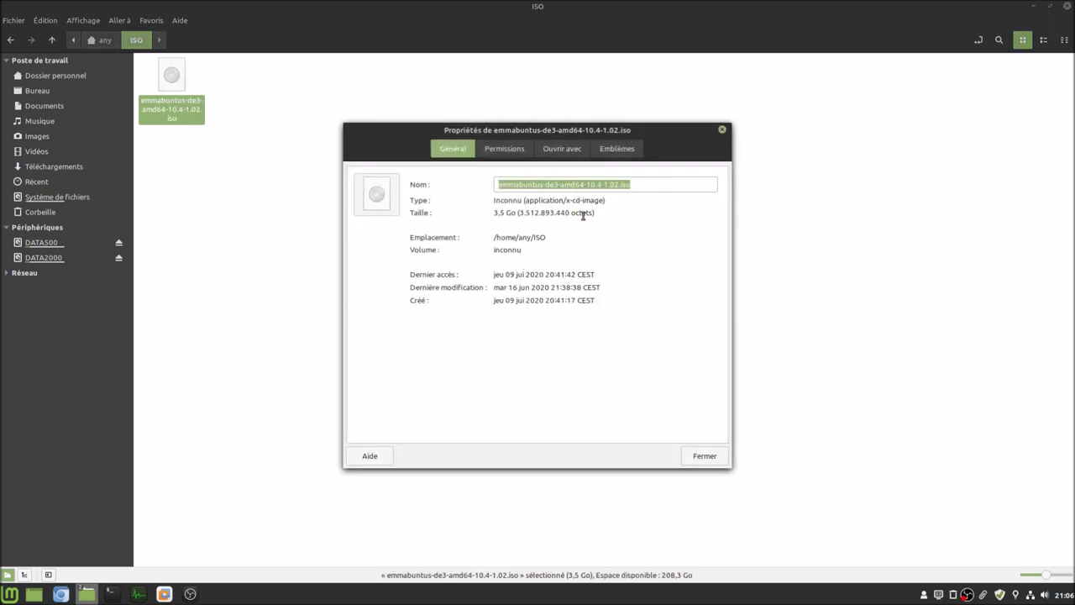
click(710, 455)
- Deselect the file, return Nemo to the home folder, and switch back to VMware Workstation
click(426, 367)
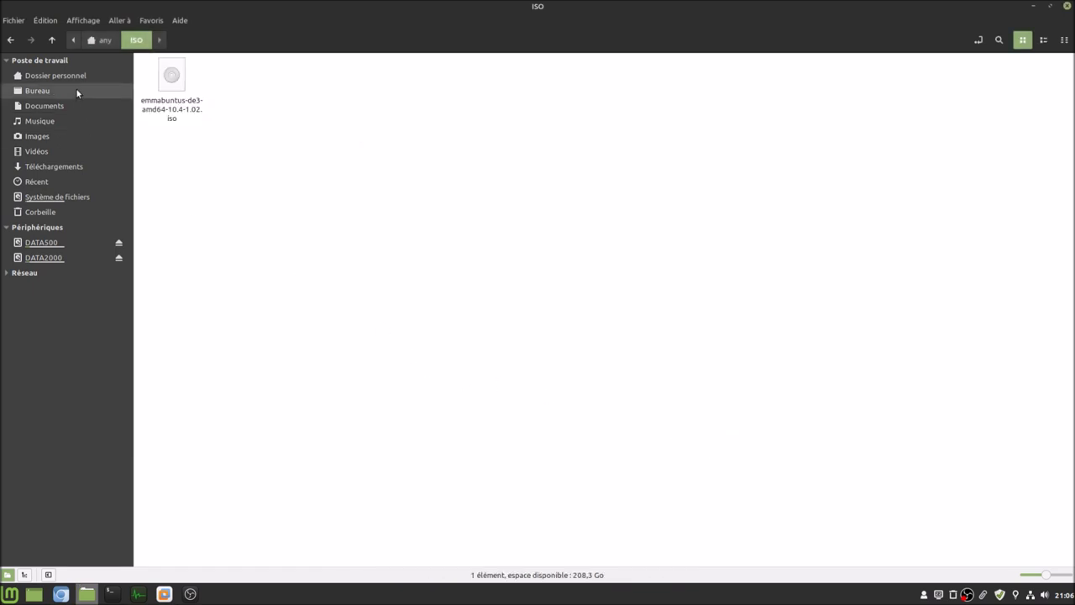
click(67, 75)
click(165, 594)
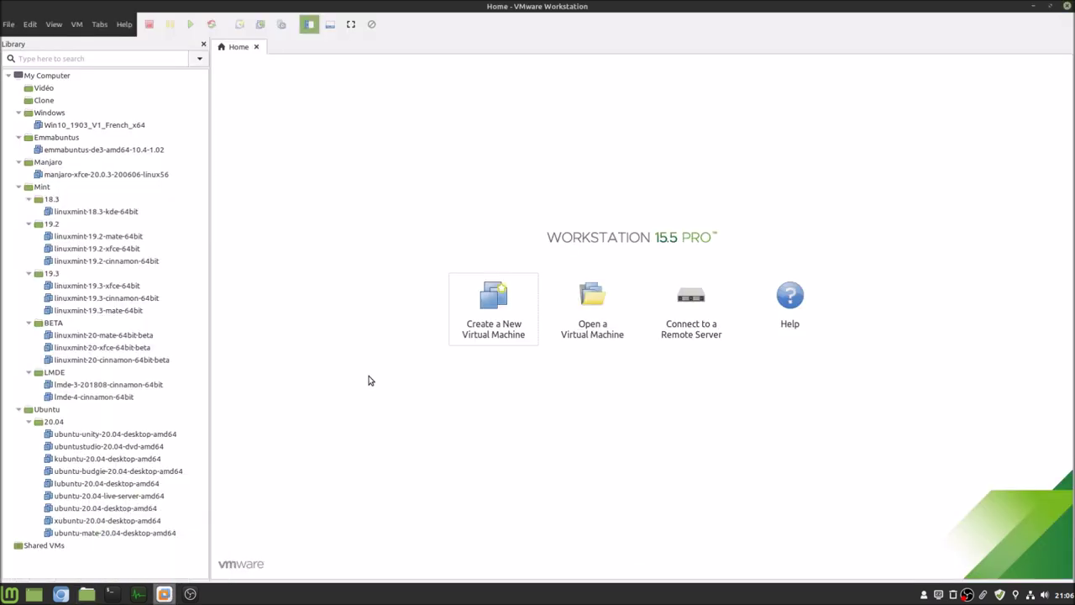
- Start a Typical new virtual machine and choose to install the operating system later
click(503, 315)
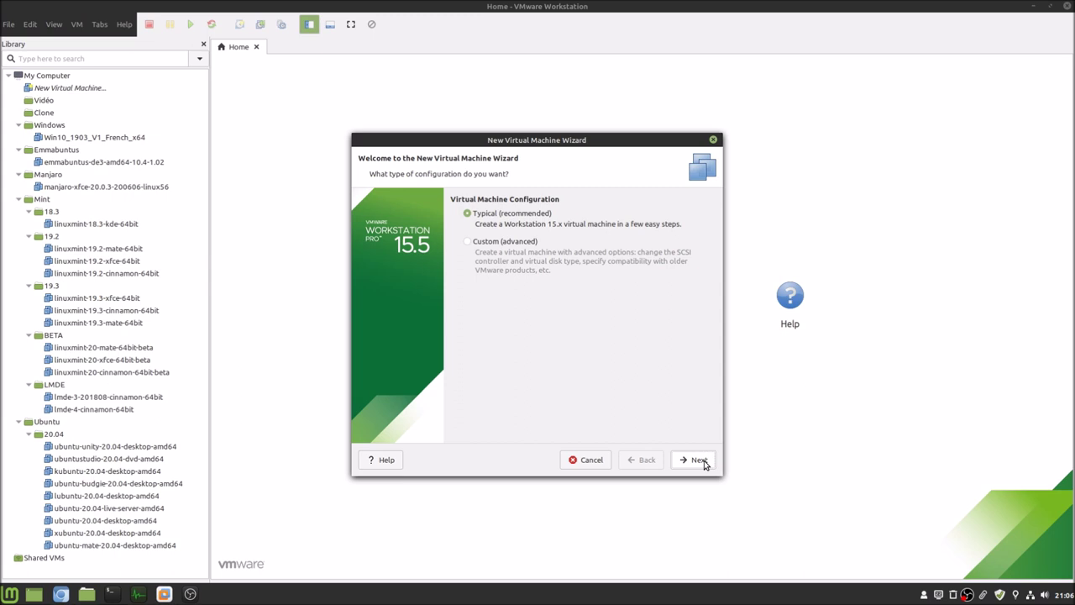
click(703, 462)
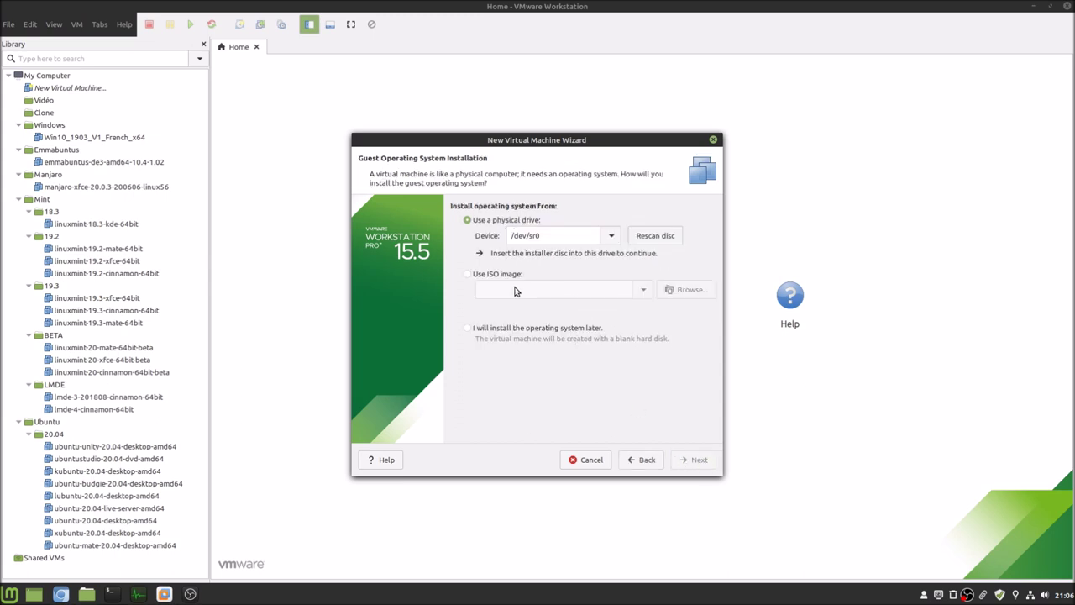
click(475, 278)
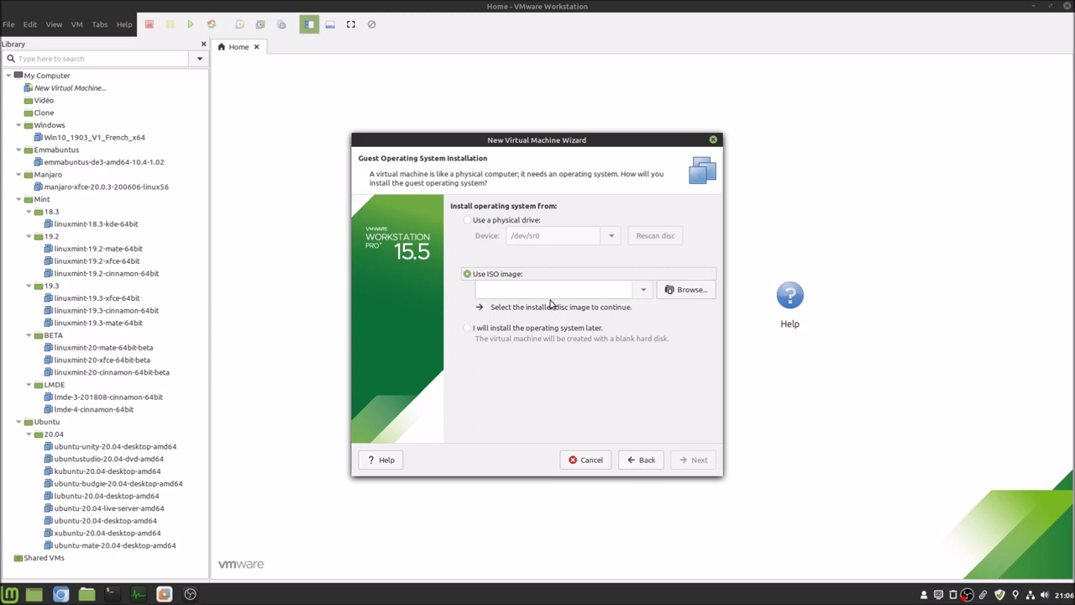
click(680, 291)
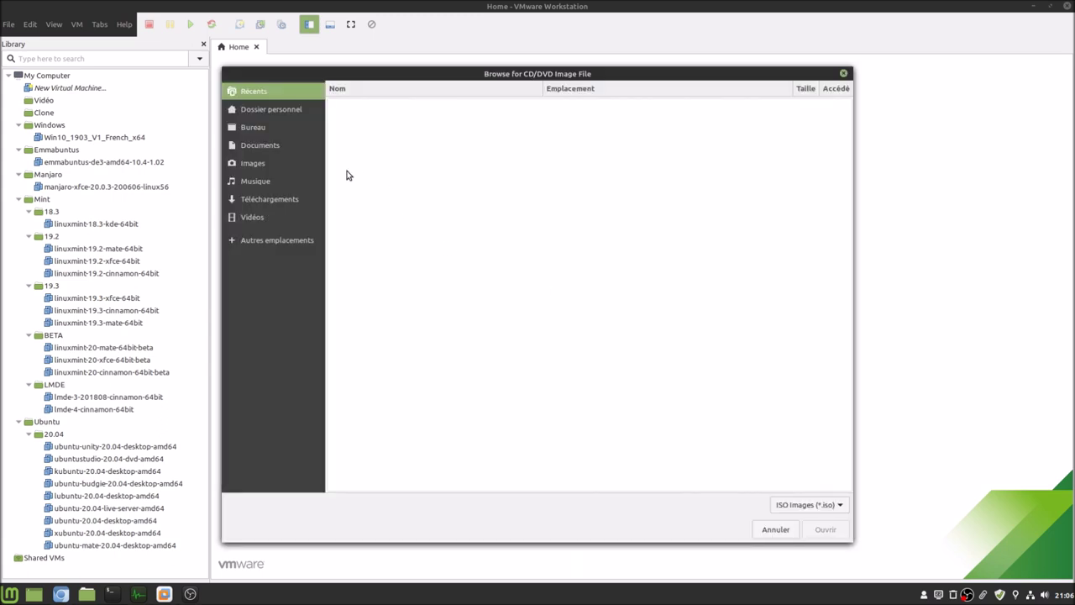
click(273, 109)
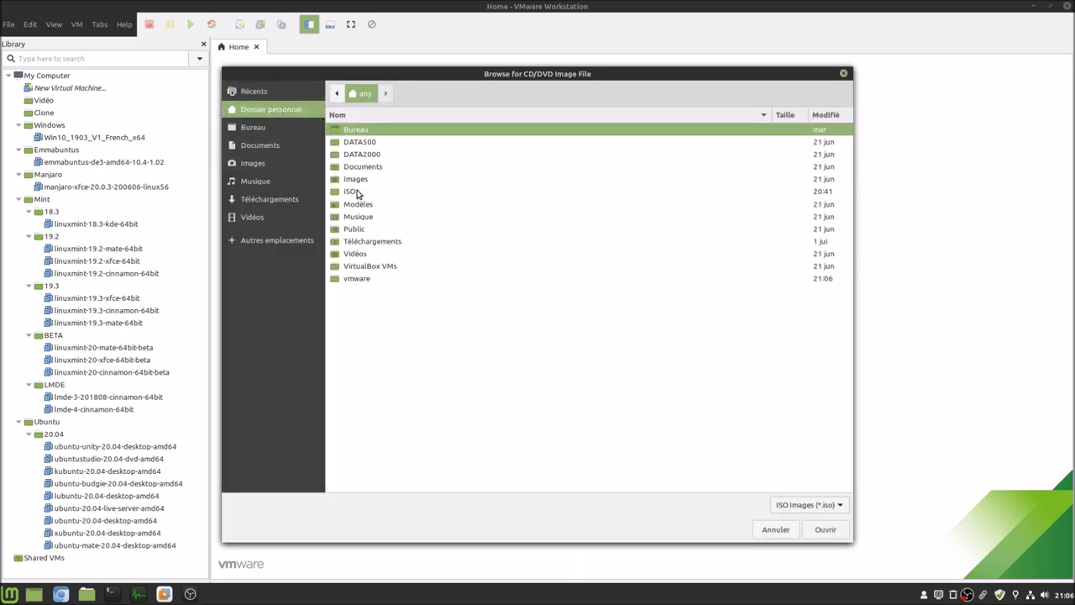
double_click(360, 193)
double_click(392, 134)
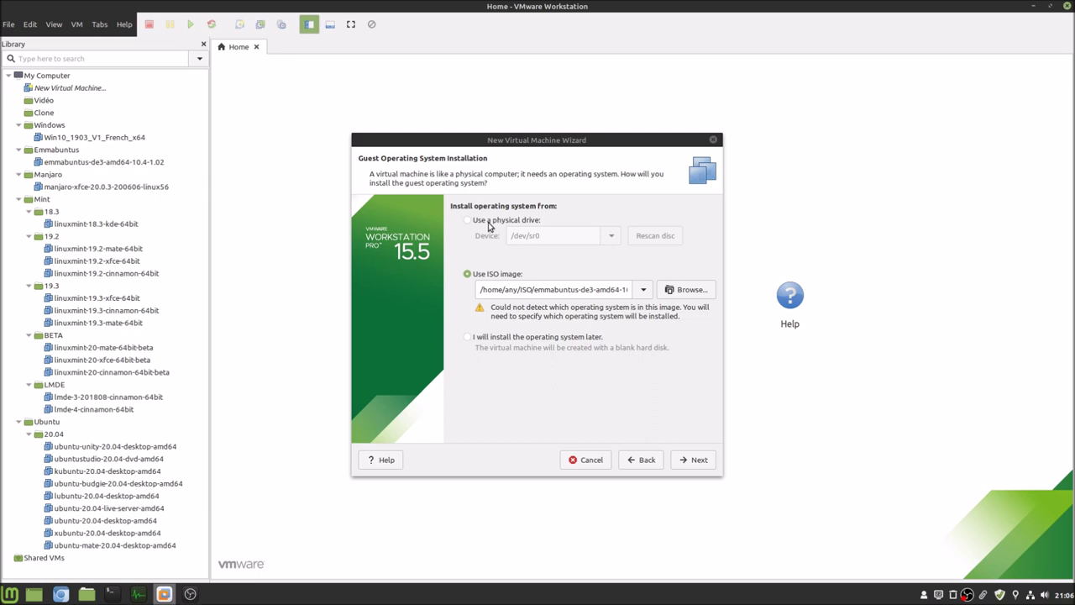
click(509, 340)
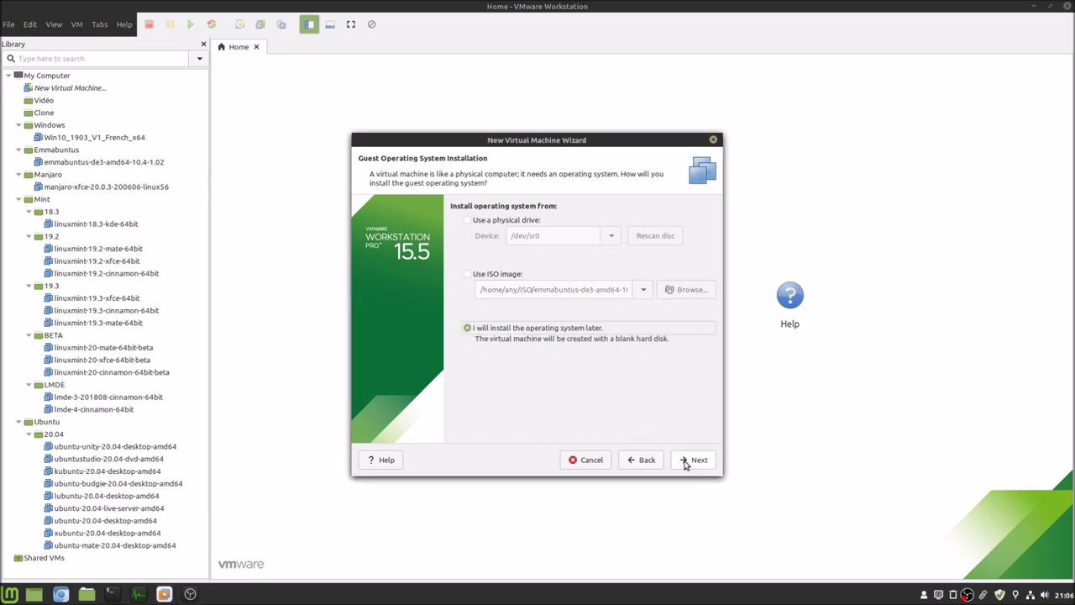
click(686, 461)
- Set the guest operating system to Linux, Debian 10.x 64-bit
click(477, 230)
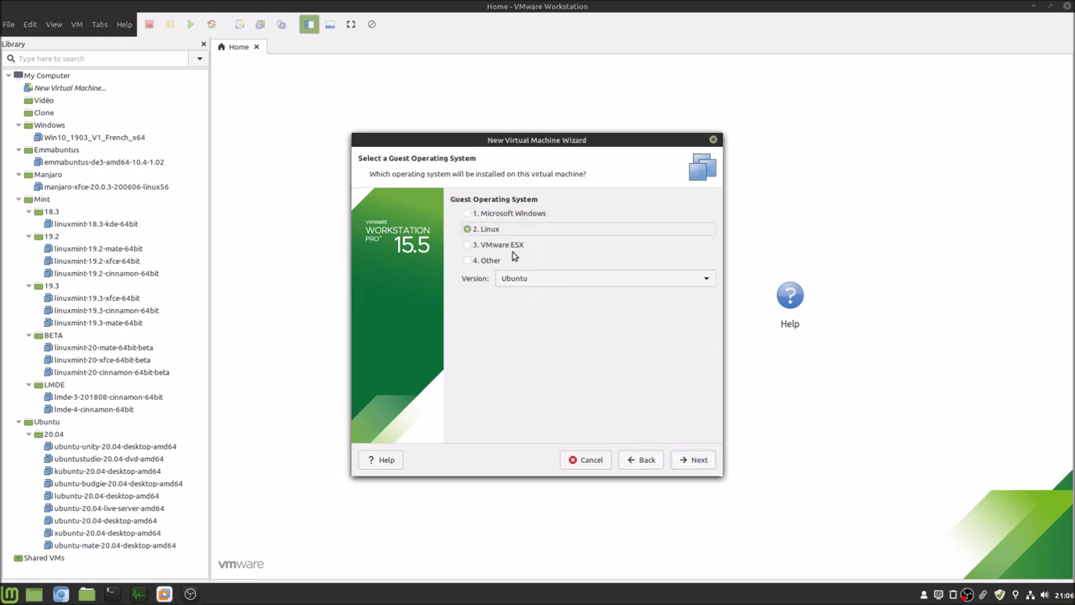
click(539, 278)
mouse_move(568, 4)
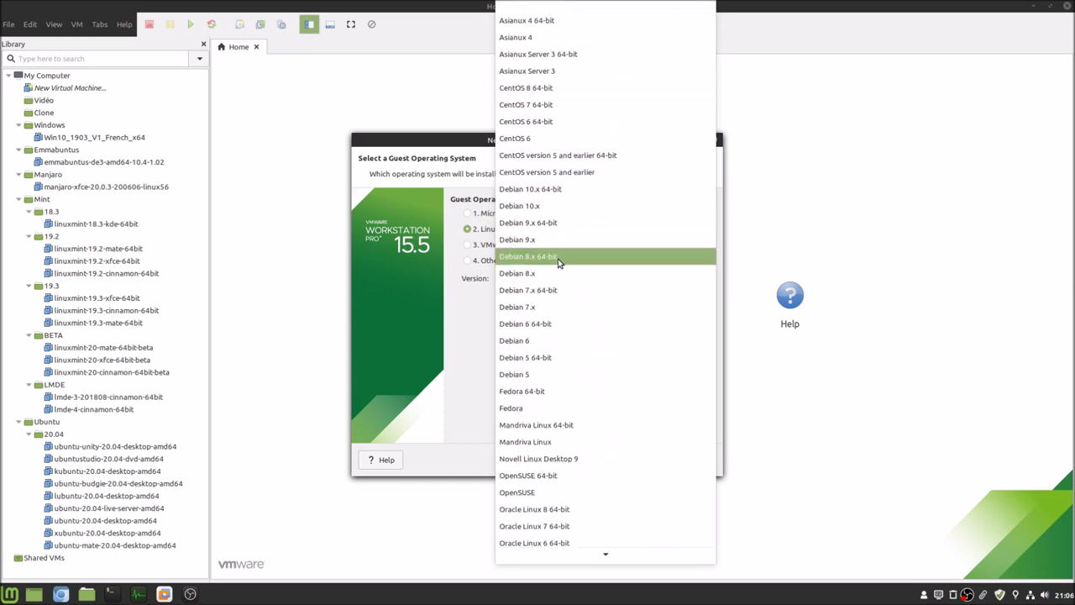
click(554, 193)
click(696, 465)
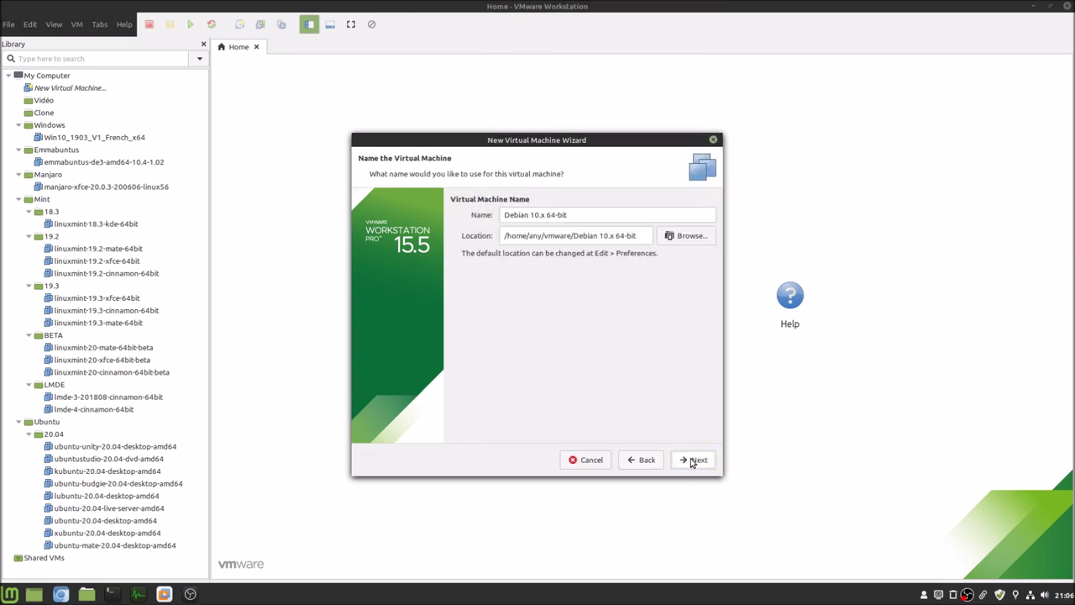
- Name the VM emmabuntus-de3-amd64-10.4-1.02-VIDEO from the pasted ISO name
triple_click(540, 216)
text(emmabuntus-de3-amd64-10.4-1.02.iso)
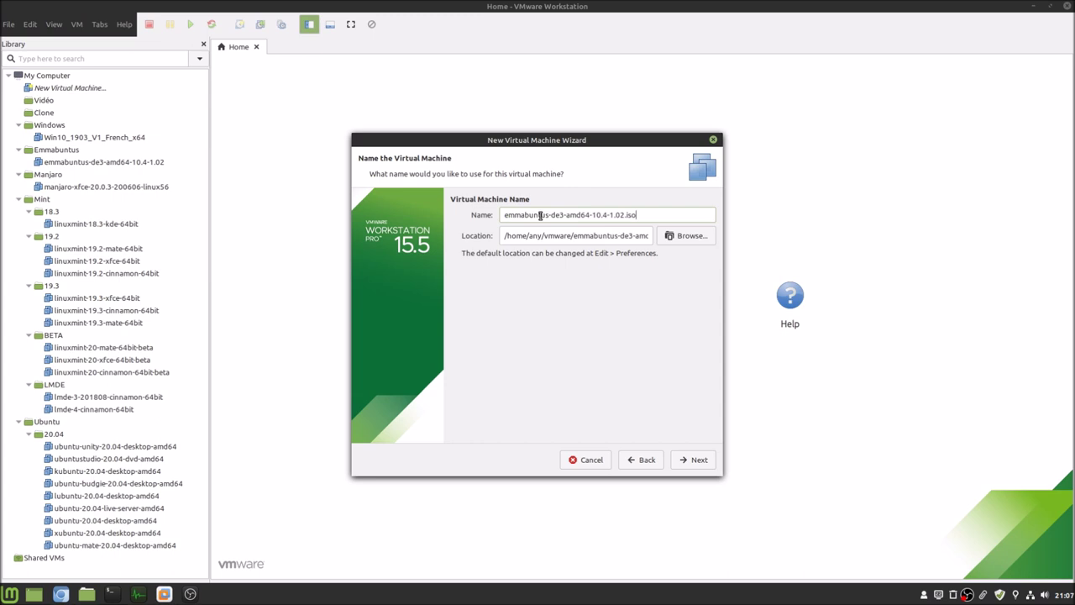
key(BackSpace)
key(BackSpace)
key(BackSpace)
key(BackSpace)
text(-)
key(BackSpace)
text(-VIDEO)
click(699, 461)
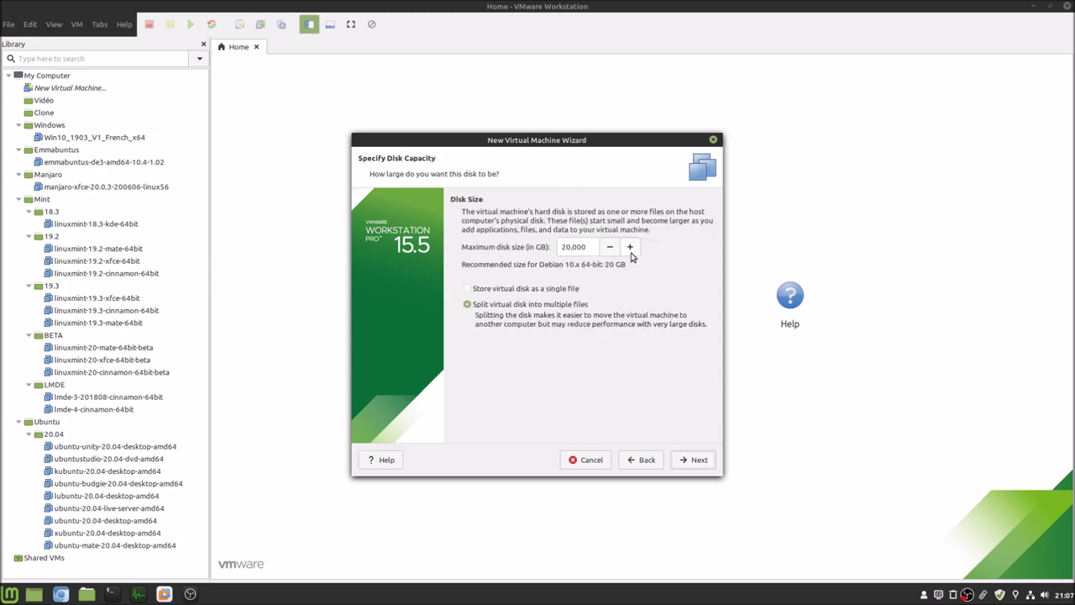
- Store the disk as a single file, give the processor 4 cores, and finish creating the VM
click(556, 289)
click(697, 462)
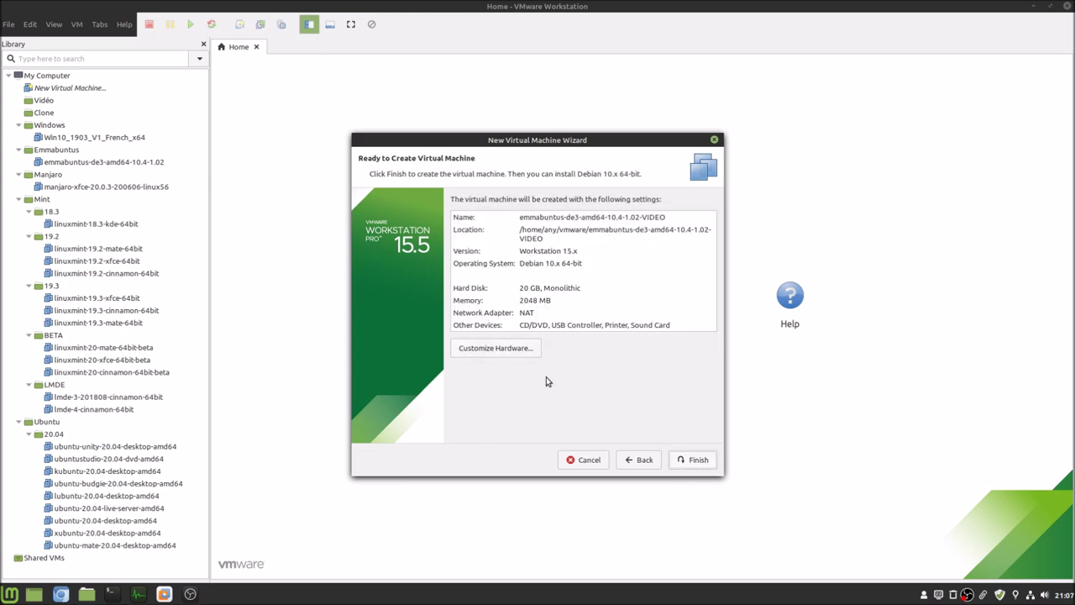
click(515, 349)
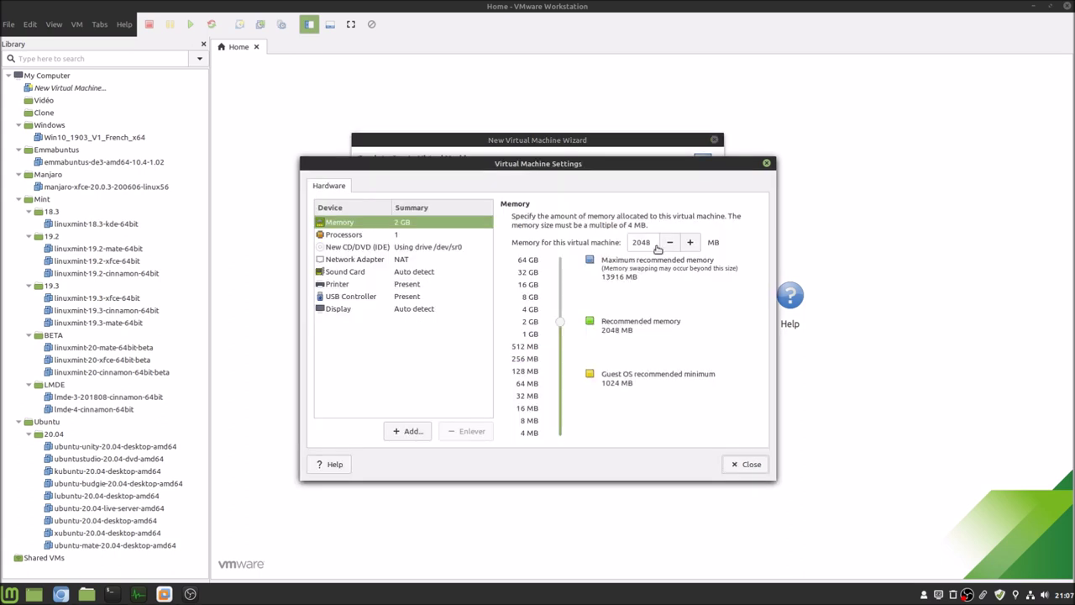
click(409, 239)
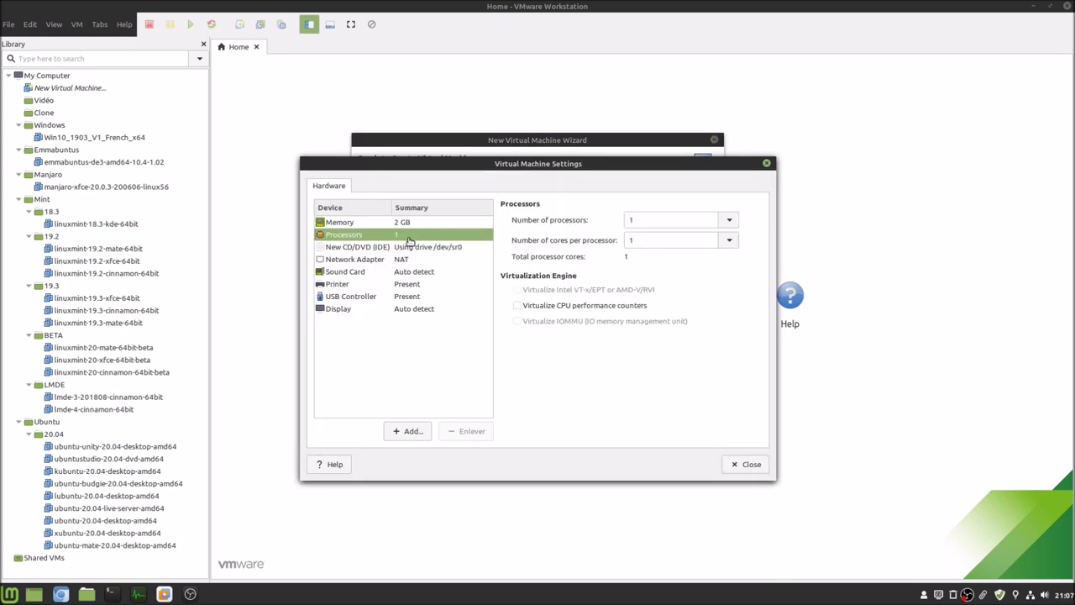
click(729, 241)
click(723, 309)
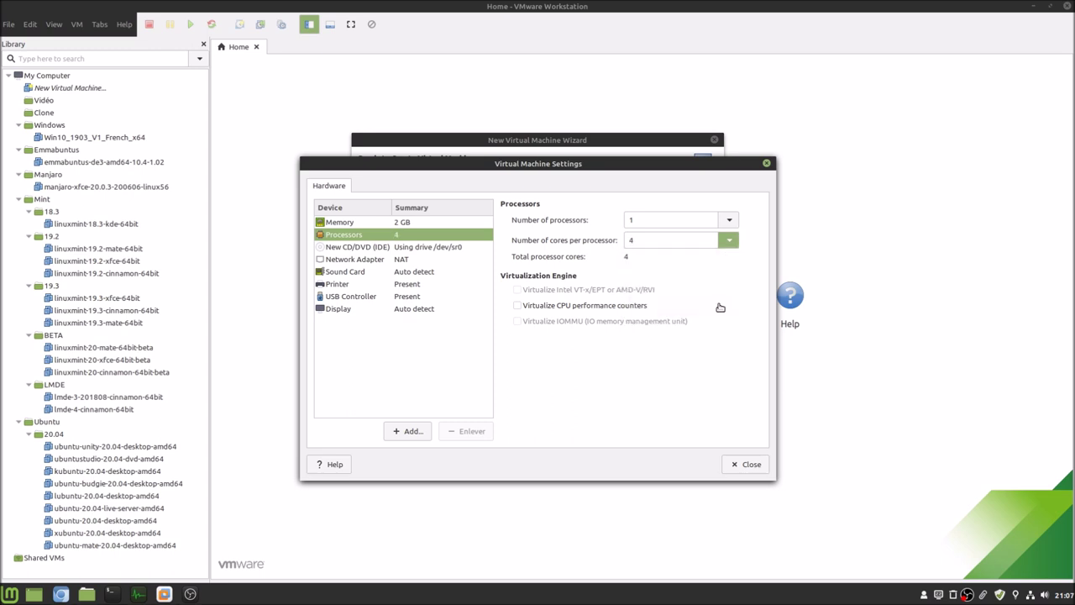
click(747, 465)
click(704, 463)
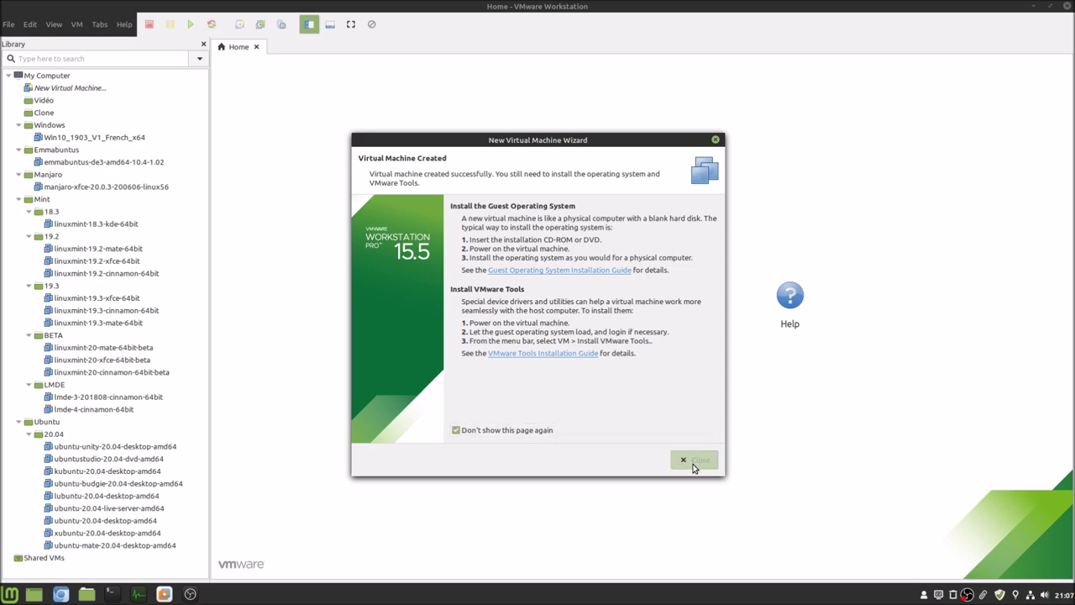
click(694, 460)
- Move the new VM into the Vidéo folder and close the Vidéo and Home tabs
drag(89, 91, 126, 105)
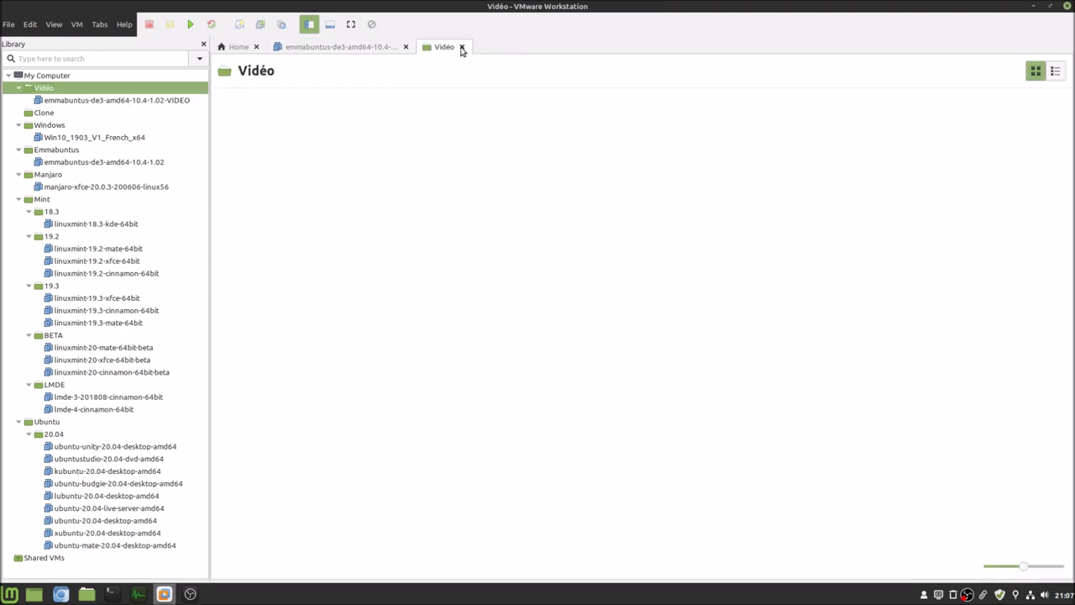
click(462, 47)
click(256, 47)
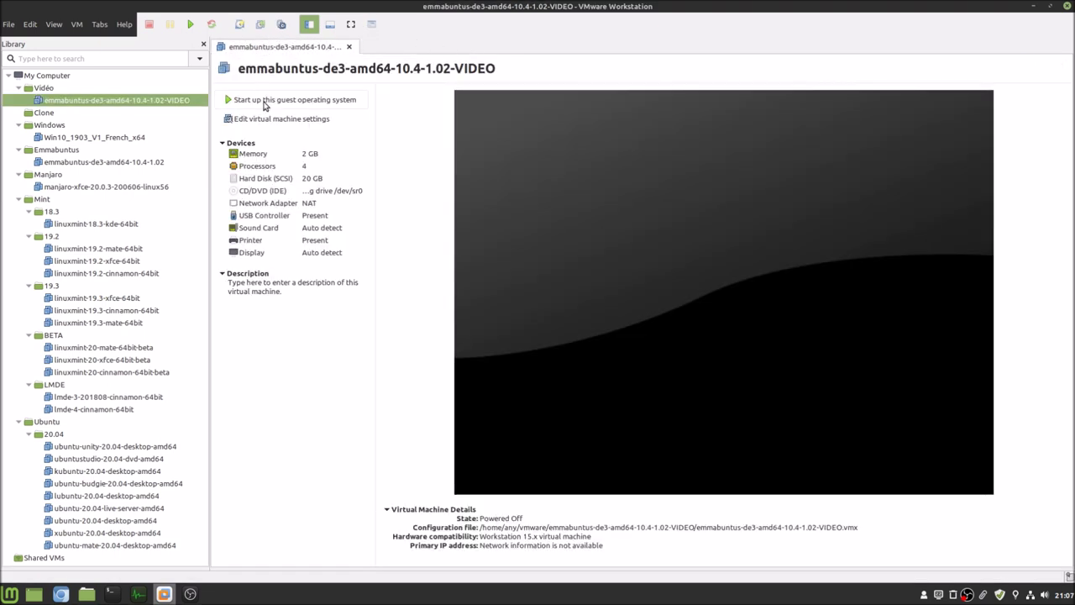
- Enable processor hardware virtualization and attach the Emmabuntüs ISO to the CD/DVD drive
click(267, 122)
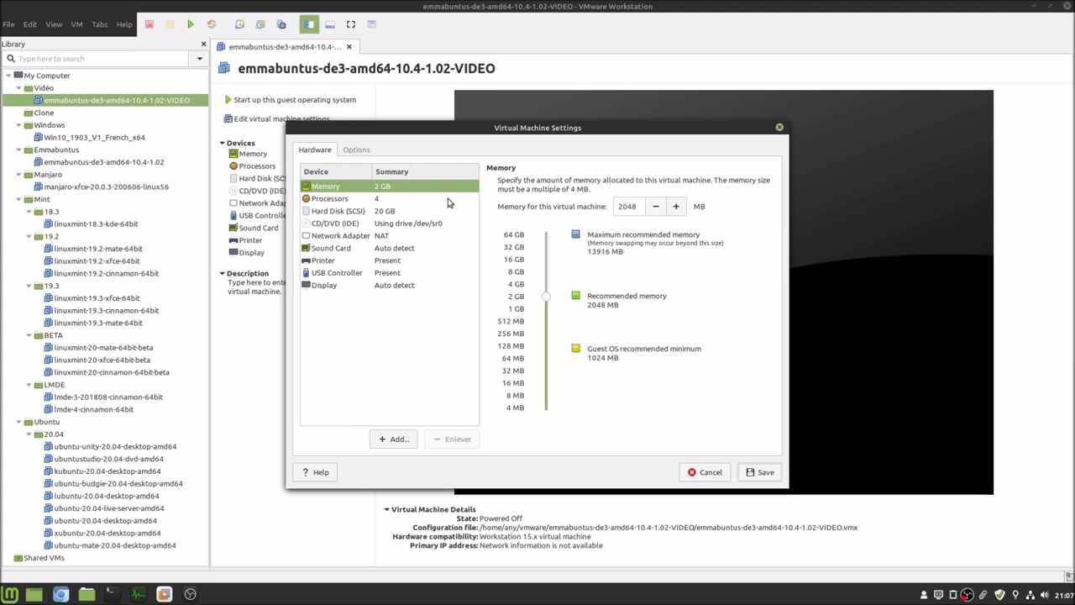
click(440, 199)
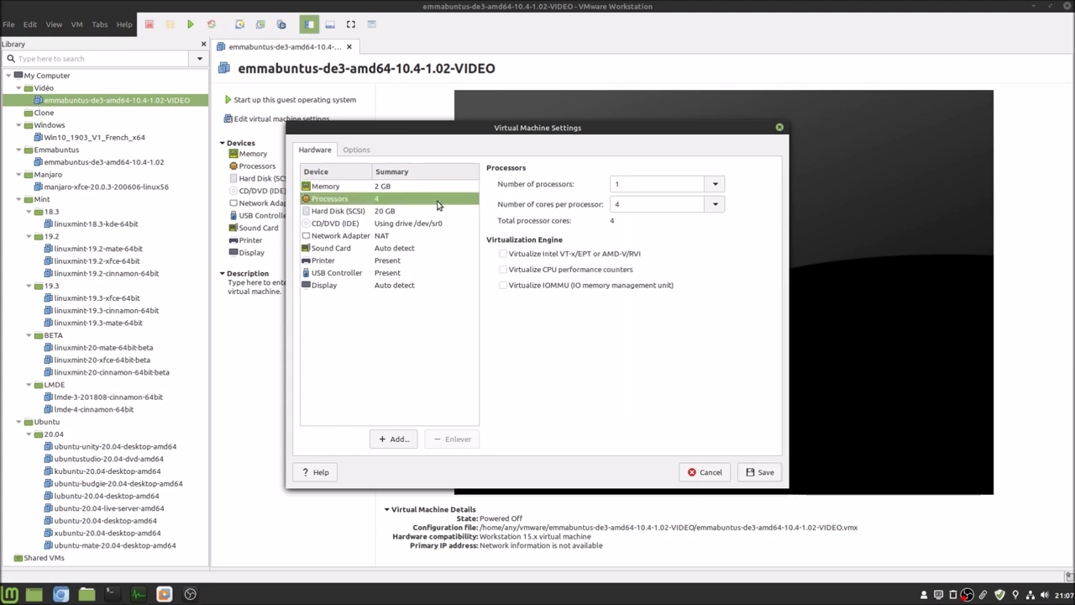
click(568, 257)
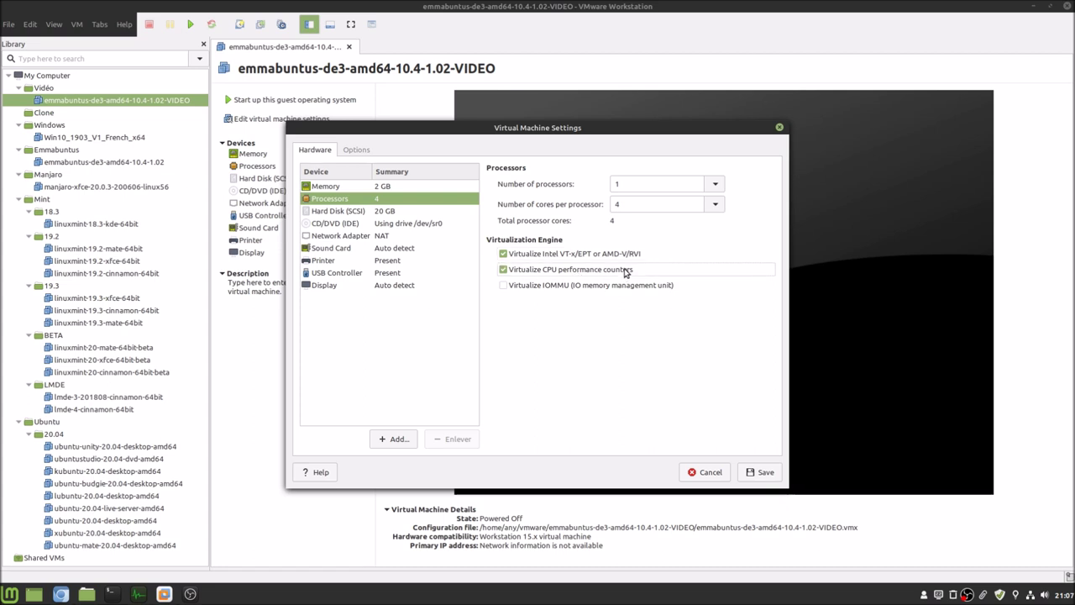
click(405, 215)
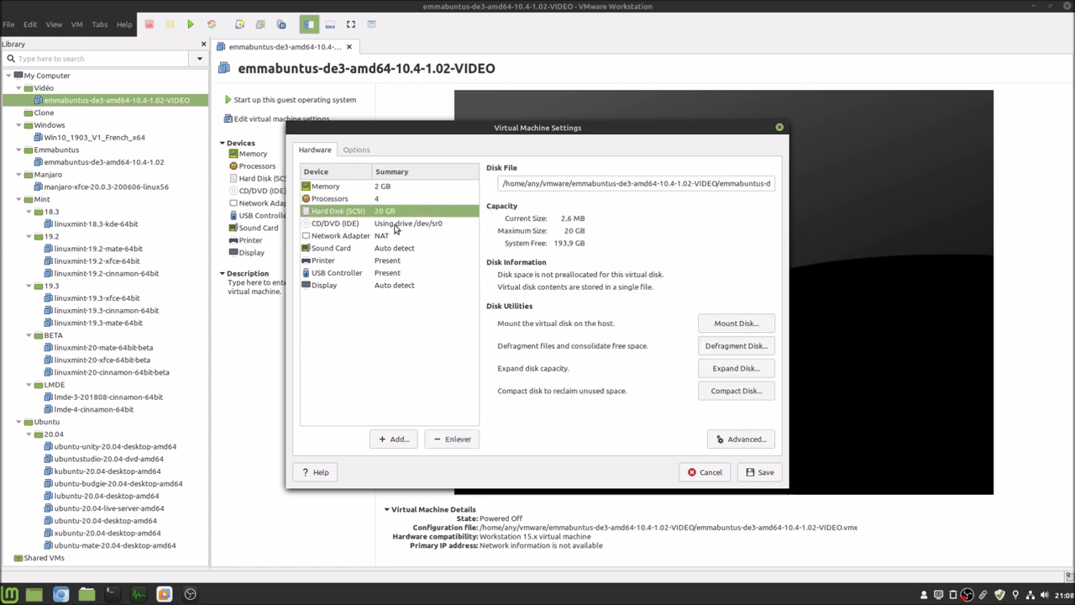
click(397, 225)
click(550, 274)
click(745, 287)
double_click(446, 120)
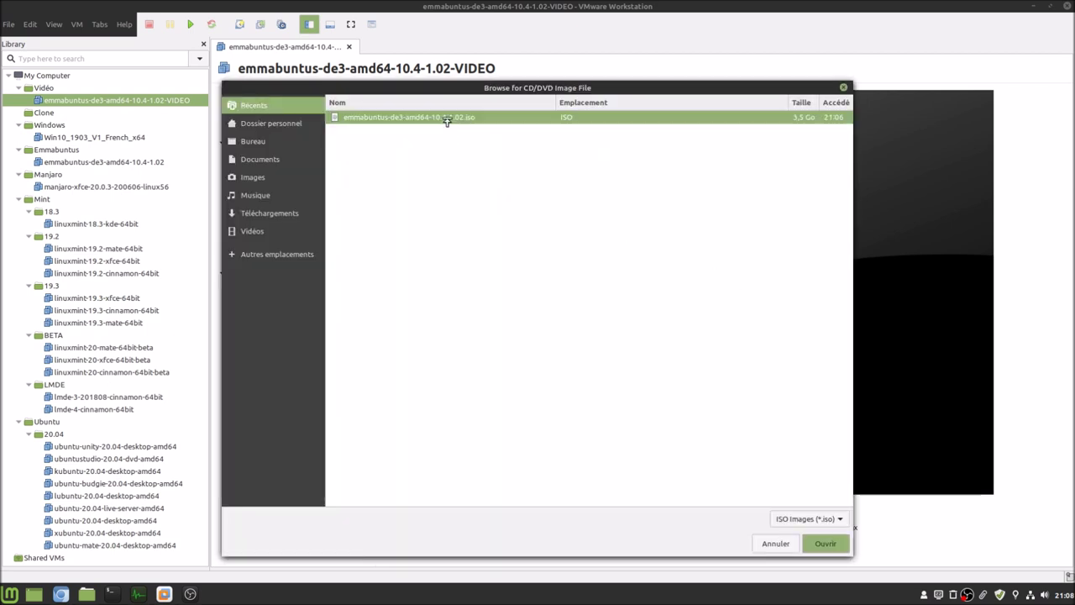
- Remove the printer device from the virtual machine
click(367, 238)
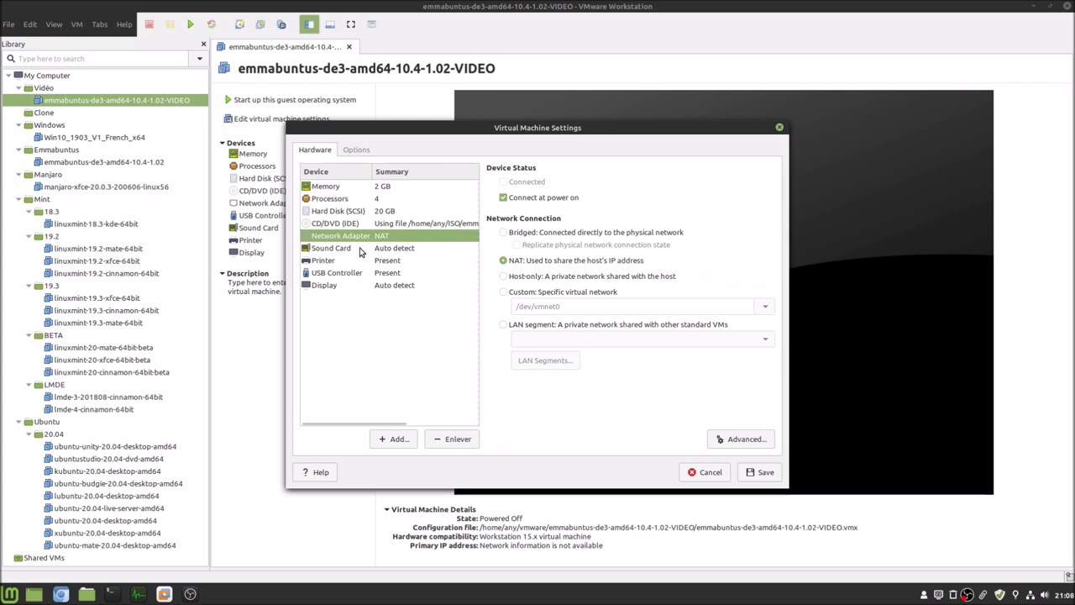
click(356, 250)
click(348, 261)
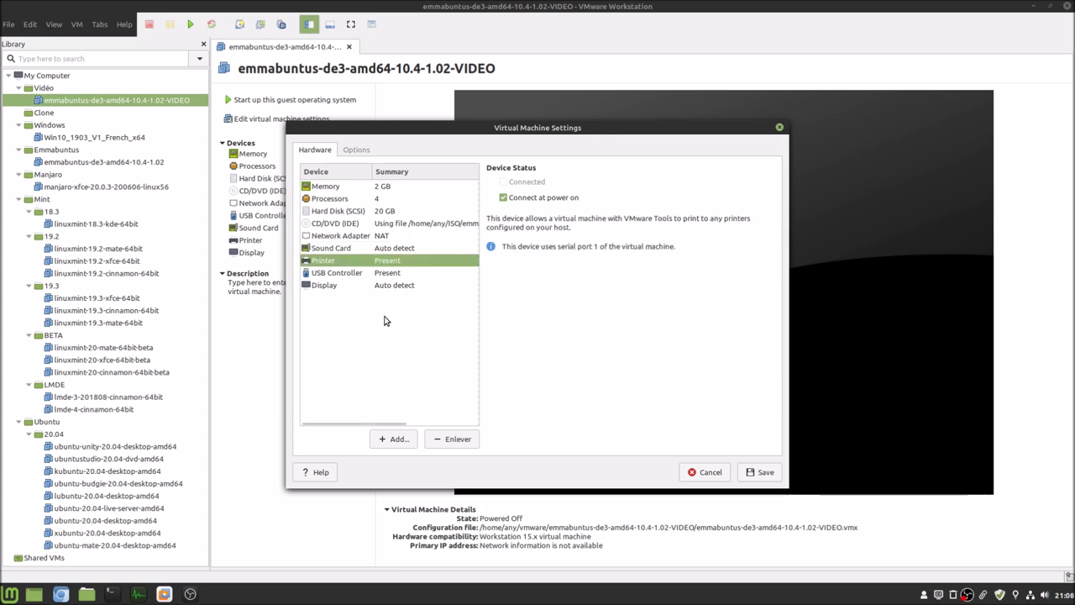
click(452, 439)
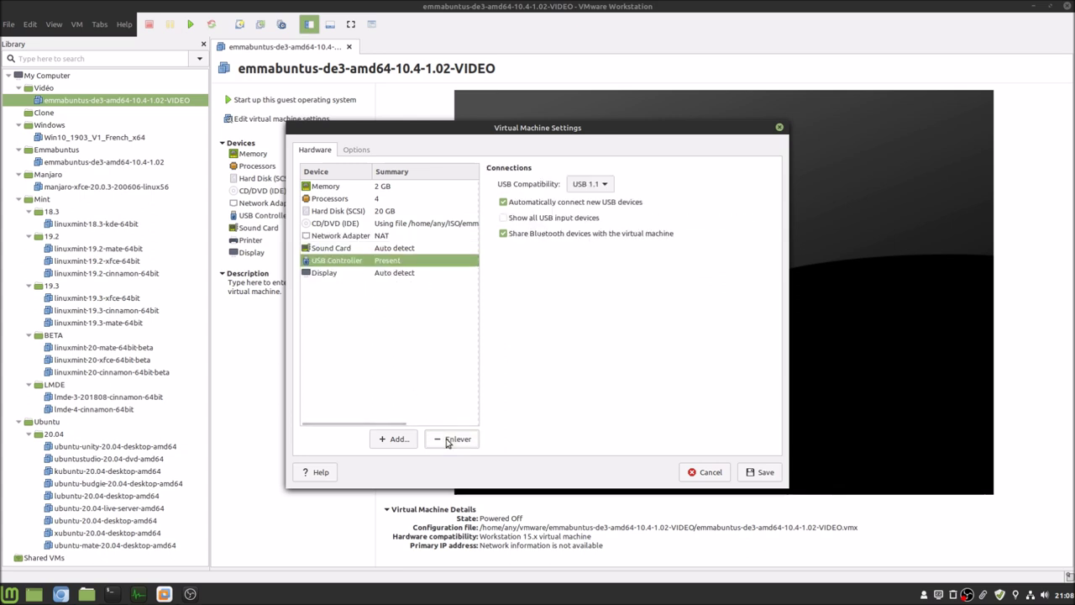
- Set USB compatibility to USB 2.0, disable auto-connect and Bluetooth sharing, show all input devices
click(607, 185)
click(607, 203)
click(606, 202)
click(590, 220)
click(586, 235)
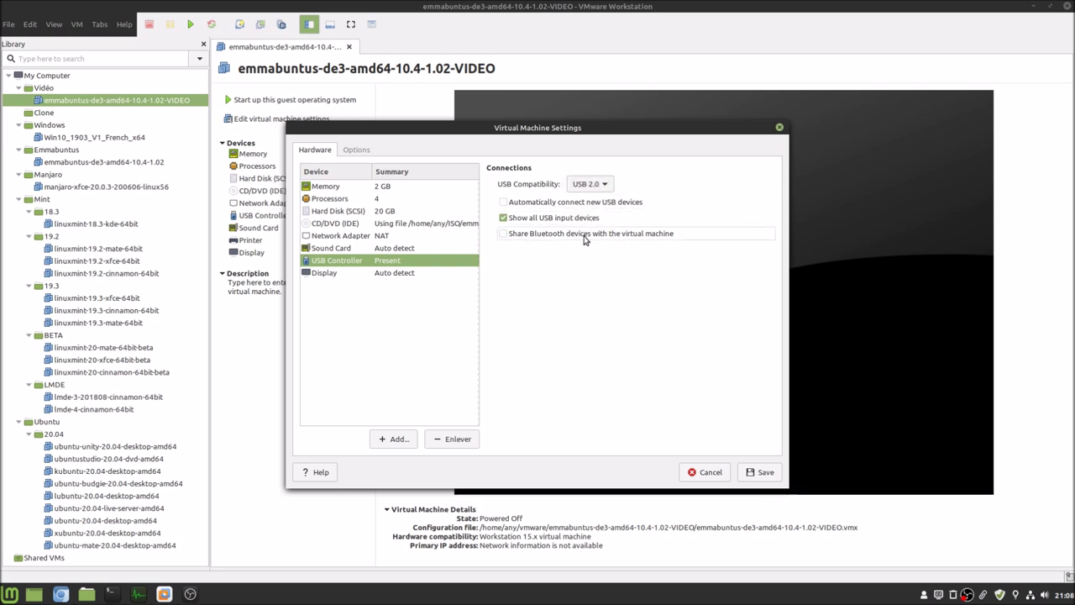
click(409, 278)
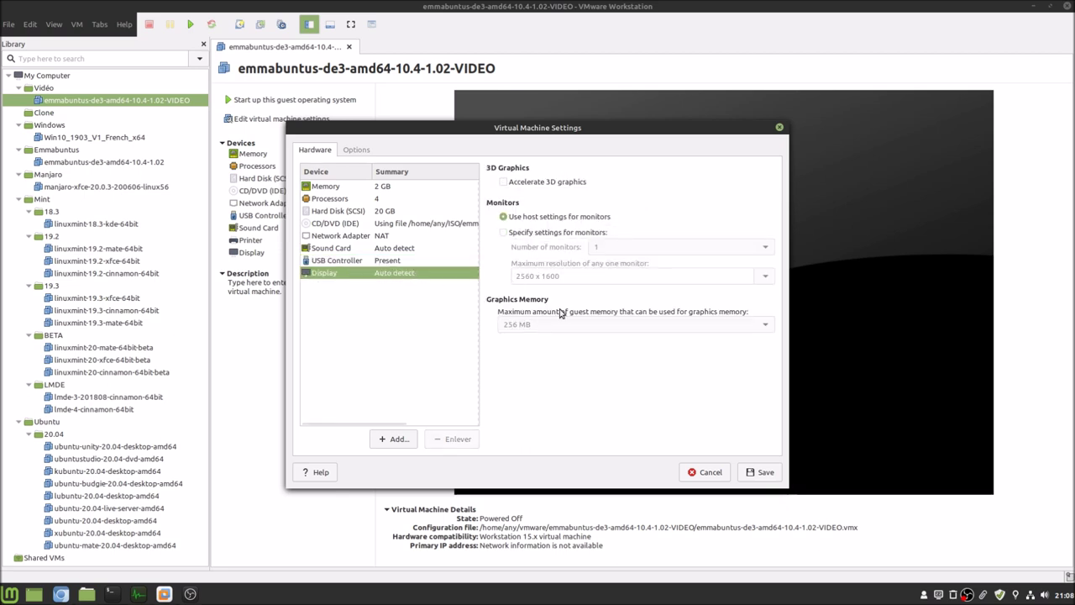
- Turn on battery reporting to the guest in Power options and save the settings
click(362, 153)
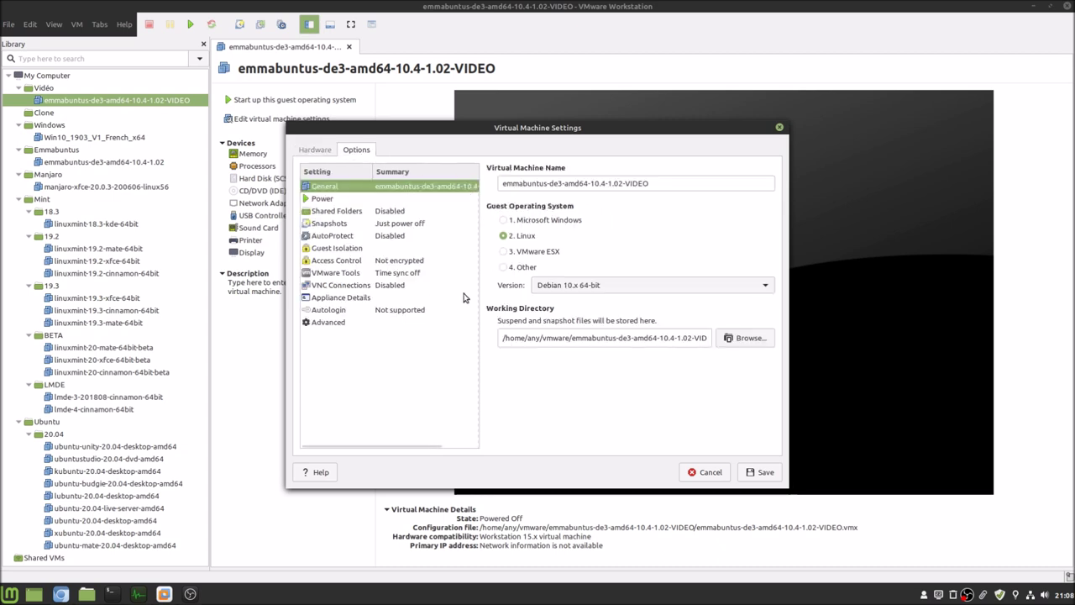
click(395, 200)
click(538, 215)
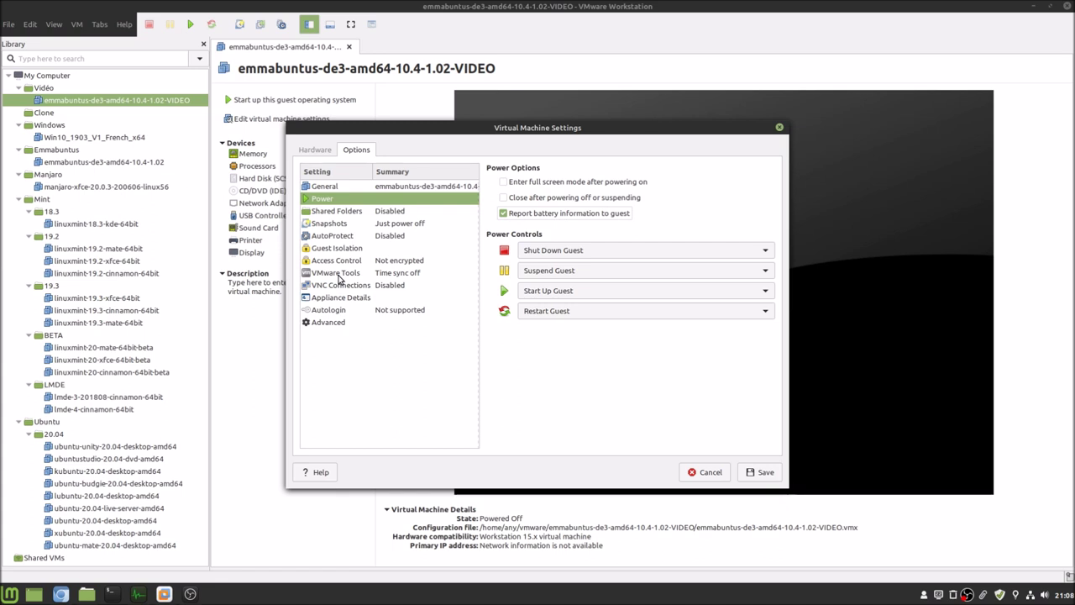
click(339, 275)
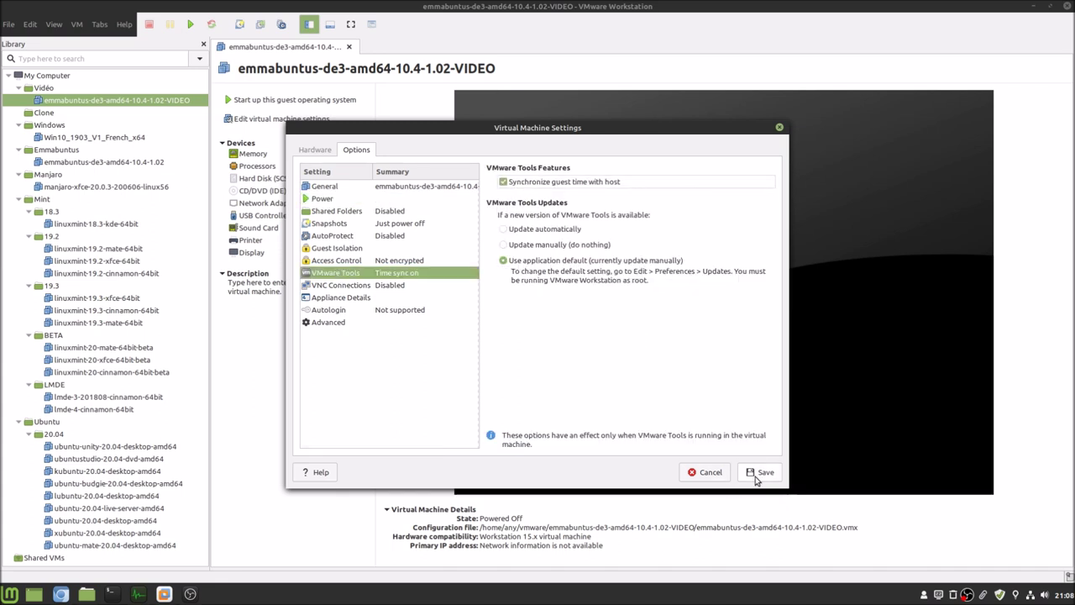
click(755, 474)
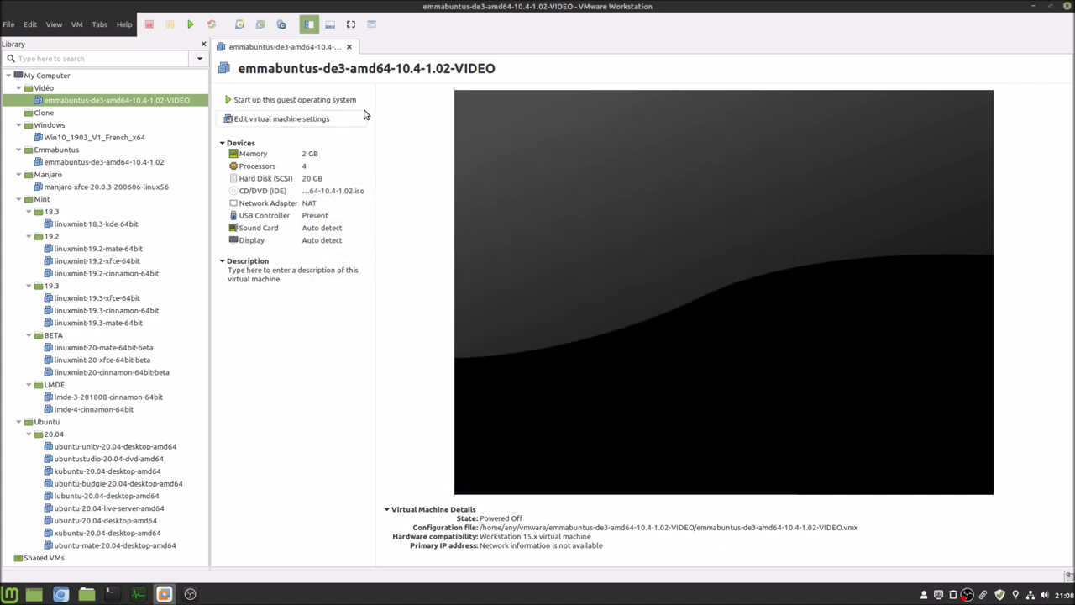
click(309, 25)
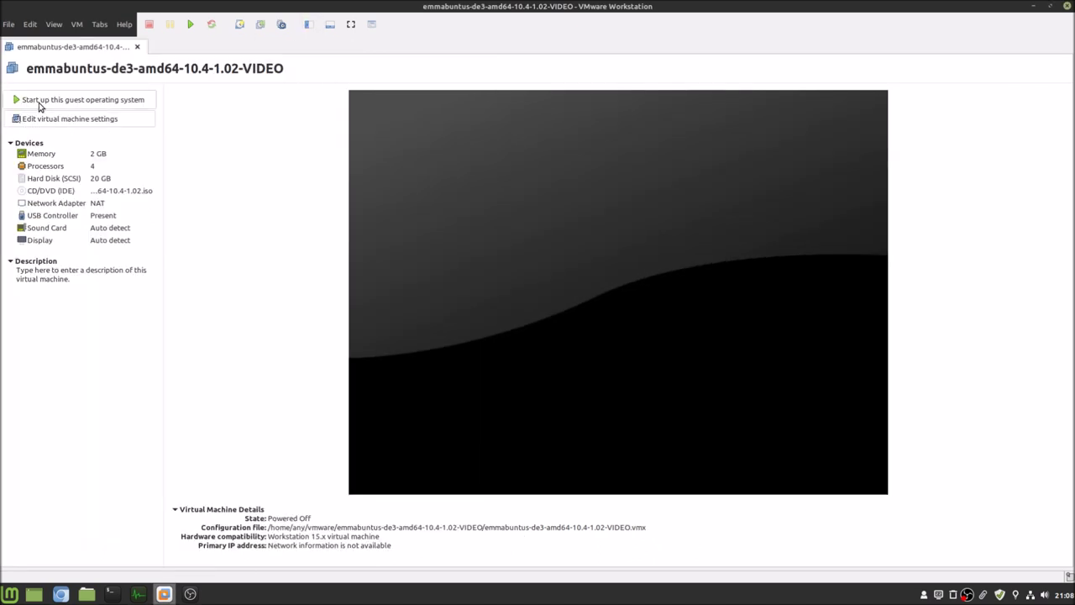
- Power on the VM and pick Francais in the boot language menu
click(40, 103)
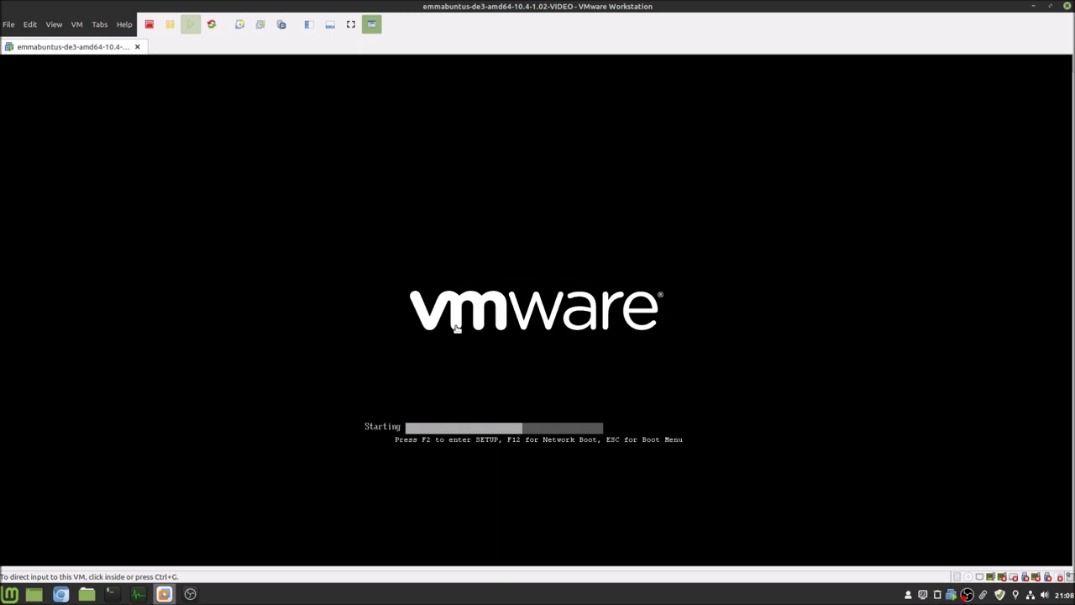
click(468, 339)
key(Down)
key(Down)
key(Down)
key(Down)
key(Down)
key(Down)
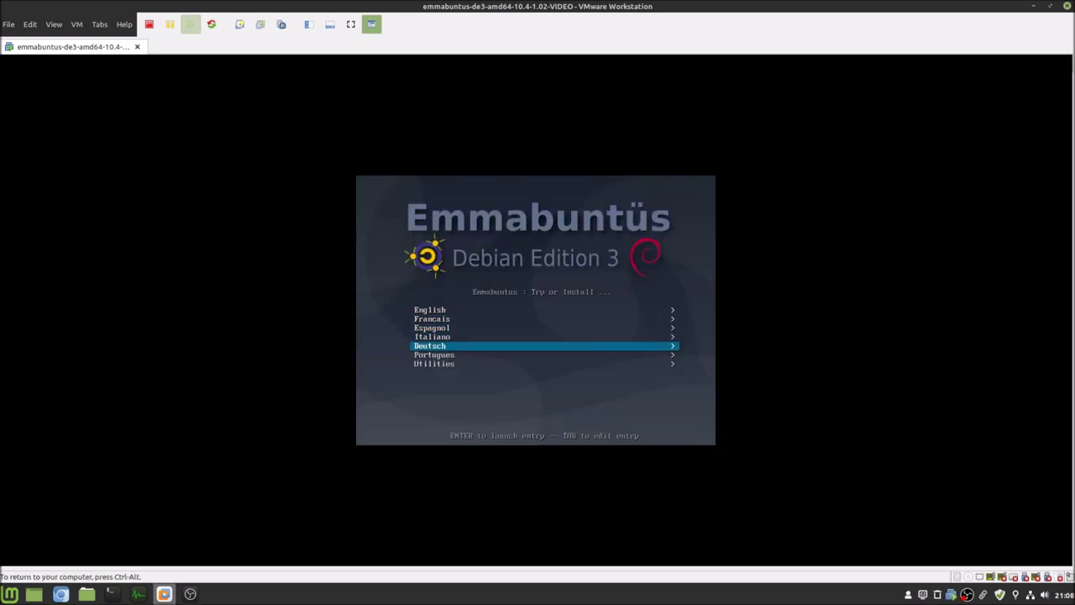
key(Up)
key(Up)
key(Up)
key(Up)
key(Up)
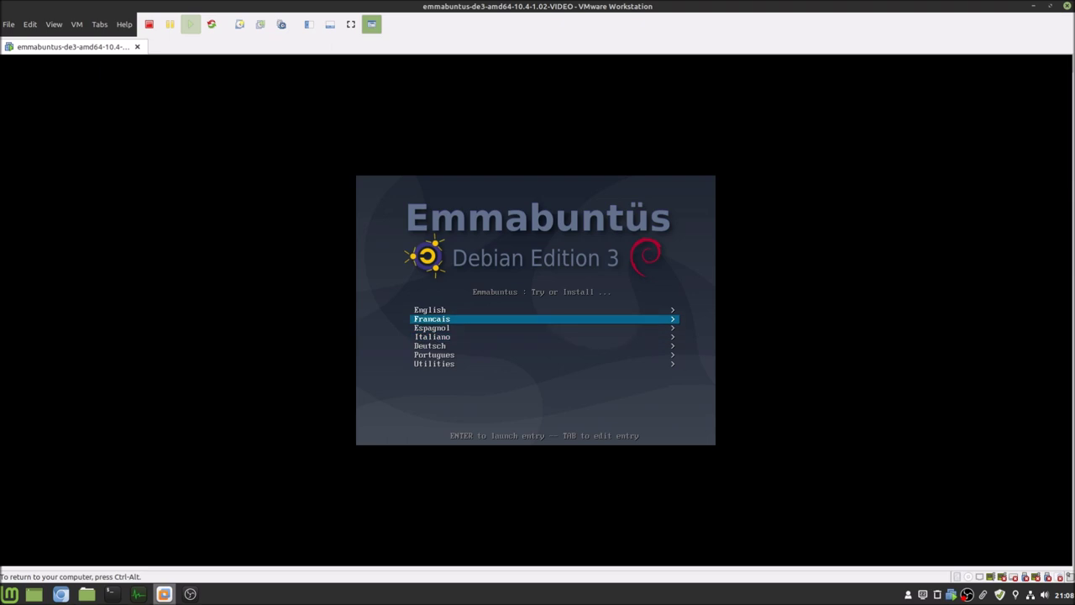
key(Return)
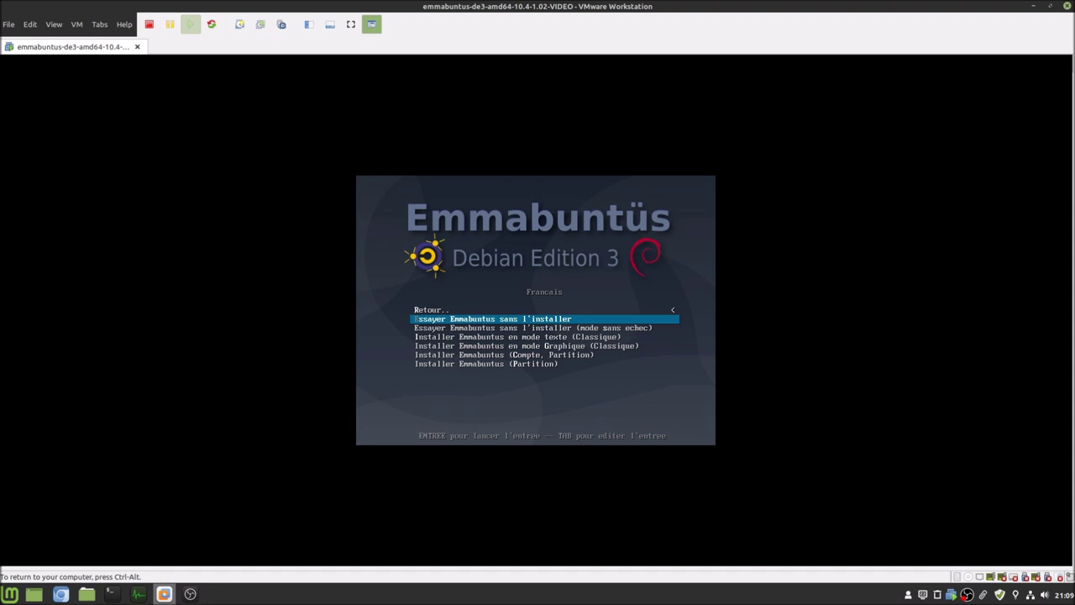
- Boot the 'Essayer Emmabuntus sans l'installer' live entry
key(Down)
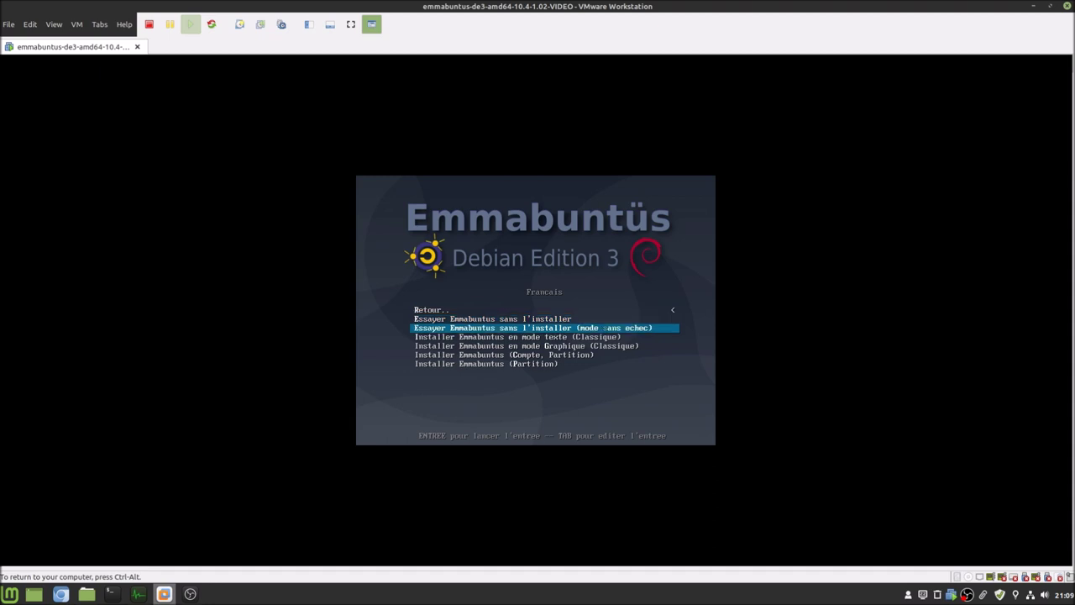
key(Down)
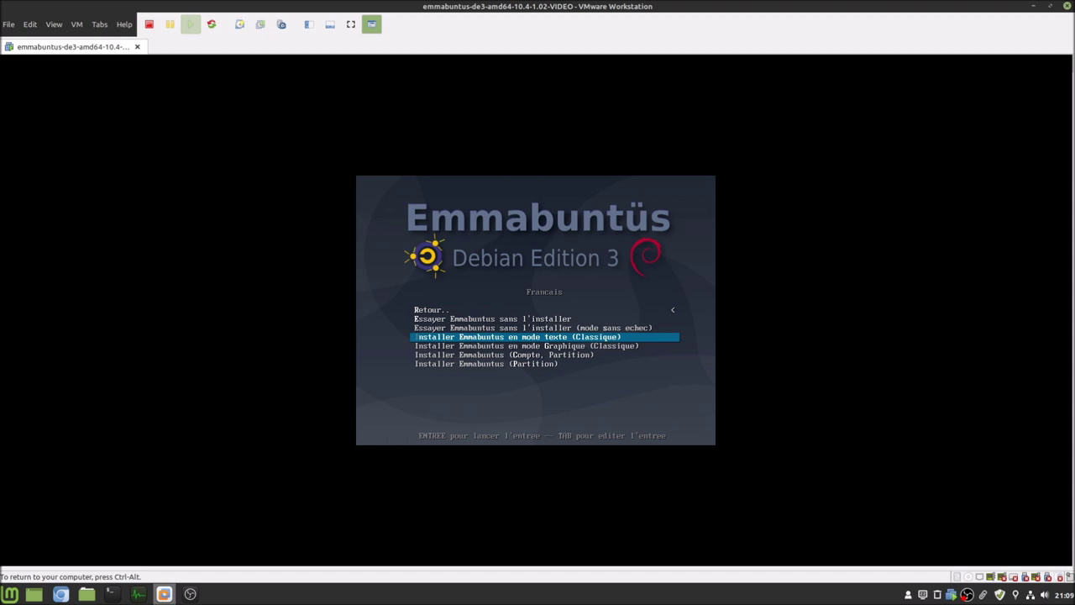
key(Up)
key(Up)
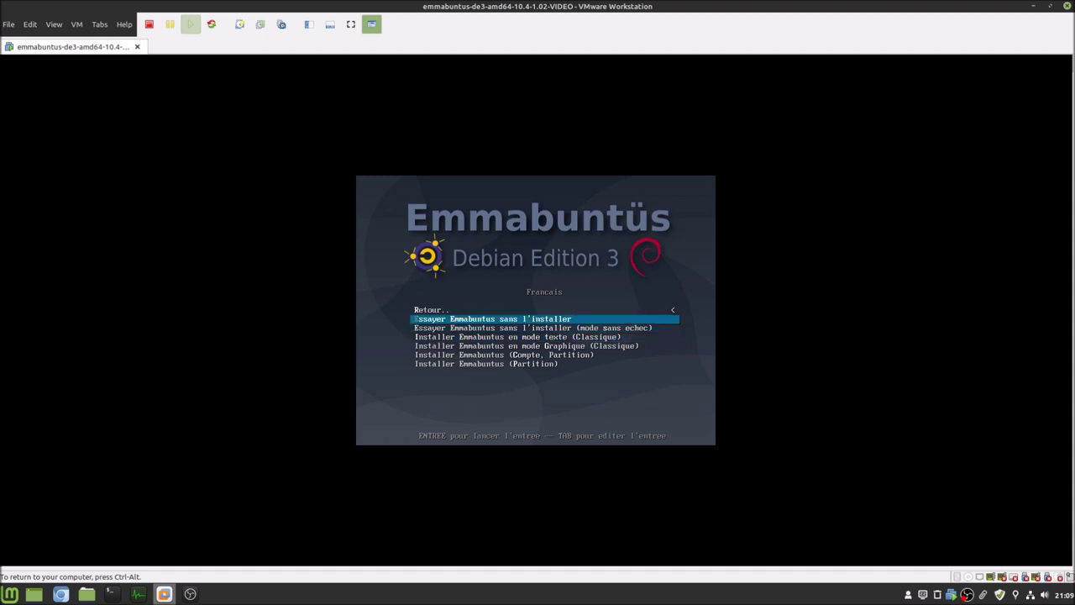
key(Return)
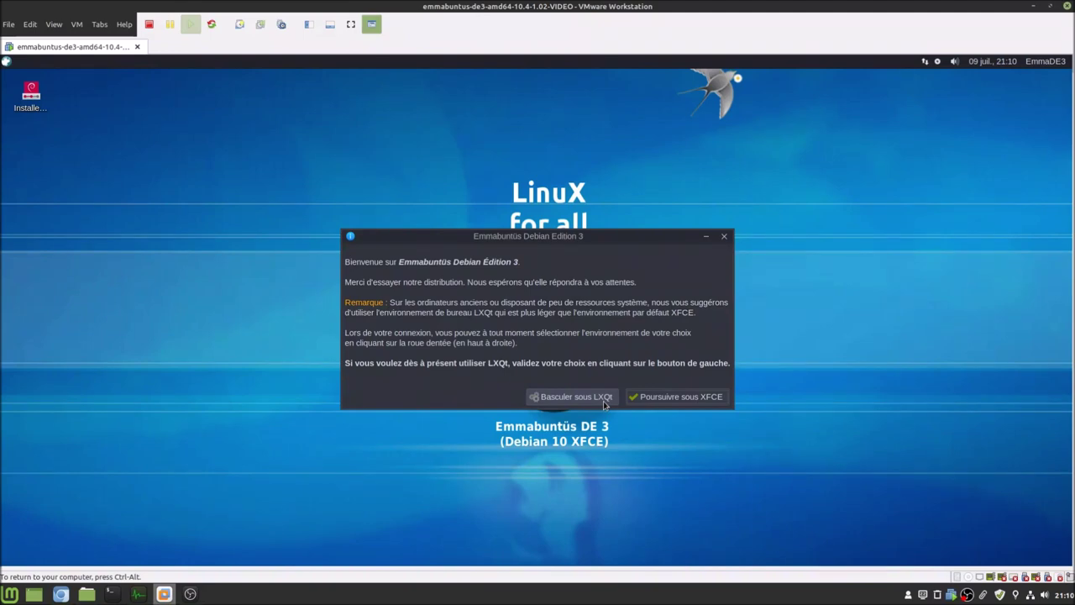
- Continue under XFCE from the Emmabuntüs welcome message
click(654, 400)
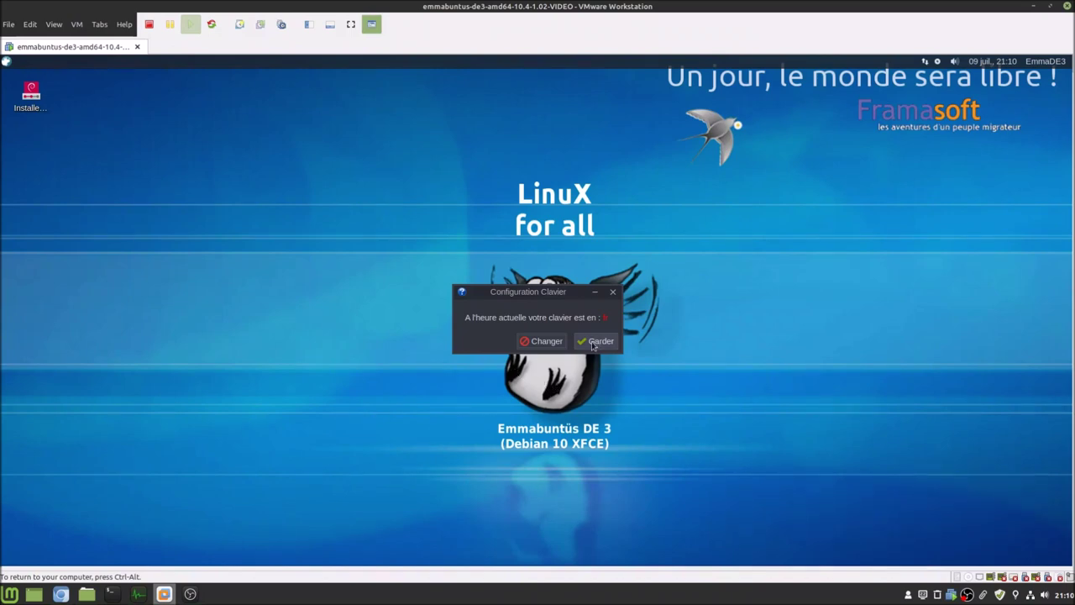
- Change the keyboard layout to Belgique > Belge and apply it
click(533, 346)
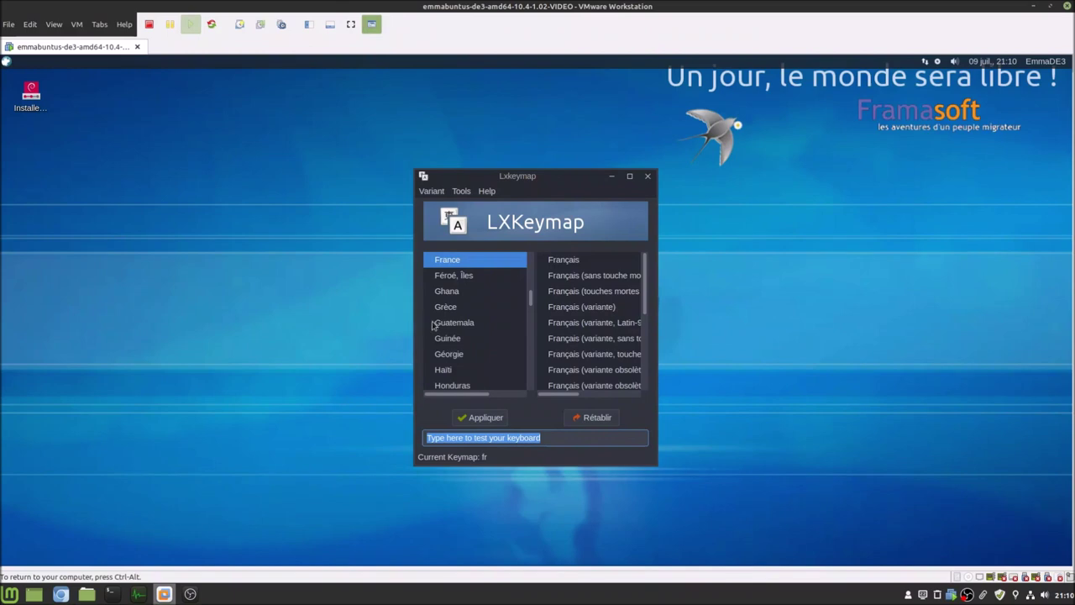
scroll(452, 320, down, 6)
scroll(452, 320, up, 2)
scroll(452, 320, up, 4)
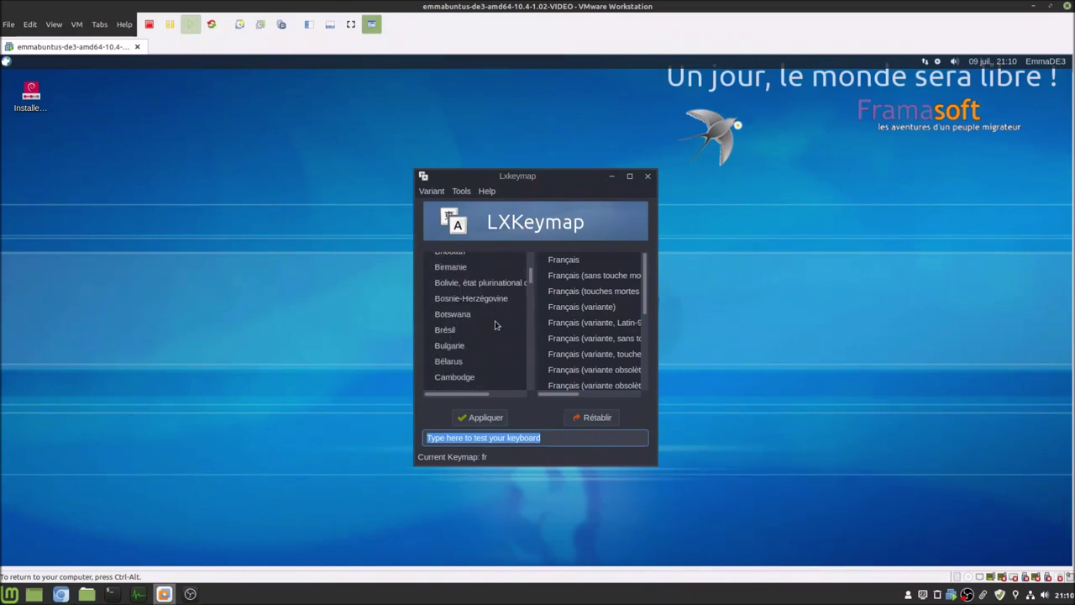
click(473, 305)
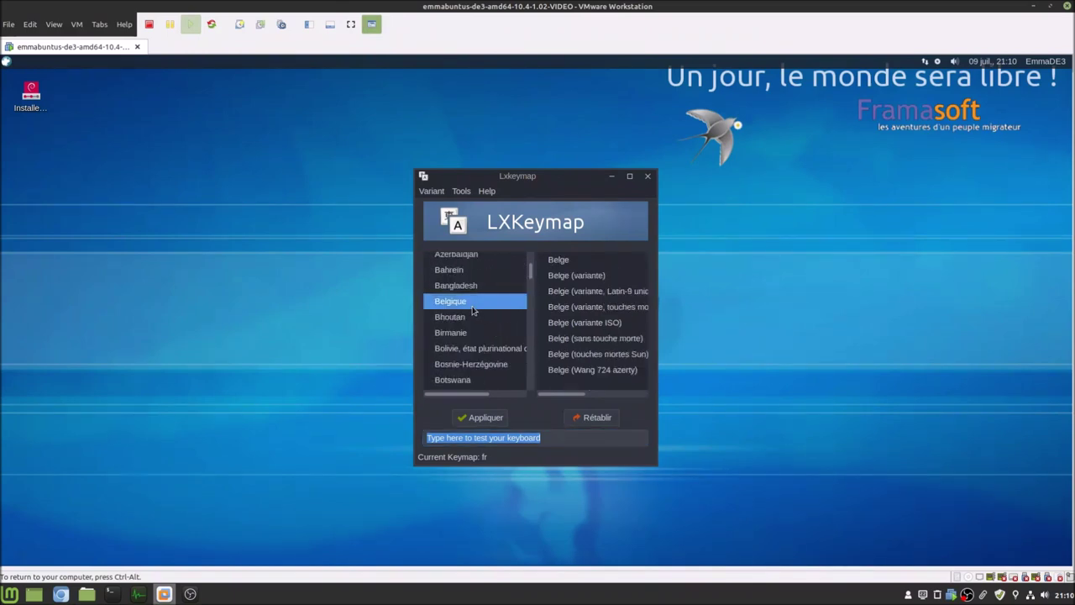
click(555, 266)
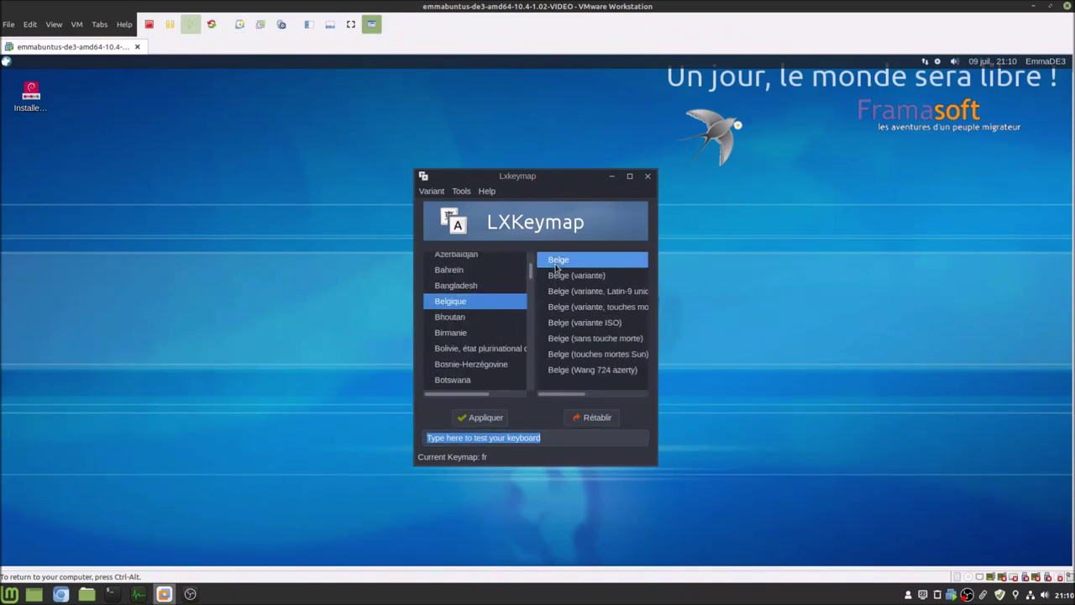
click(481, 418)
click(647, 176)
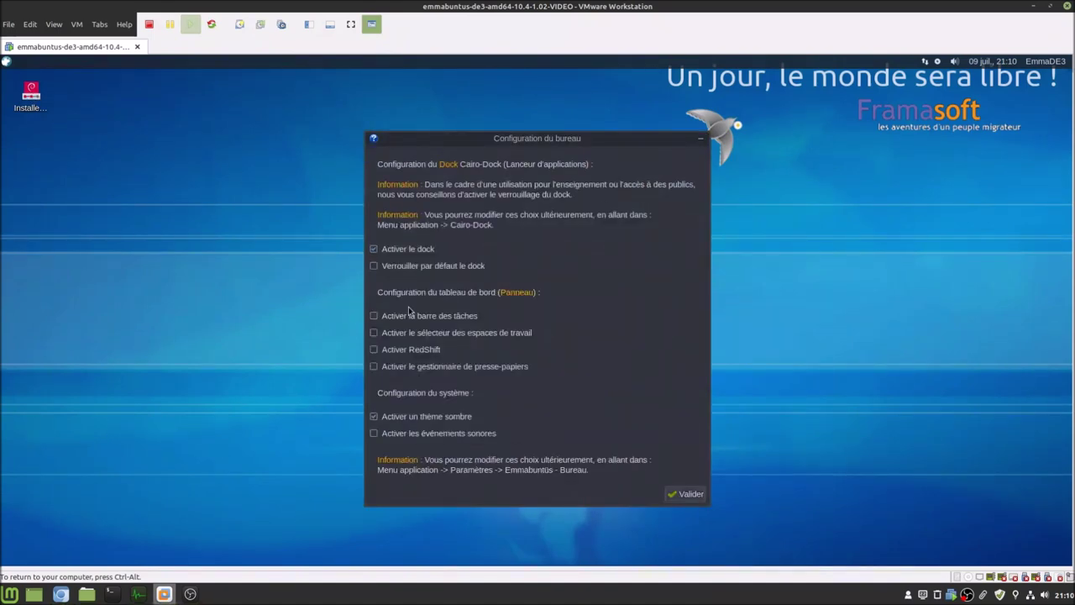
- Lock the dock and enable taskbar, workspace switcher, RedShift, clipboard manager and sound events
click(399, 267)
click(424, 324)
click(418, 338)
click(428, 350)
click(404, 372)
click(418, 436)
click(683, 497)
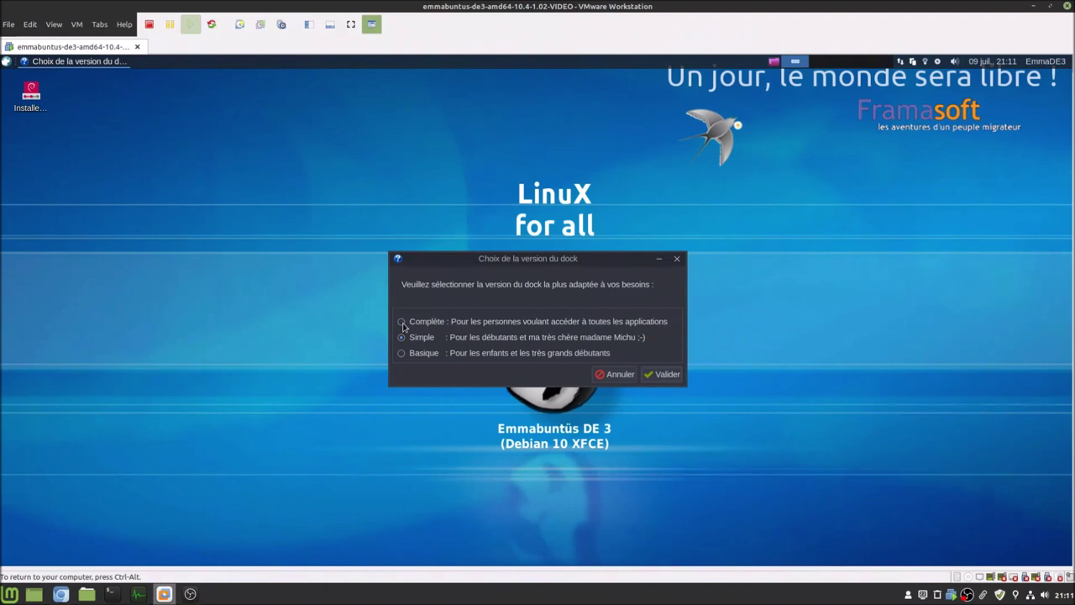
- Choose the complete dock version, close the welcome window, and select the installer icon
click(402, 322)
click(661, 378)
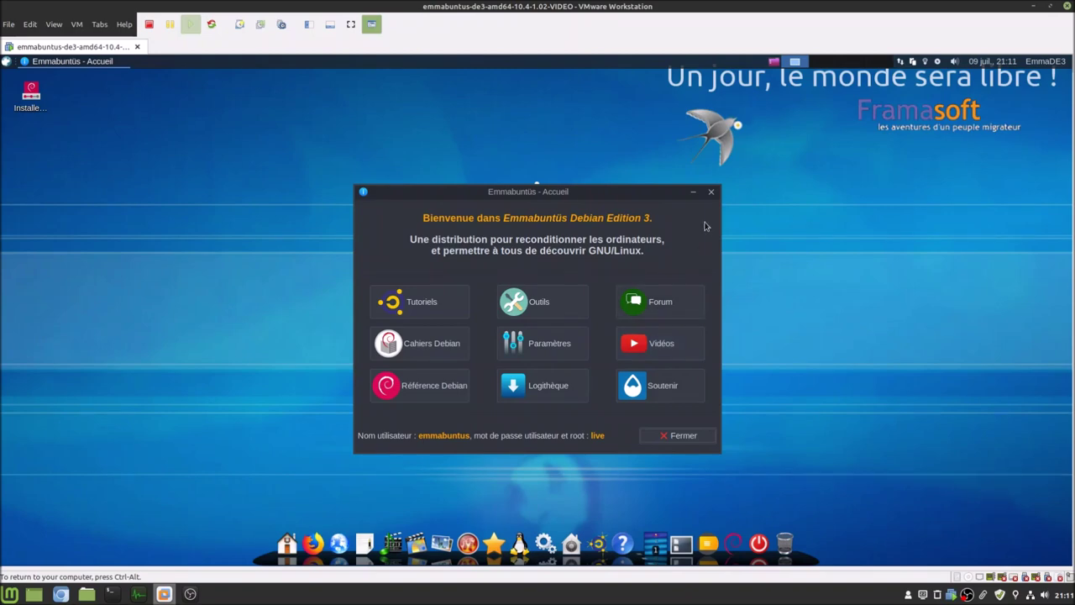
click(690, 437)
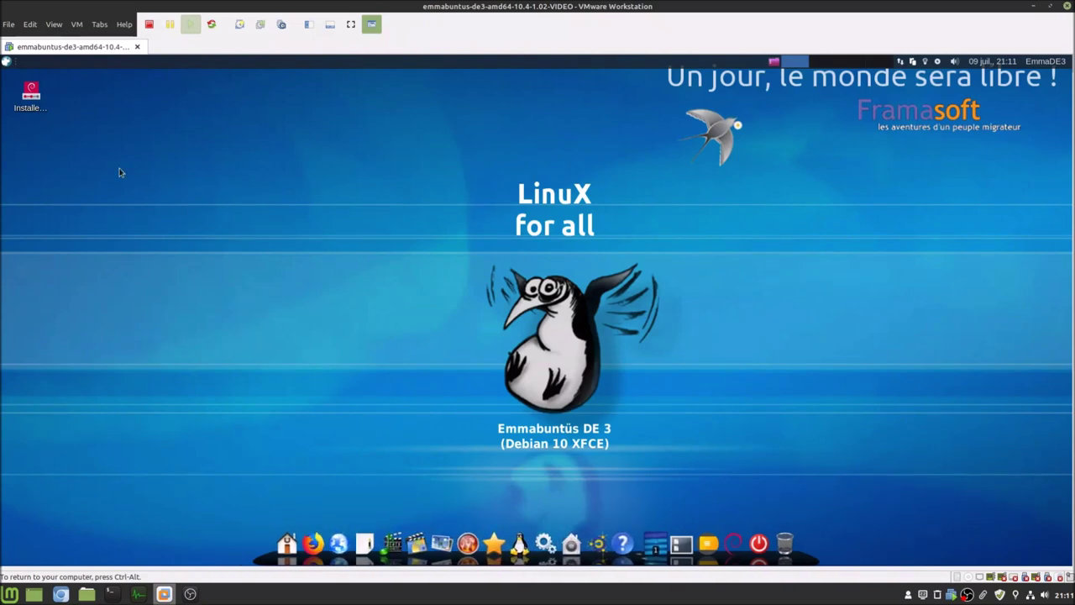
drag(69, 86, 13, 166)
- Launch the installer and set the time zone to Brussels
right_click(31, 96)
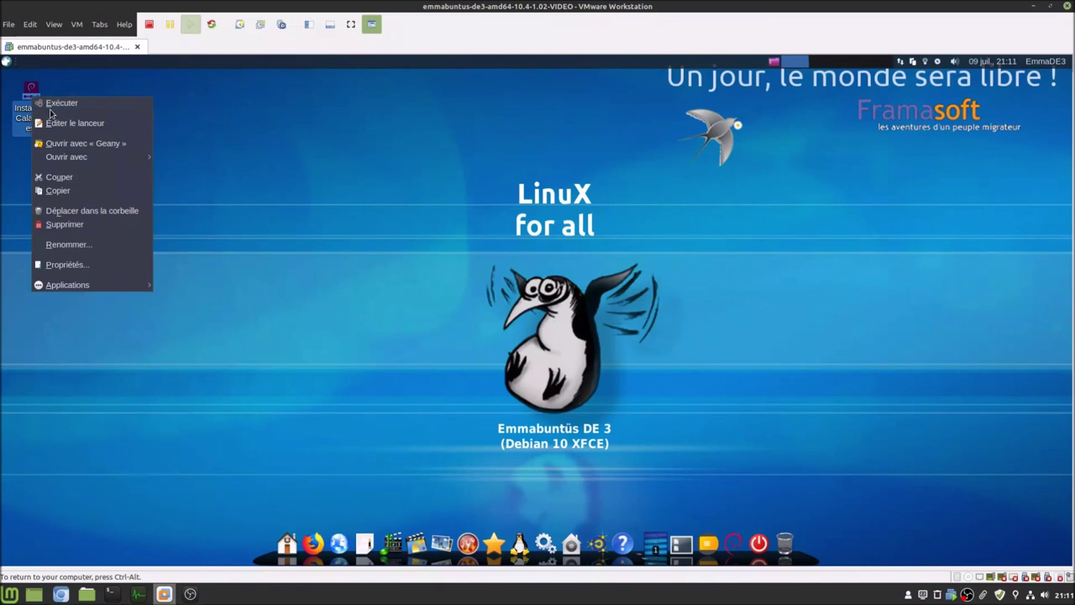
click(59, 106)
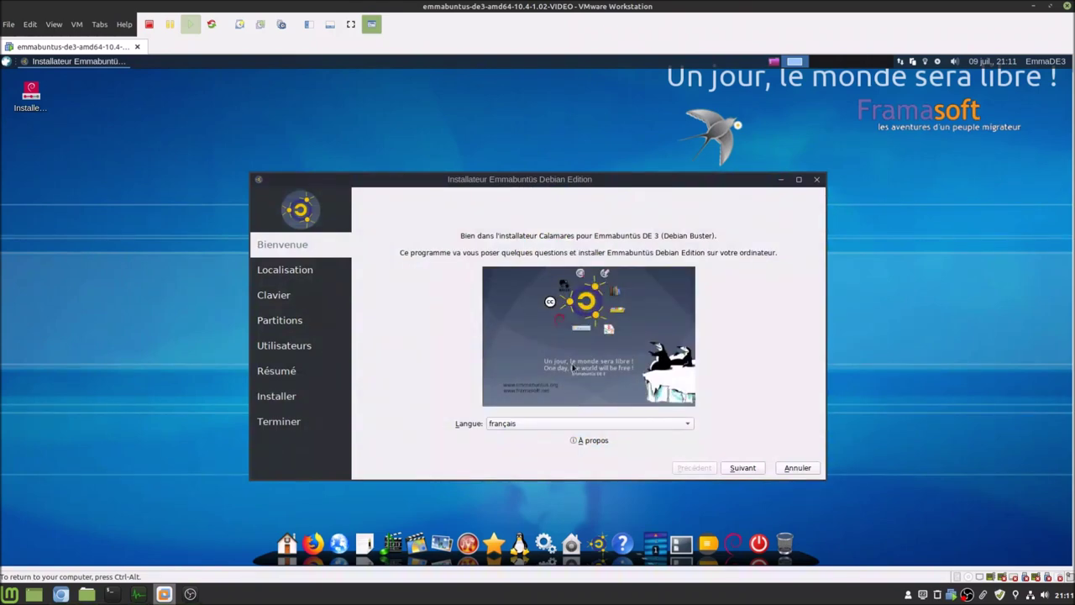
click(743, 467)
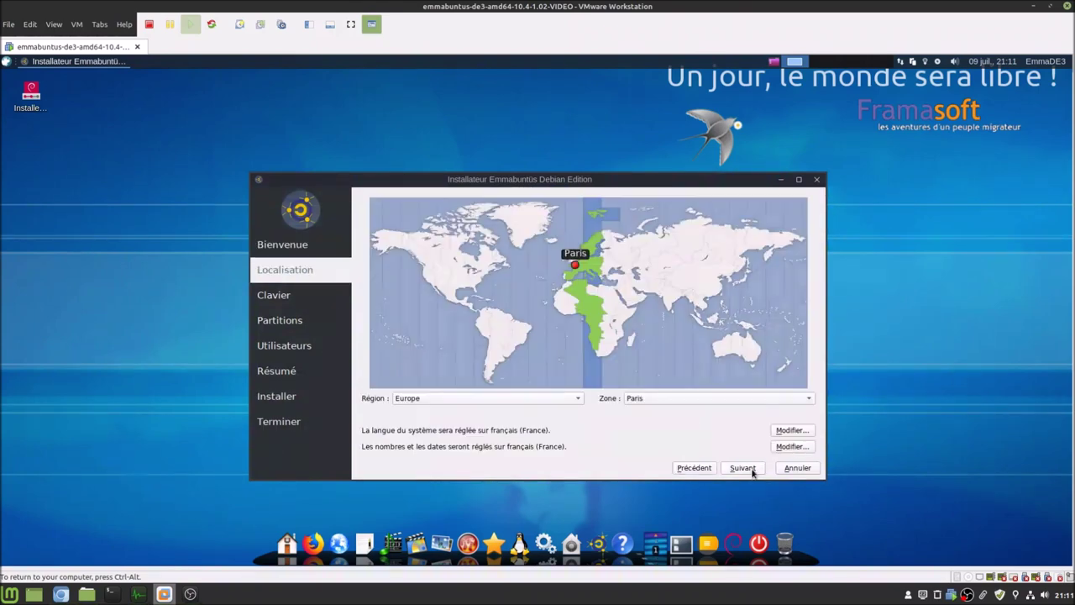
click(679, 399)
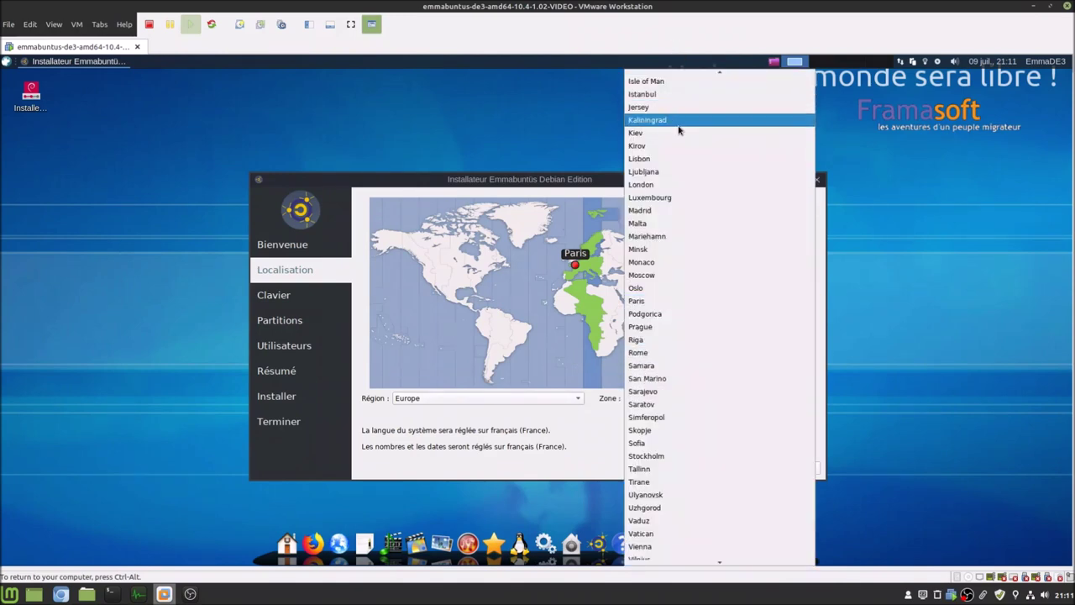
scroll(698, 182, up, 5)
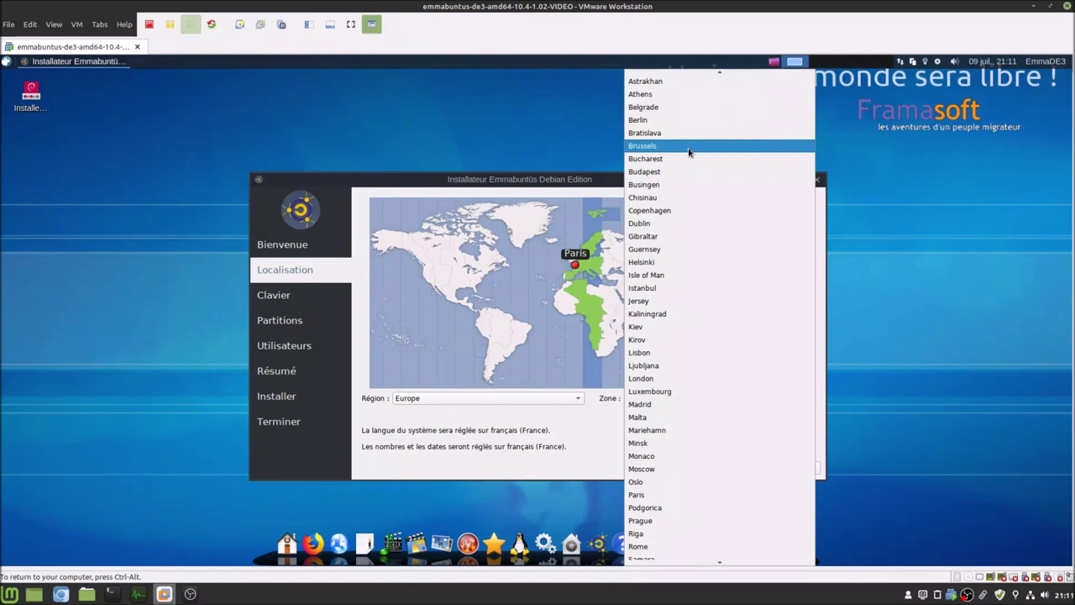
click(692, 146)
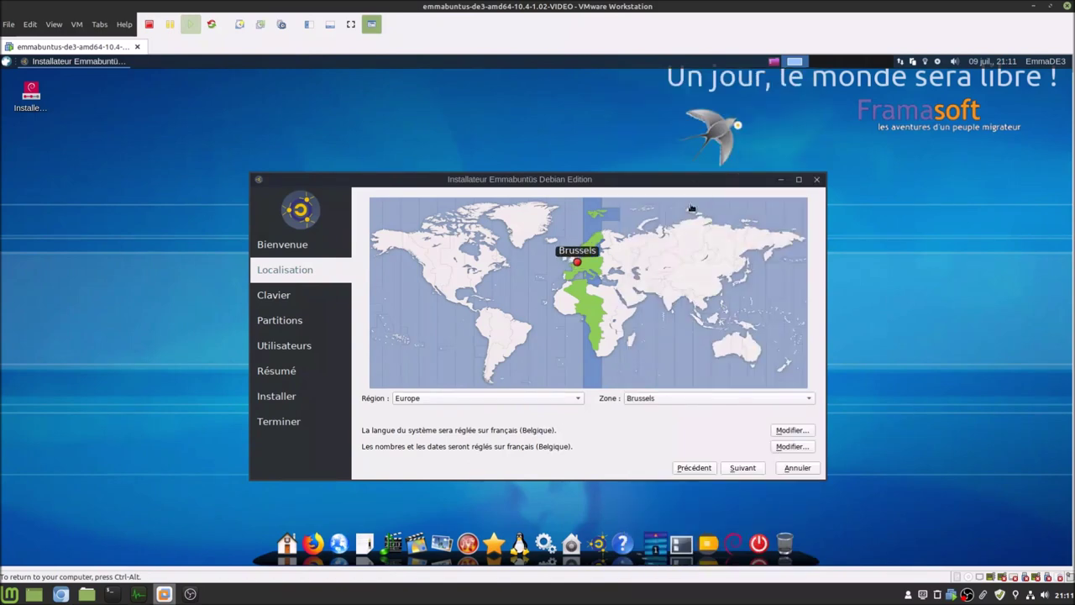
- Keep the Belgian keyboard and choose 'Effacer le disque' partitioning
click(758, 473)
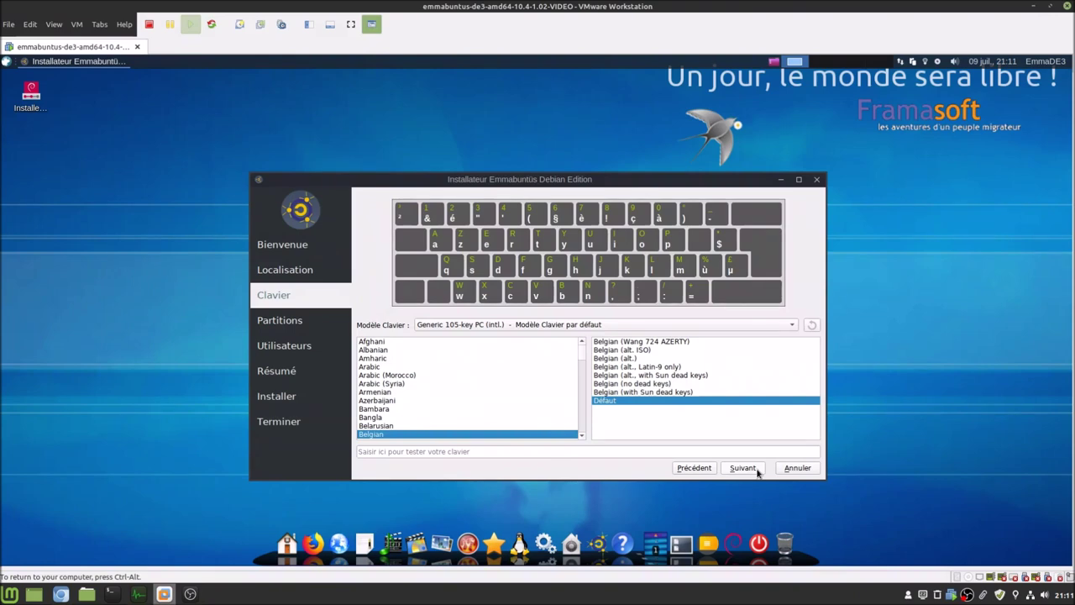
click(743, 468)
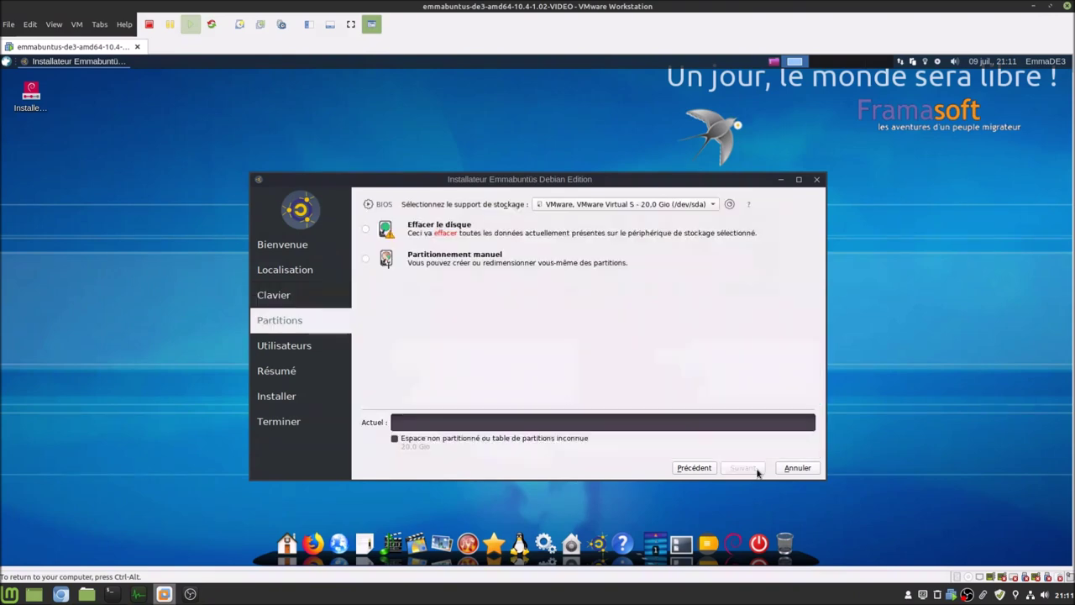
click(435, 231)
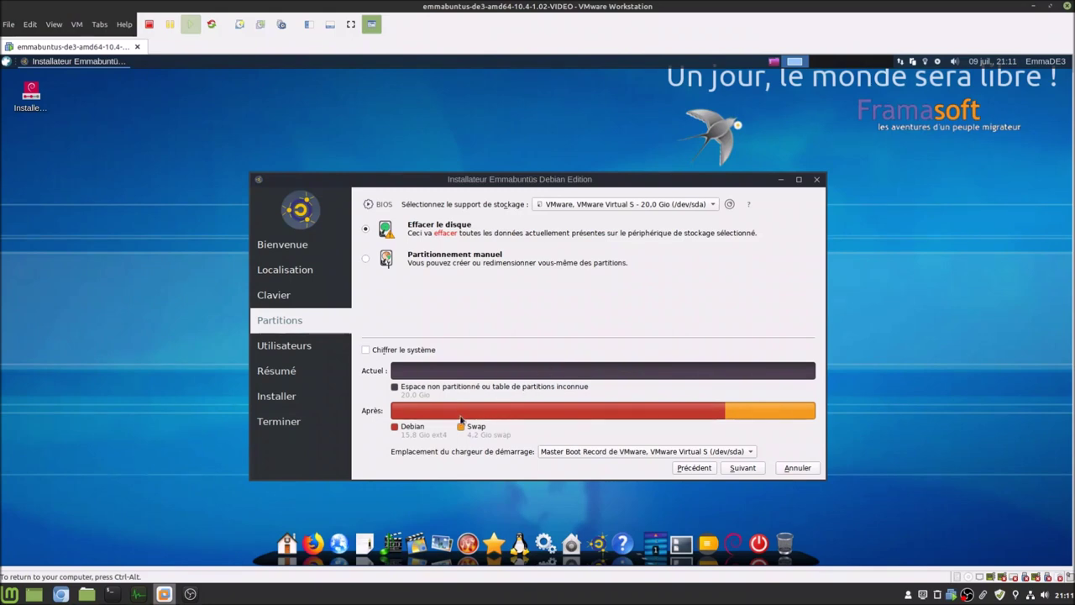
mouse_move(442, 440)
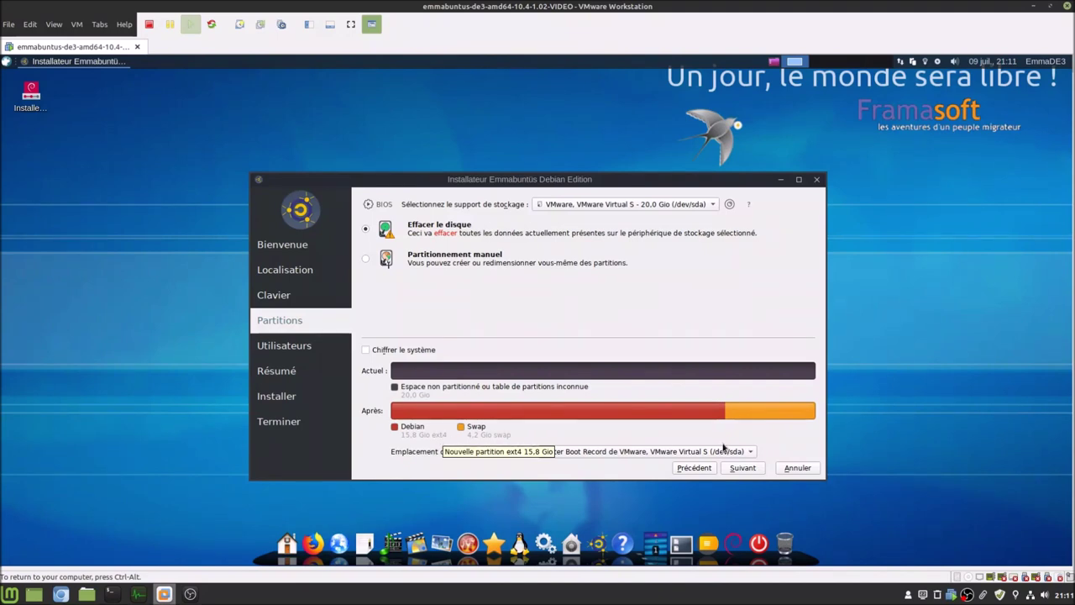
click(733, 468)
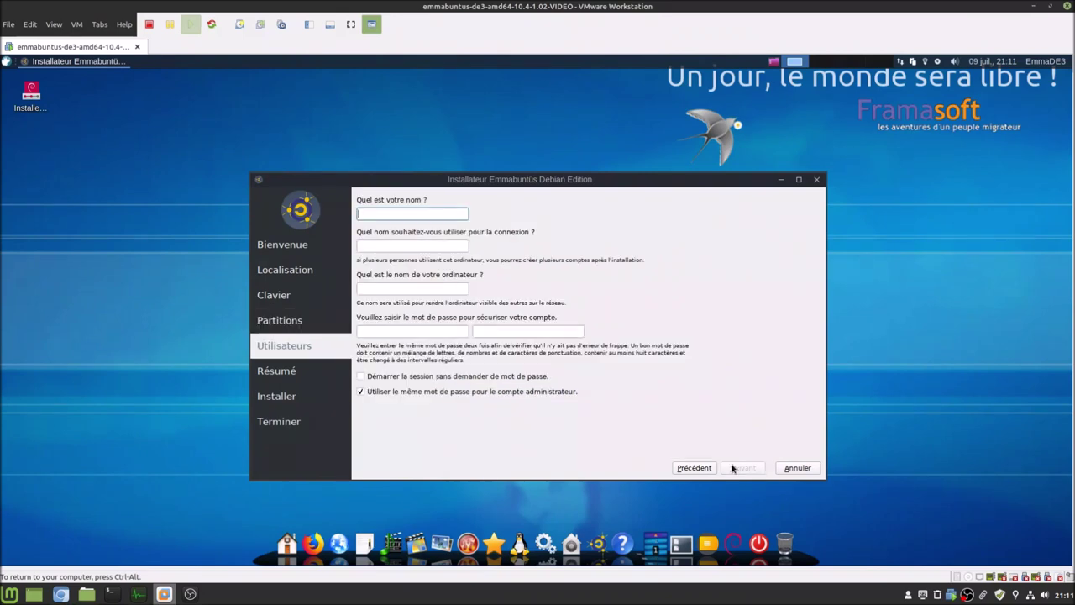
- Enter the user's name and login, and set the computer name to bbl-emmade3-vm
text(blablateur)
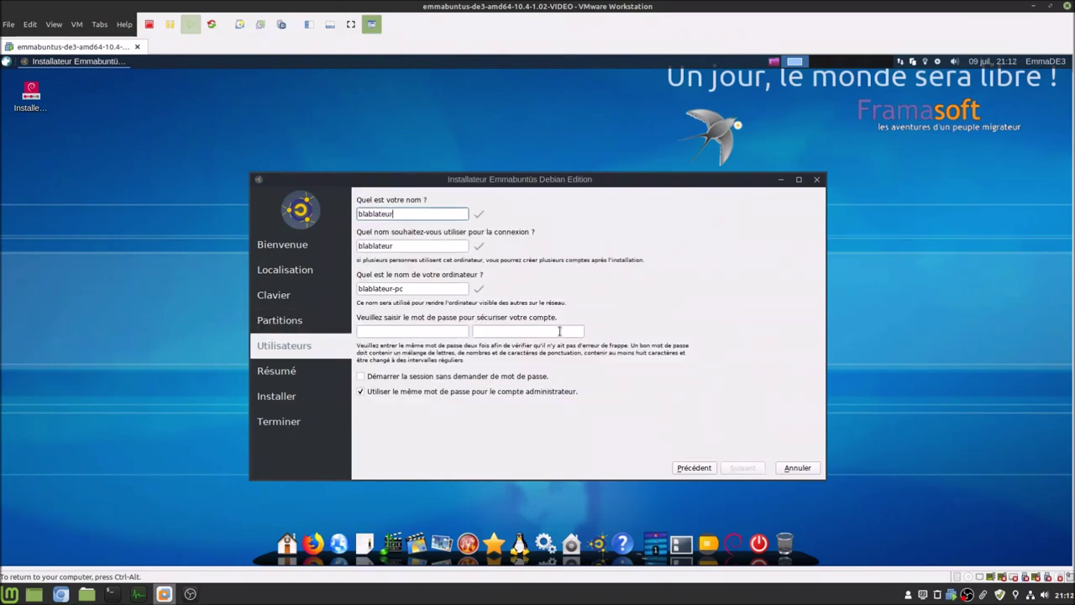
key(Tab)
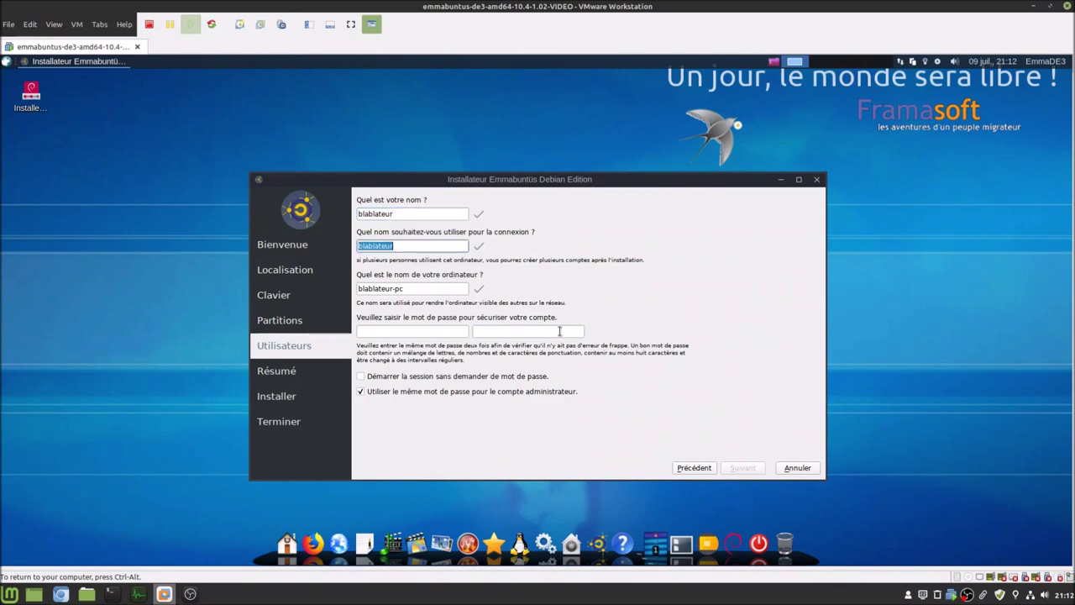
text(bbl)
key(Tab)
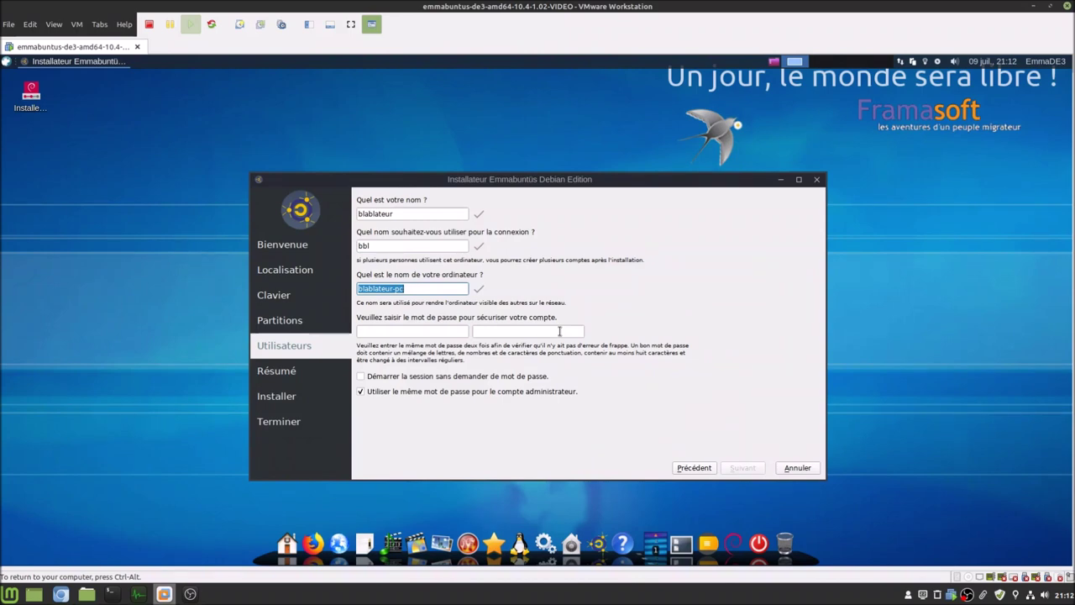
text(bbl-emmade3-vm)
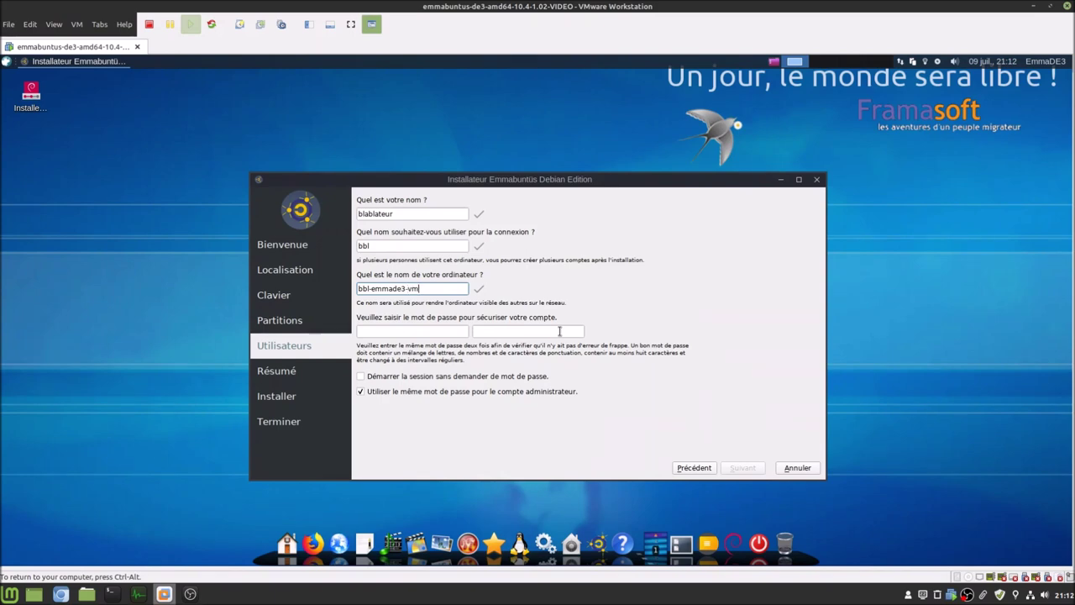
- Enter and confirm the password, keep it shared with the administrator, and continue to the summary
key(Tab)
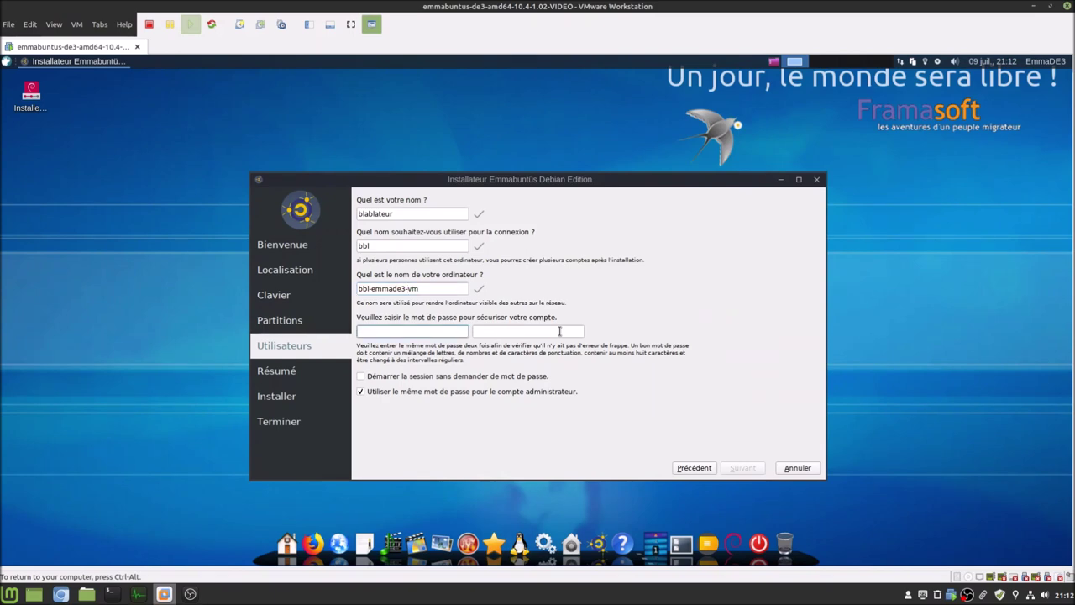
text(••••••)
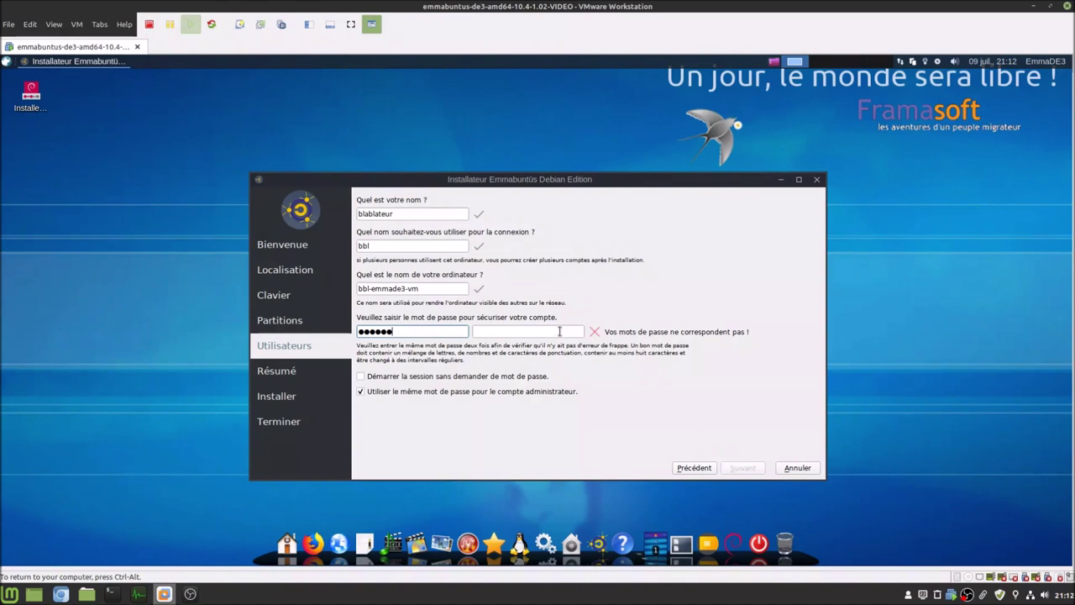
key(Tab)
text(••••••)
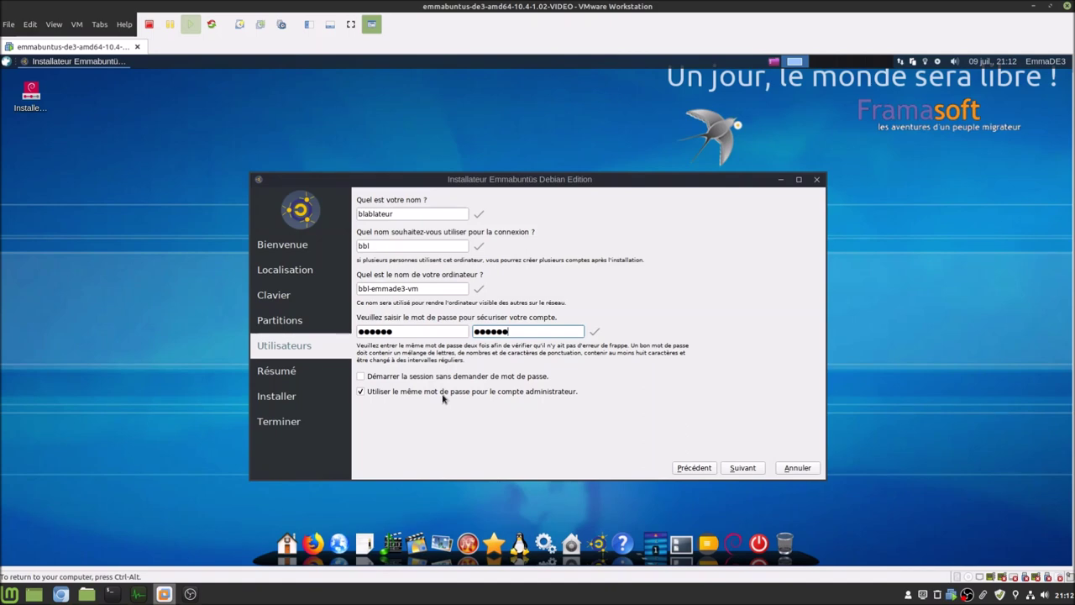
click(362, 393)
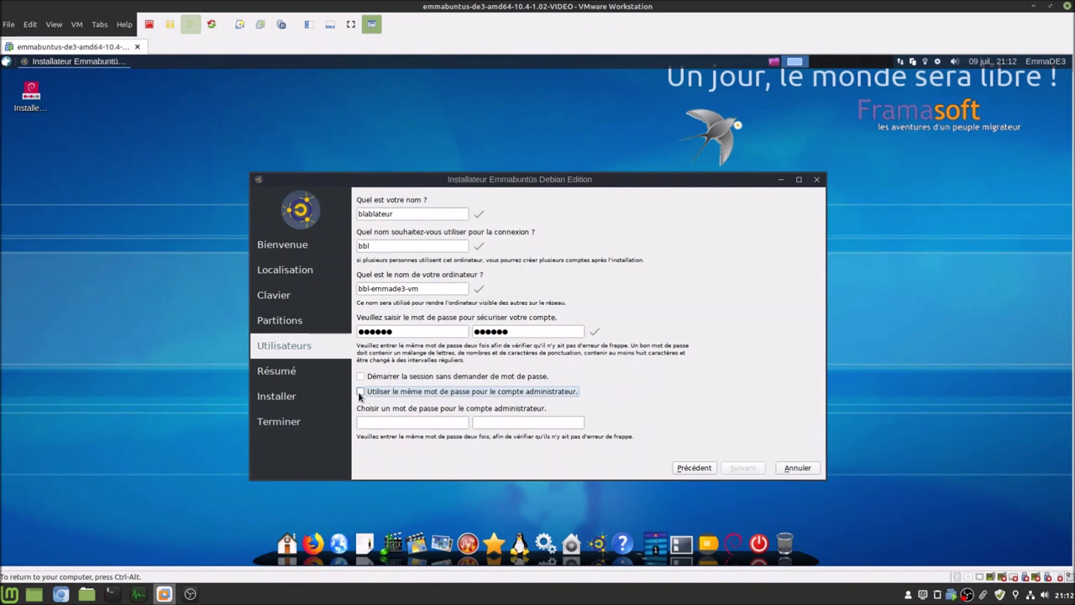
click(360, 392)
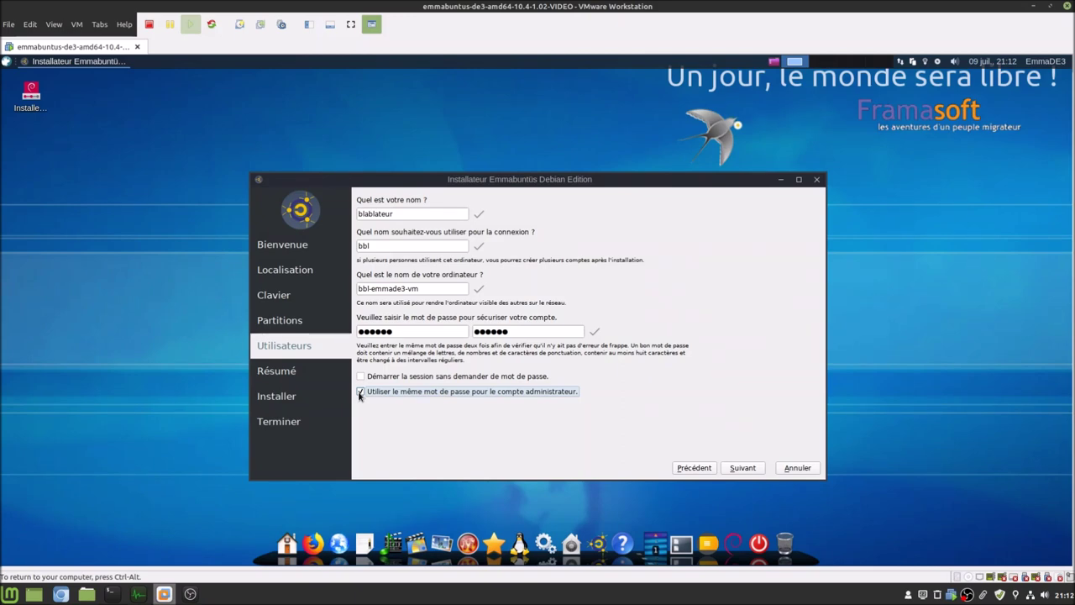
click(751, 468)
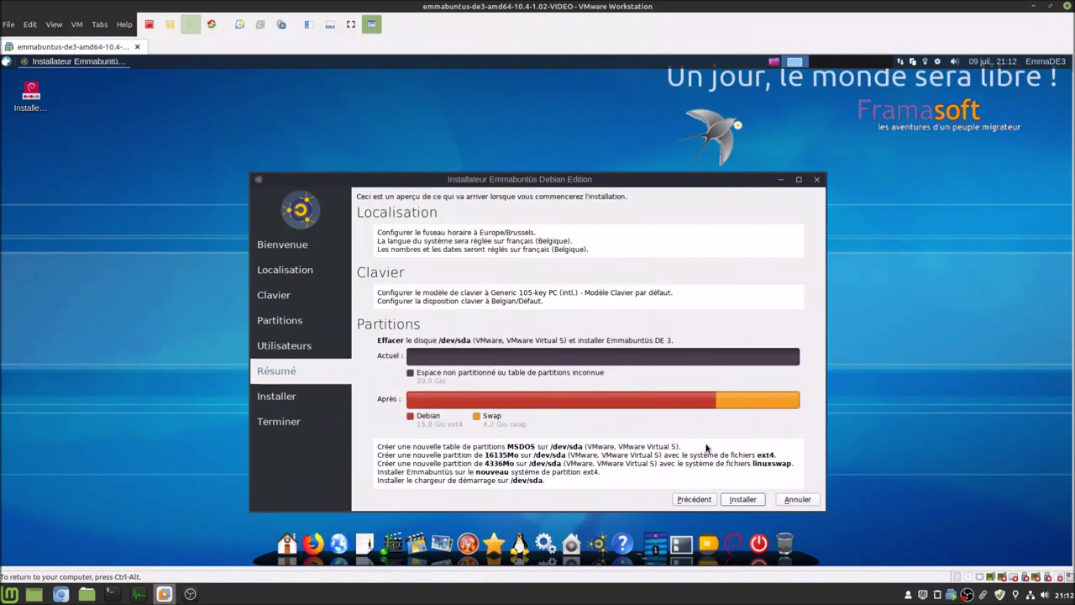
- Launch the installation, move the installer window aside, and release input to the host
click(743, 499)
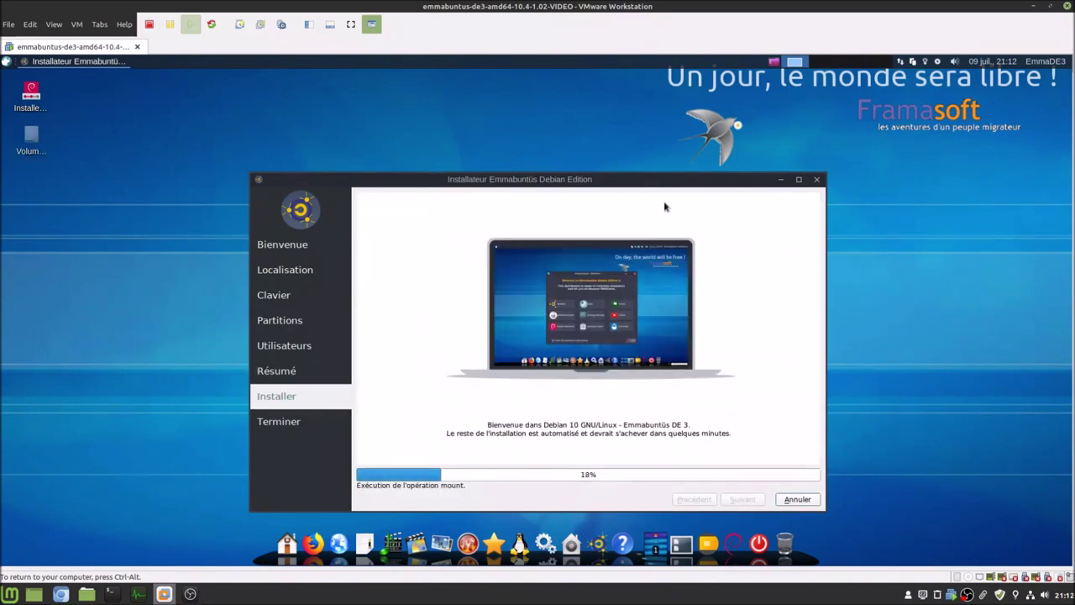
drag(653, 173, 638, 128)
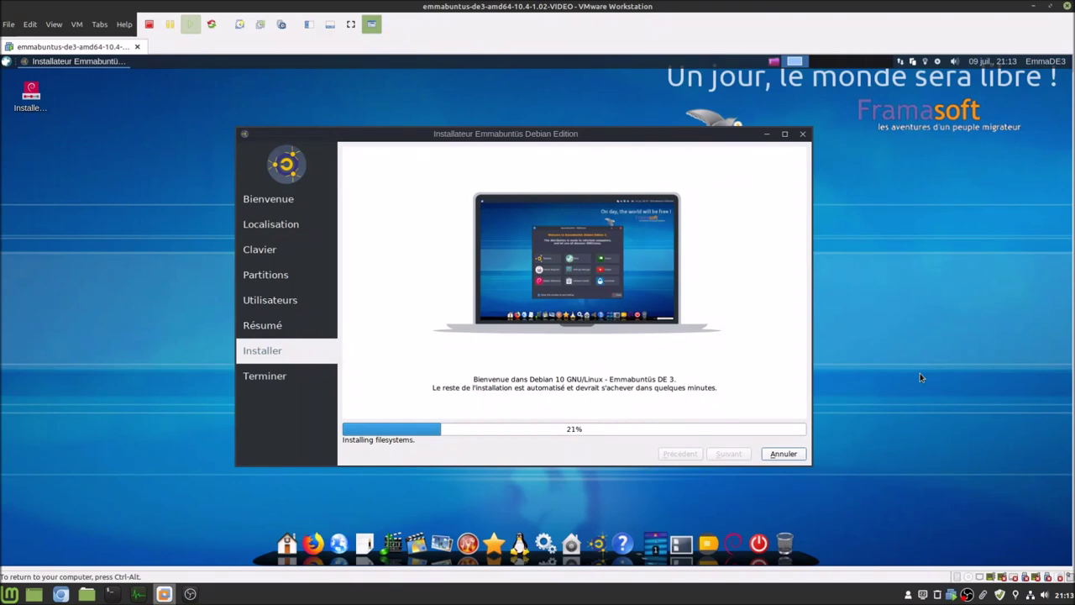
key(ctrl+alt)
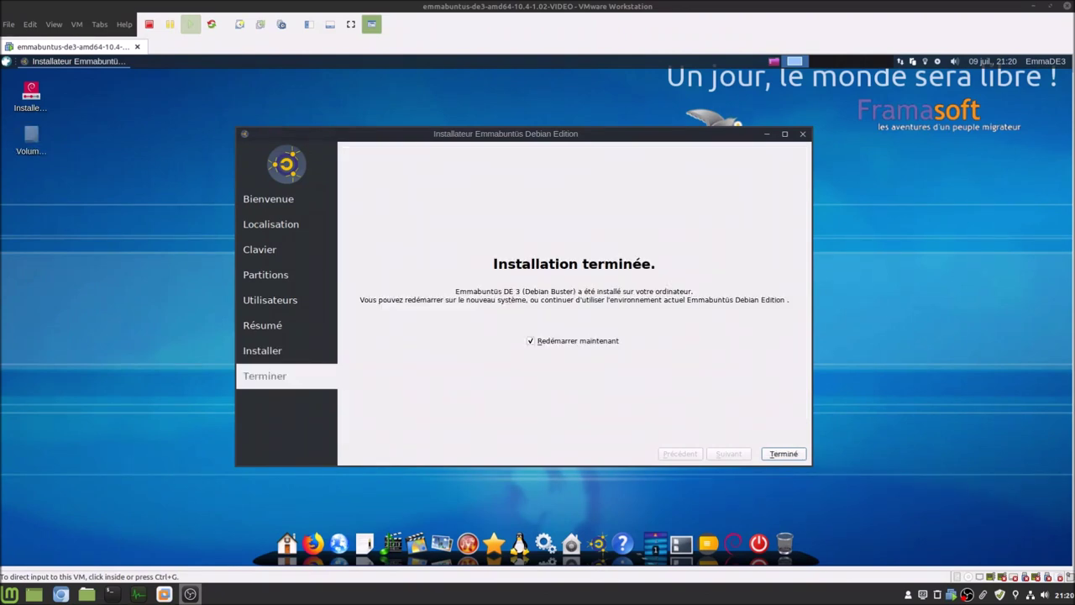
click(588, 411)
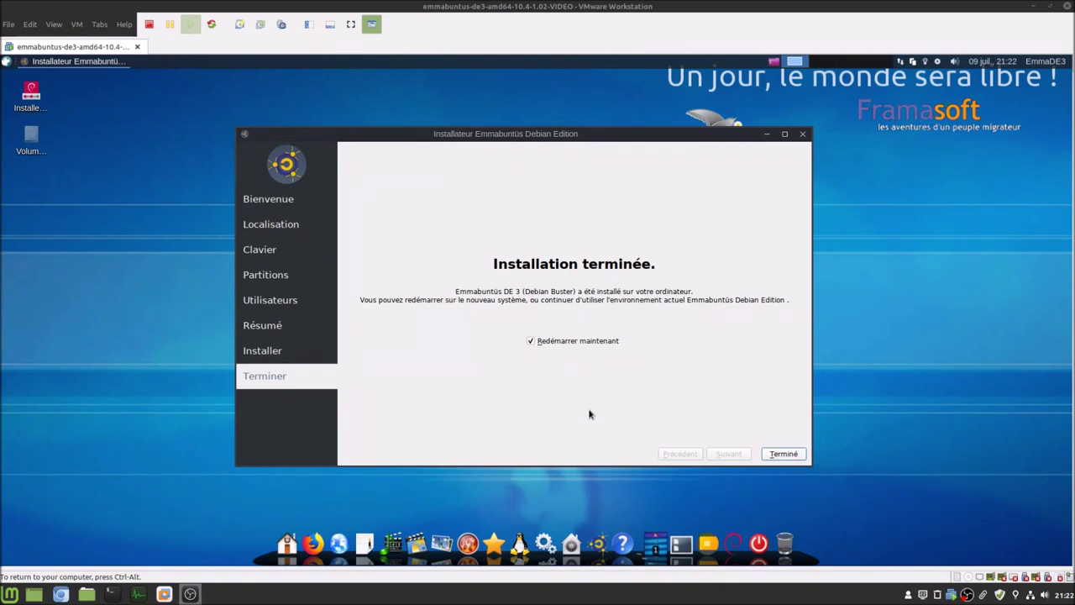
click(776, 454)
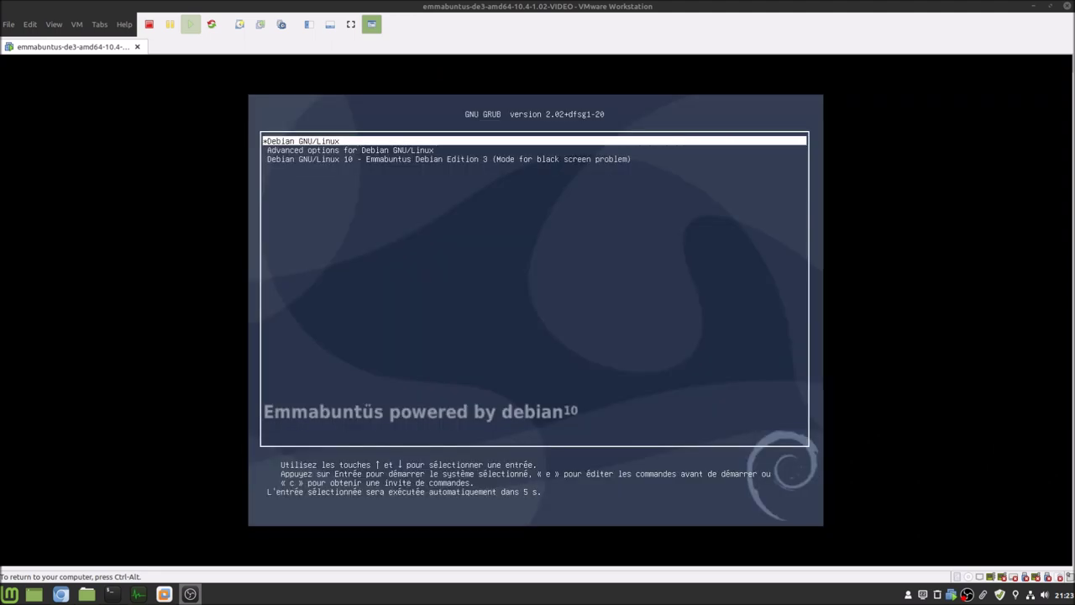
- Look through GRUB's Advanced options submenu, then boot the default Debian GNU/Linux entry
key(Down)
key(Down)
key(Up)
key(Up)
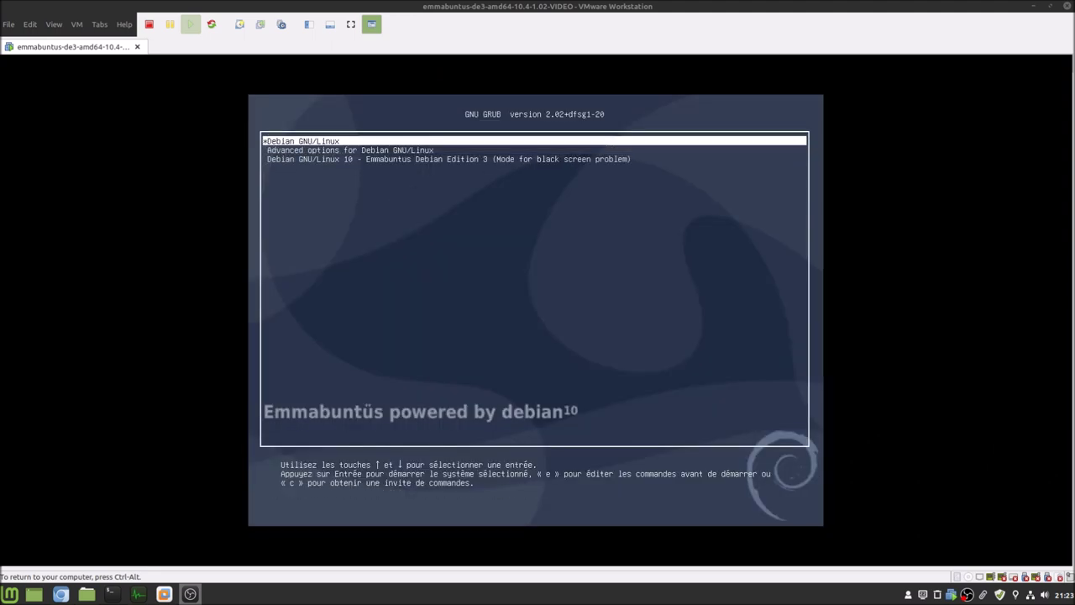
key(Down)
key(Return)
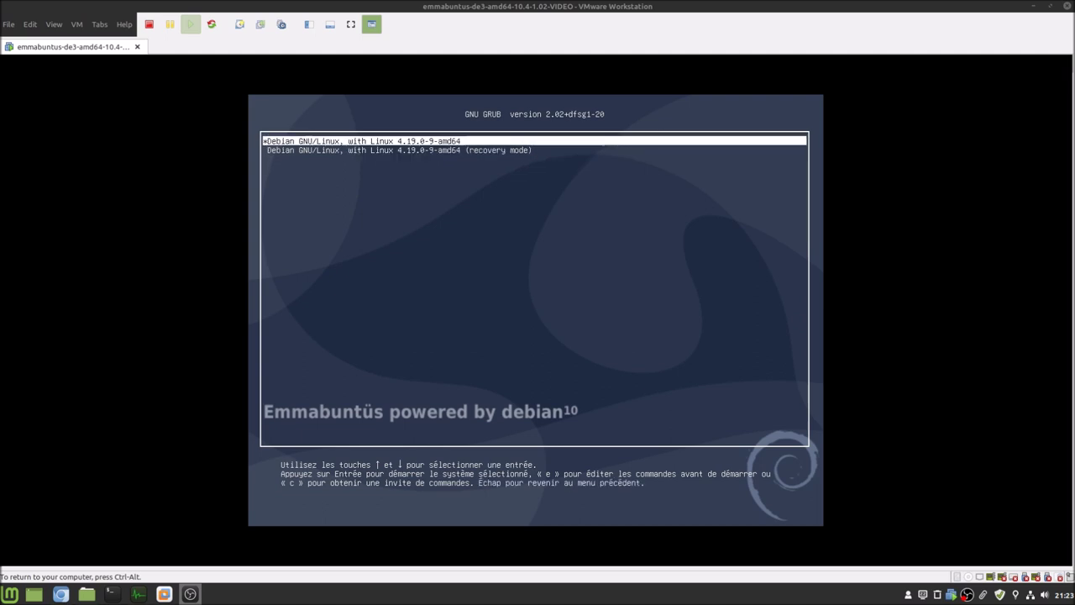
key(Escape)
key(Down)
key(Return)
key(Escape)
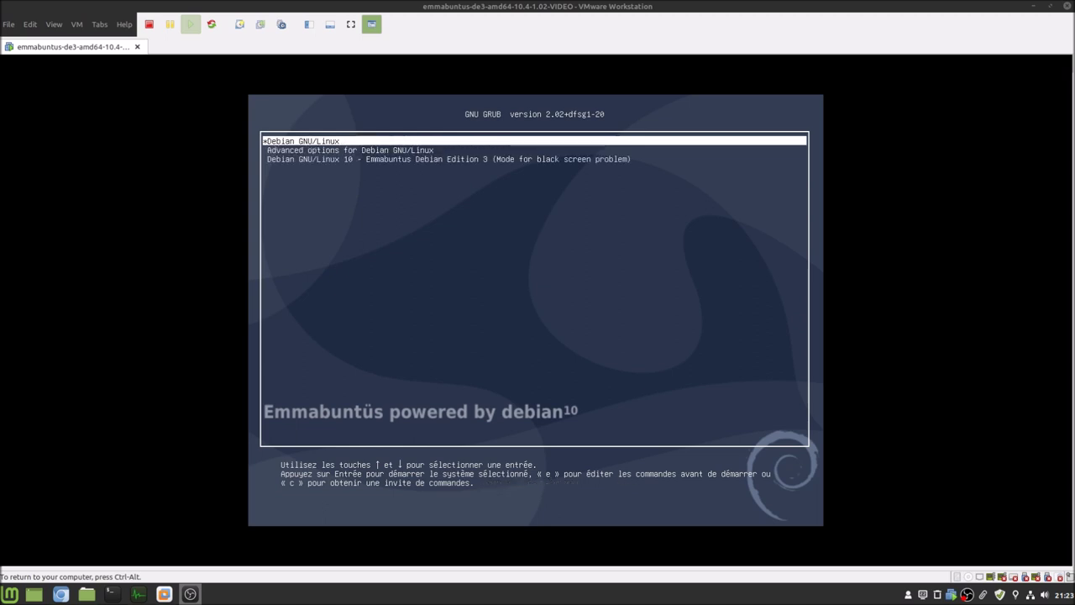
key(Return)
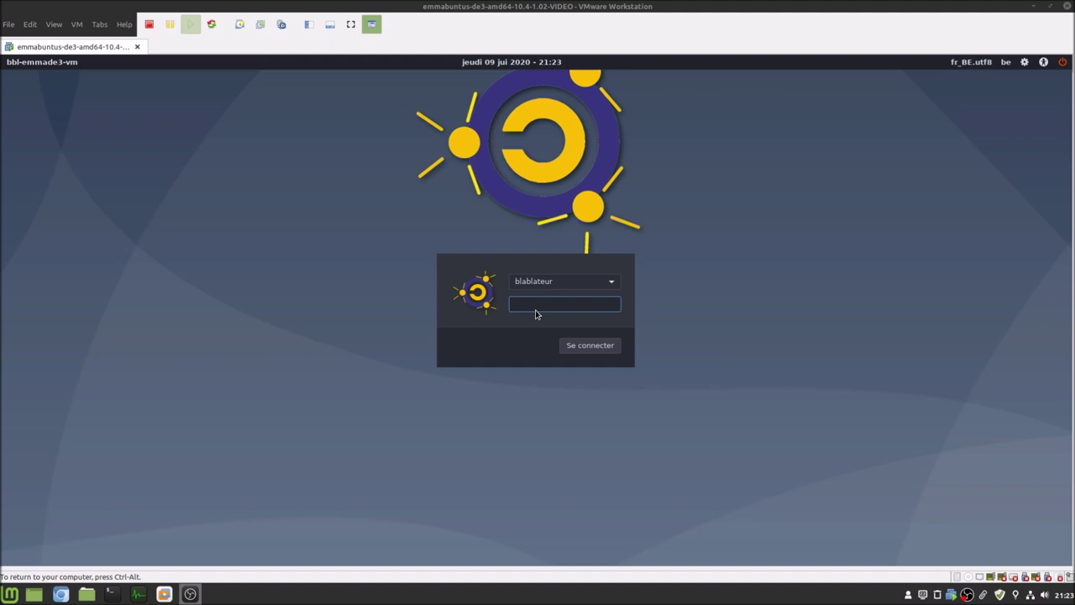
- Log in with the account password and dismiss the welcome message by choosing 'Poursuivre sous XFCE'
text(********)
key(Return)
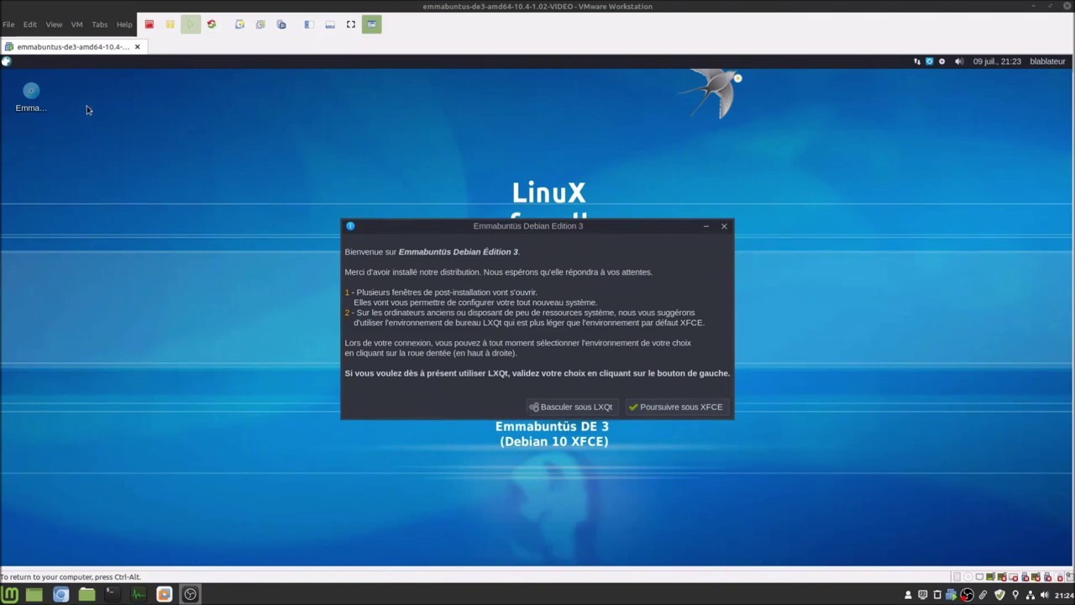
drag(82, 102, 31, 137)
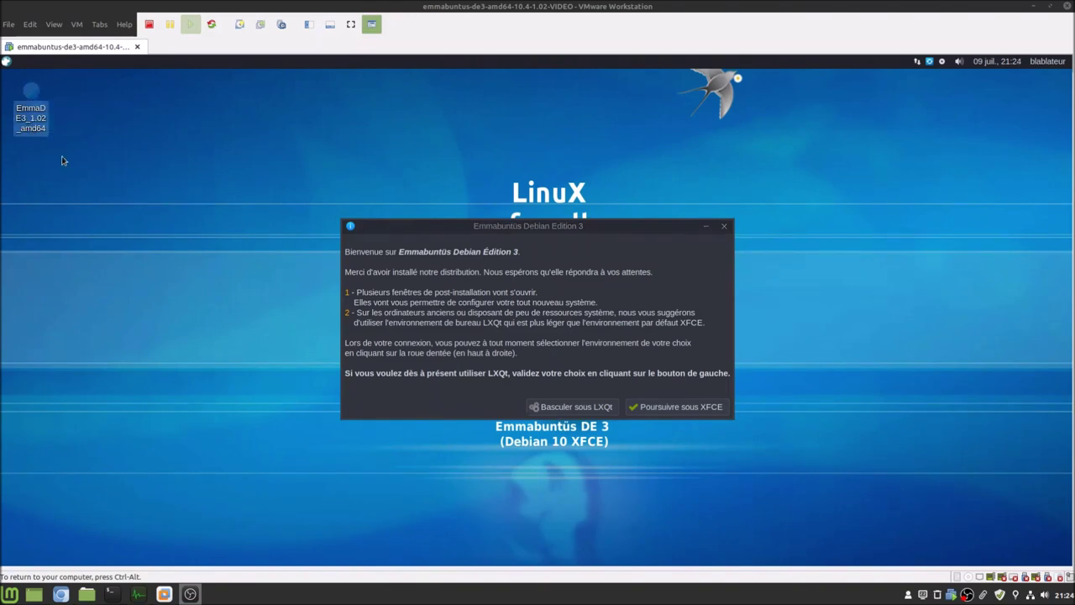
click(112, 185)
mouse_move(42, 106)
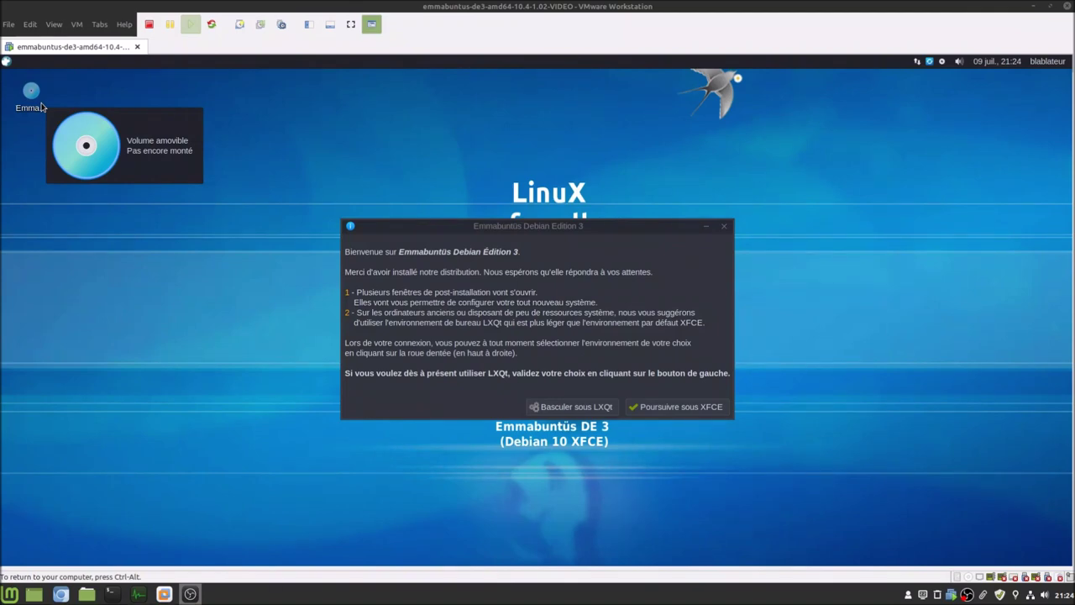
click(651, 409)
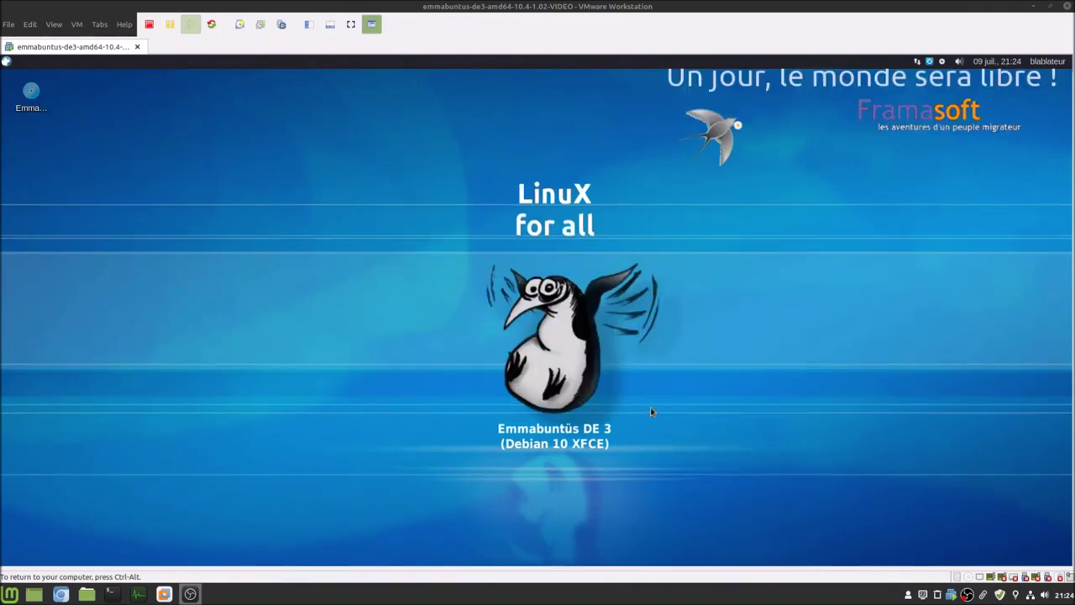
- Choose the Whisker menu, Ubuntu screensaver and Emmabuntus-Wallpaper-02 wallpaper, and apply them
click(687, 242)
click(686, 241)
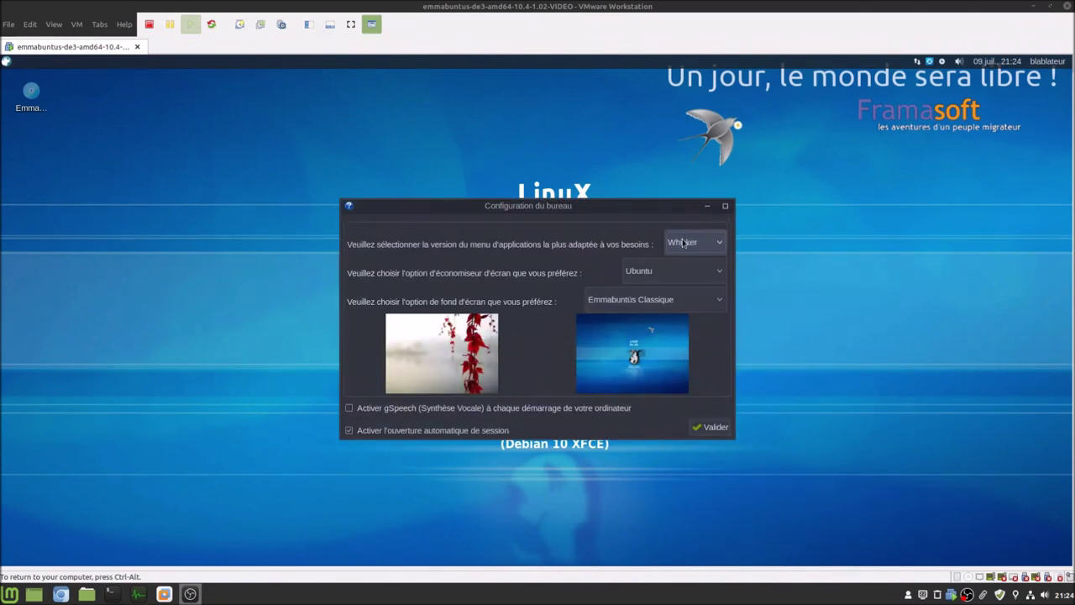
click(668, 271)
click(669, 270)
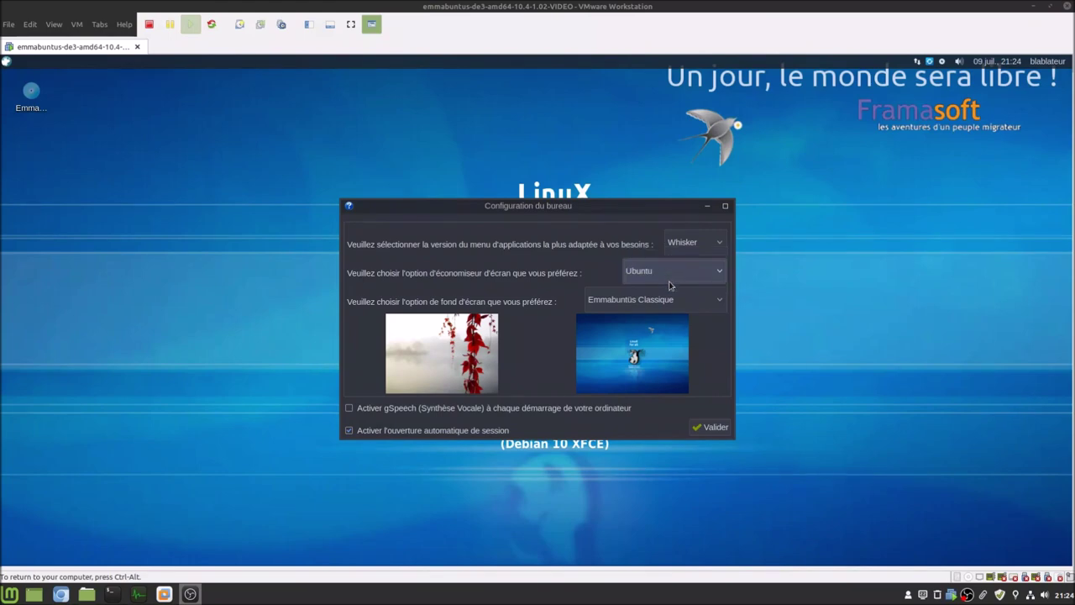
click(670, 299)
click(664, 330)
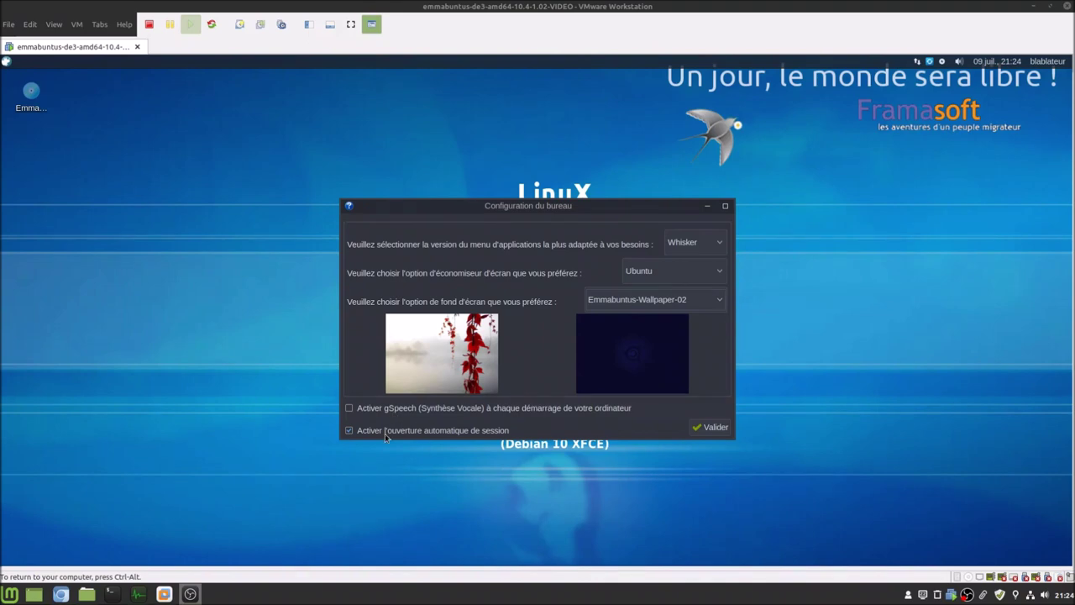
click(716, 428)
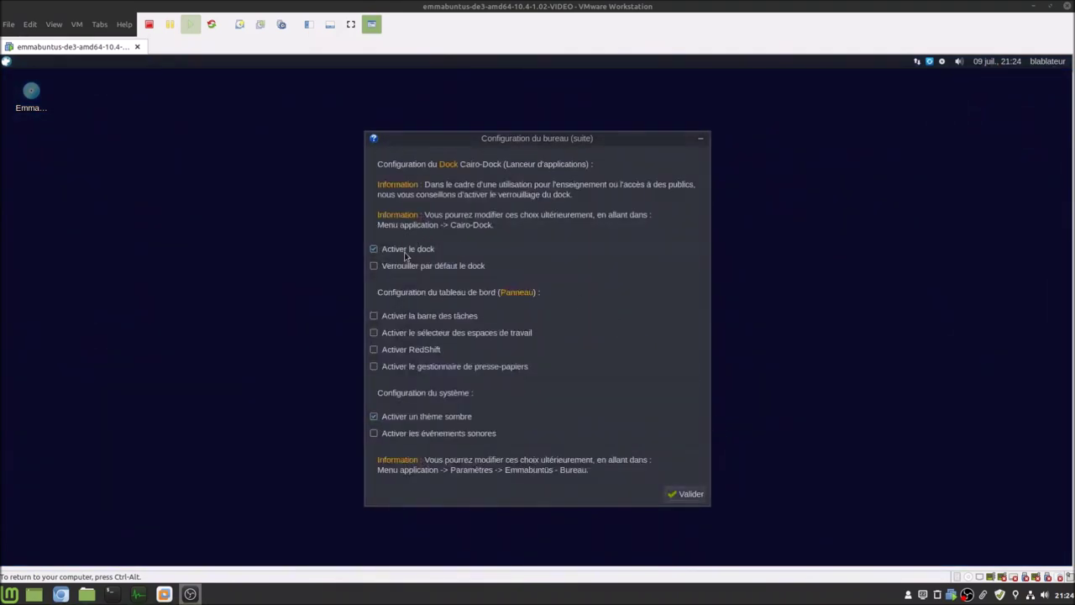
- Lock the dock, enable taskbar, workspace switcher, RedShift, clipboard manager and sound events, and pick the Complète dock
click(406, 269)
click(384, 320)
click(392, 336)
click(396, 350)
click(394, 367)
click(413, 436)
click(677, 497)
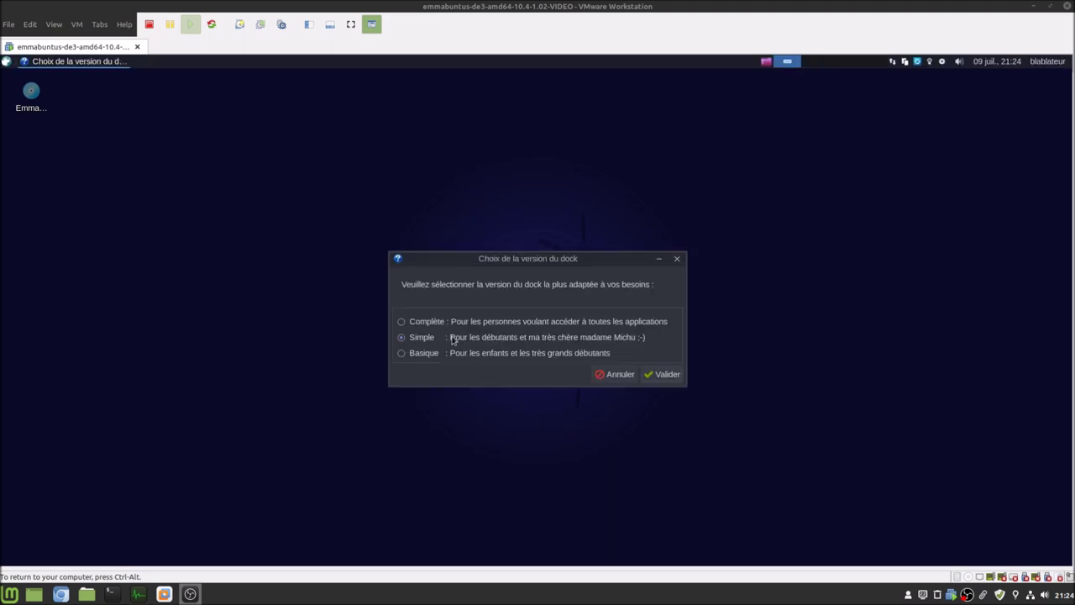
click(439, 323)
click(663, 374)
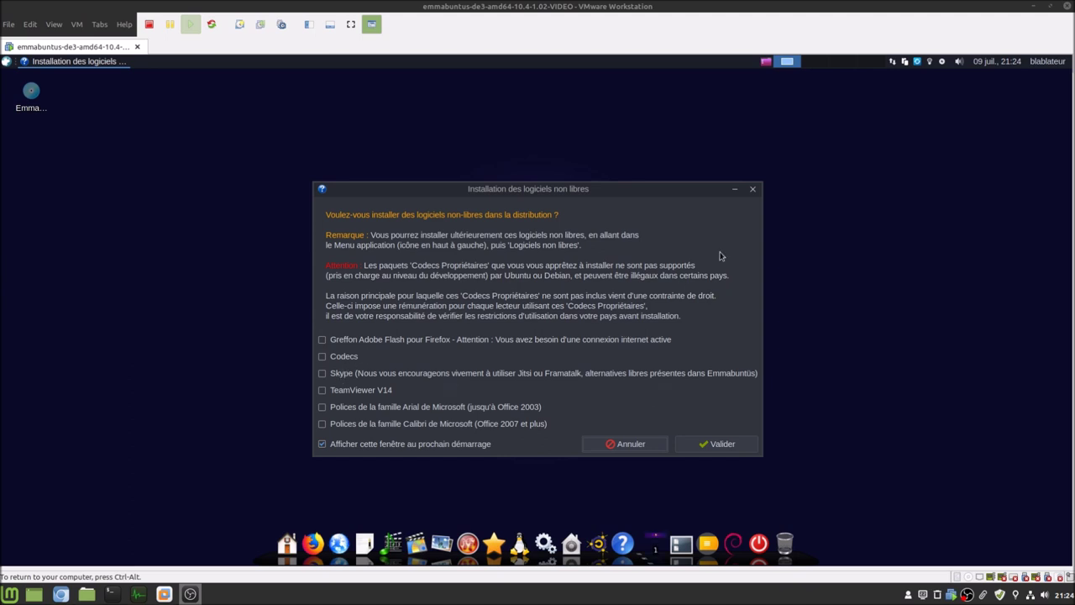
- Decline all non-free software and confirm removing the unused language packs
drag(434, 193, 427, 177)
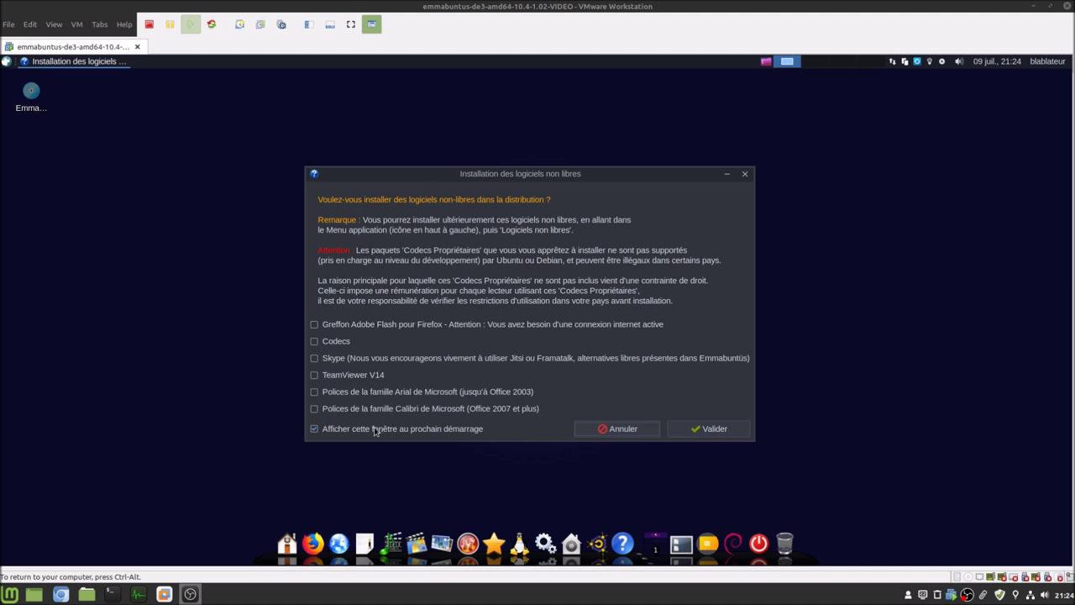
click(723, 434)
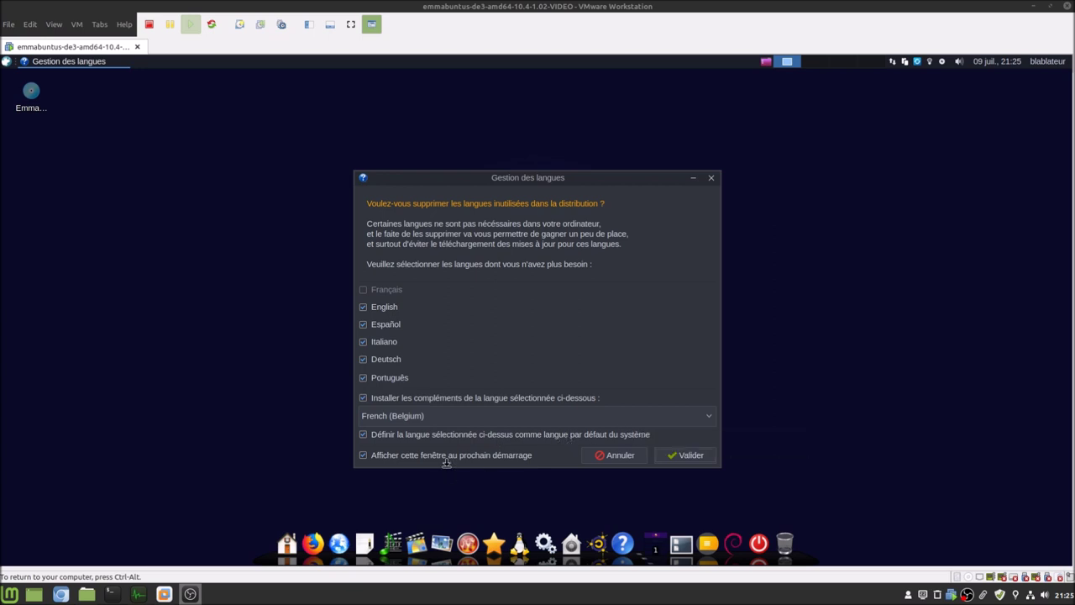
click(688, 458)
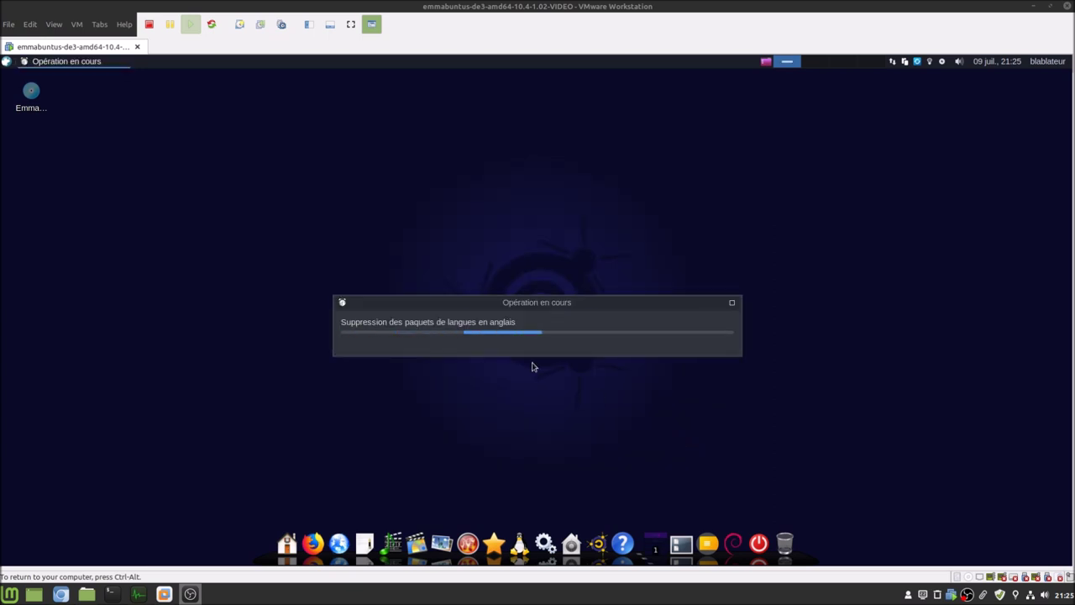
- Check the install disc icon's options, then bring up the virtual CD/DVD drive menu
right_click(36, 111)
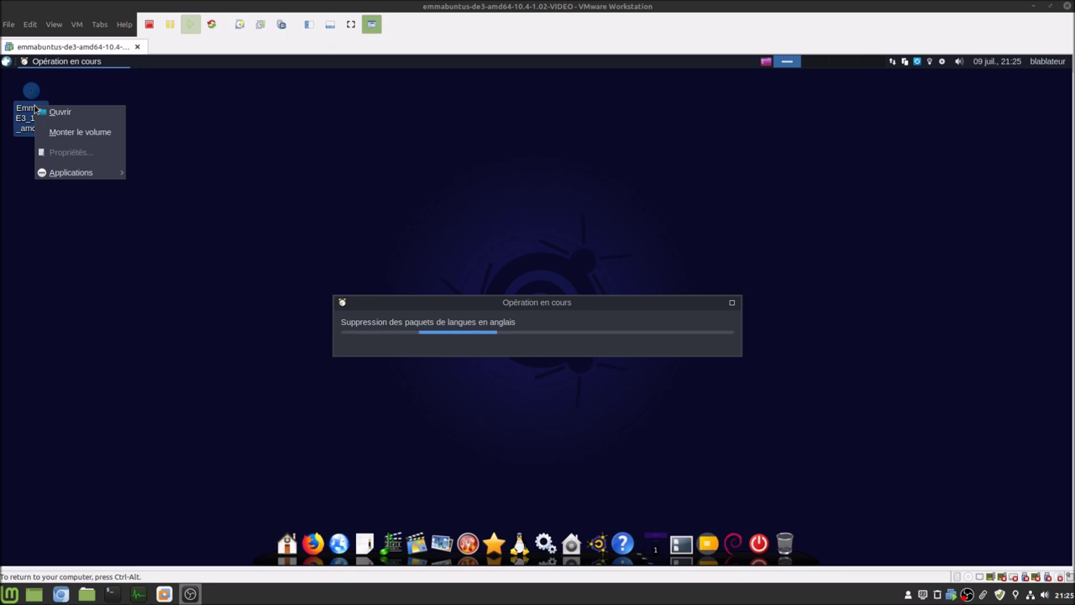
key(Escape)
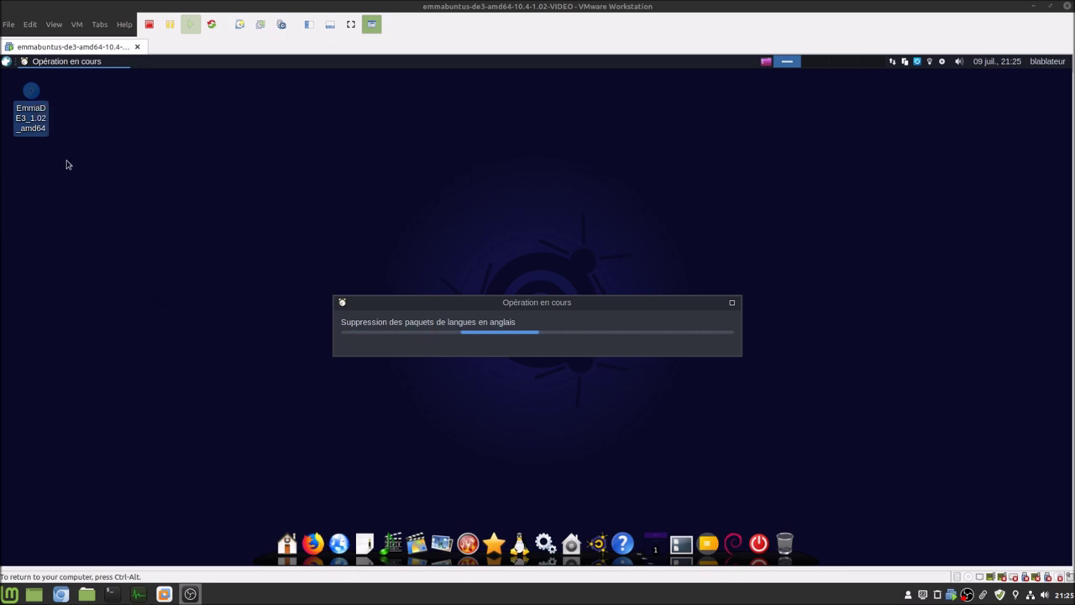
click(134, 187)
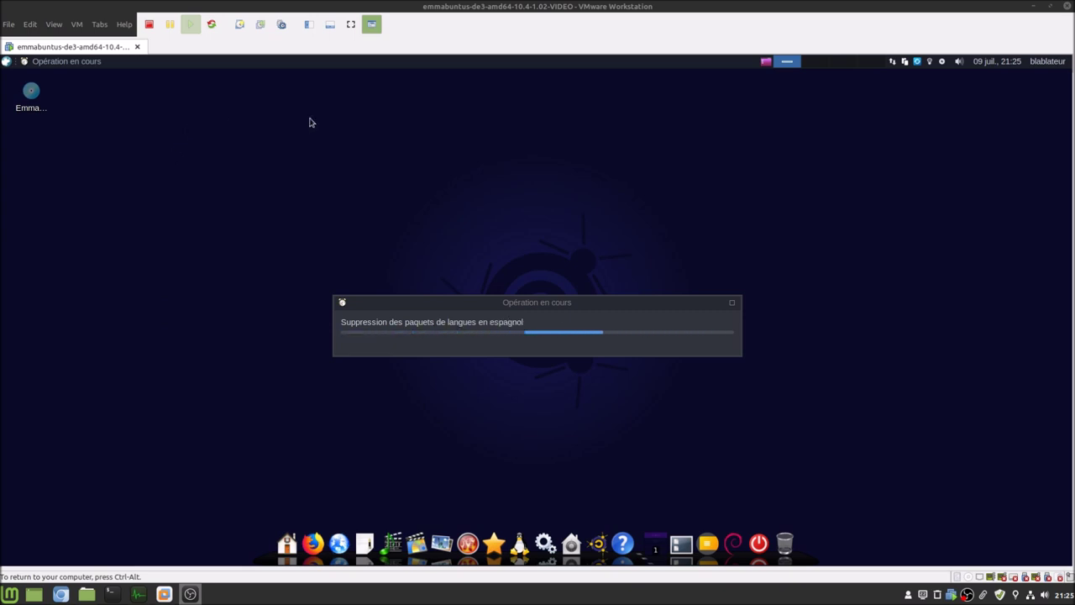
click(969, 578)
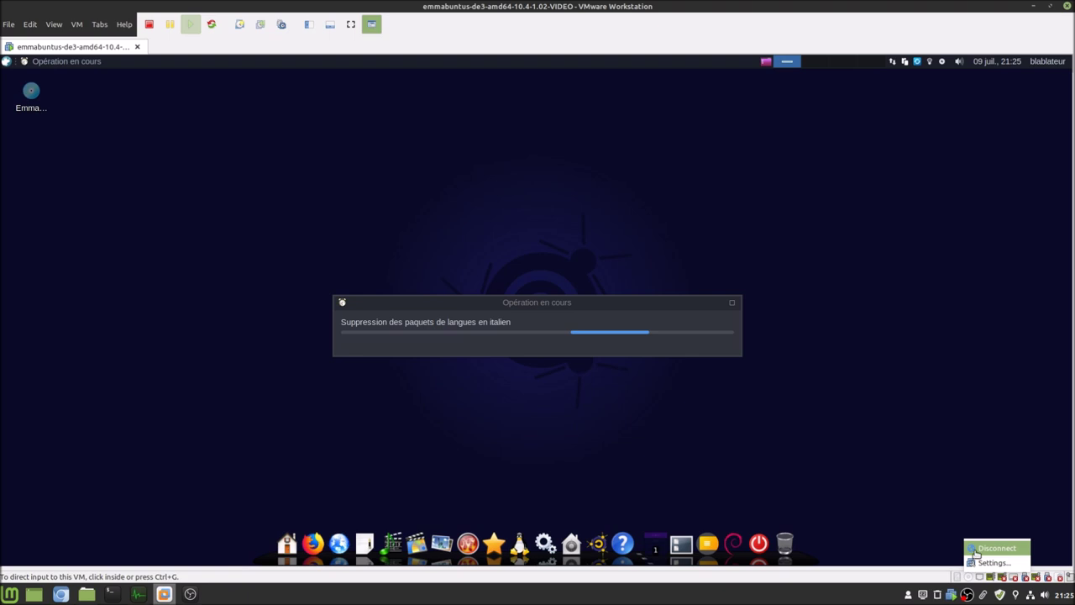
- Disconnect the virtual CD/DVD drive, overriding the guest's lock
click(995, 548)
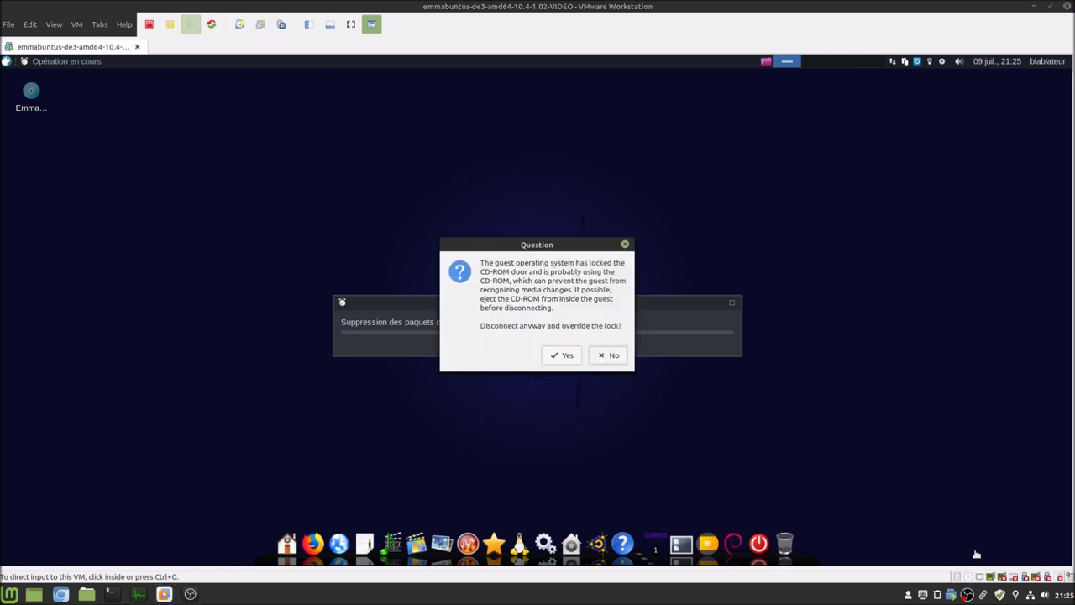
click(568, 356)
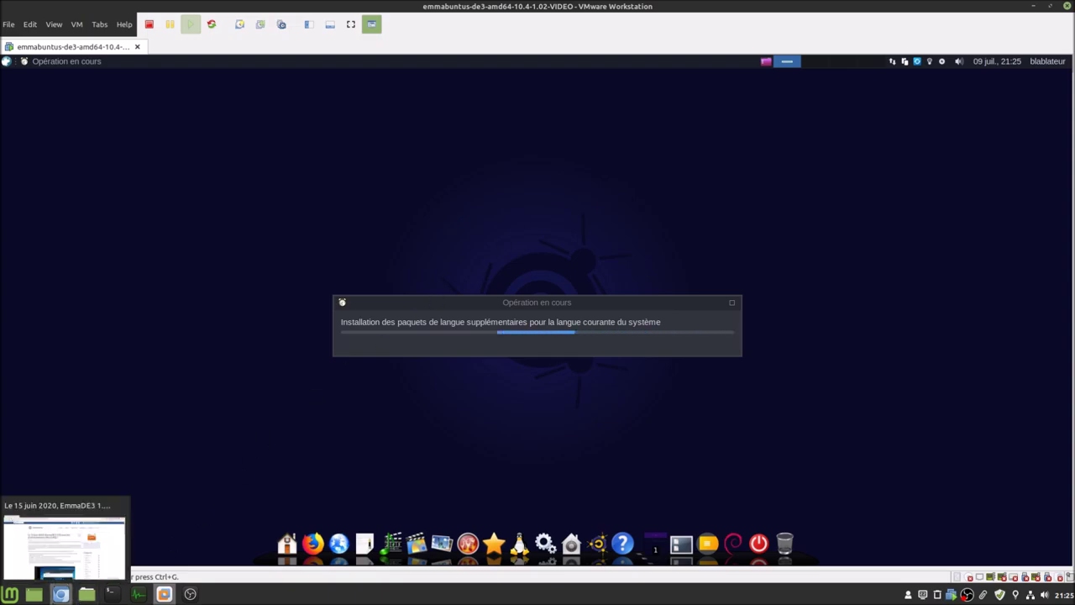
click(60, 594)
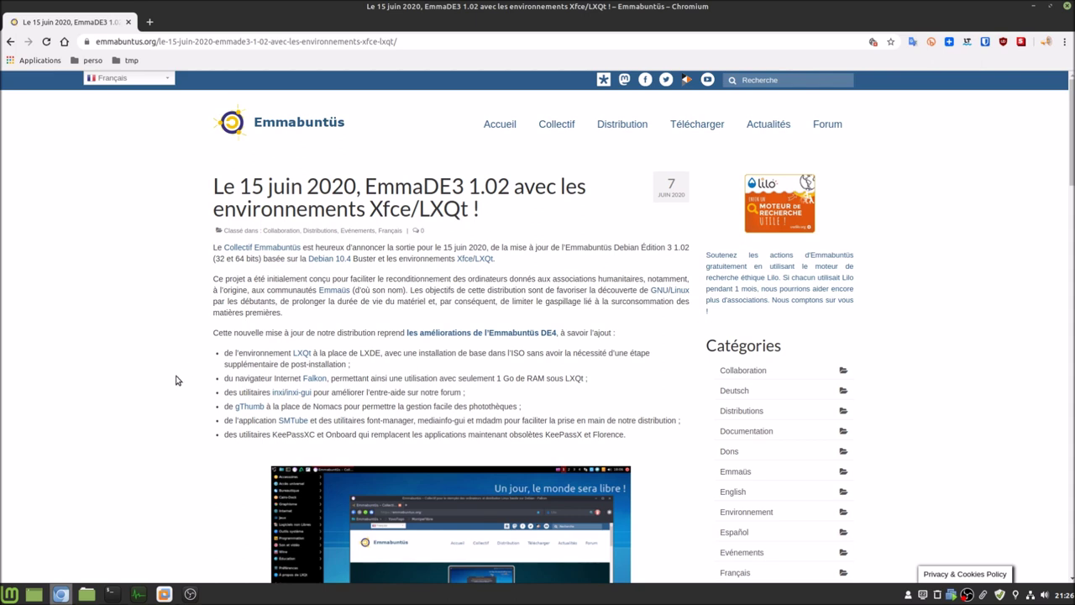
click(164, 594)
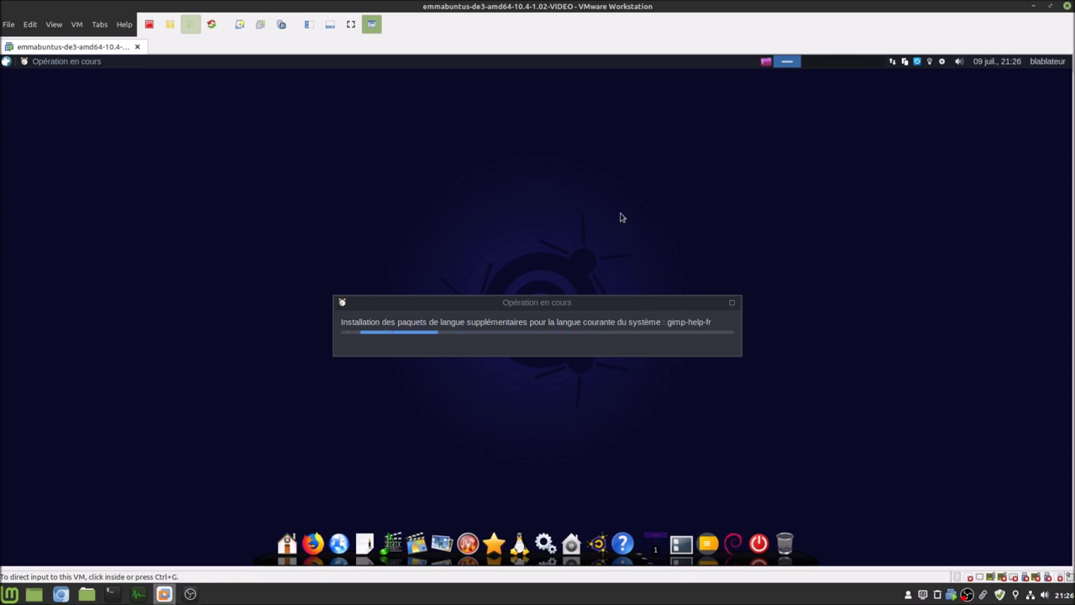
drag(605, 304, 604, 122)
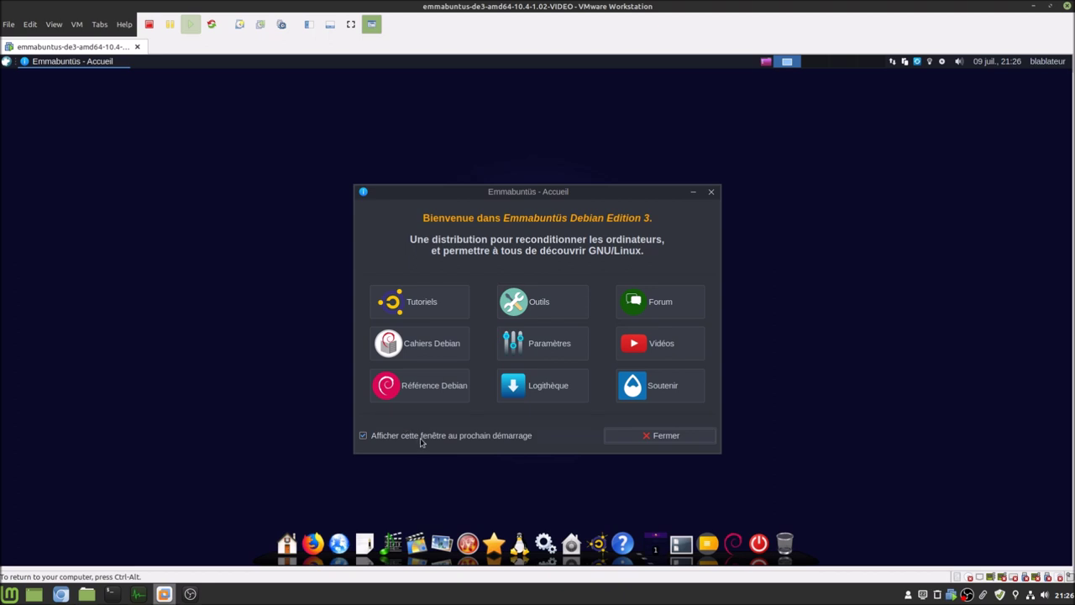
- Close the Emmabuntüs - Accueil welcome window
click(672, 435)
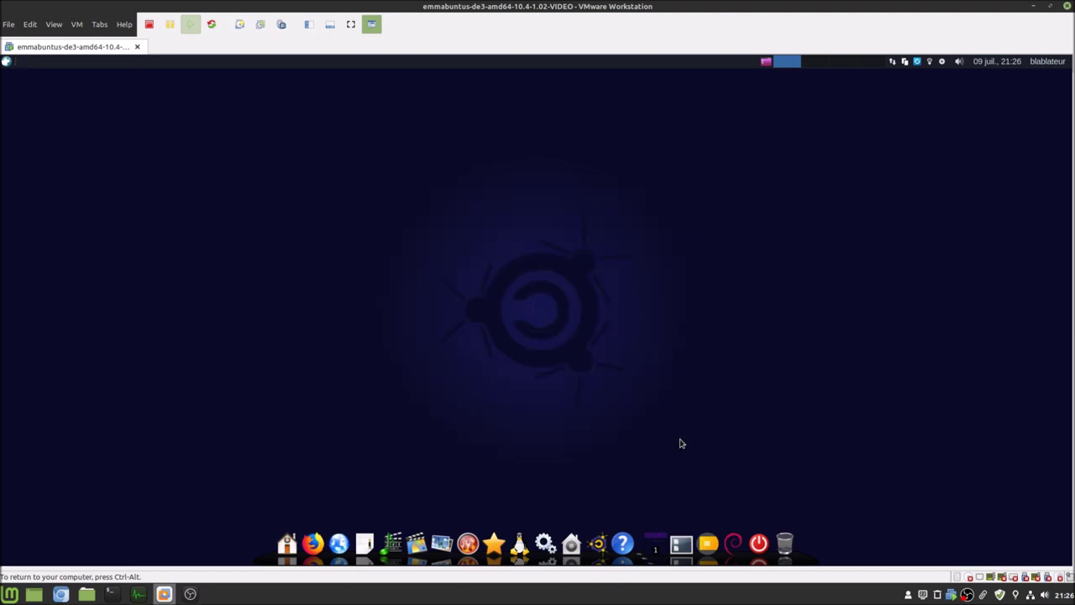
- Restart the guest via the dock's Redémarrer option and boot Debian GNU/Linux from GRUB
click(759, 542)
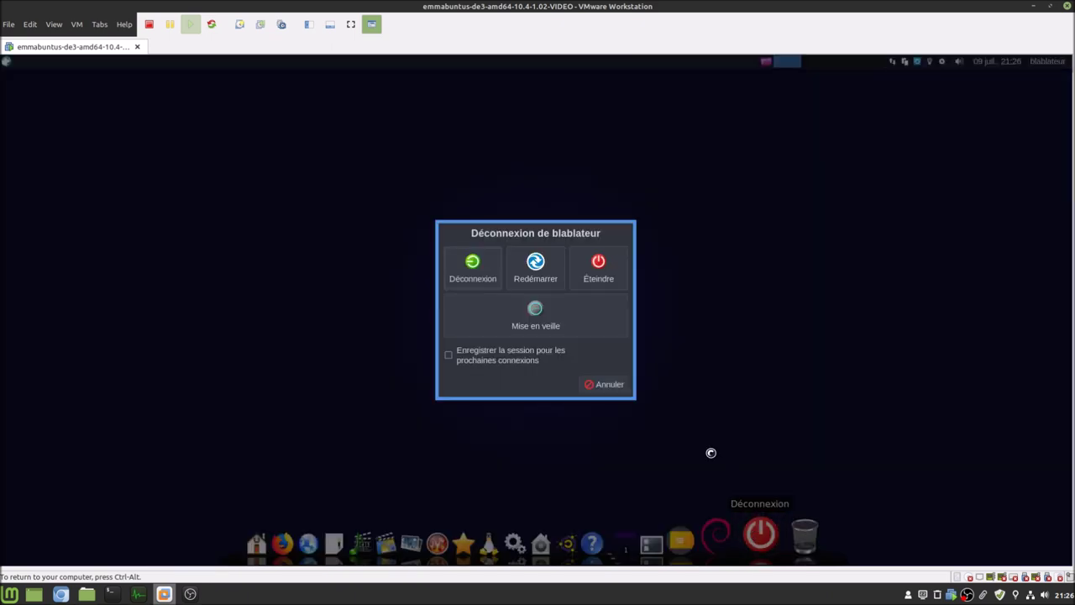
click(532, 277)
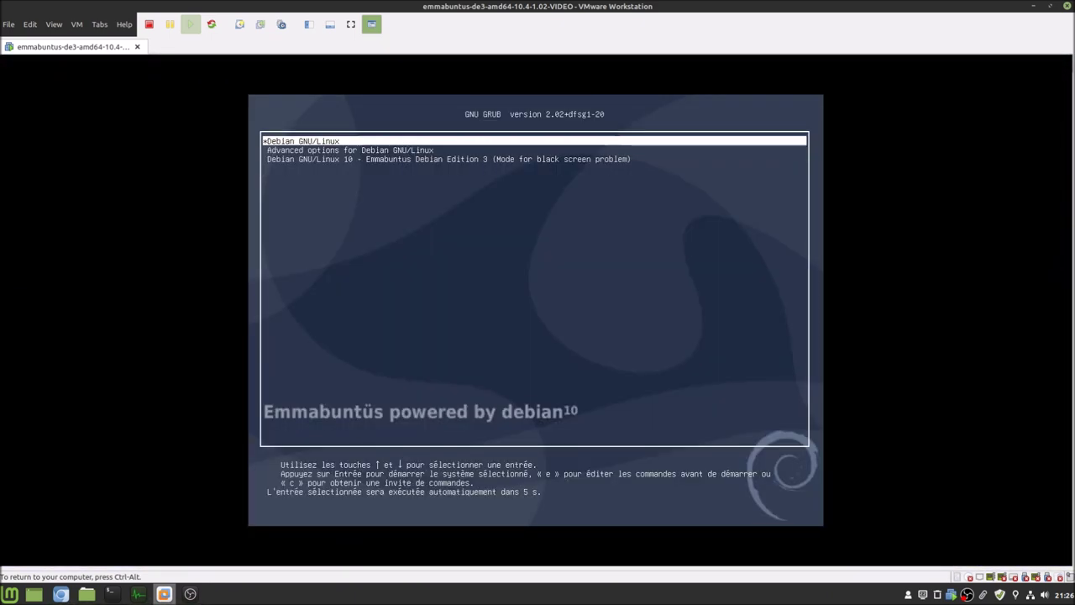
key(Return)
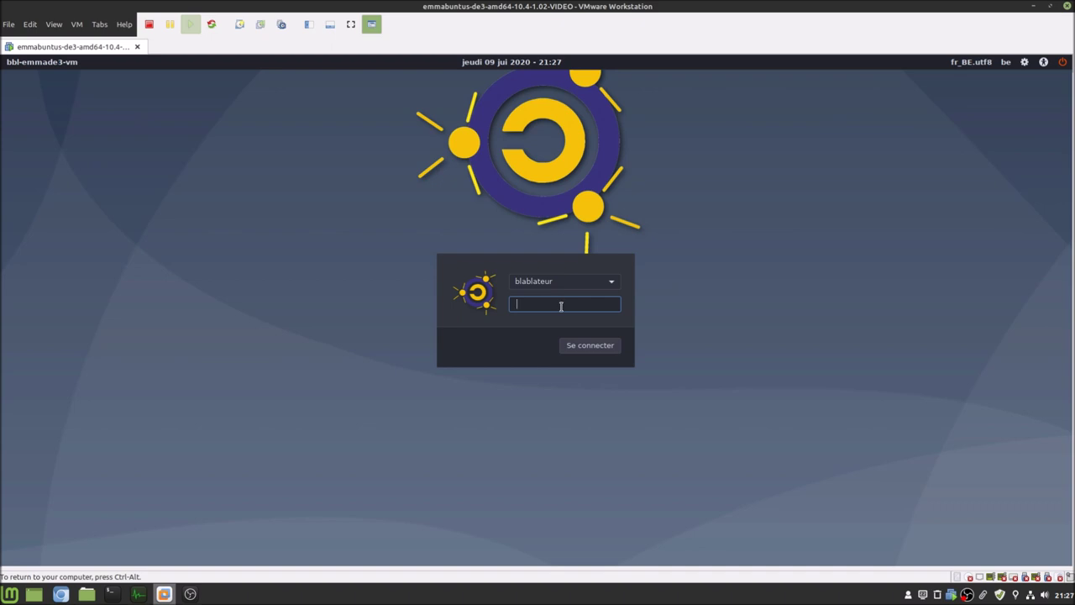
- Log in, confirm an application search for 'lxq' finds only LXImage, then log out
text(•••)
key(Return)
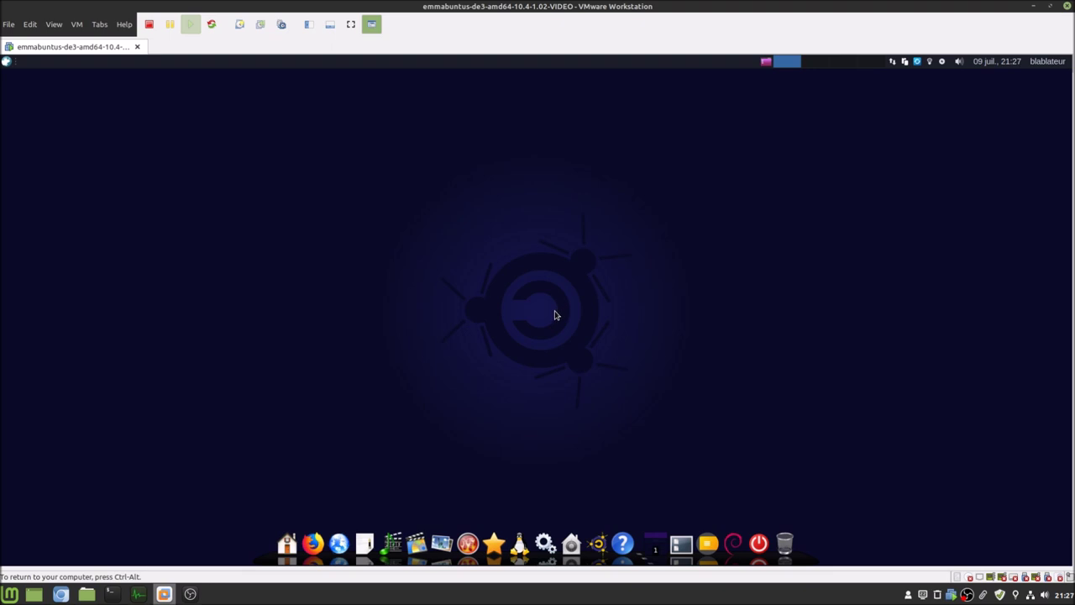
click(5, 62)
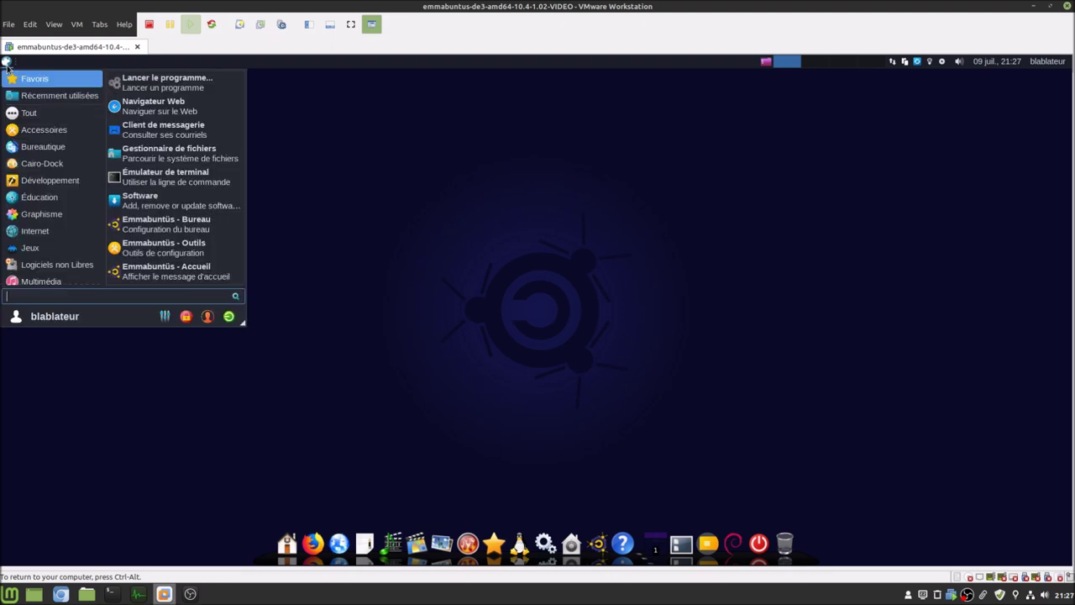
text(lxq)
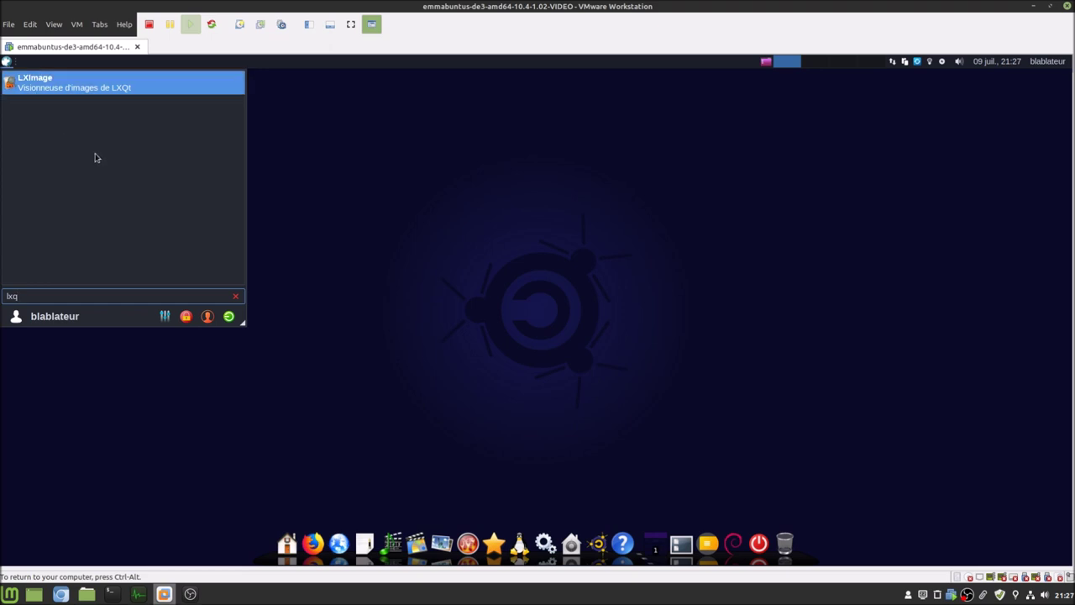
click(827, 307)
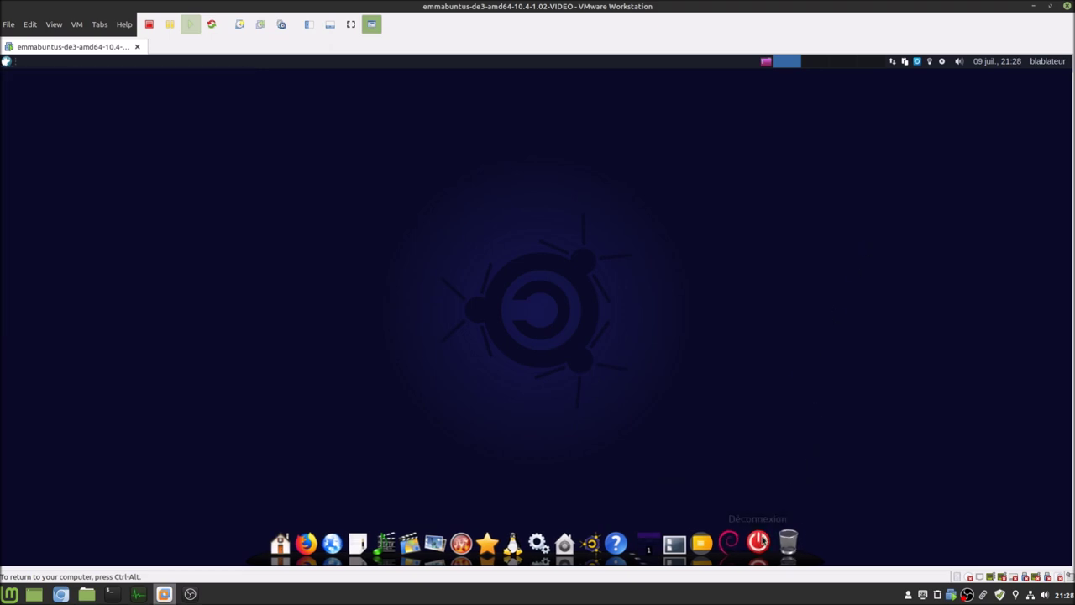
click(765, 538)
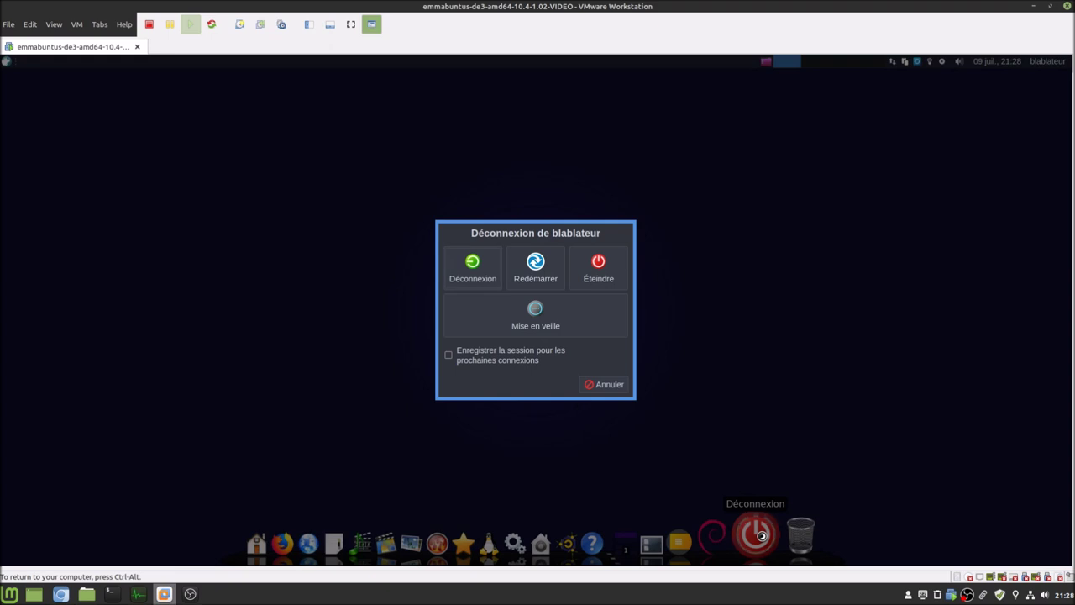
click(495, 277)
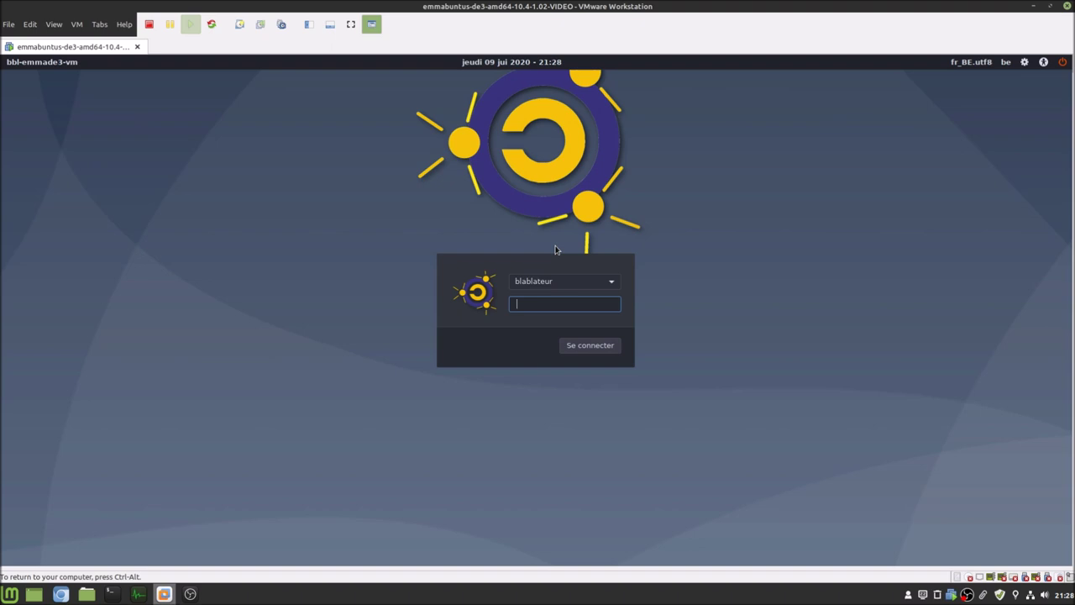
- Select the Bureau LXQt session on the login screen and sign in with the password
click(1025, 64)
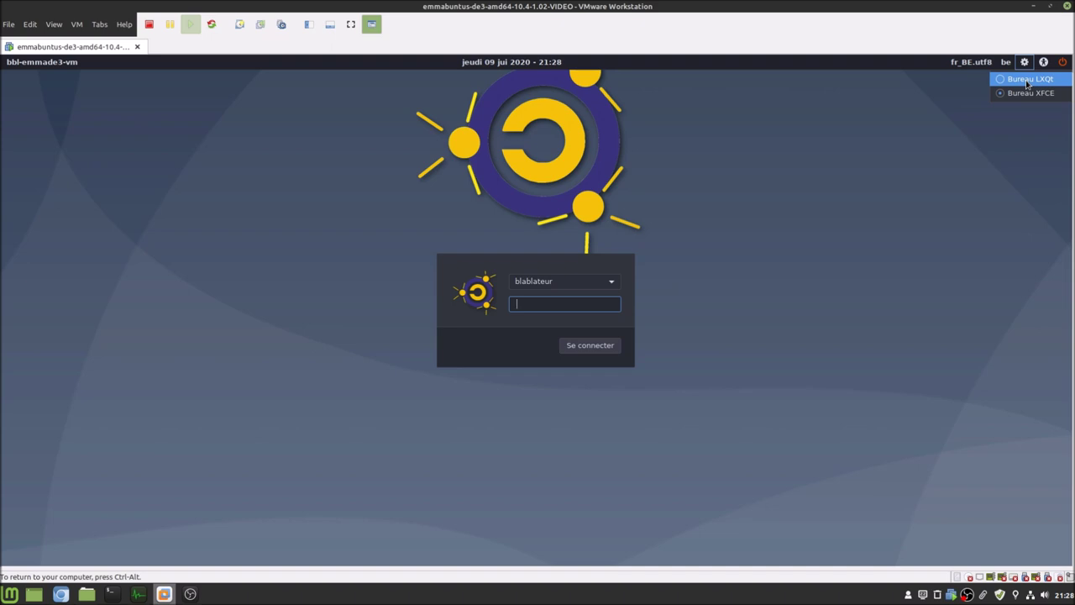
click(1028, 80)
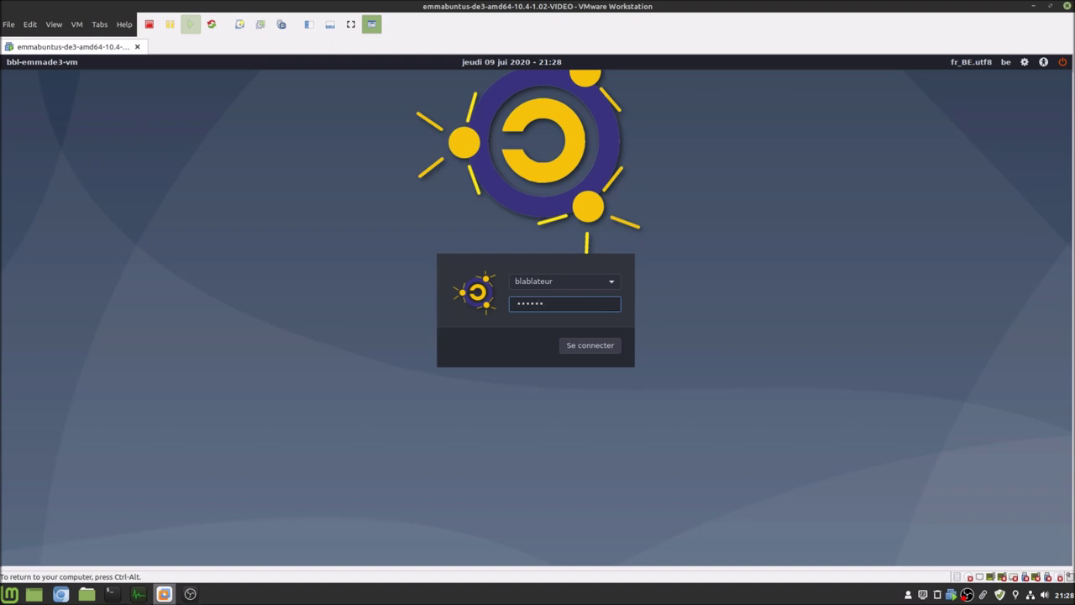
key(Return)
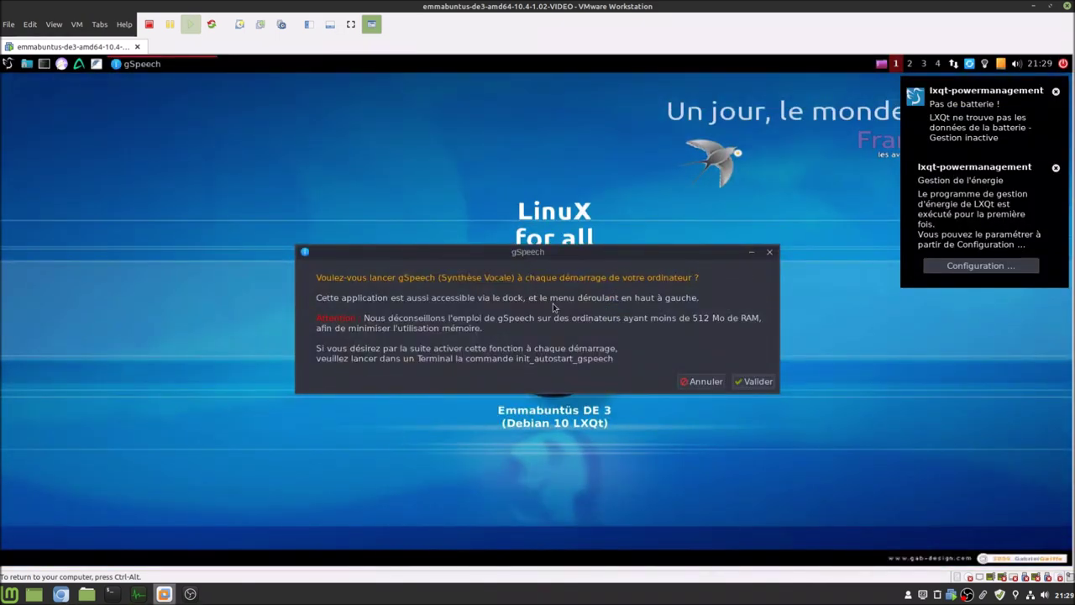
- Decline starting gSpeech at every boot, then glance at the application menu and the shutdown options
click(692, 385)
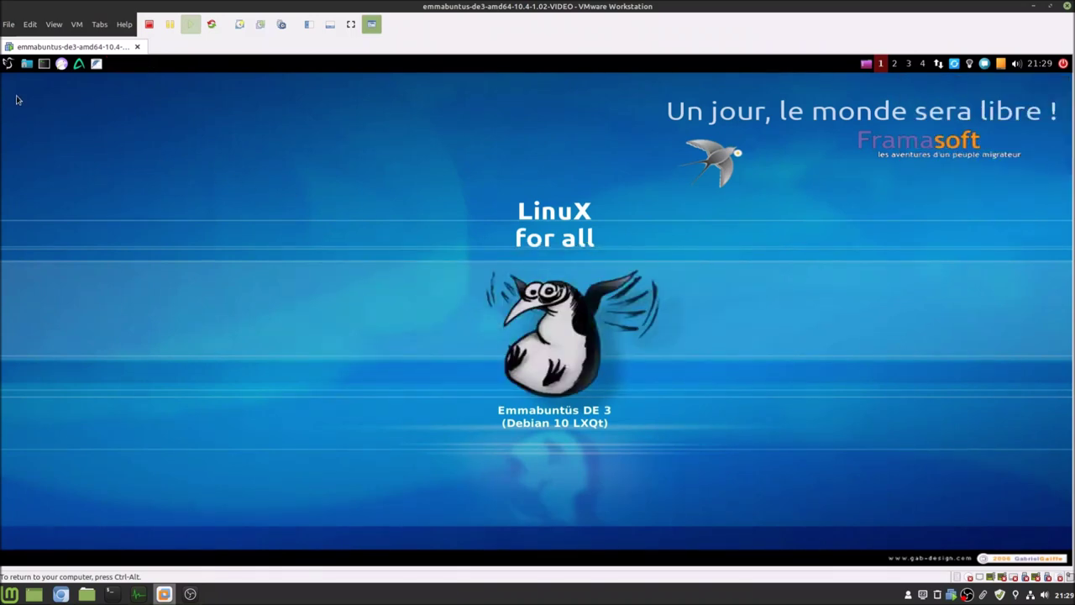
click(8, 64)
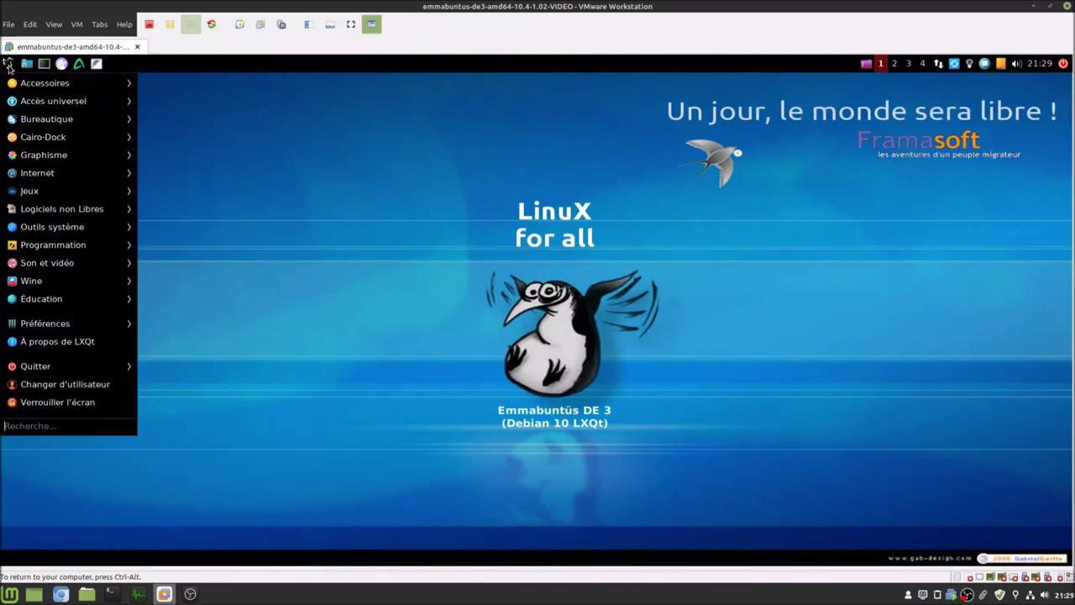
click(461, 306)
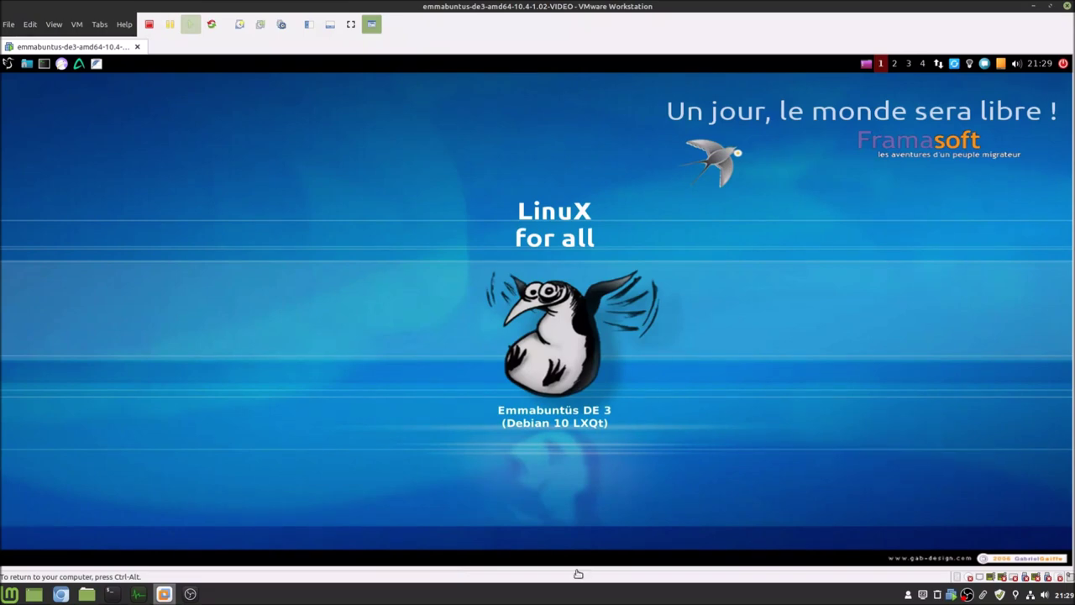
drag(256, 161, 807, 414)
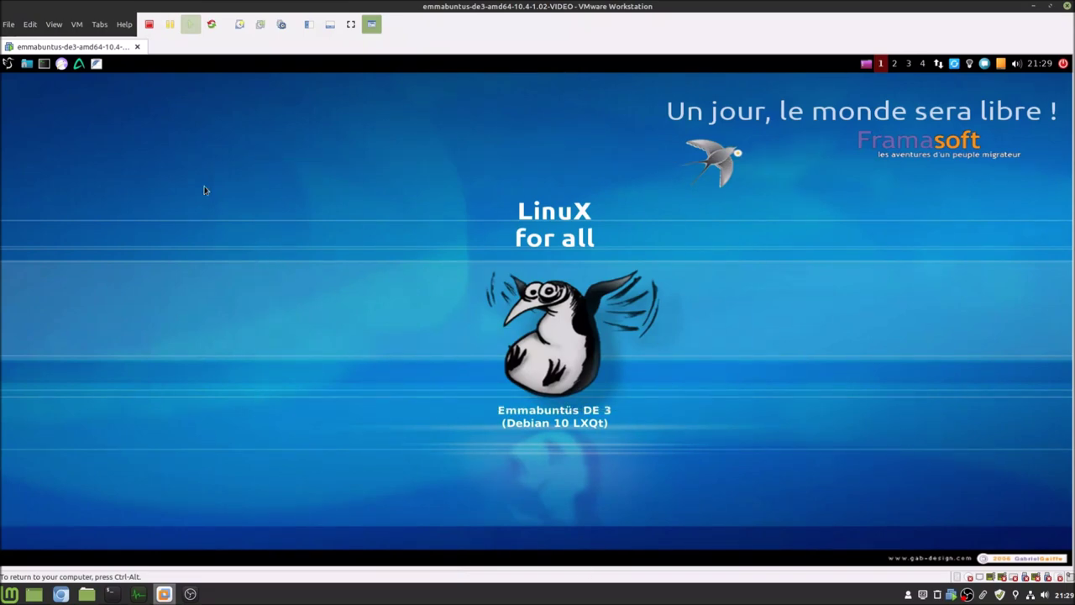
click(10, 64)
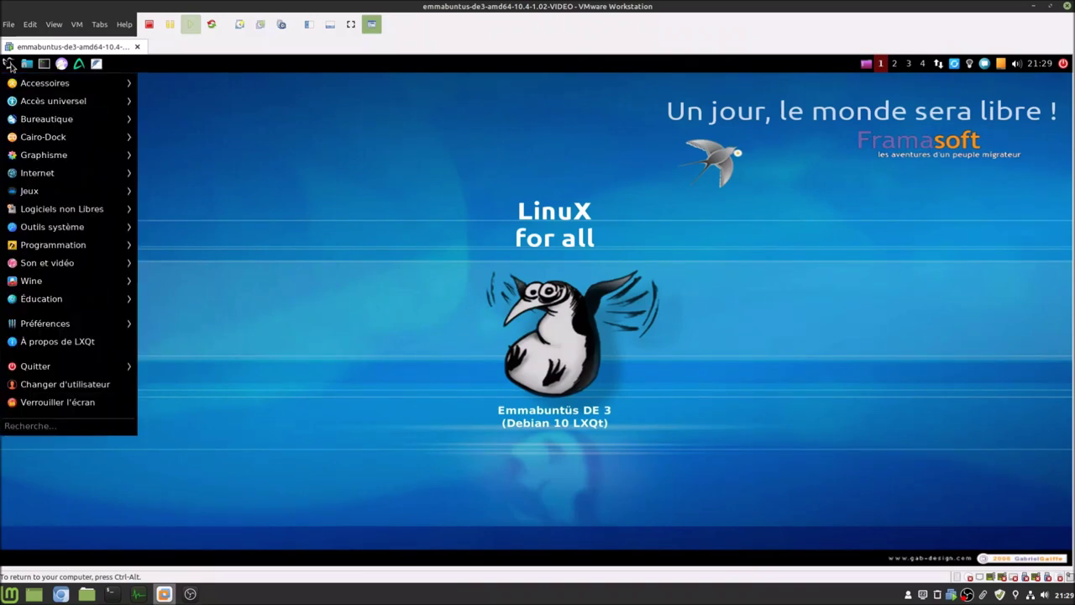
click(680, 168)
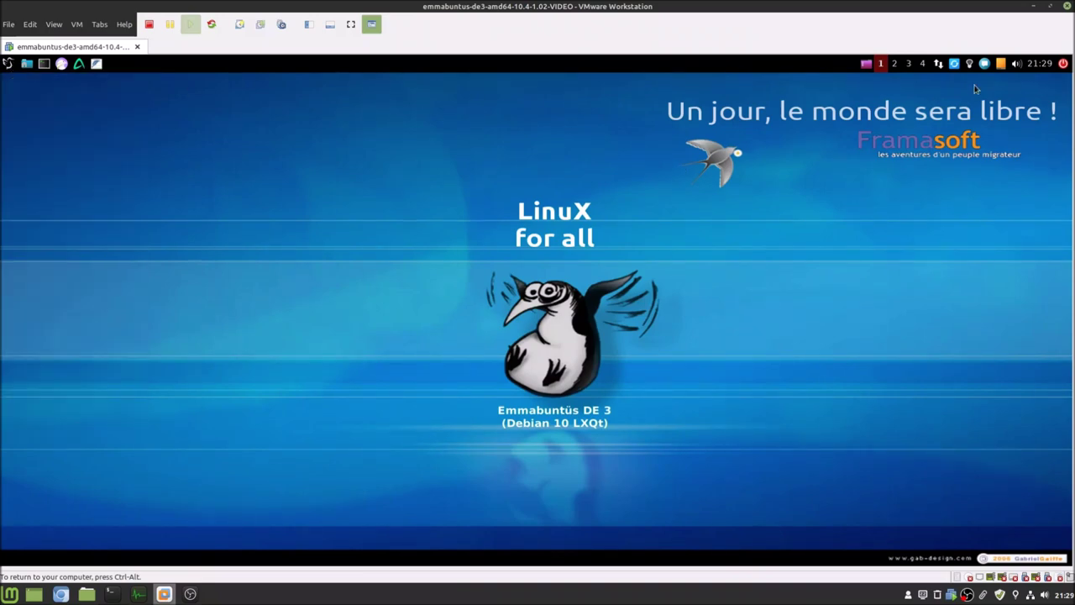
click(1063, 63)
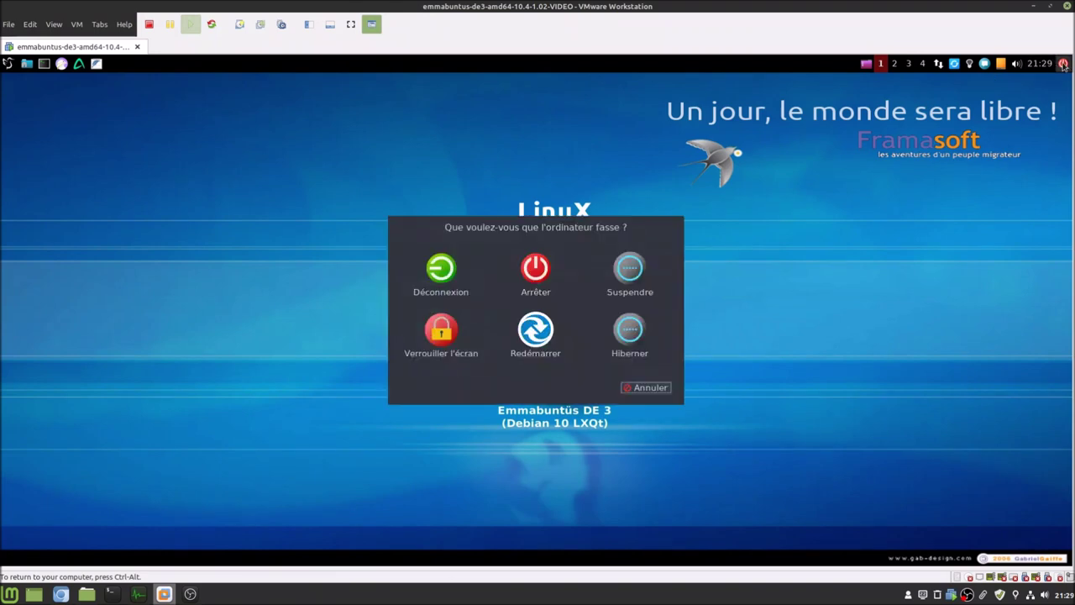
click(652, 389)
- Reinstall the Emmabuntüs dock through an 'emm' search in the application menu
click(9, 65)
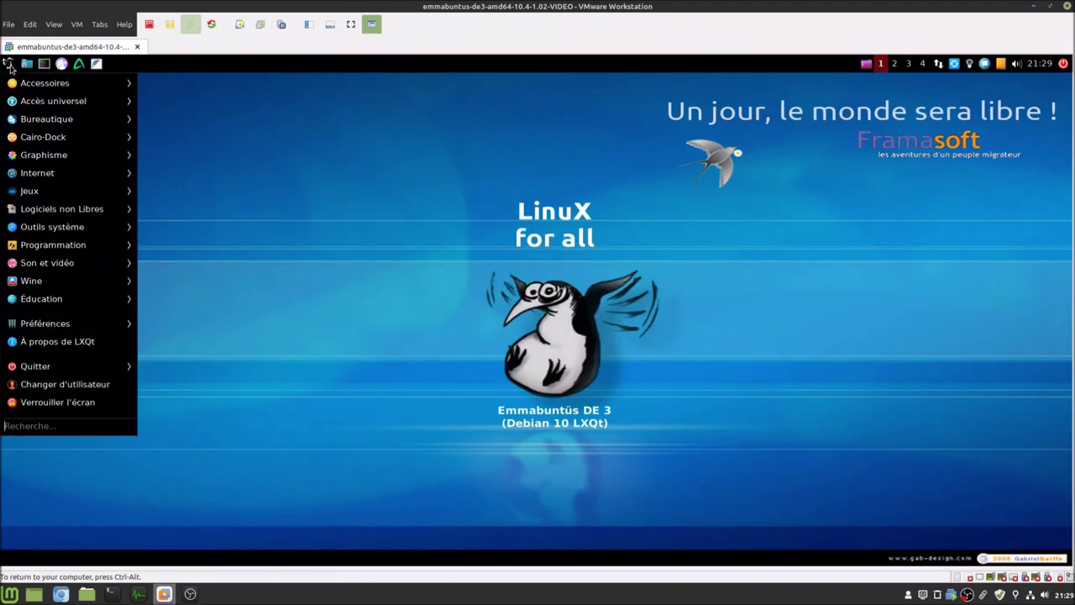
text(emm)
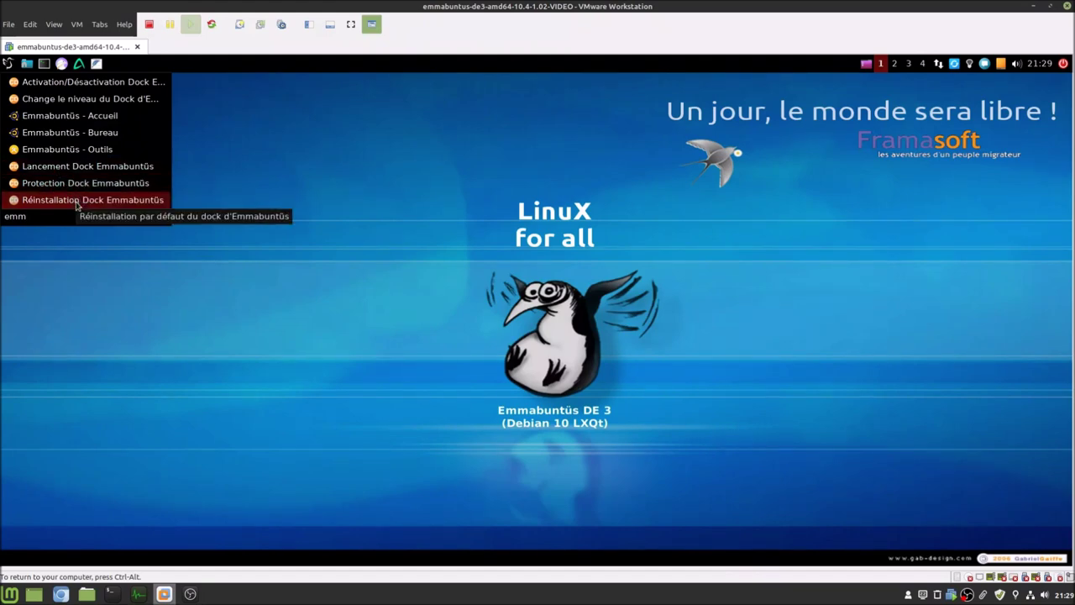
click(73, 170)
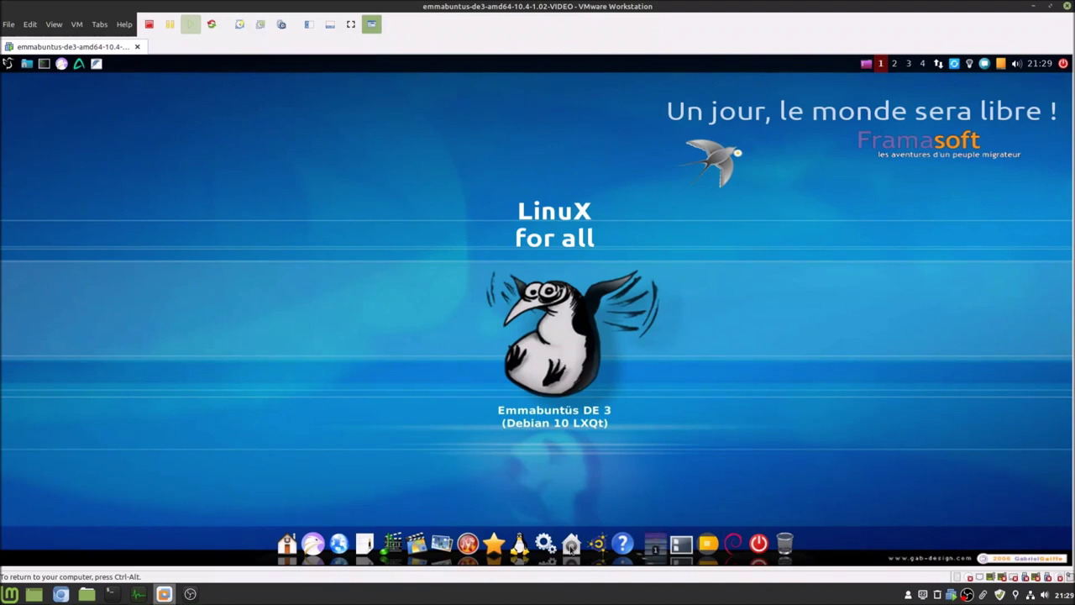
- Log out of the current LXQt session from the tray's shutdown options
click(8, 64)
click(8, 64)
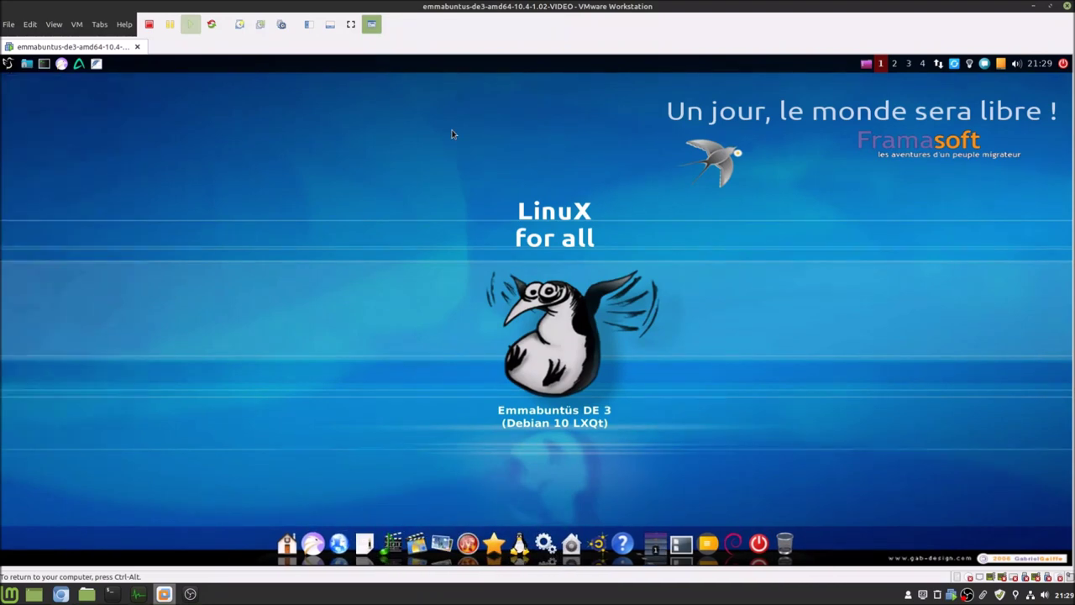
click(1064, 64)
click(458, 288)
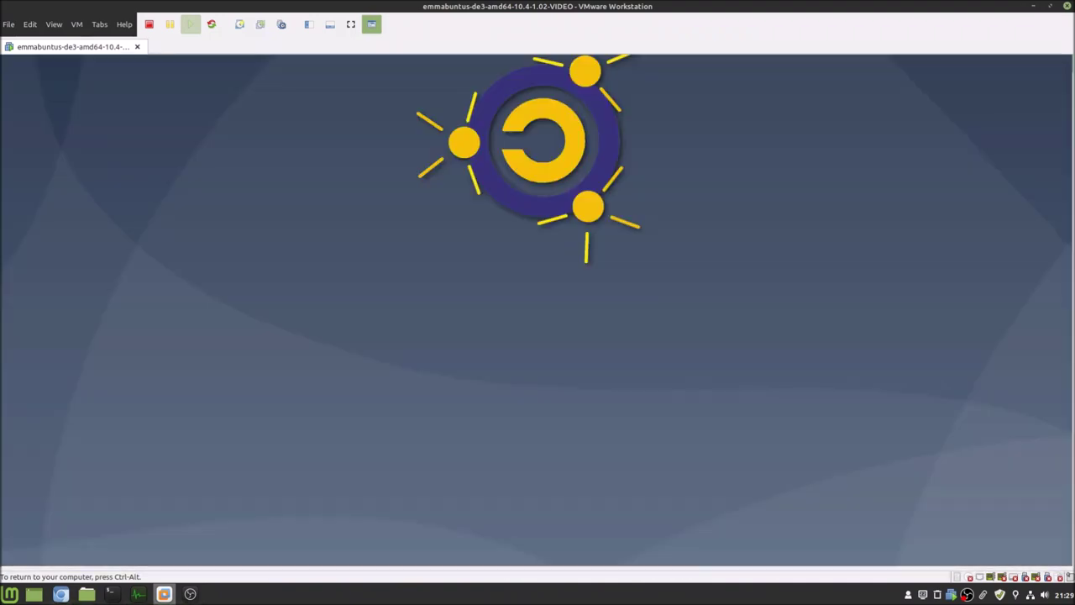
- Choose the Xfce desktop session at the login screen and sign in with the account password
click(1024, 62)
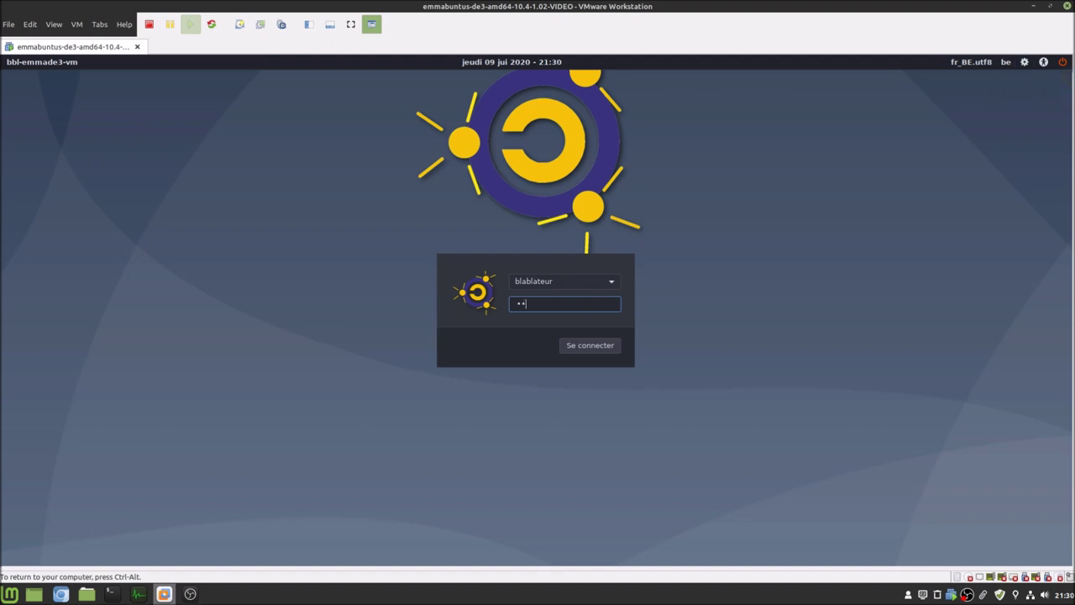
text(•••)
key(Return)
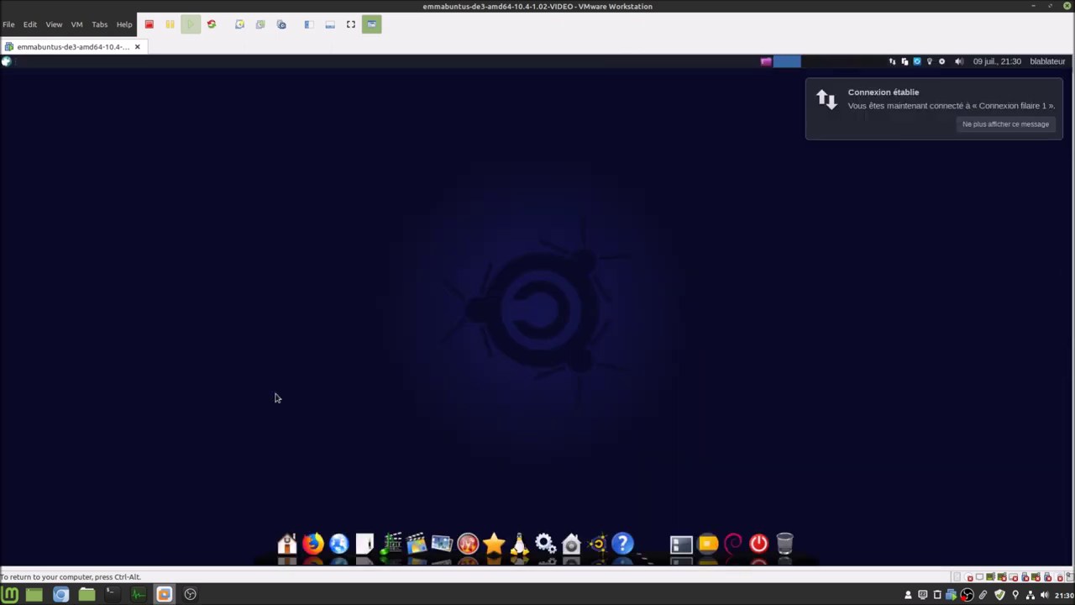
- Review the release notes in Chromium, cancel the dock's logout in the VM, then open the Whisker menu
click(61, 594)
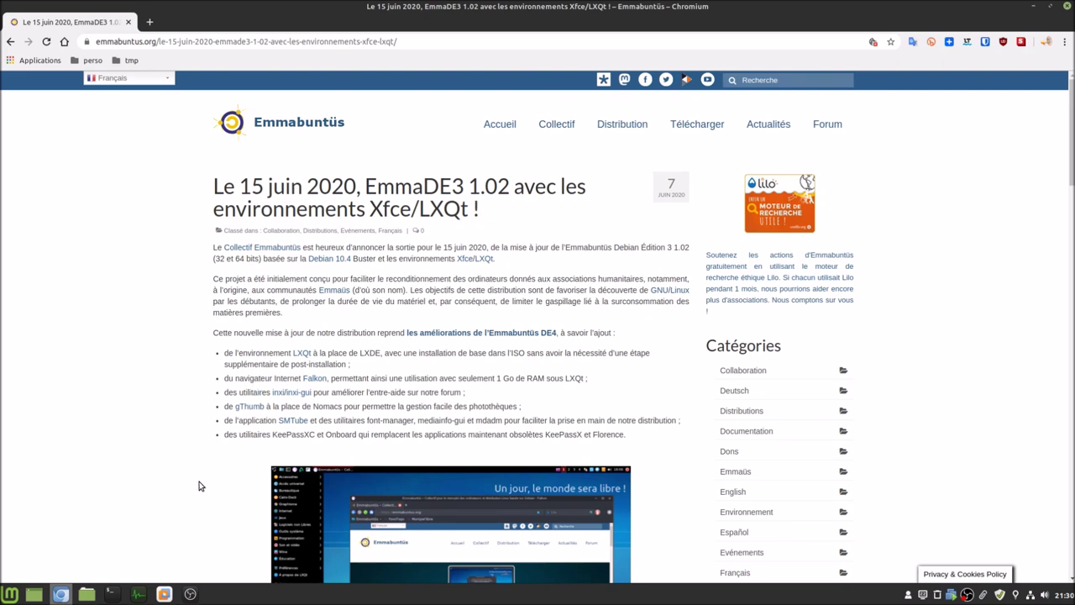
click(163, 596)
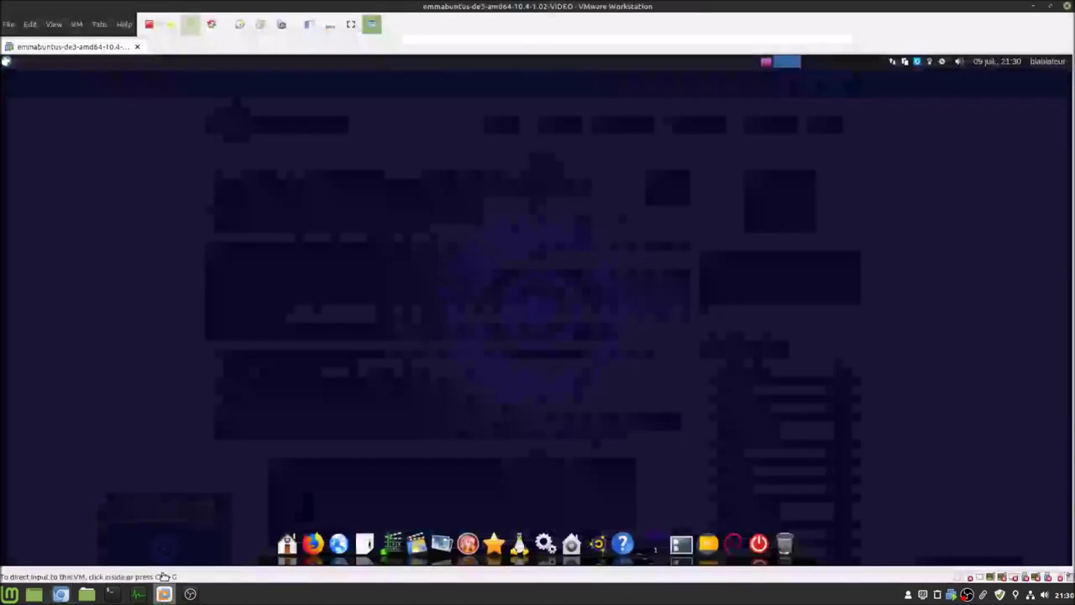
click(759, 542)
click(619, 384)
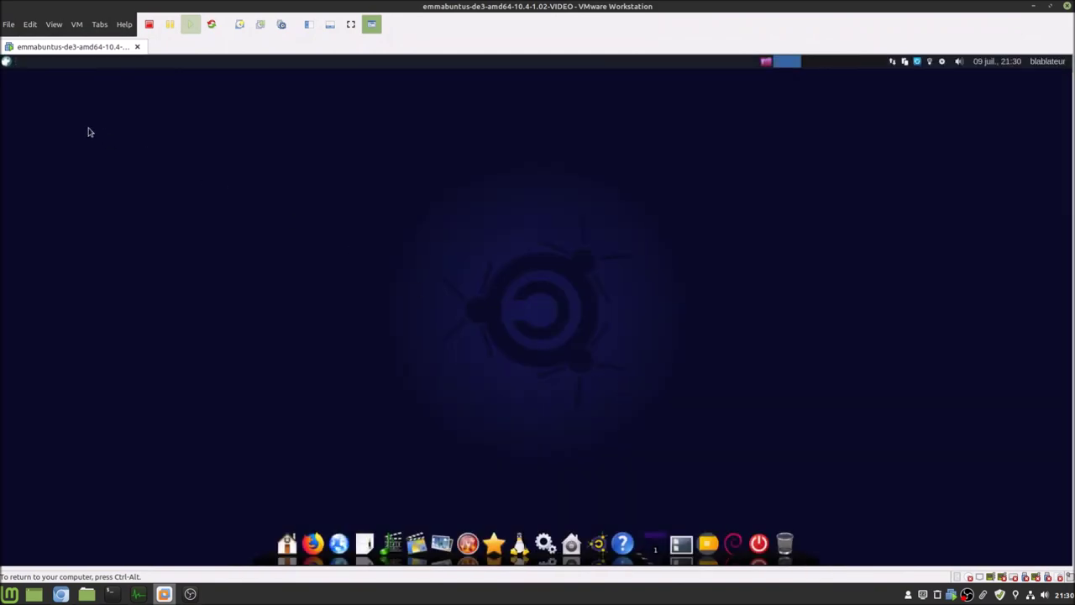
click(7, 62)
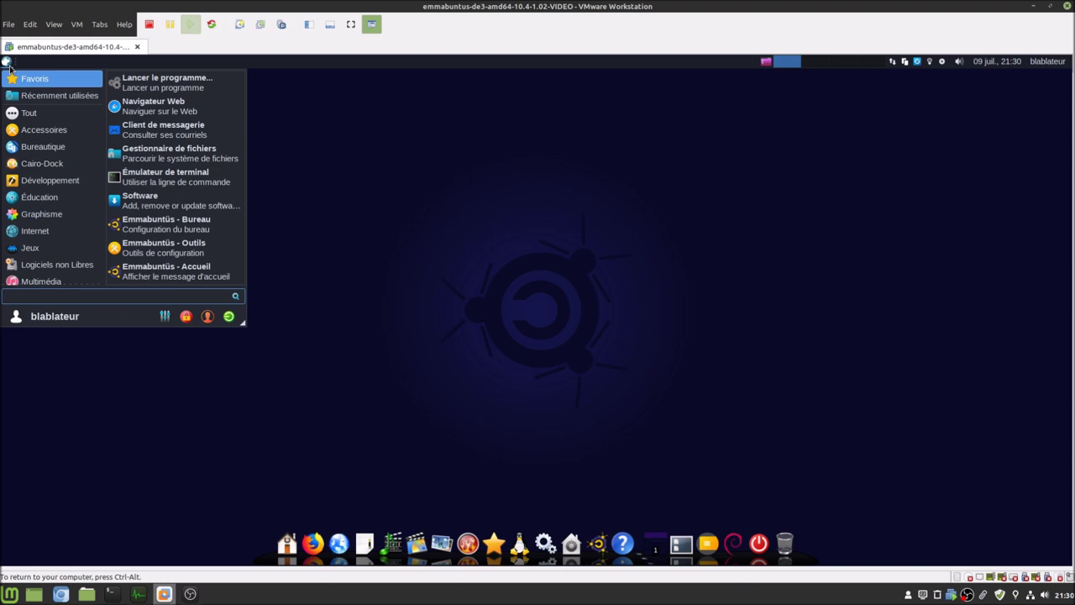
- Launch Falkon from a 'falk' search, view its Lilo start page, and close it
text(falk)
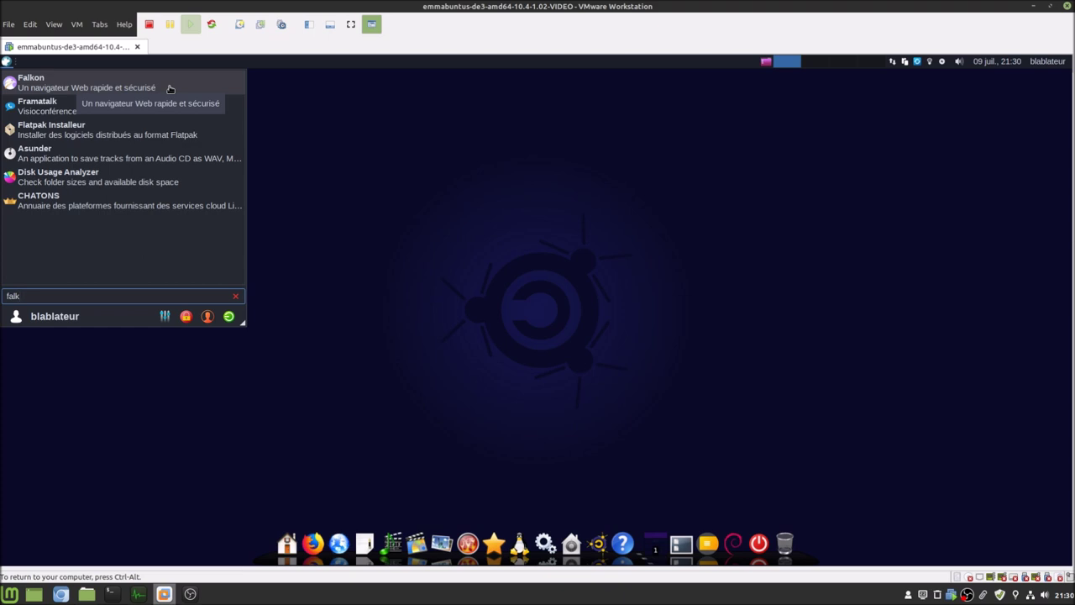
click(169, 88)
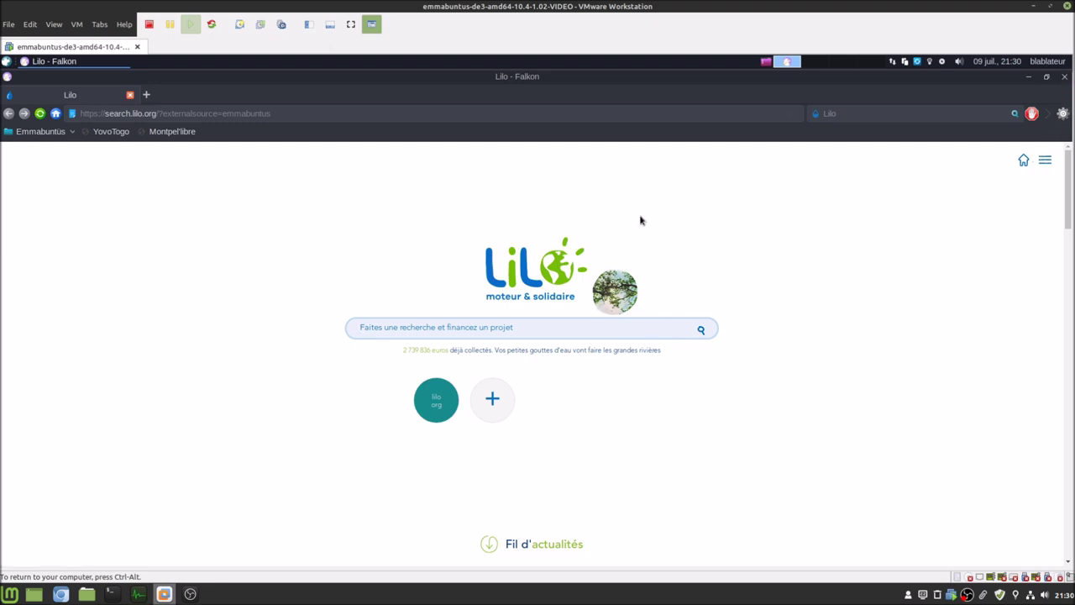
click(1064, 77)
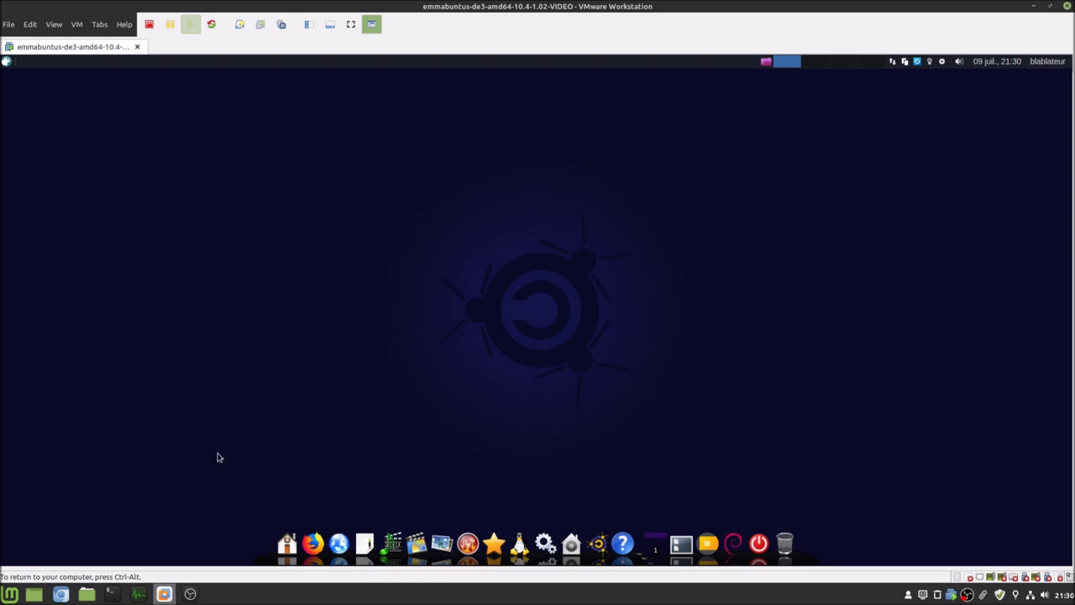
click(61, 594)
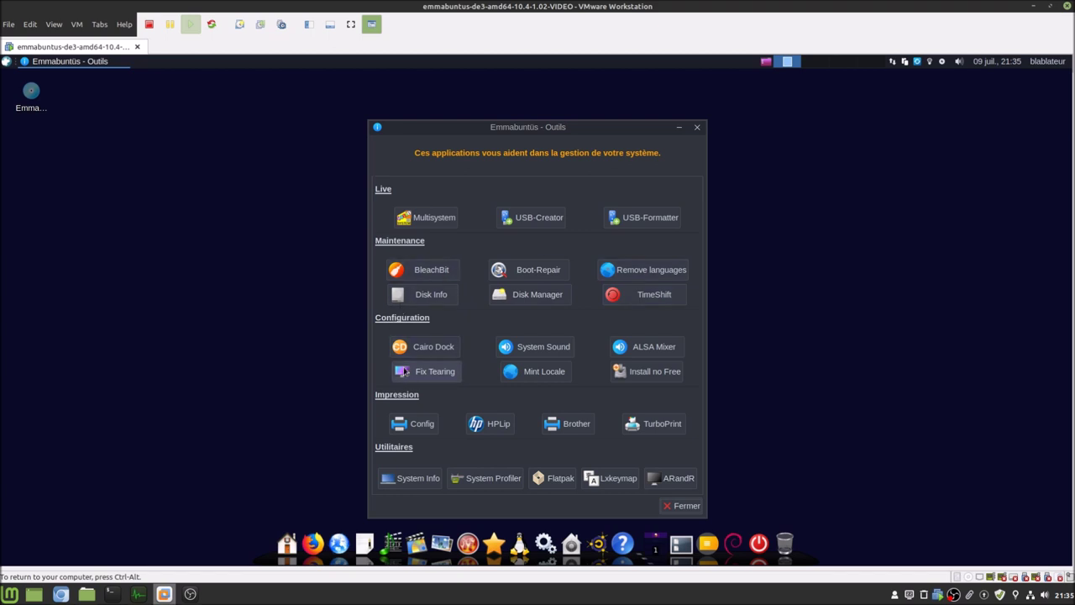
click(408, 479)
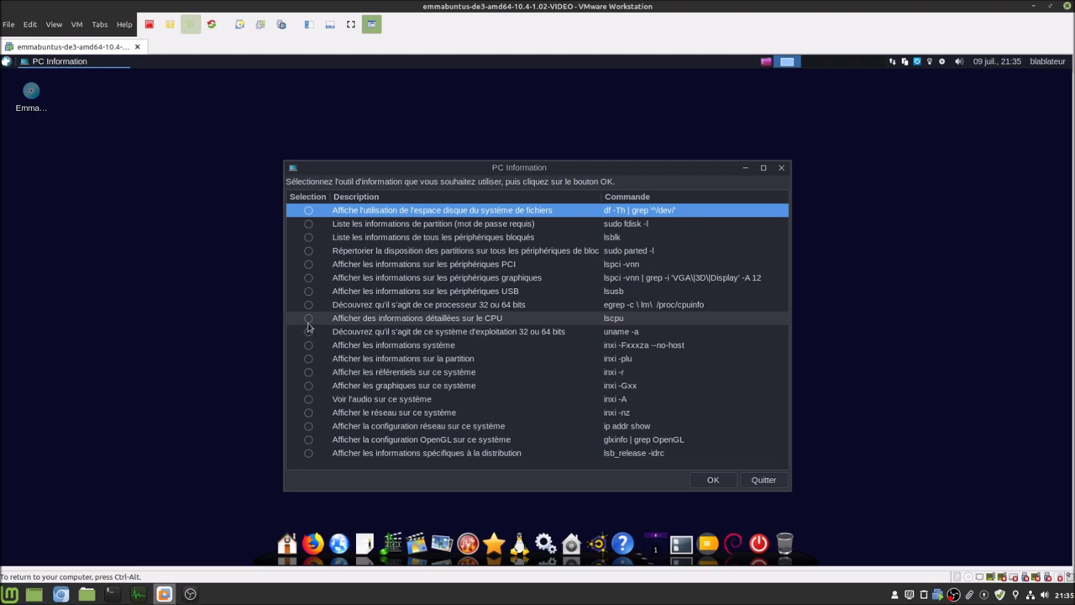
click(309, 323)
click(714, 480)
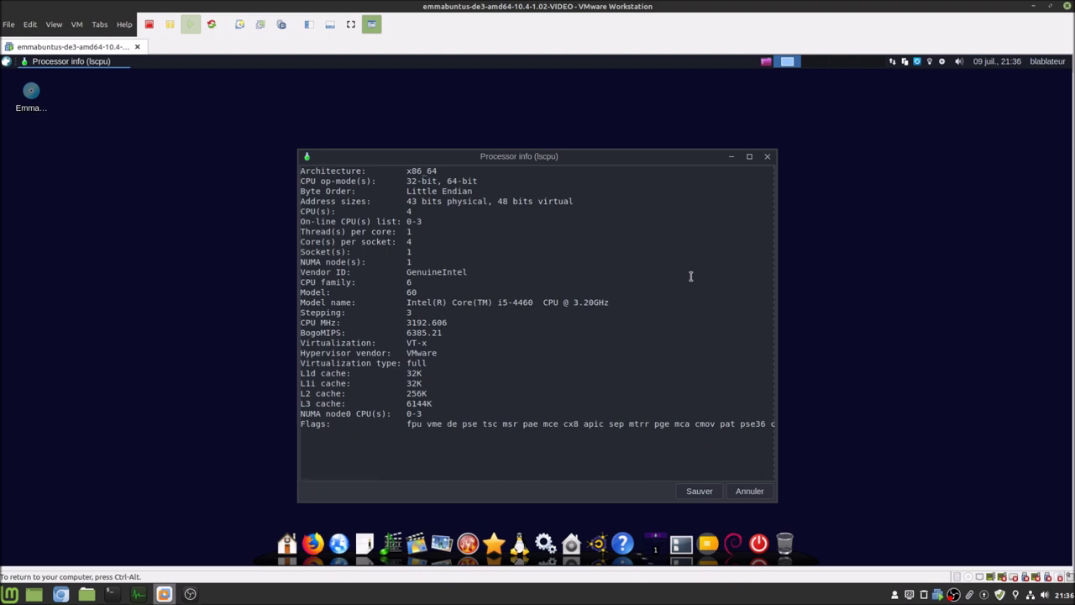
drag(668, 158, 646, 116)
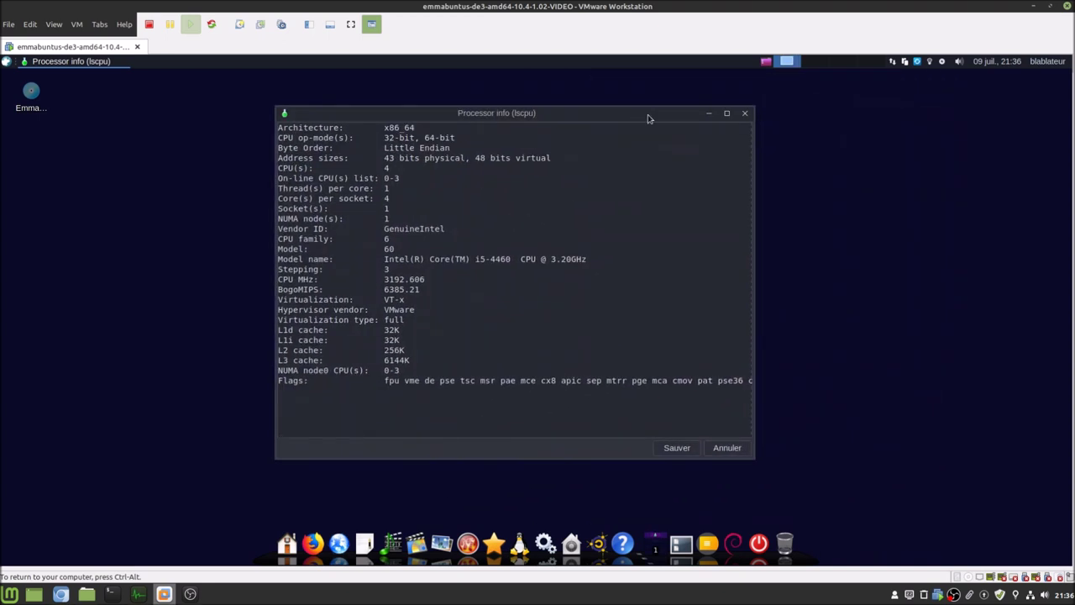
click(712, 452)
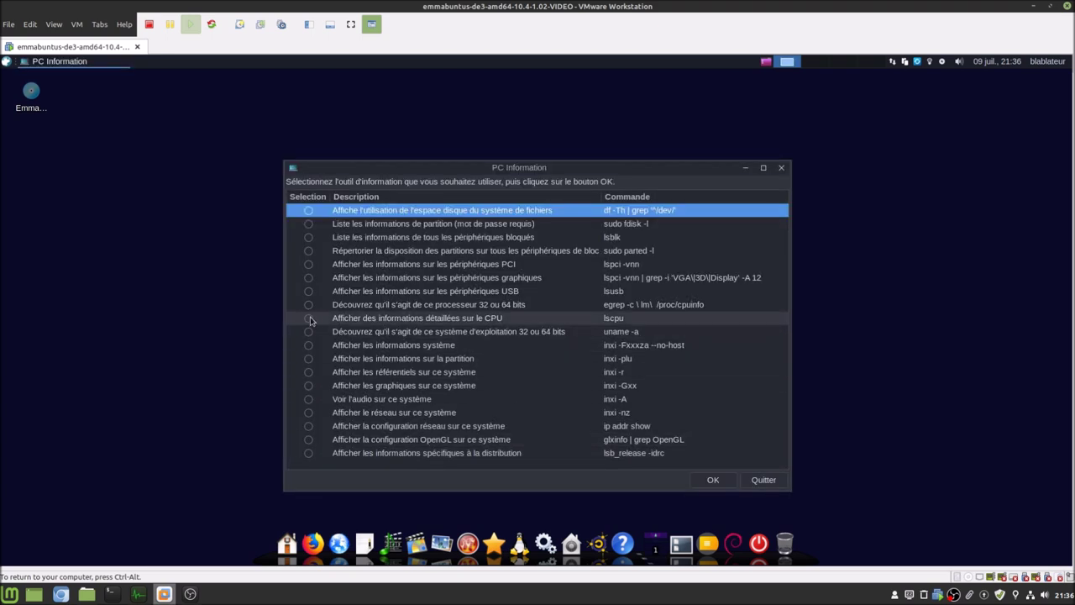
click(310, 321)
click(712, 479)
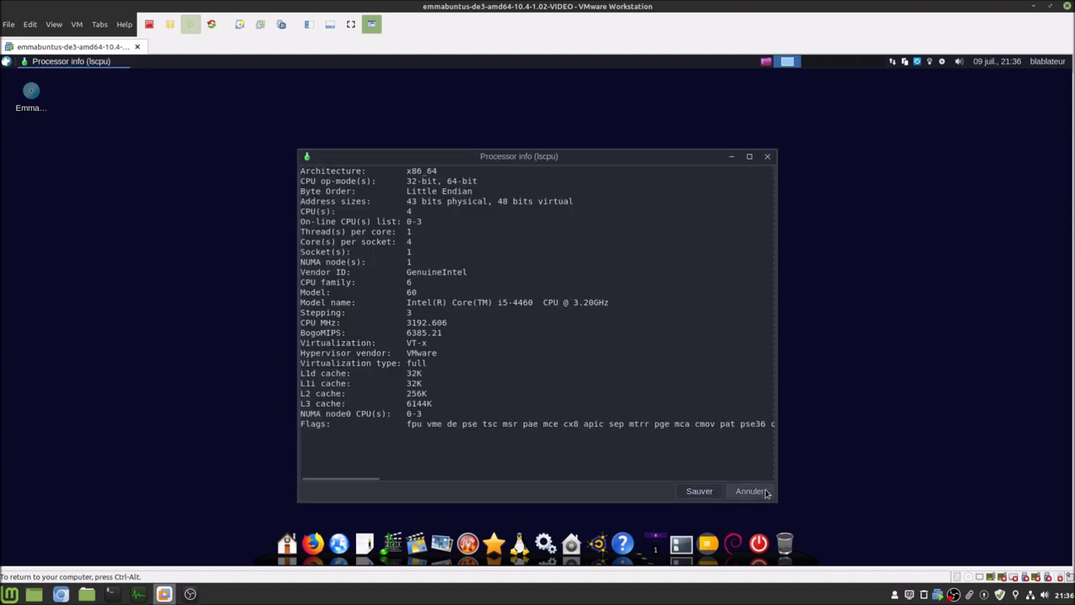
click(756, 492)
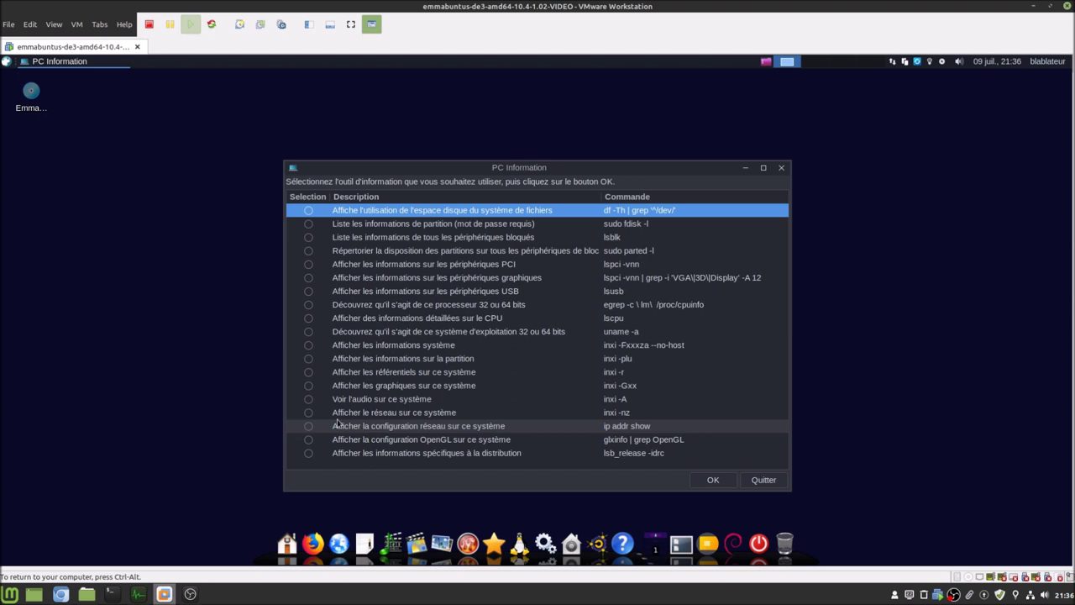
click(311, 401)
click(712, 480)
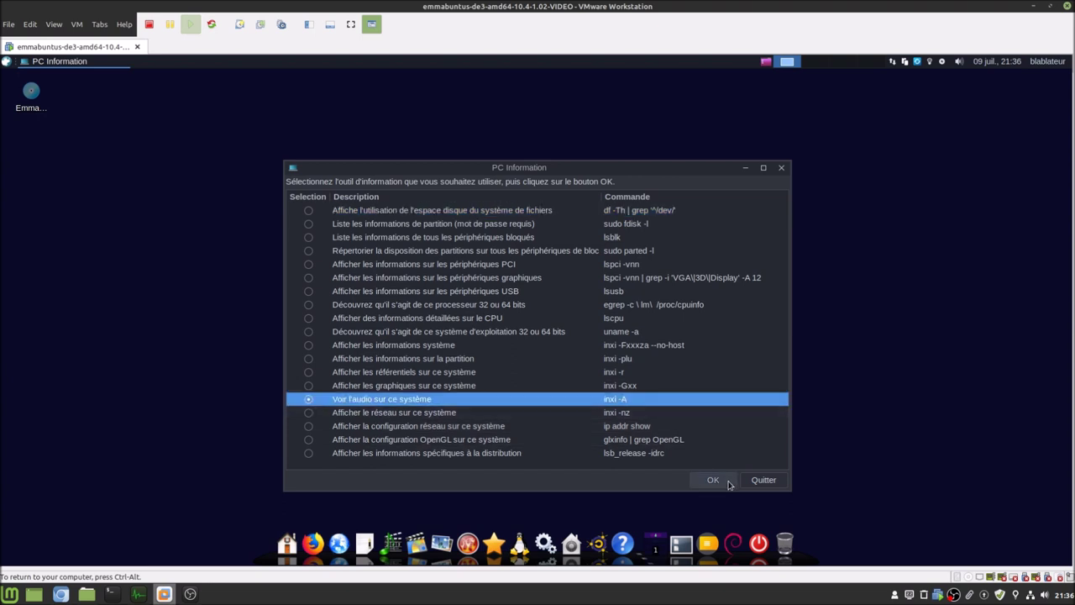
click(750, 491)
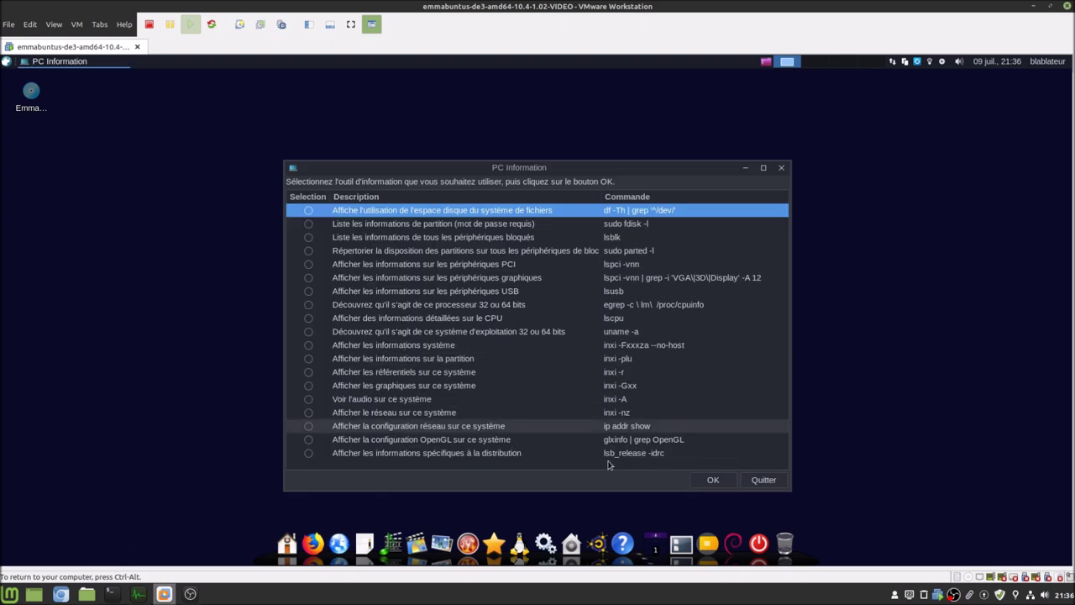
click(779, 480)
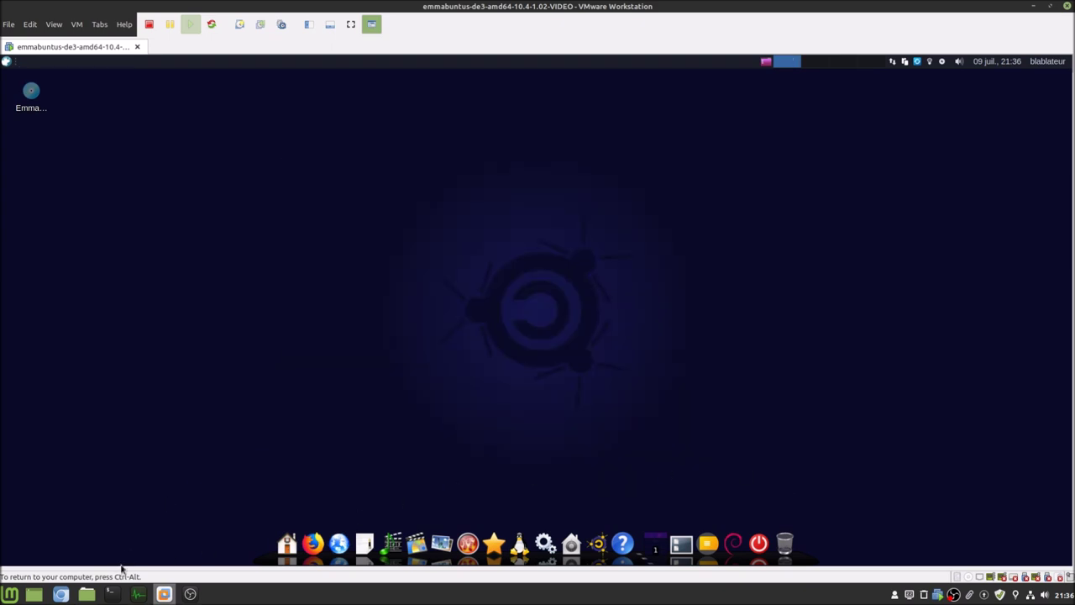
click(60, 594)
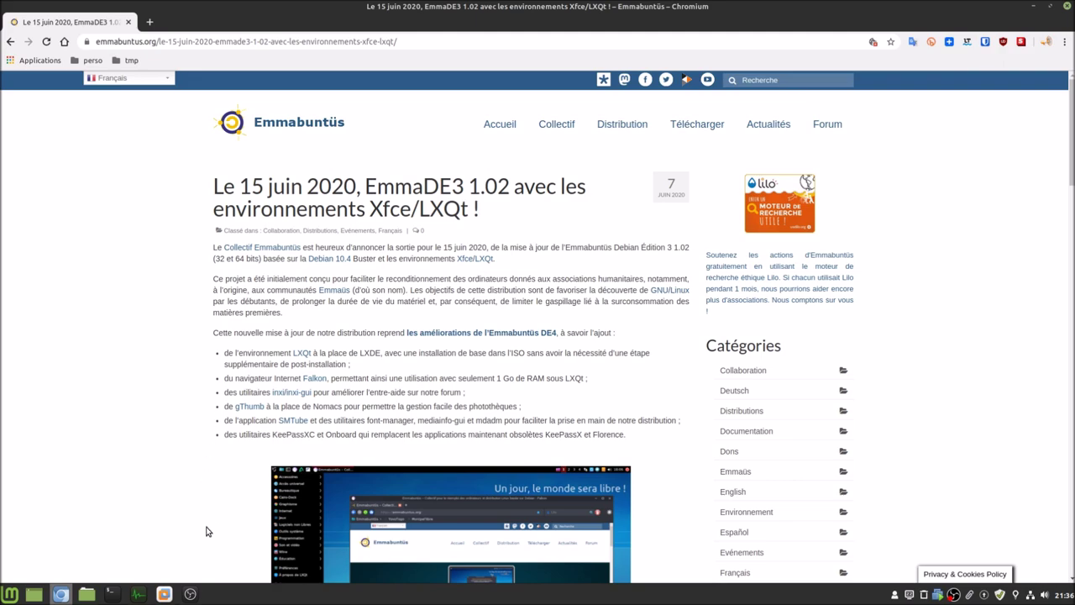
click(164, 594)
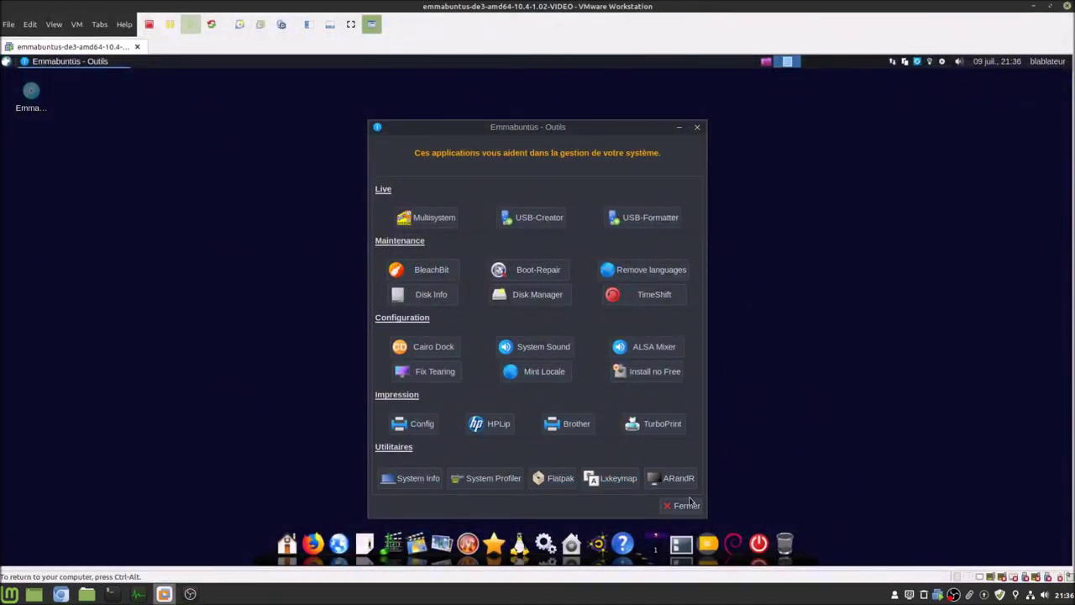
click(685, 505)
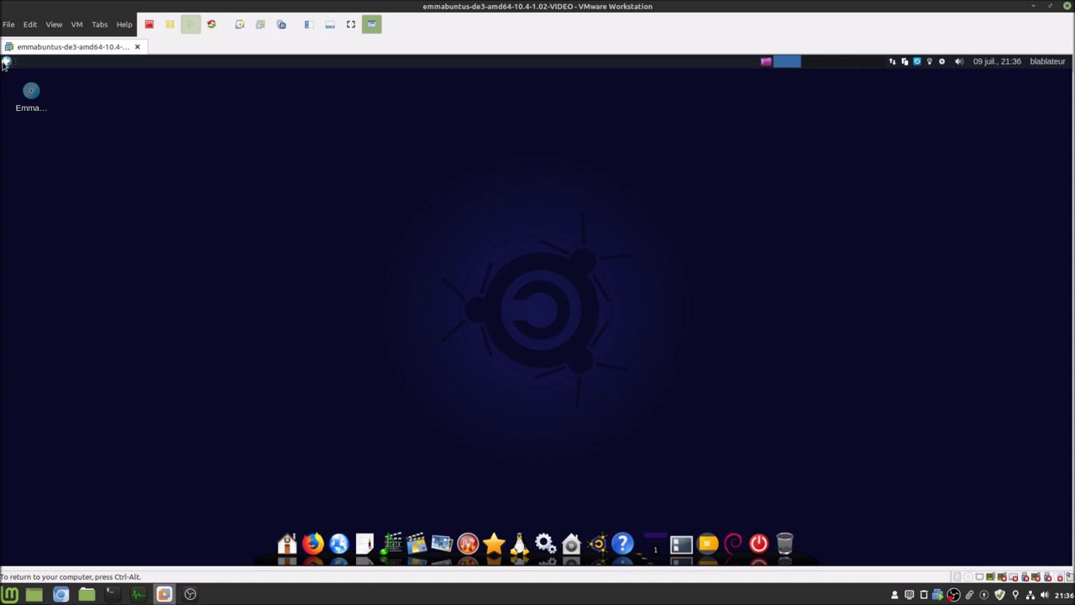
- Launch gThumb from a 'gt' menu search and move its window toward the centre
click(6, 63)
text(gt)
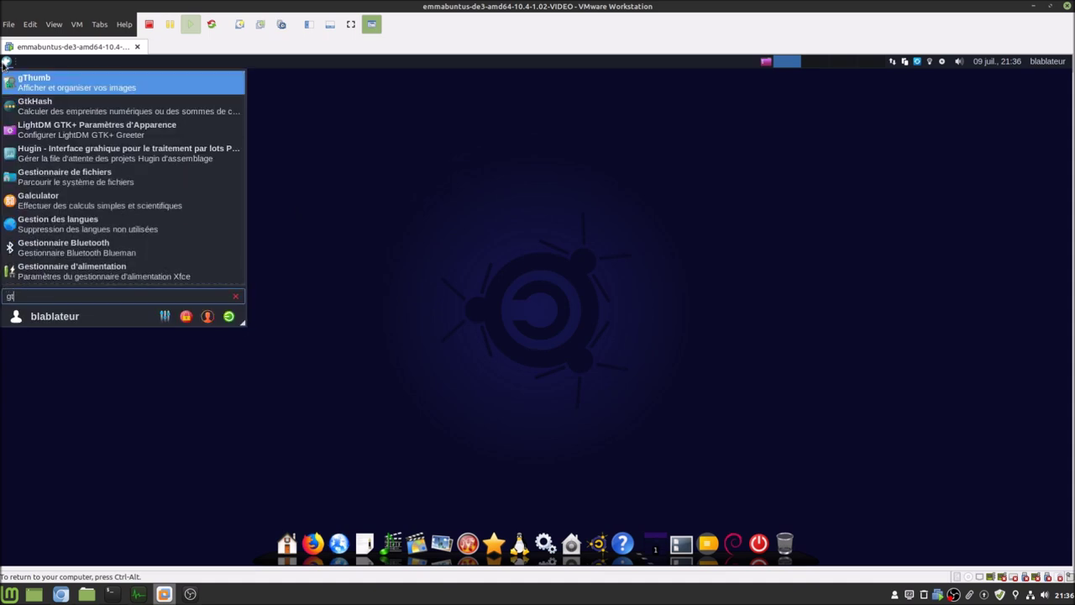
click(60, 87)
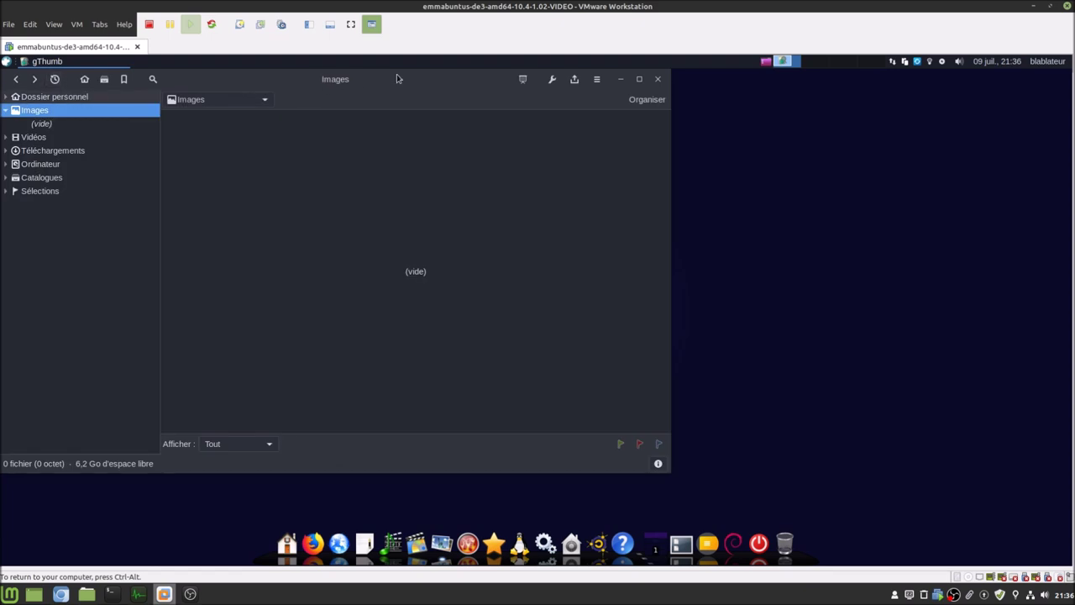
drag(398, 79, 596, 95)
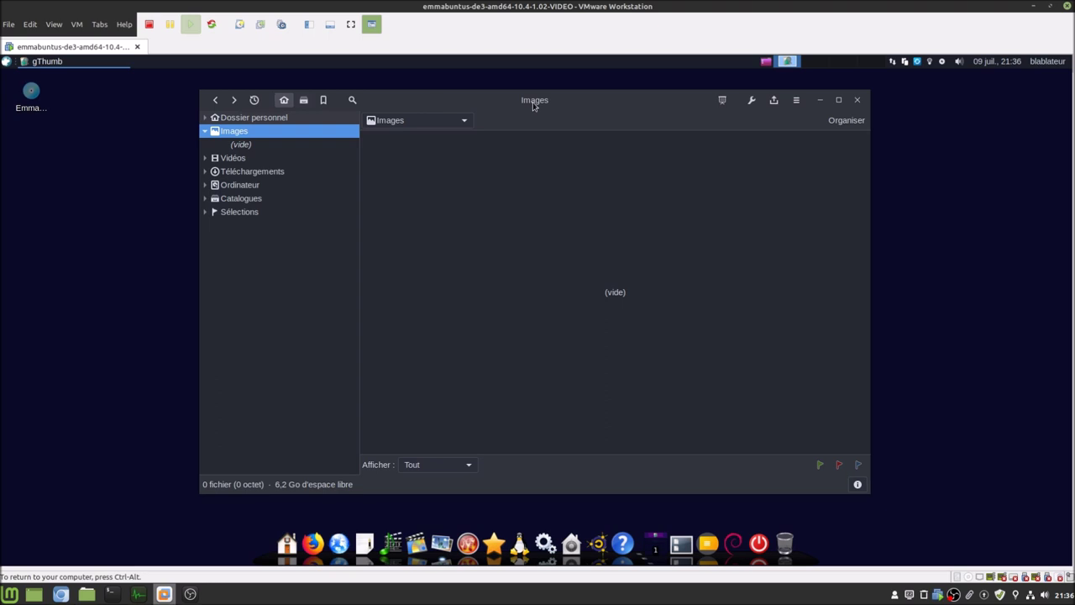
- Check gThumb's About box twice, confirming version 3.6.2
click(796, 100)
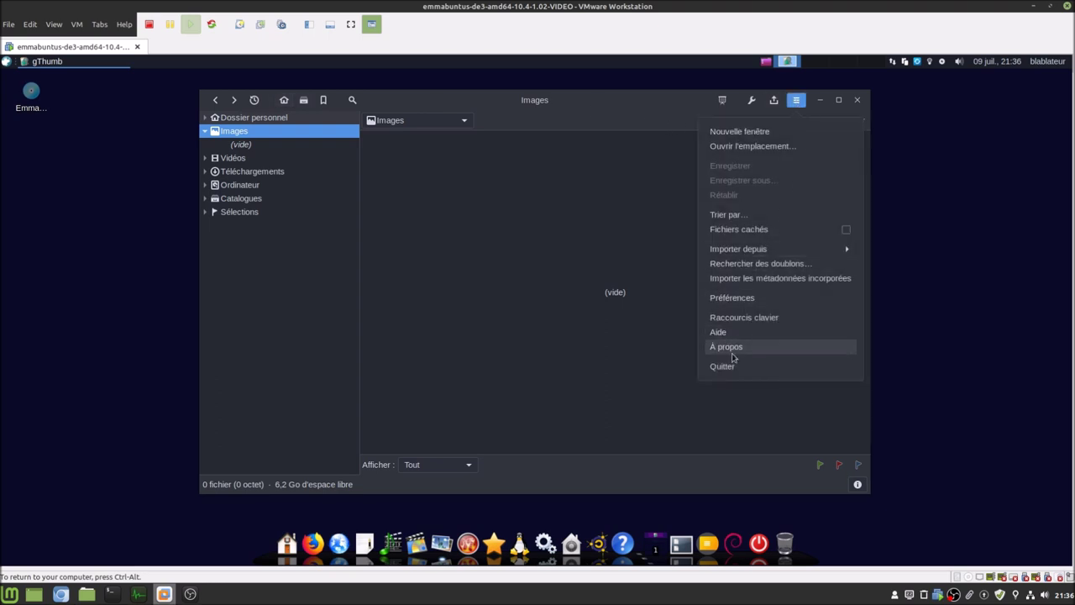
click(733, 353)
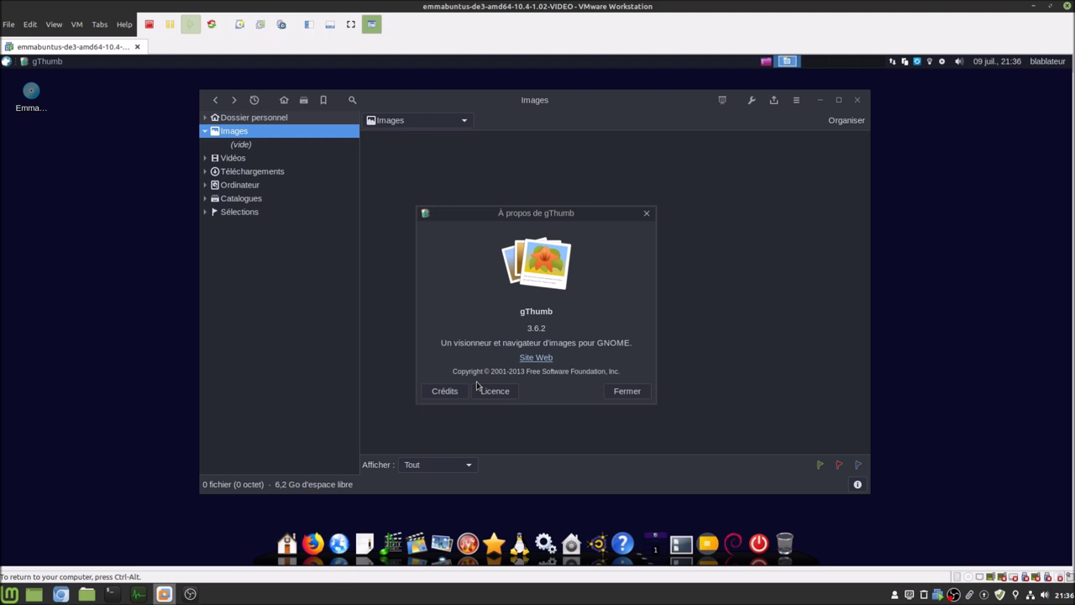
click(628, 391)
click(797, 100)
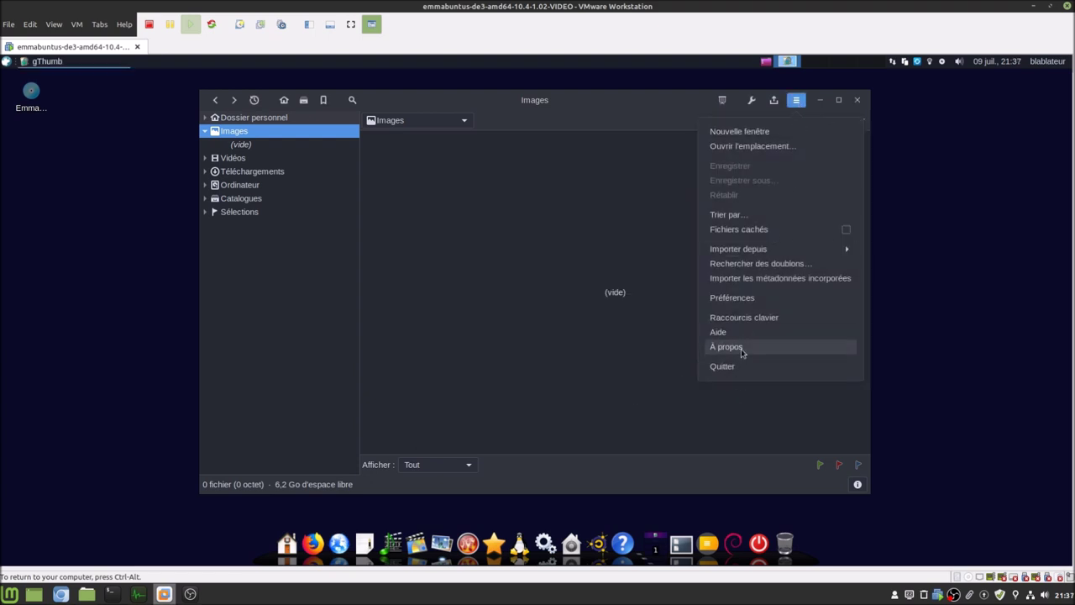
click(726, 347)
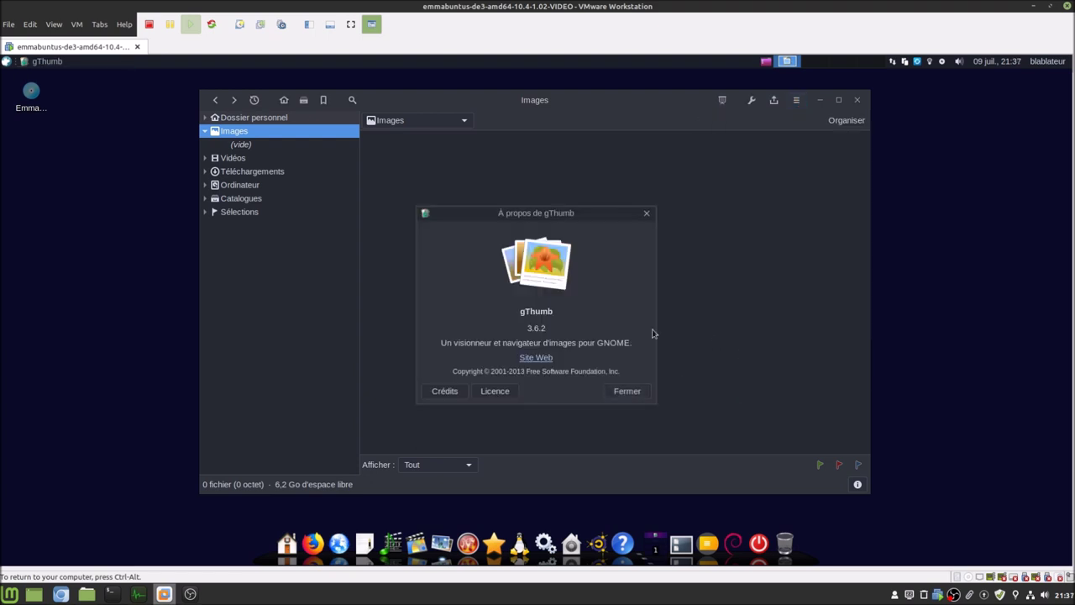
click(626, 390)
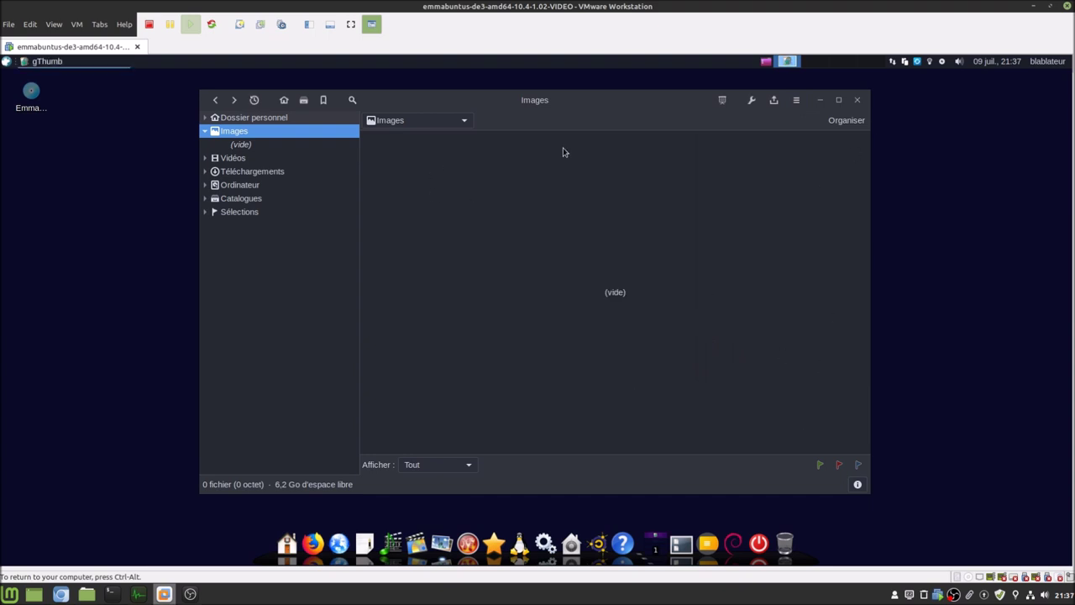
- Quit gThumb and bring the Chromium release notes article to the front
click(795, 102)
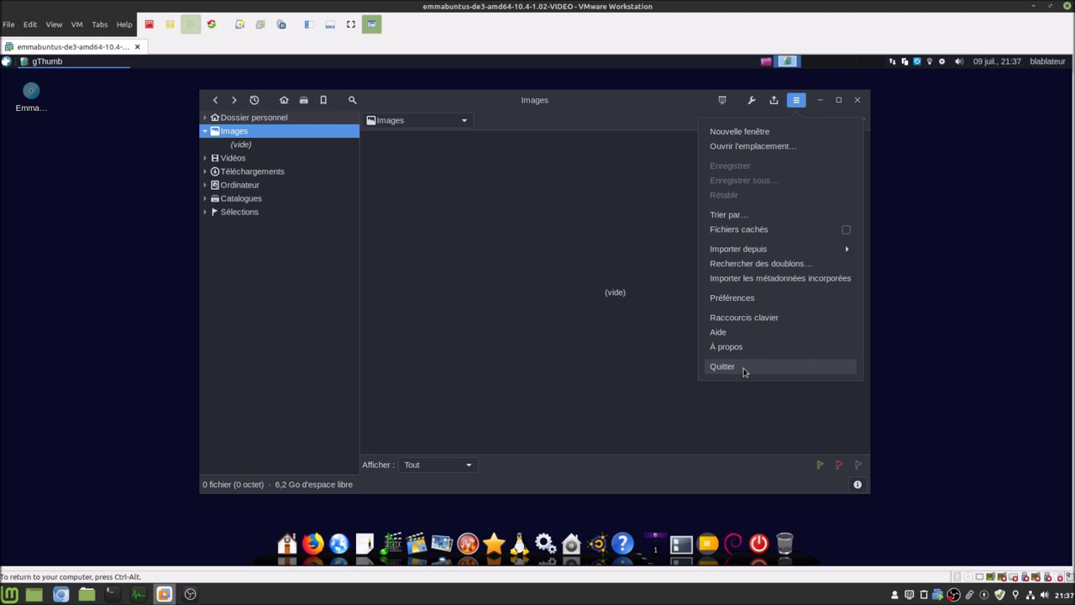
click(743, 367)
click(61, 594)
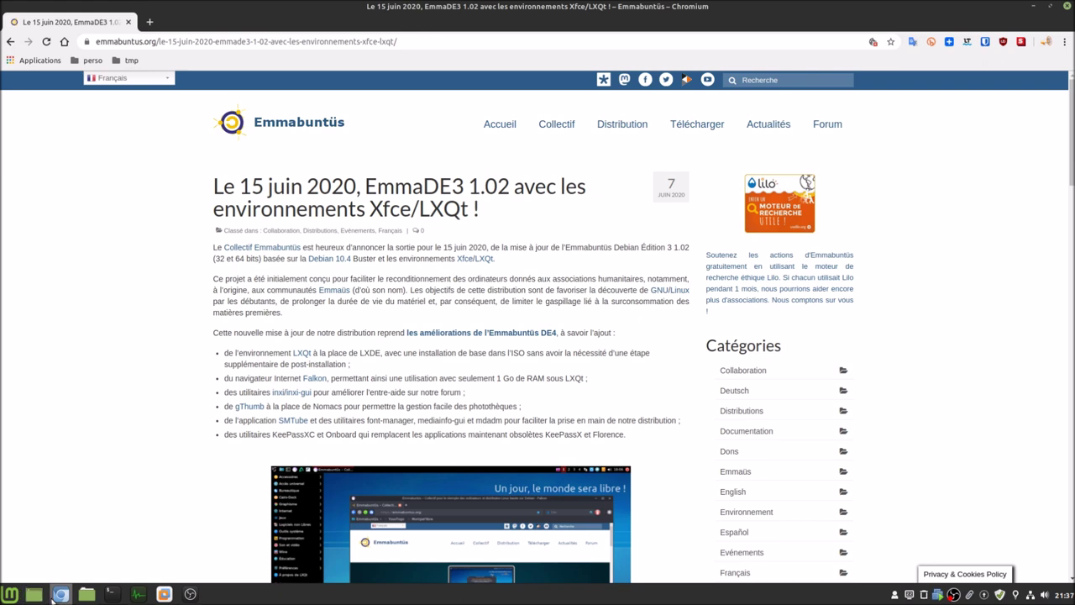
- Open a new Chromium tab and search Google for 'mdadm linux'
mouse_move(57, 596)
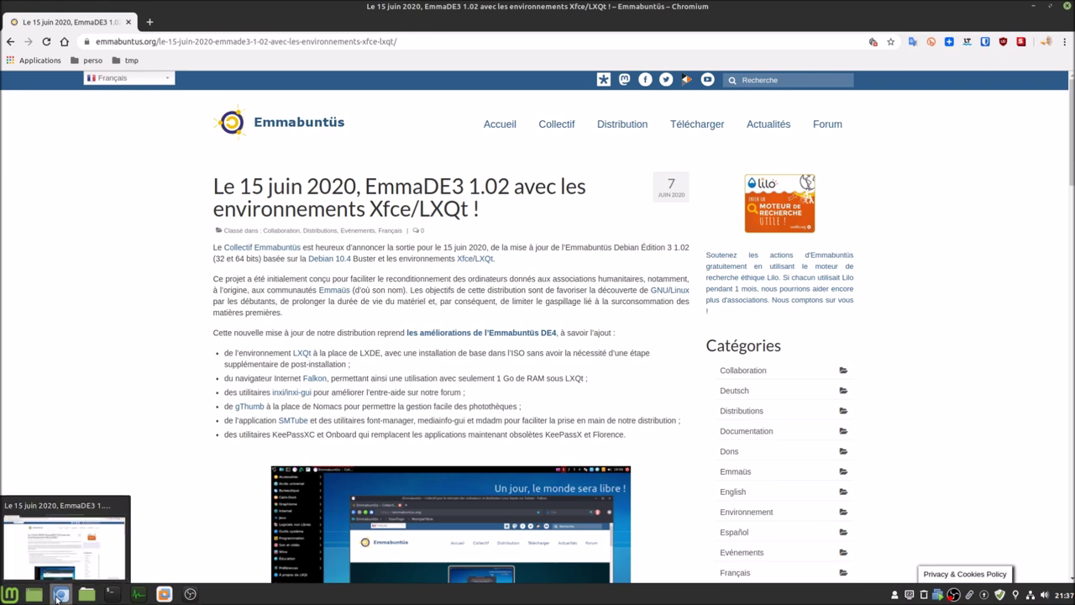
click(151, 23)
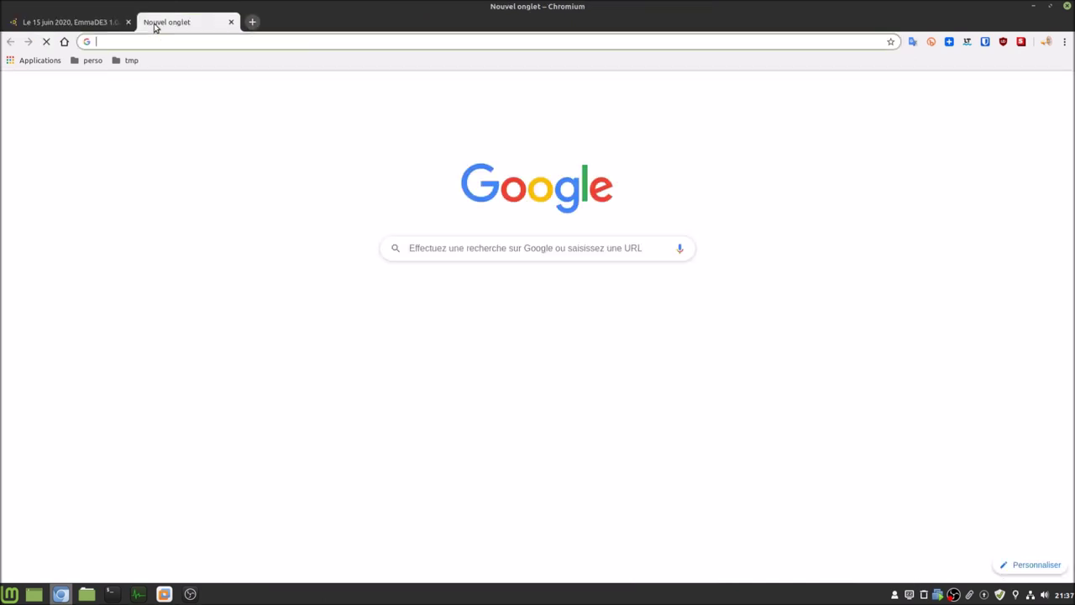
click(473, 246)
text(md)
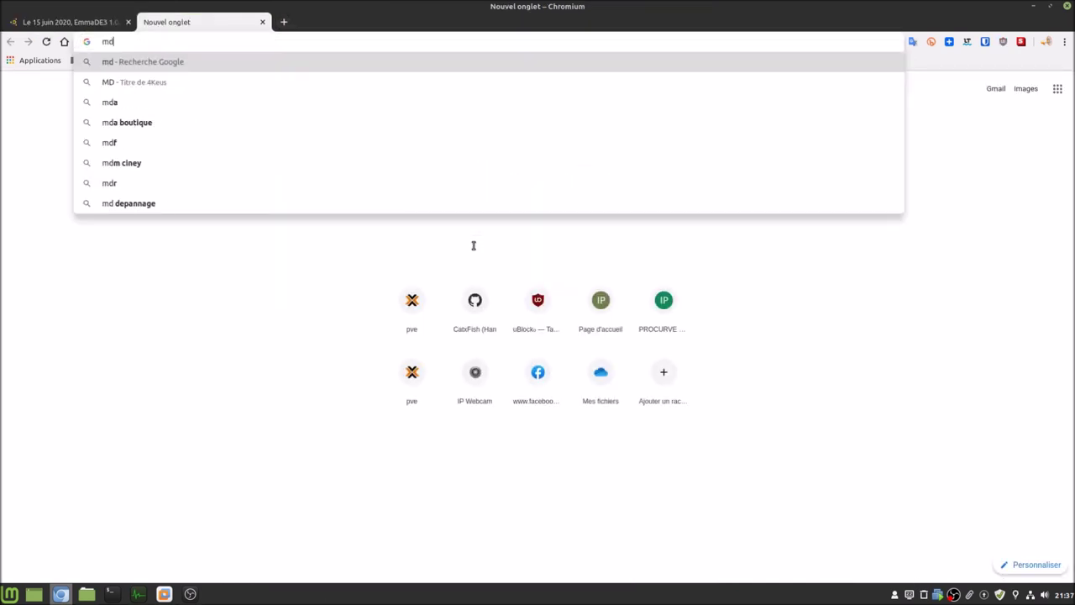
text(adm)
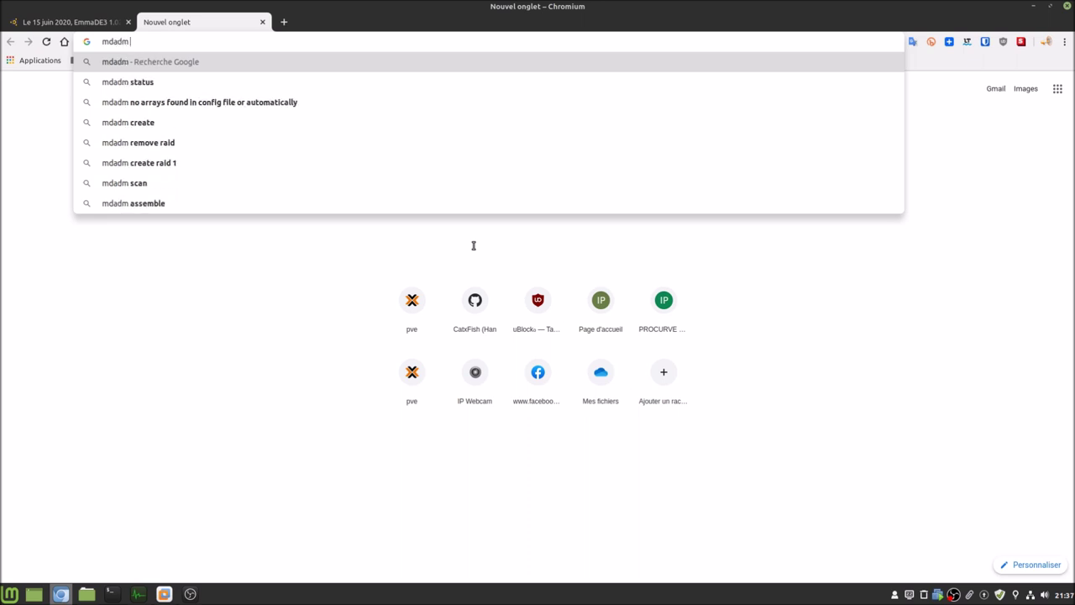
text( linux)
key(Return)
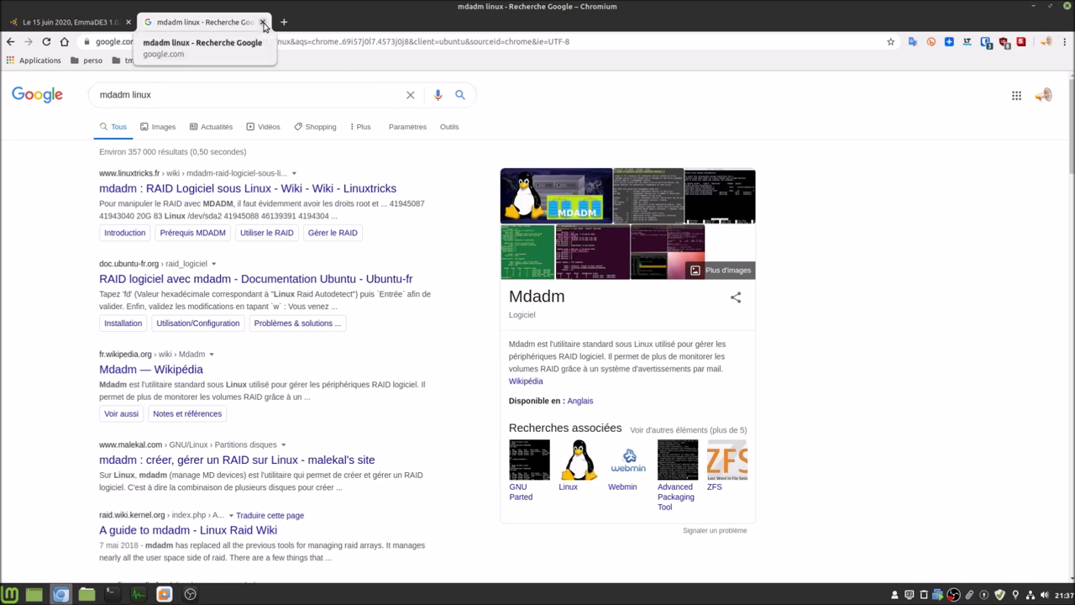
- Close the Google results tab and return to the VMware Workstation window
click(263, 22)
click(167, 594)
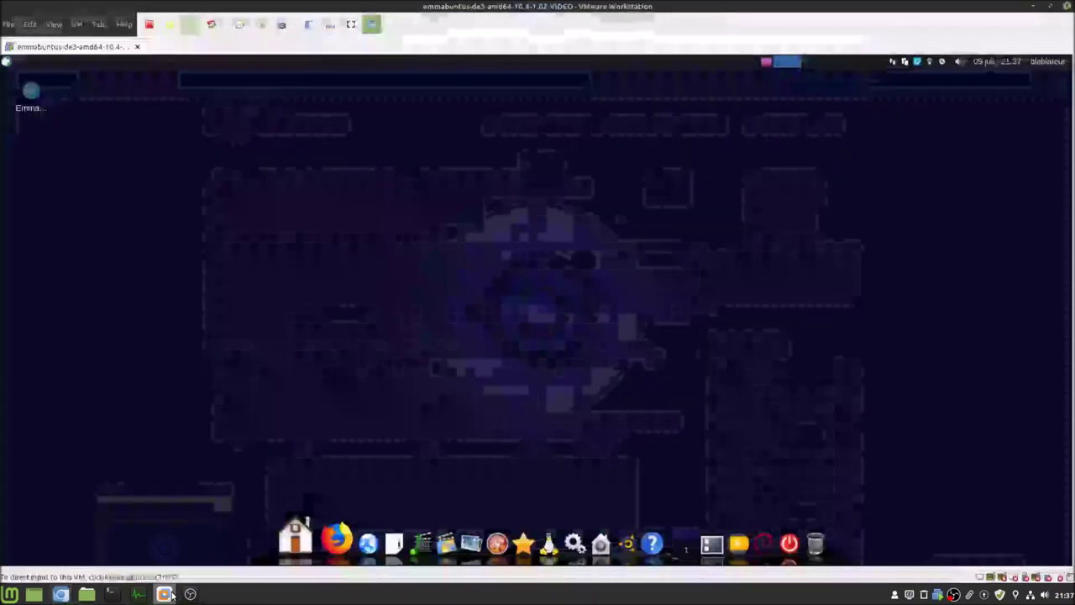
mouse_move(57, 595)
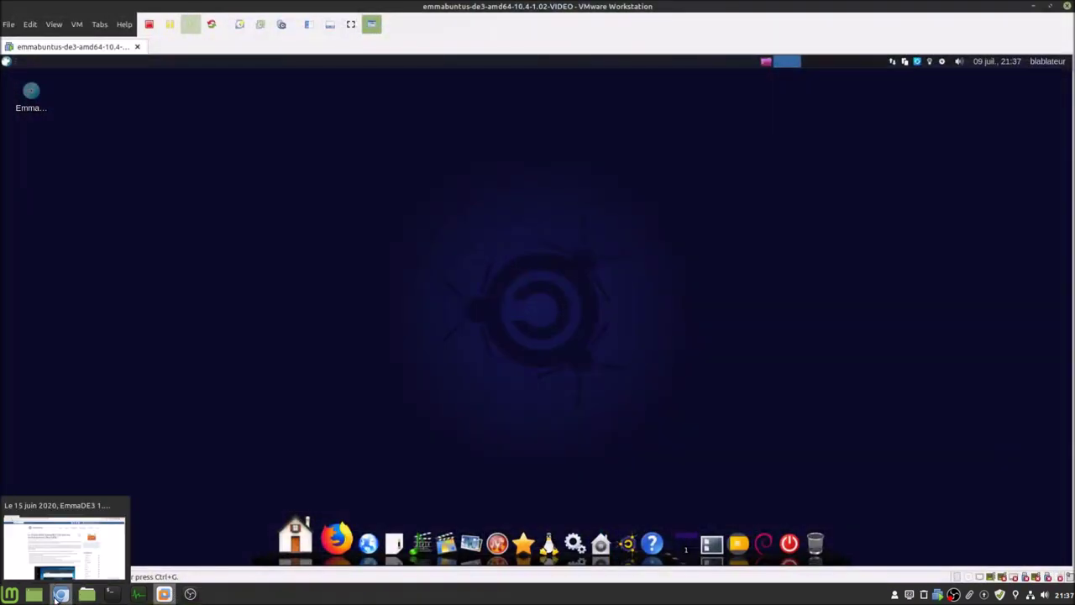
click(58, 596)
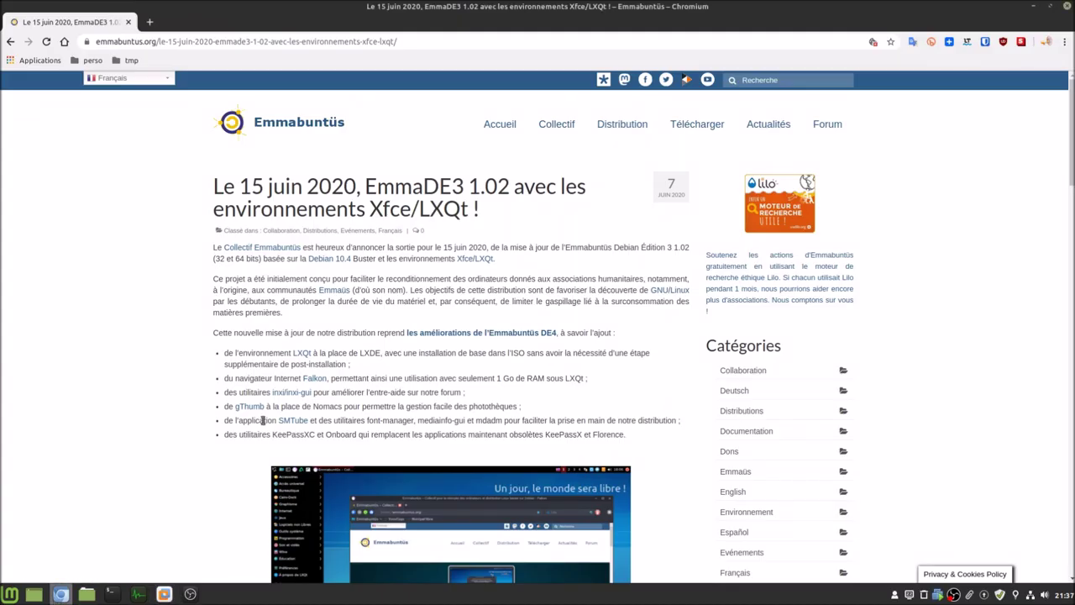
click(165, 594)
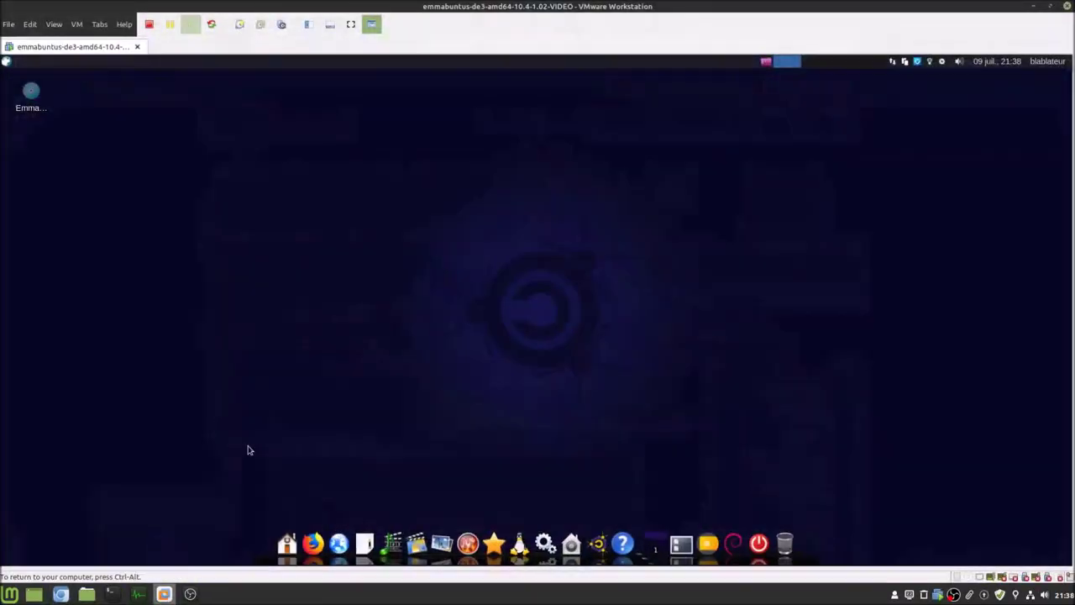
- Launch SMTube from an 'sm' menu search, centre its window, and accept the cookie notice
click(6, 62)
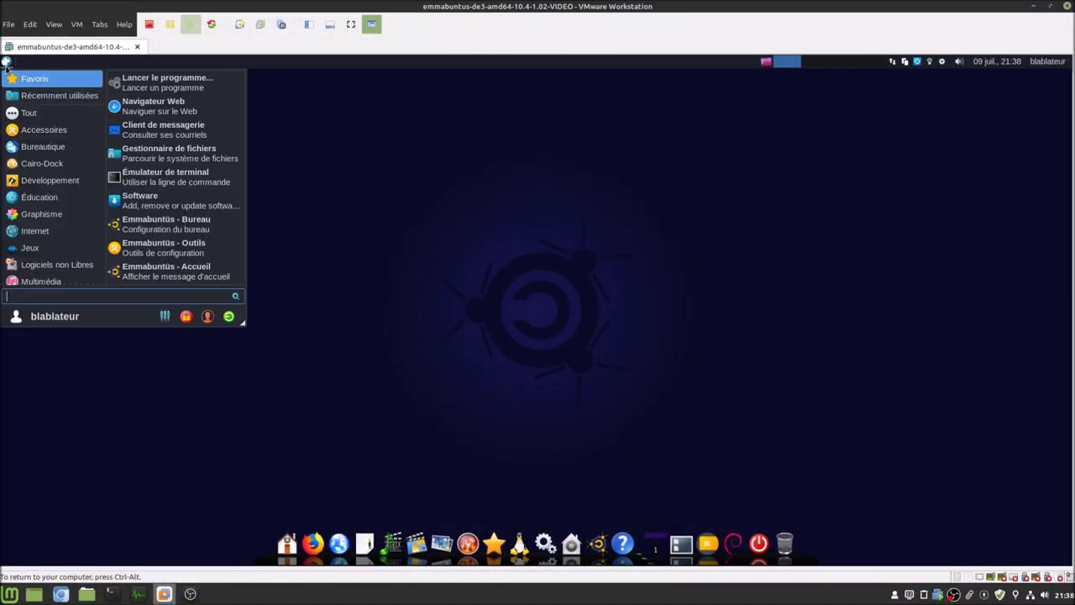
text(sm)
click(38, 81)
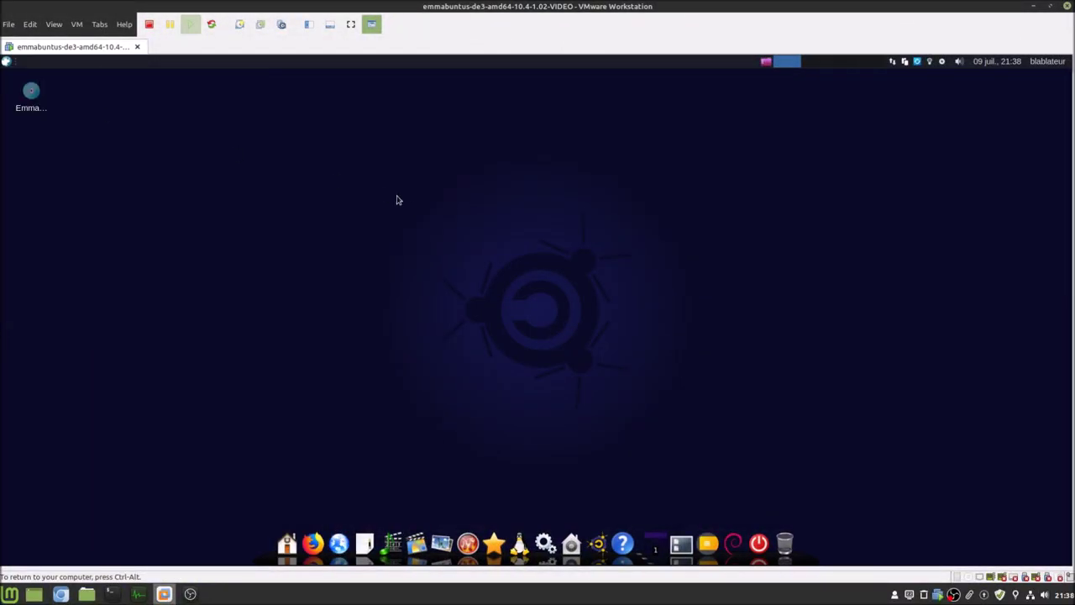
drag(278, 85, 665, 101)
click(432, 490)
- View SMTube's About box showing version 20.1.0, then close it
click(416, 108)
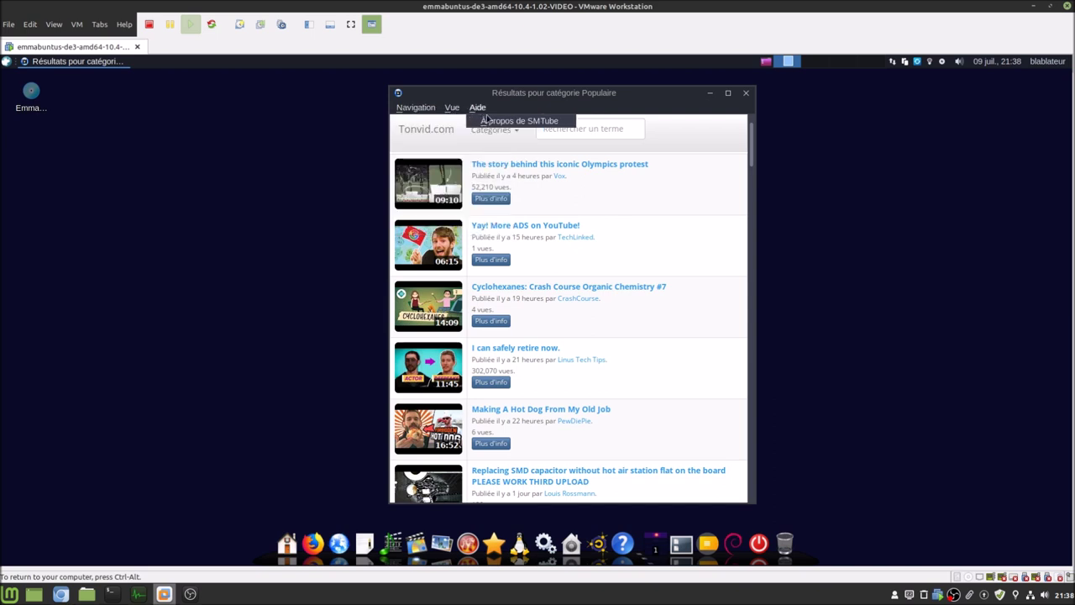
click(488, 120)
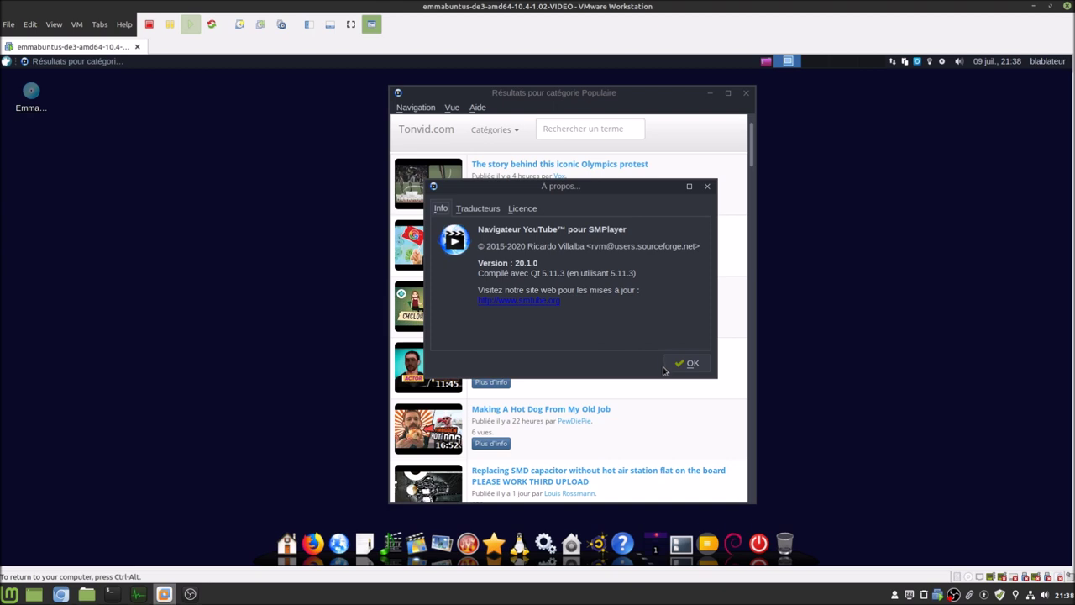
click(673, 369)
- Turn on SMTube's toolbar with address bar and its status bar
click(452, 109)
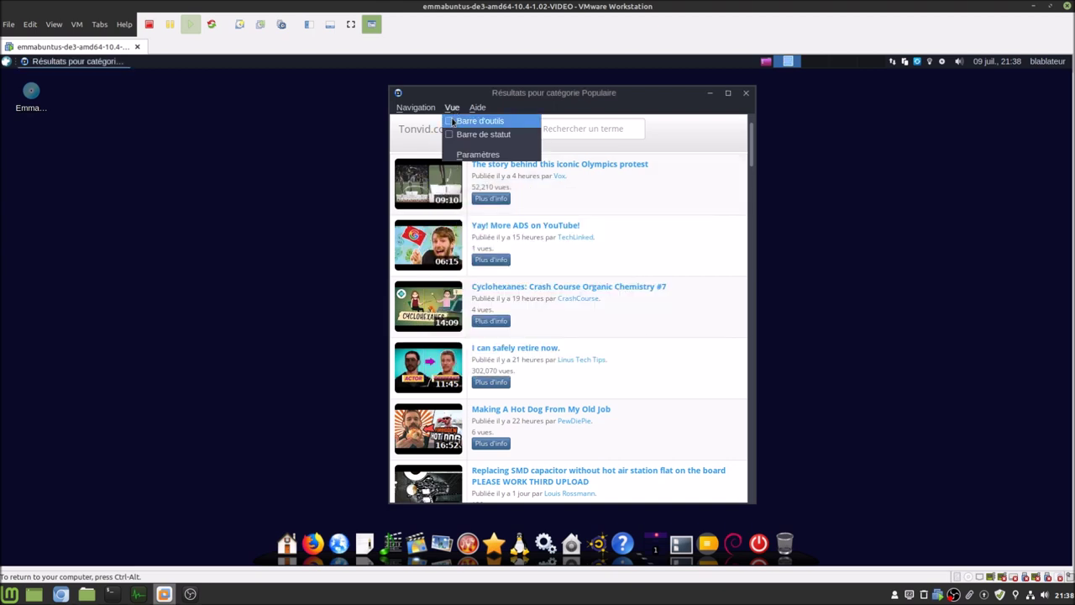
click(453, 122)
click(452, 107)
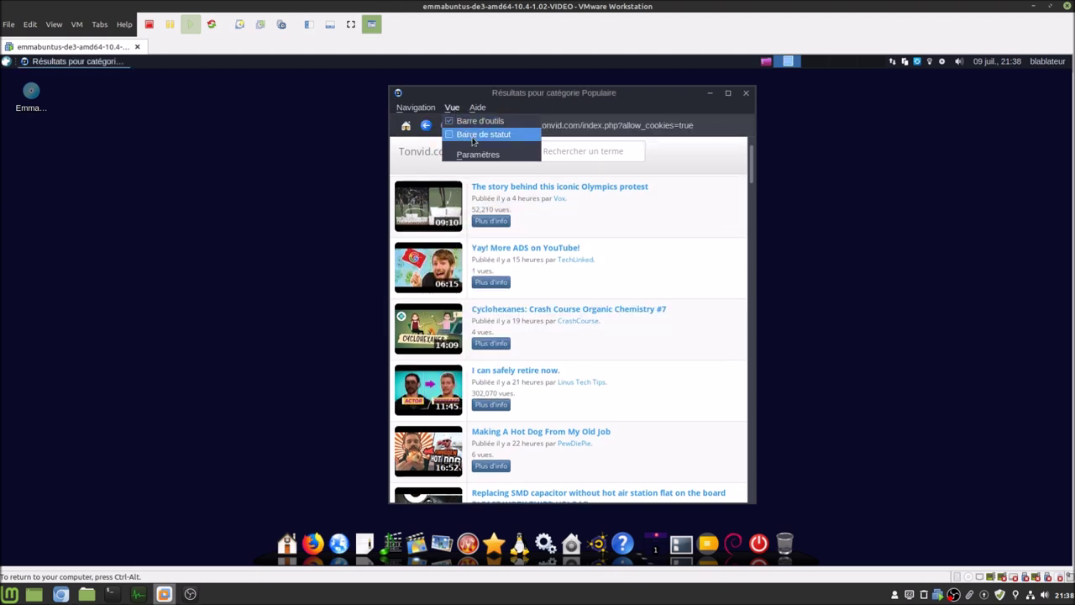
click(475, 135)
- Set SMTube's preferred quality to 720p, keep the gtk2 style, and start typing the search term
click(455, 108)
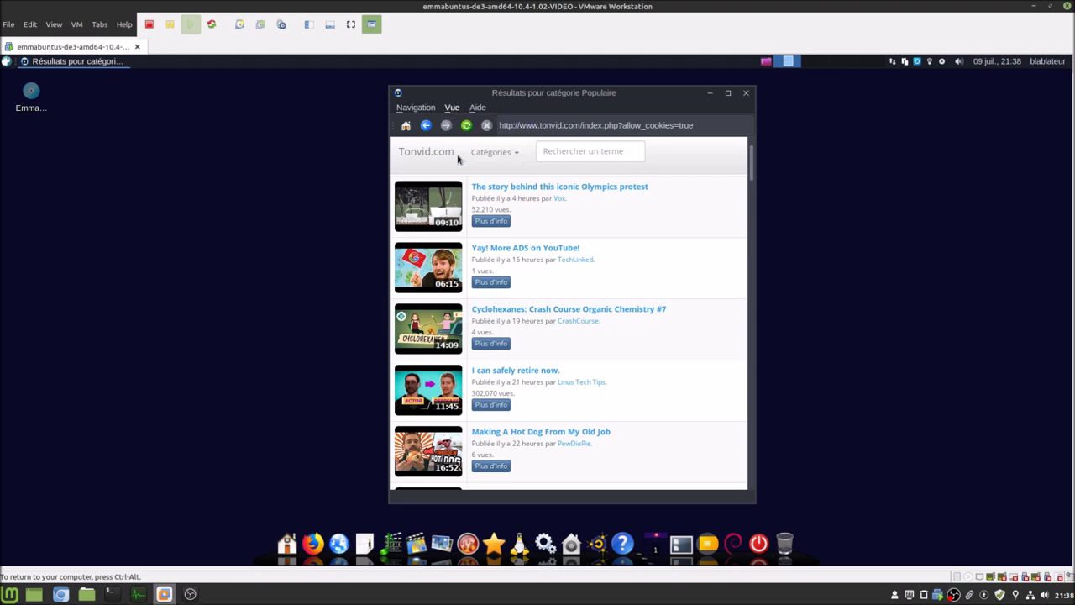
click(458, 157)
click(514, 231)
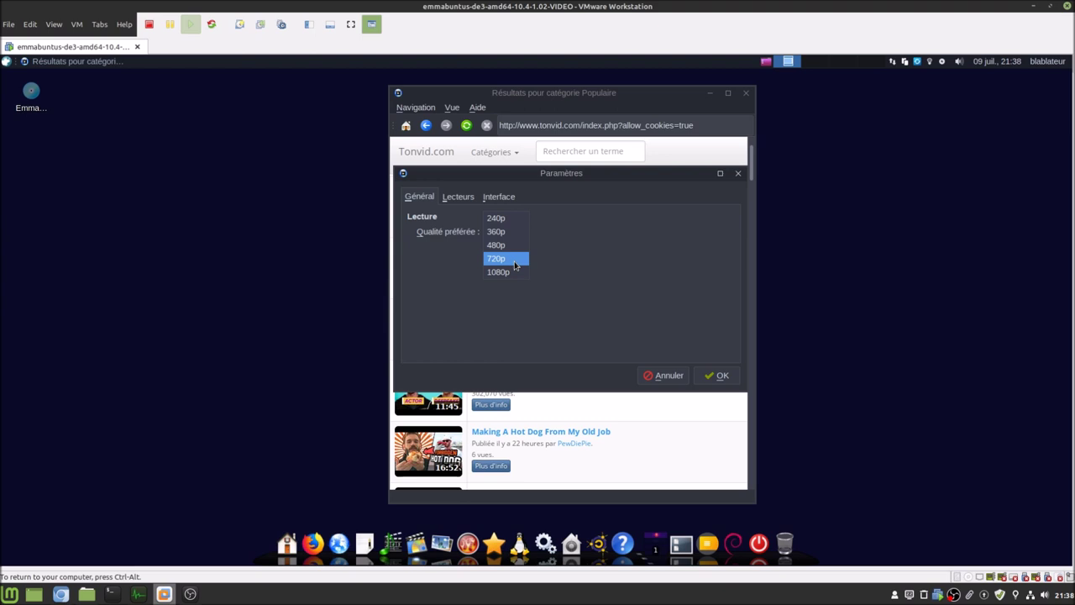
click(515, 265)
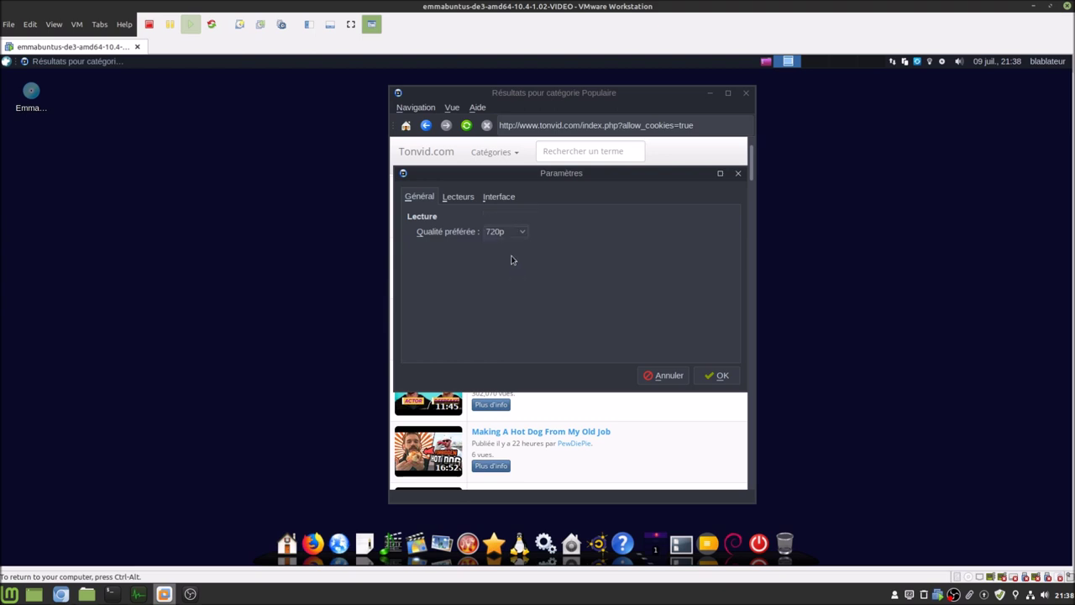
click(467, 200)
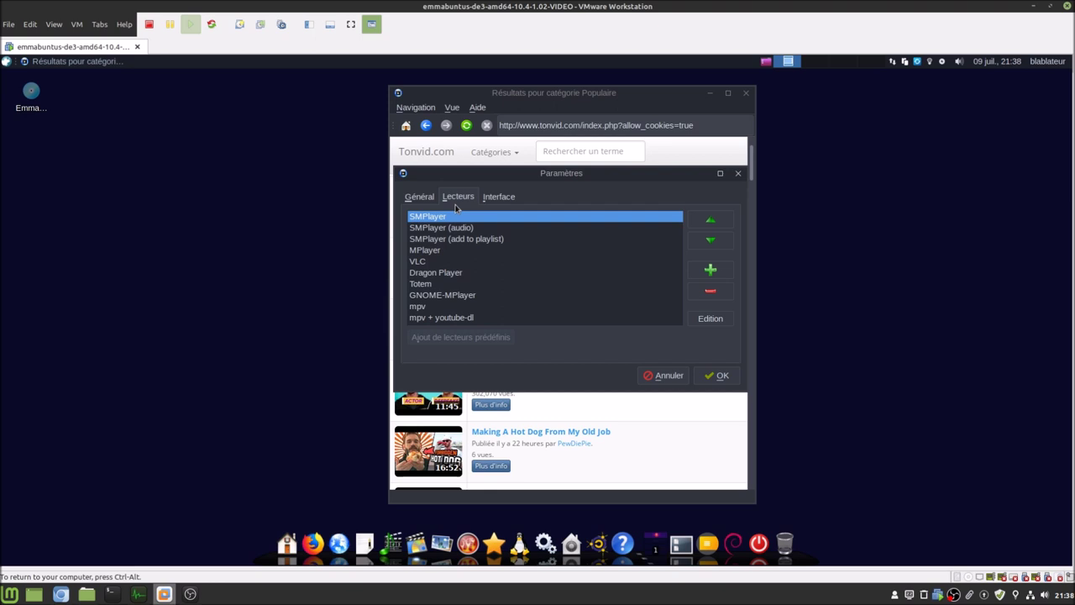
click(506, 197)
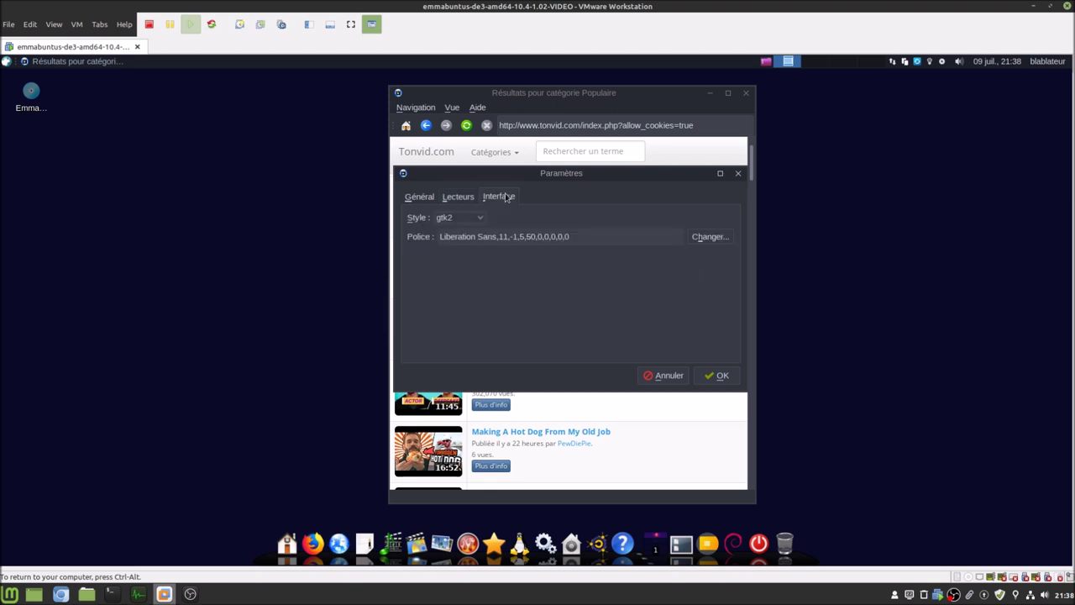
click(481, 220)
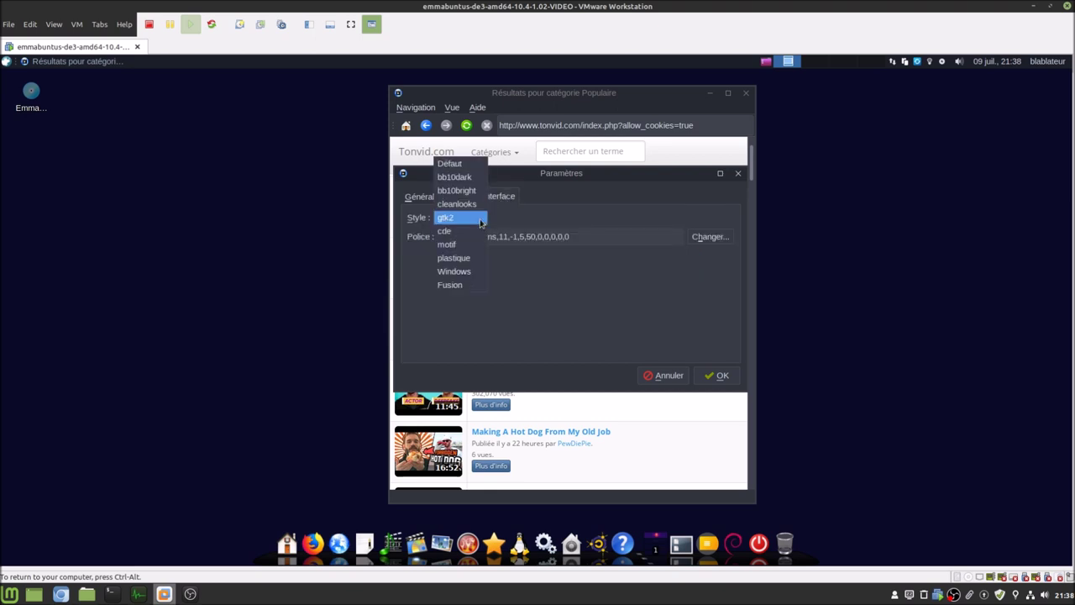
click(481, 220)
click(716, 376)
click(586, 152)
text(bl)
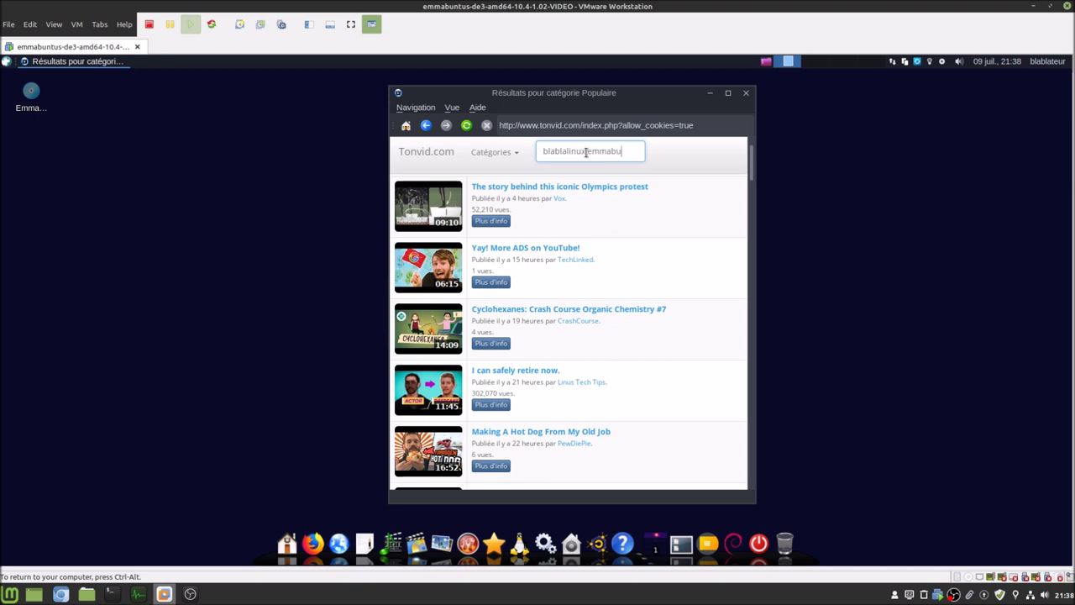
- Search for 'blablalinux emmabuntus' and play the Emmabuntus dock configuration video in VLC
text(ablalinux emmabuntus)
key(Return)
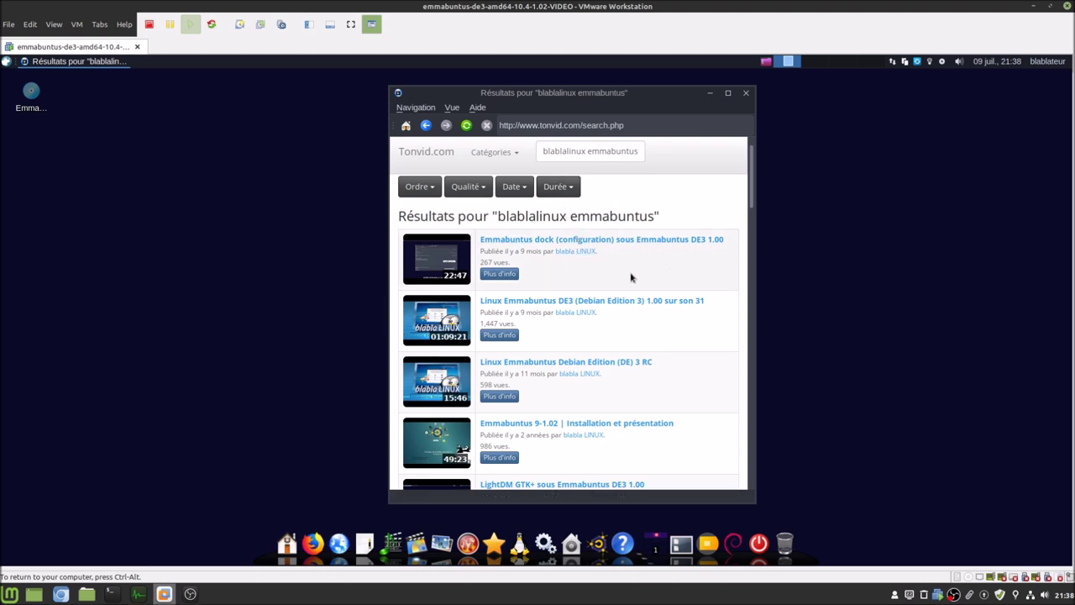
click(577, 243)
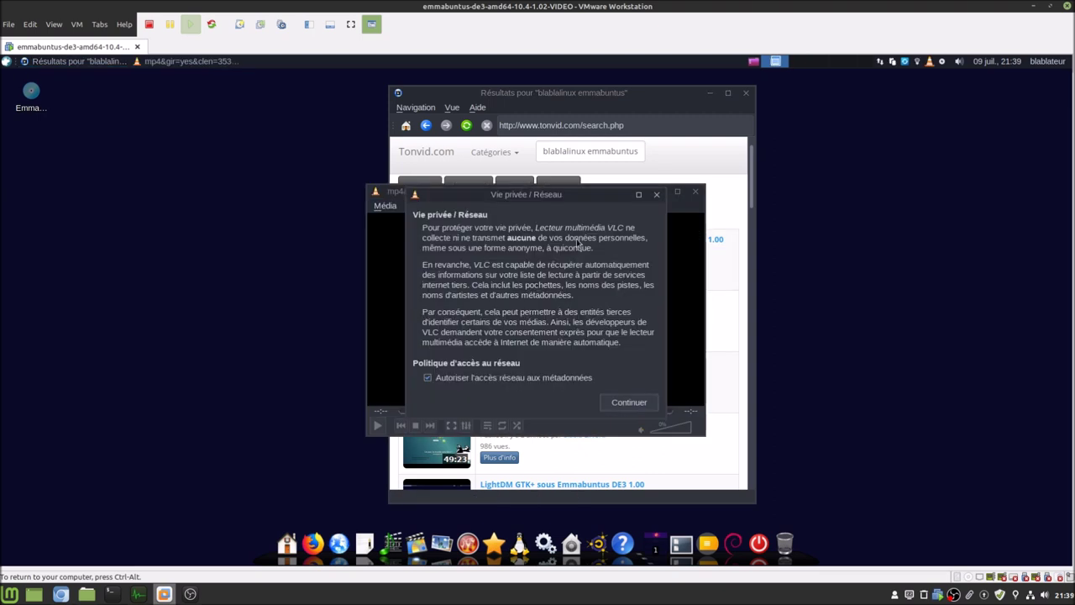
click(631, 403)
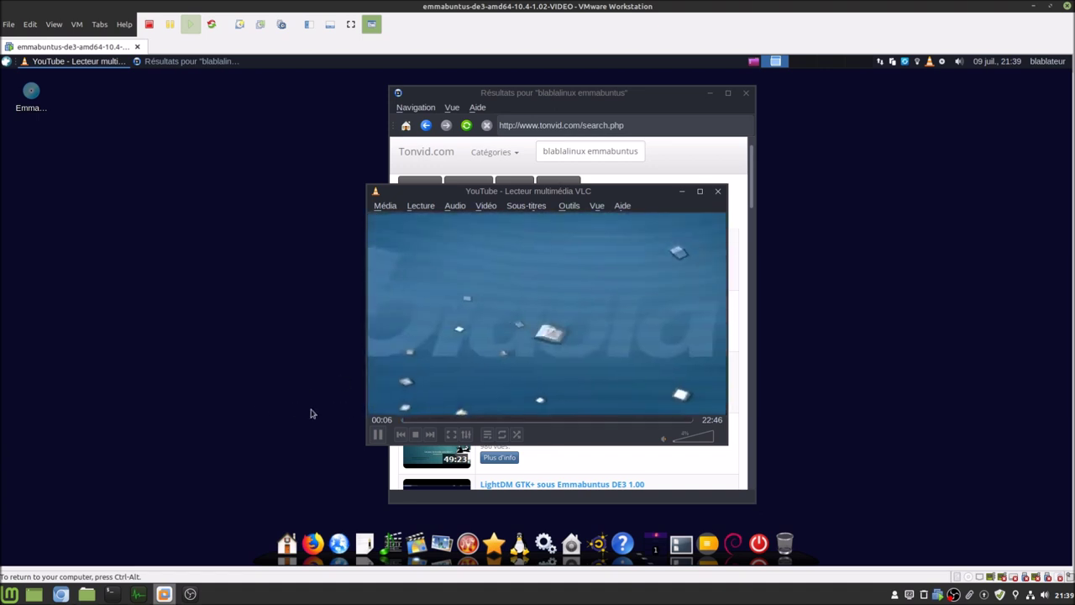
- Skim the video at 03:36, 08:03 and 10:56, then close VLC
click(446, 419)
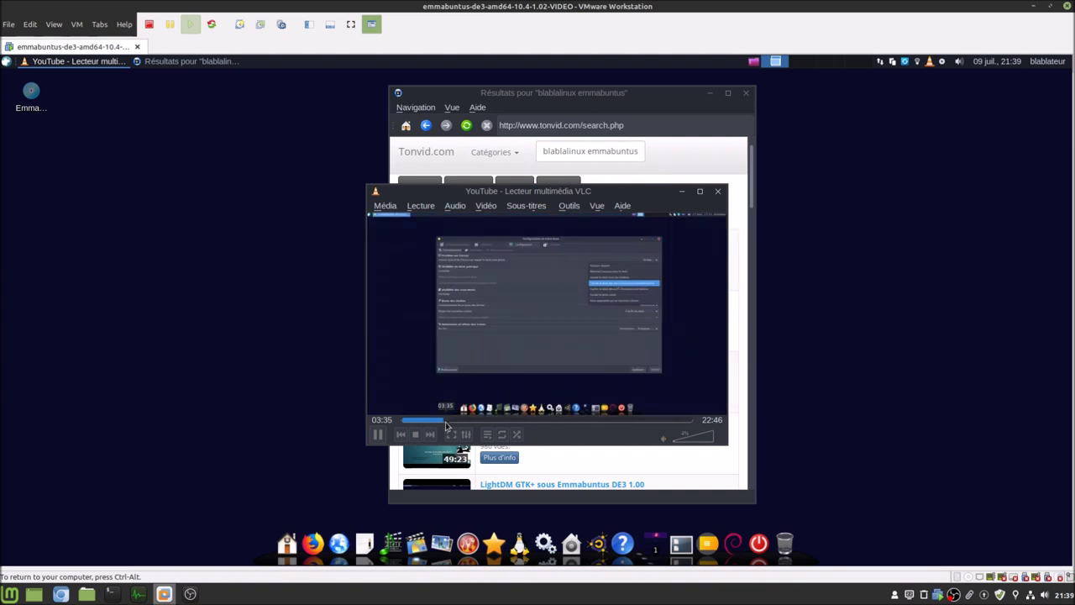
click(503, 420)
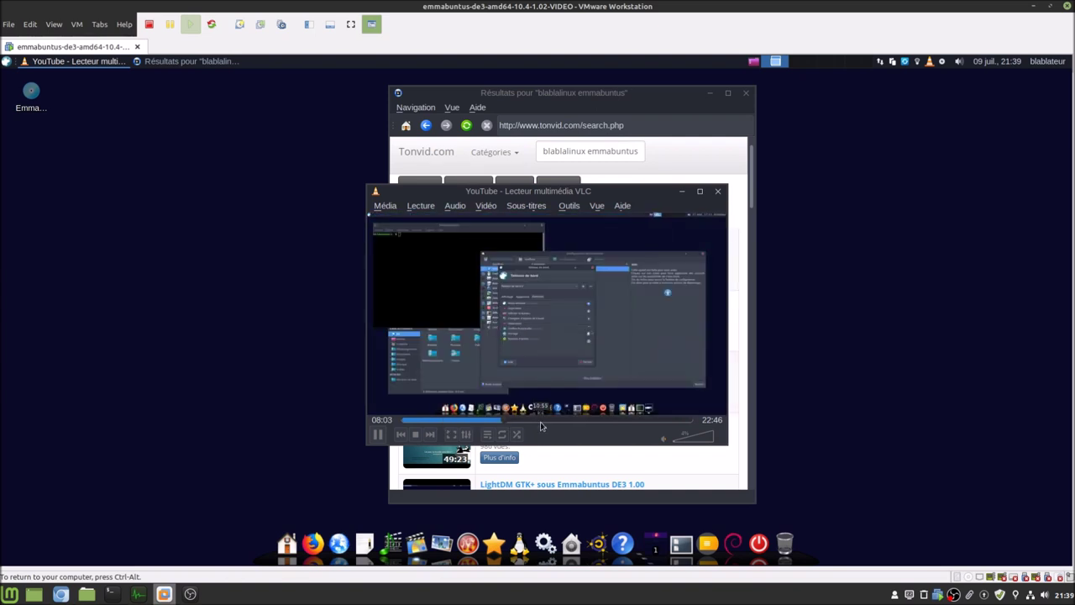
click(542, 420)
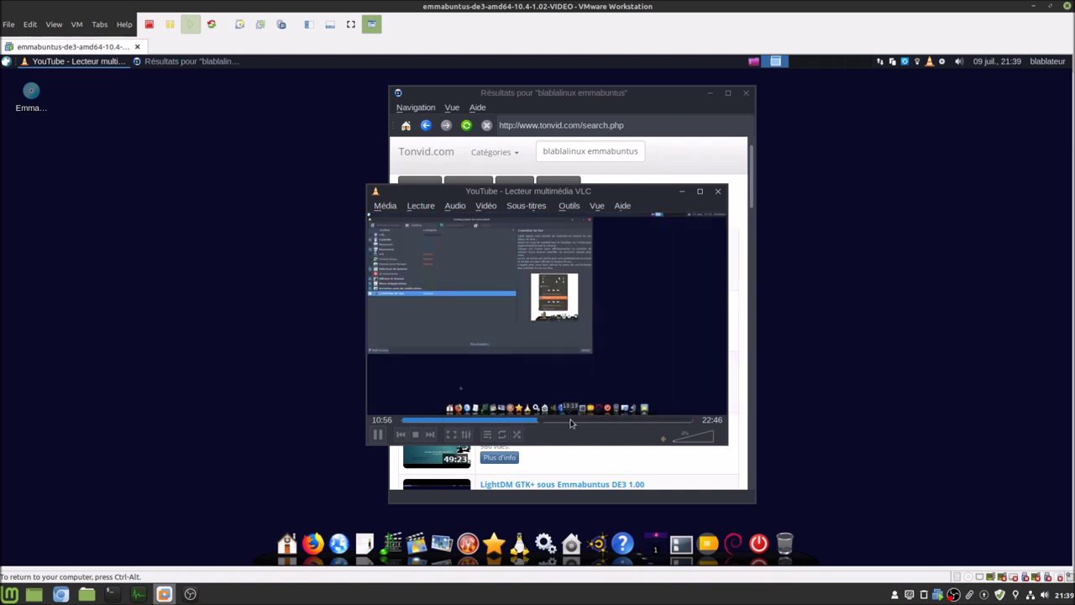
click(718, 191)
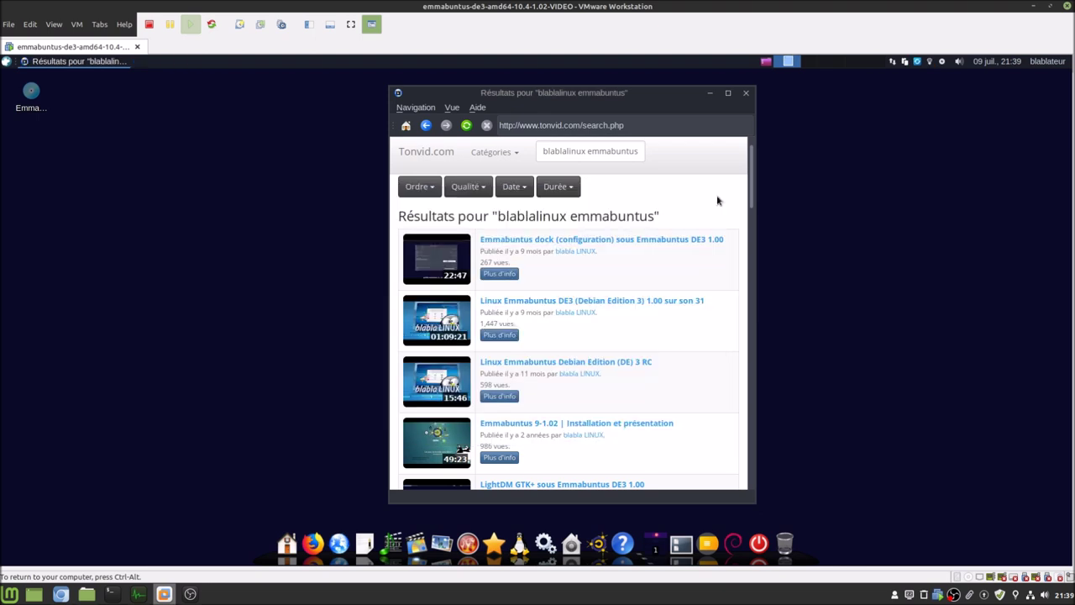
click(405, 110)
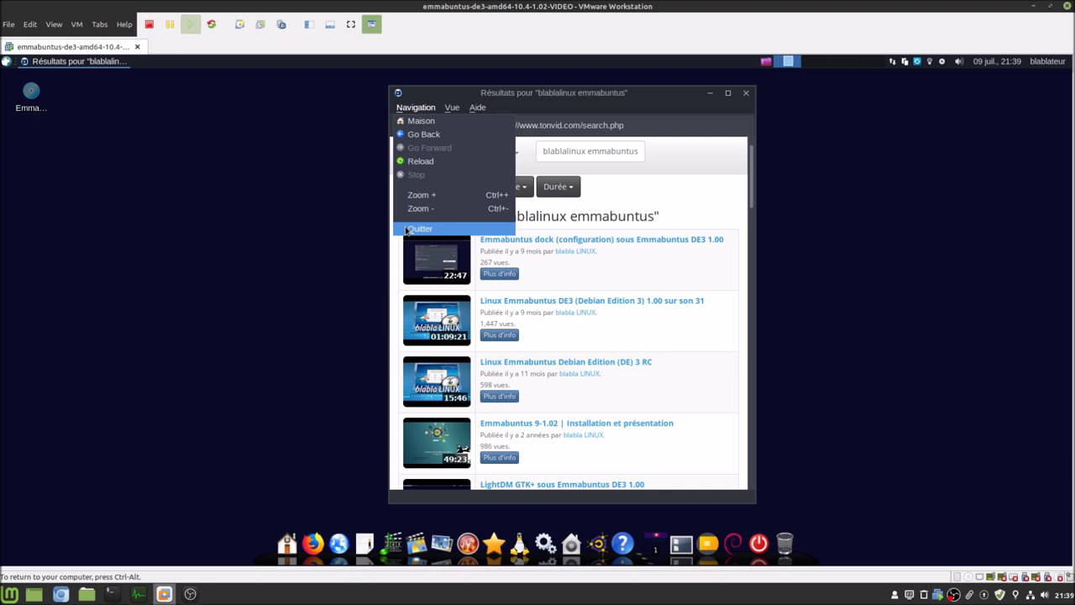
- Quit Tonvid, glance at the EmmaDE3 1.02 release article in Chromium, and return to the VM
click(416, 229)
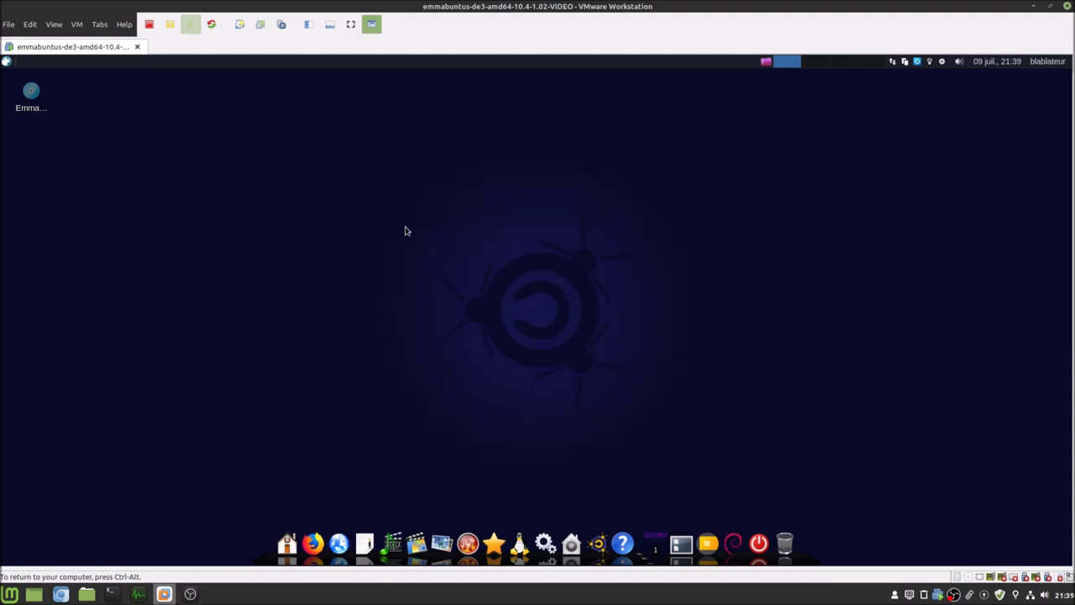
click(62, 592)
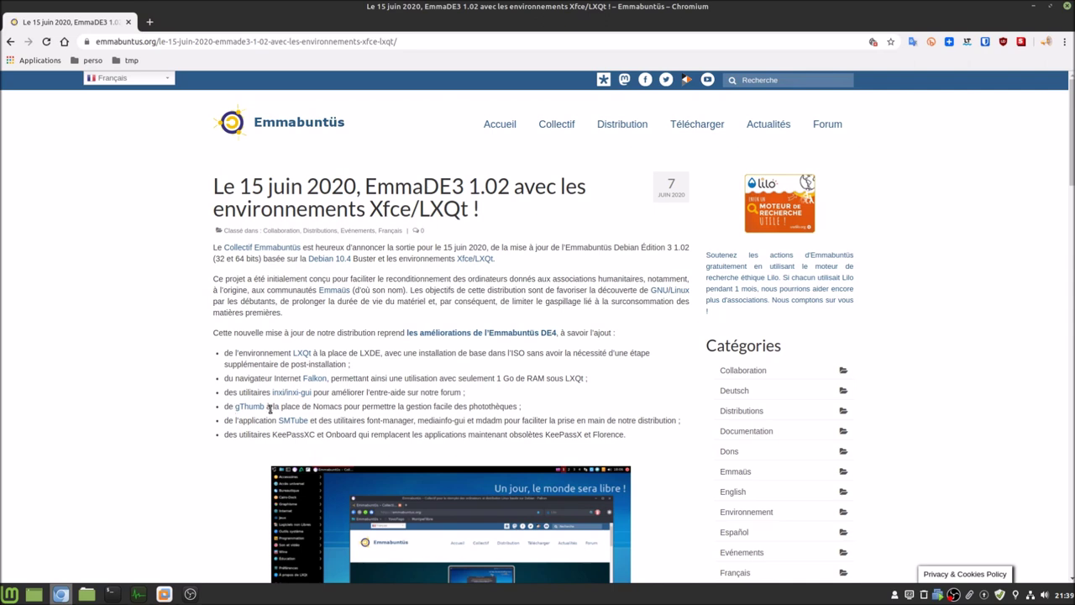
click(163, 594)
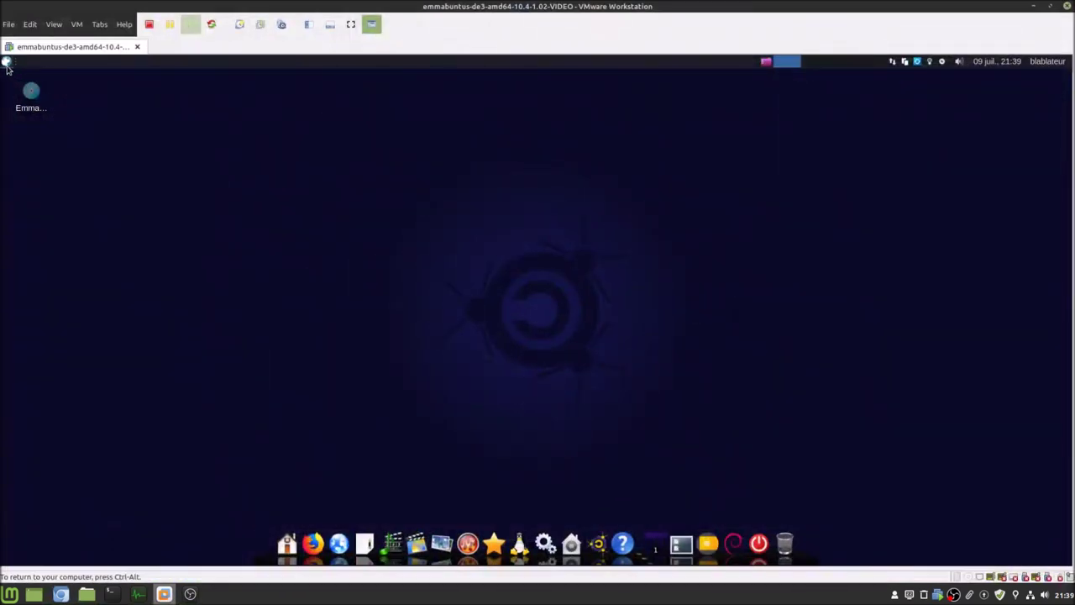
click(7, 62)
text(font)
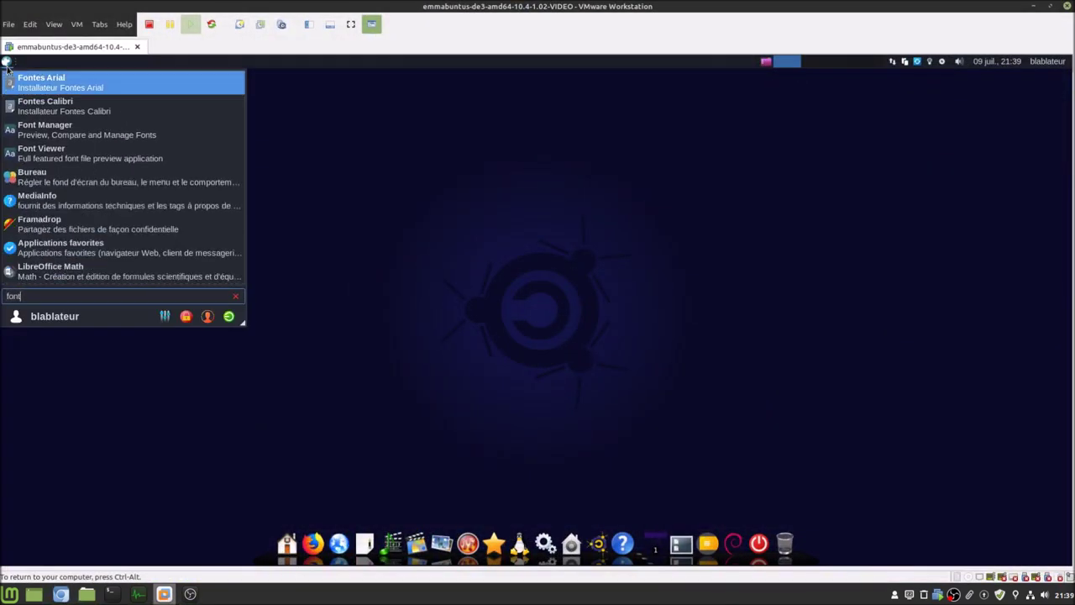
click(101, 128)
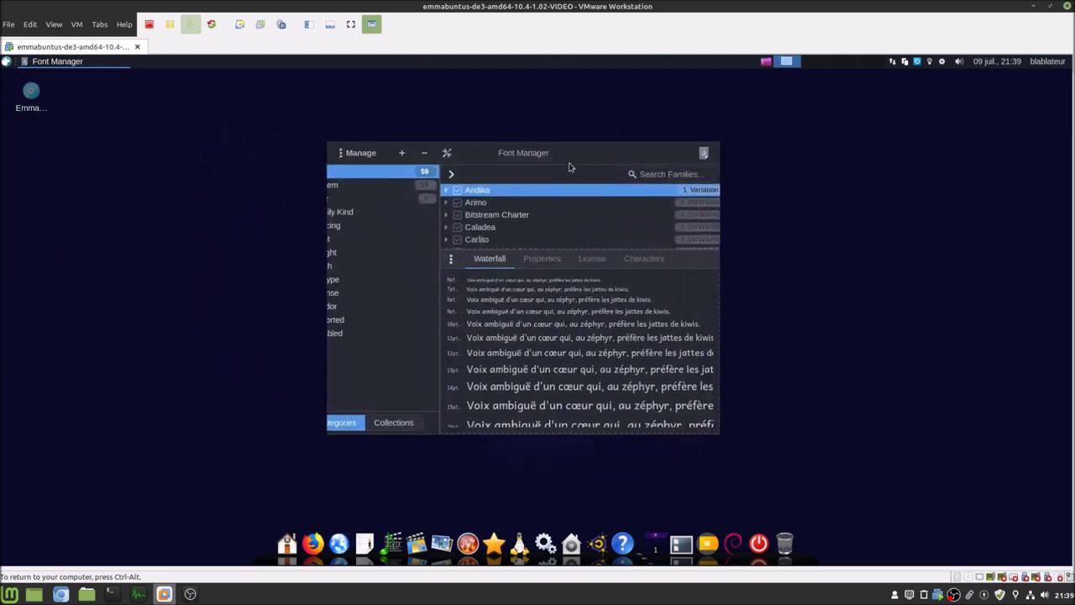
drag(438, 249, 499, 240)
double_click(641, 162)
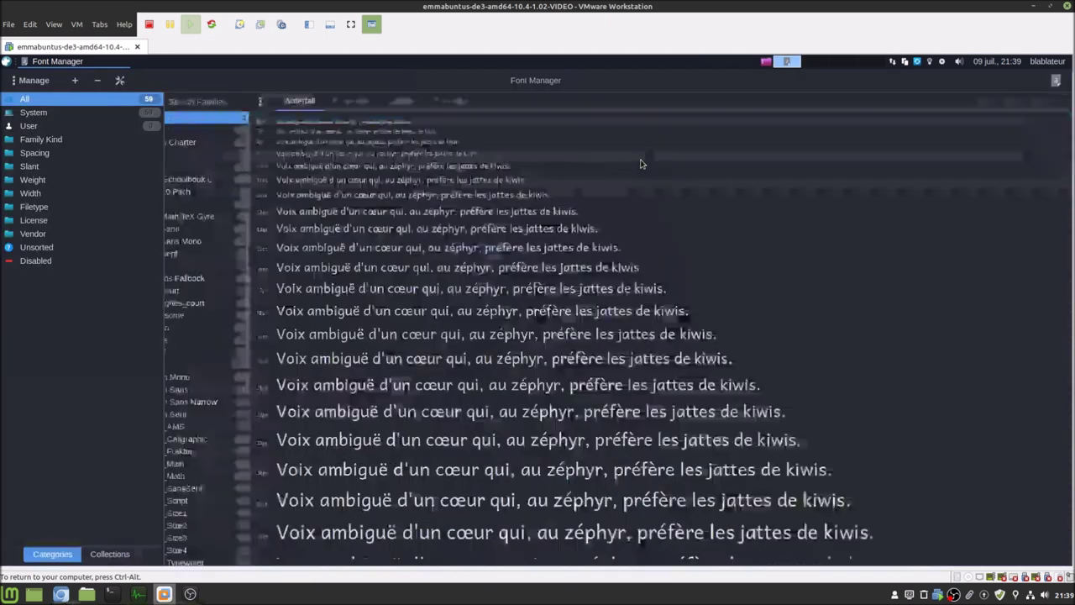
double_click(824, 84)
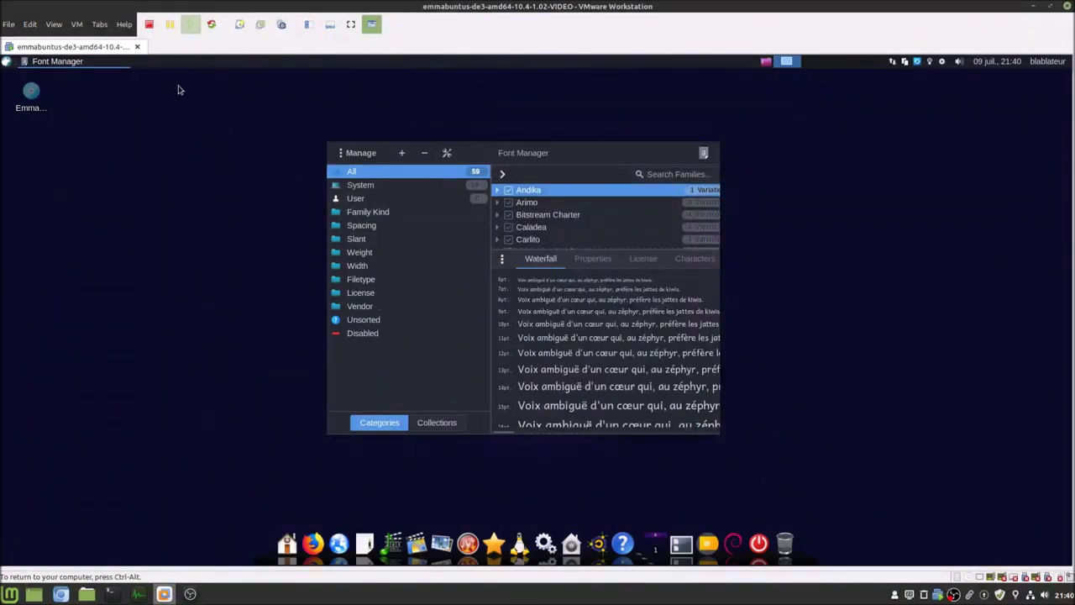
click(7, 63)
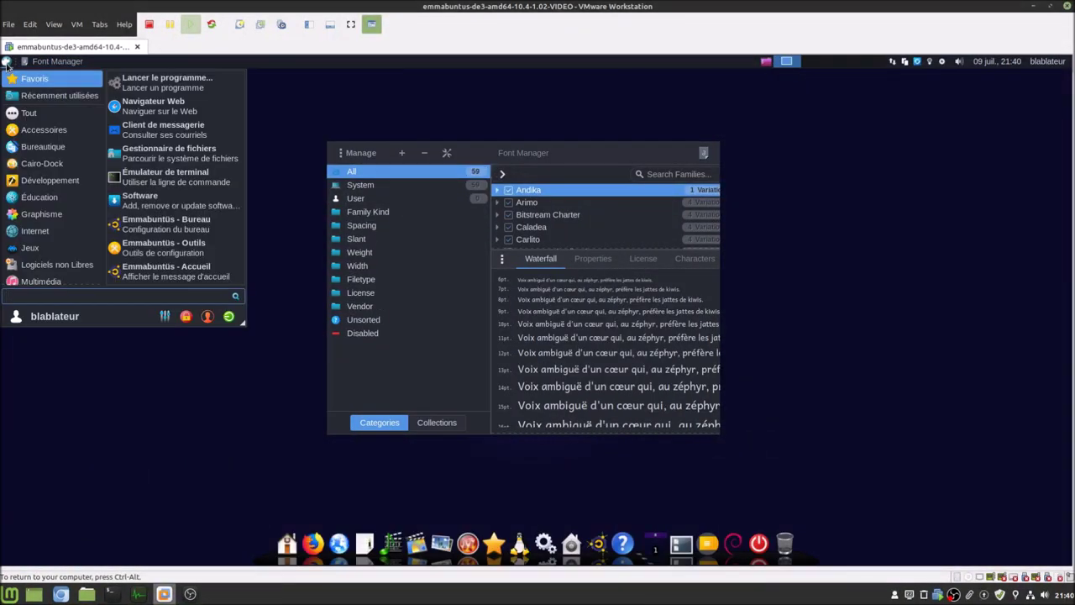
text(font)
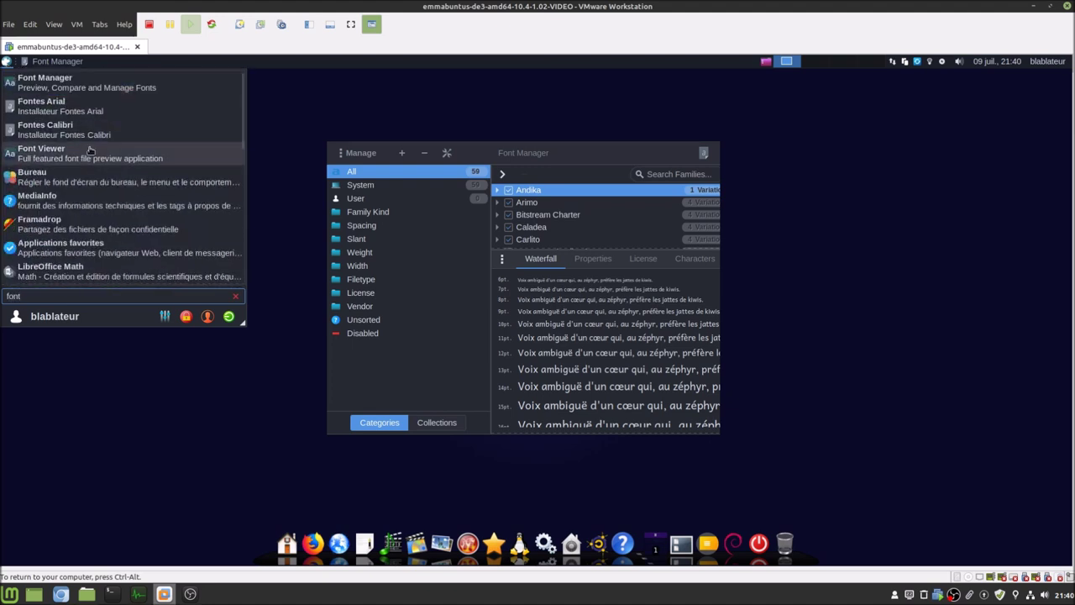
click(90, 150)
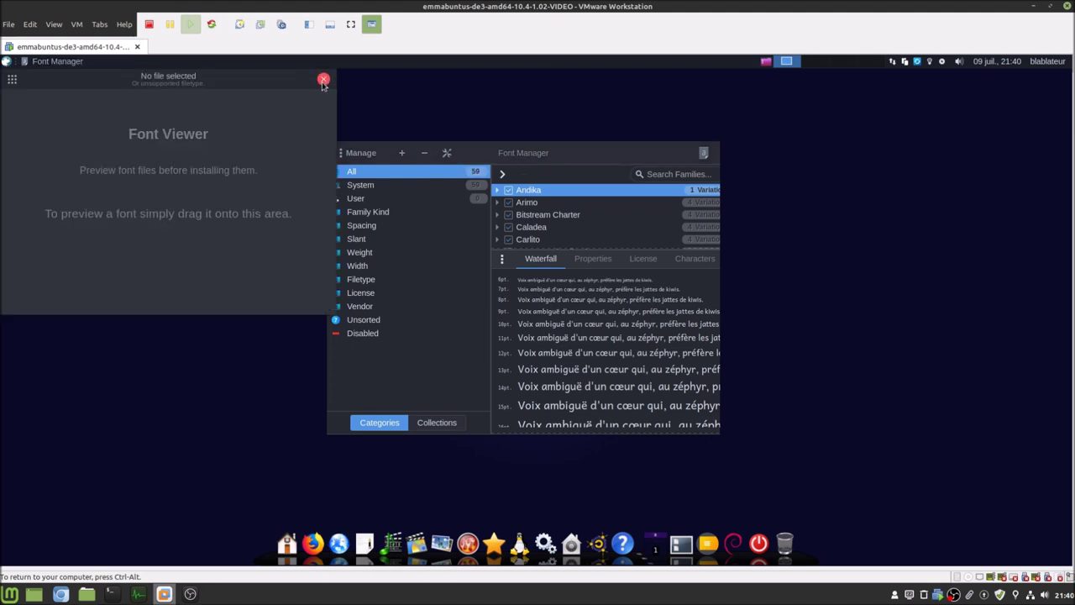
click(323, 80)
click(354, 155)
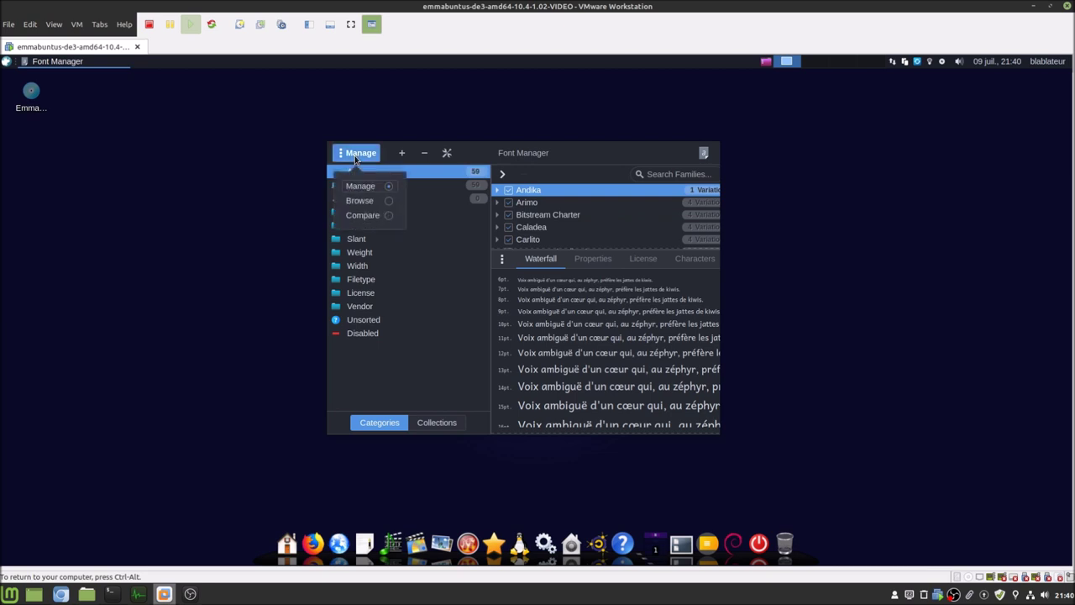
click(660, 159)
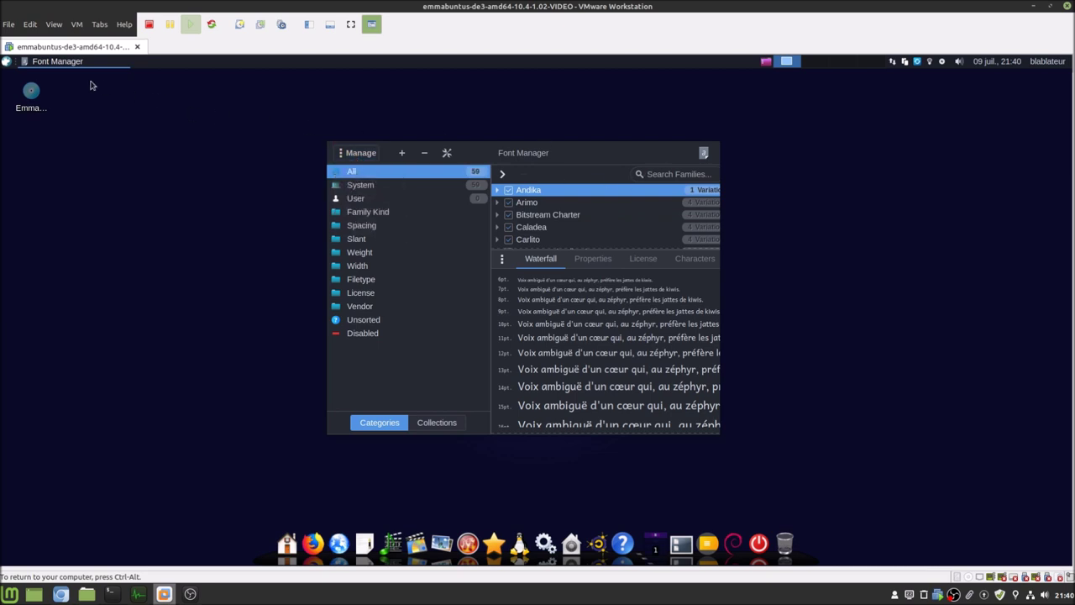
right_click(59, 61)
click(52, 210)
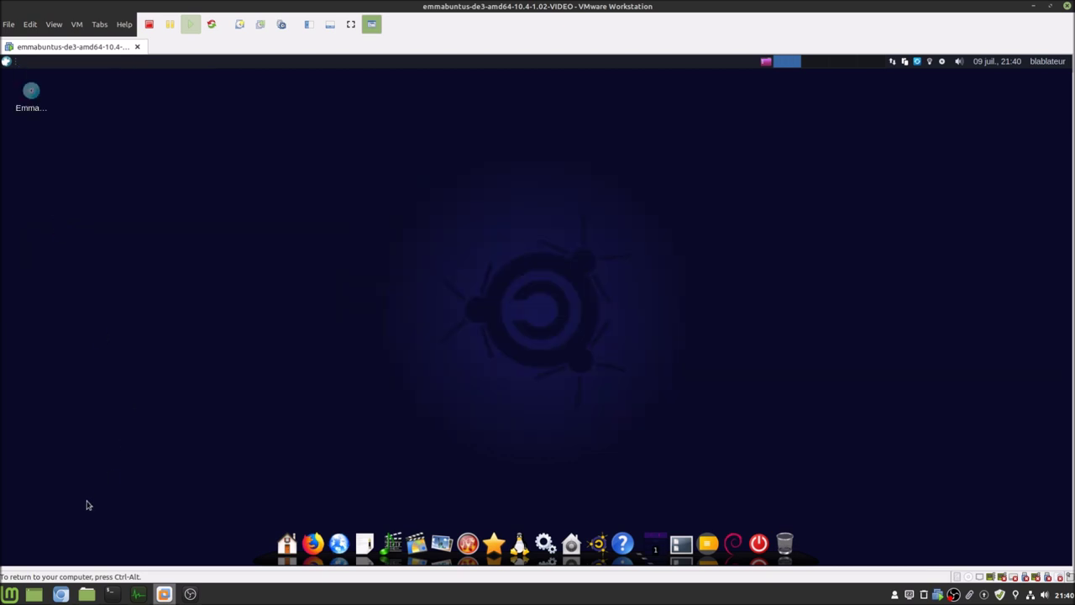
click(60, 594)
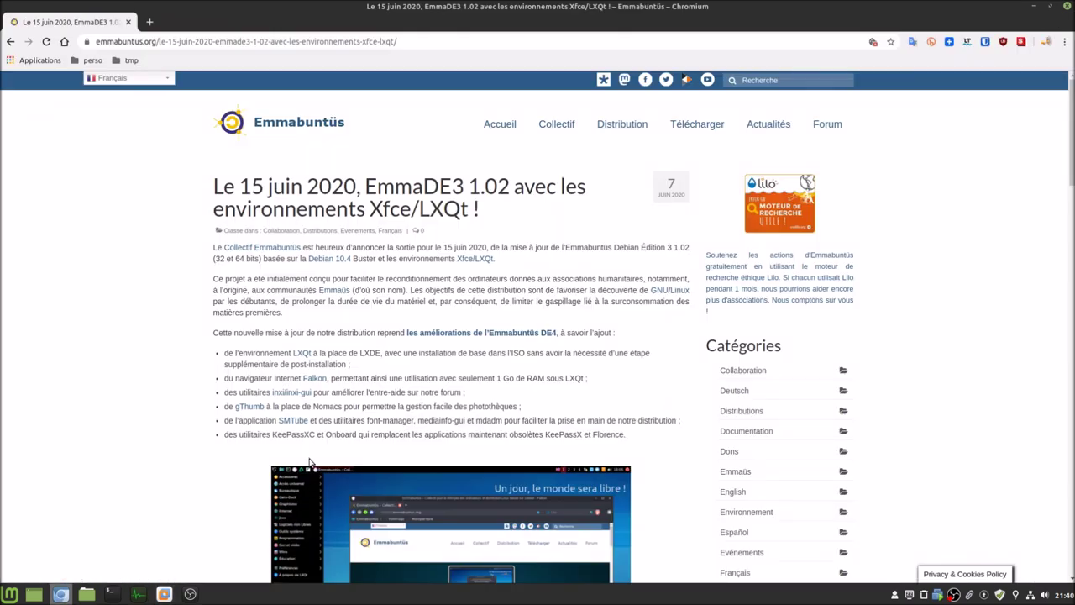
- In the VM, search 'medi' in the Whisker menu and launch MediaInfo
click(164, 594)
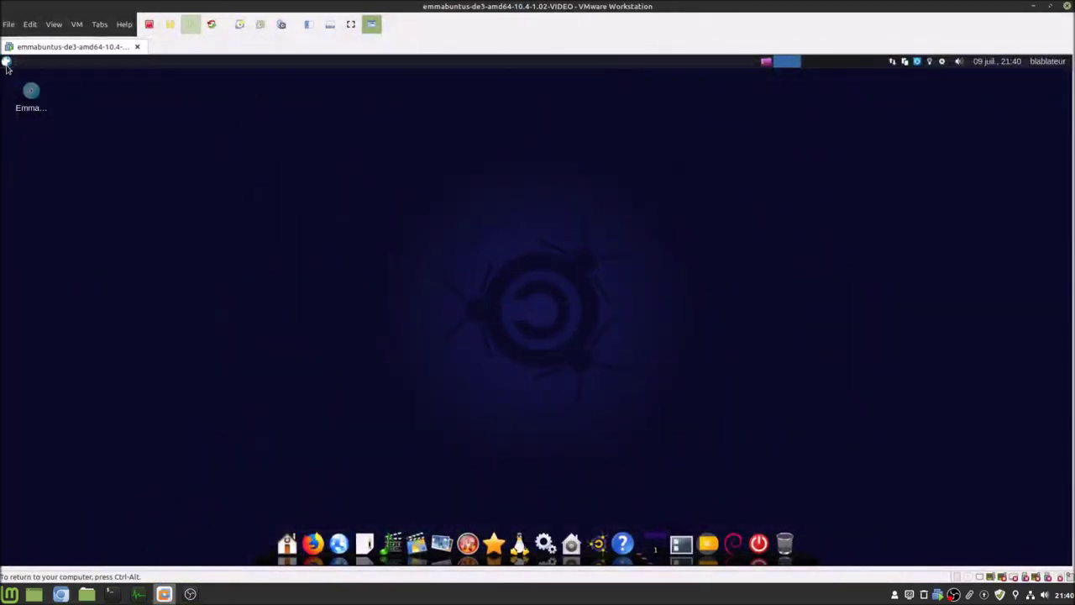
click(6, 63)
text(medi)
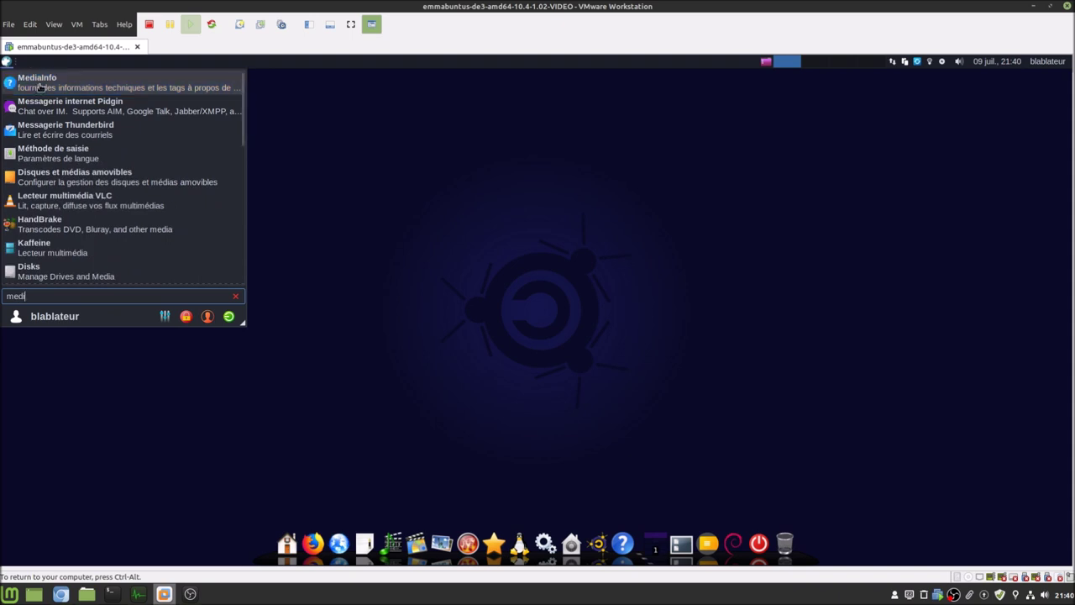
click(39, 87)
- Check MediaInfo's About box (MediaInfoLib v18.12), close MediaInfo, and return to the Chromium release notes
click(432, 201)
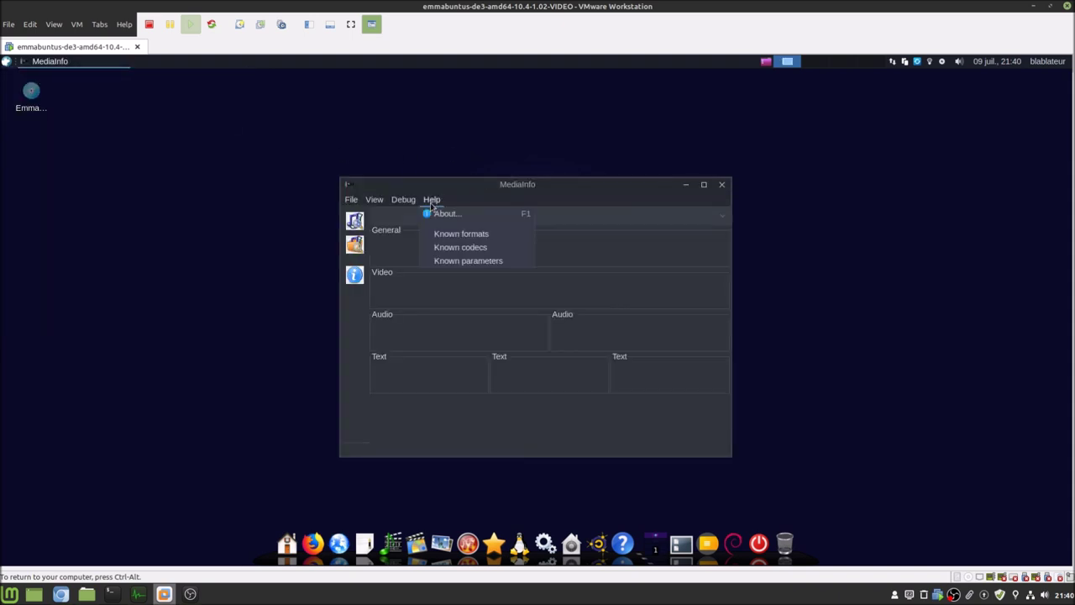
click(446, 216)
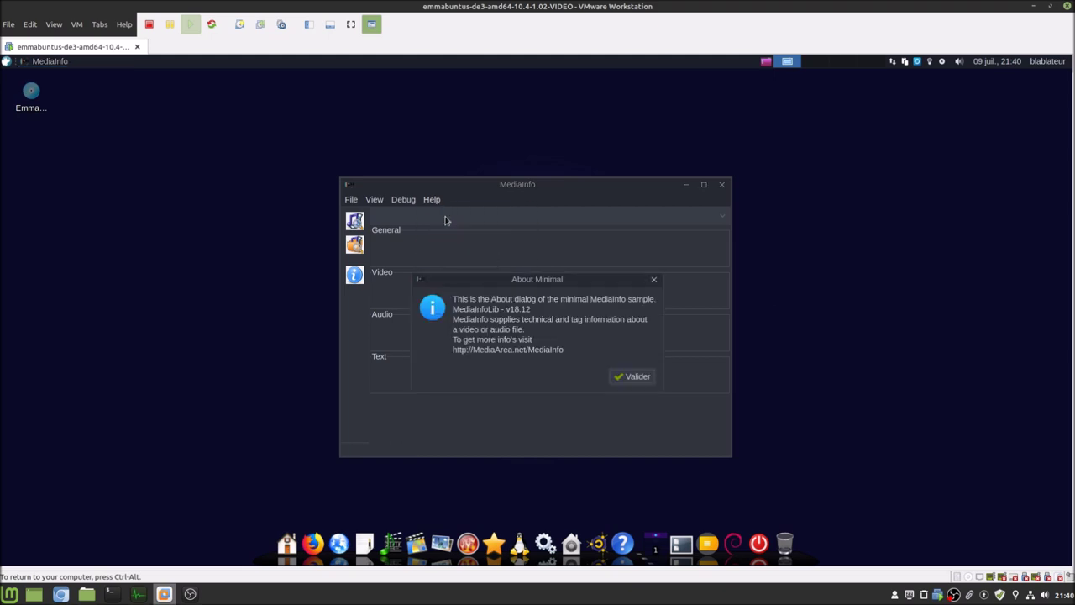
click(631, 377)
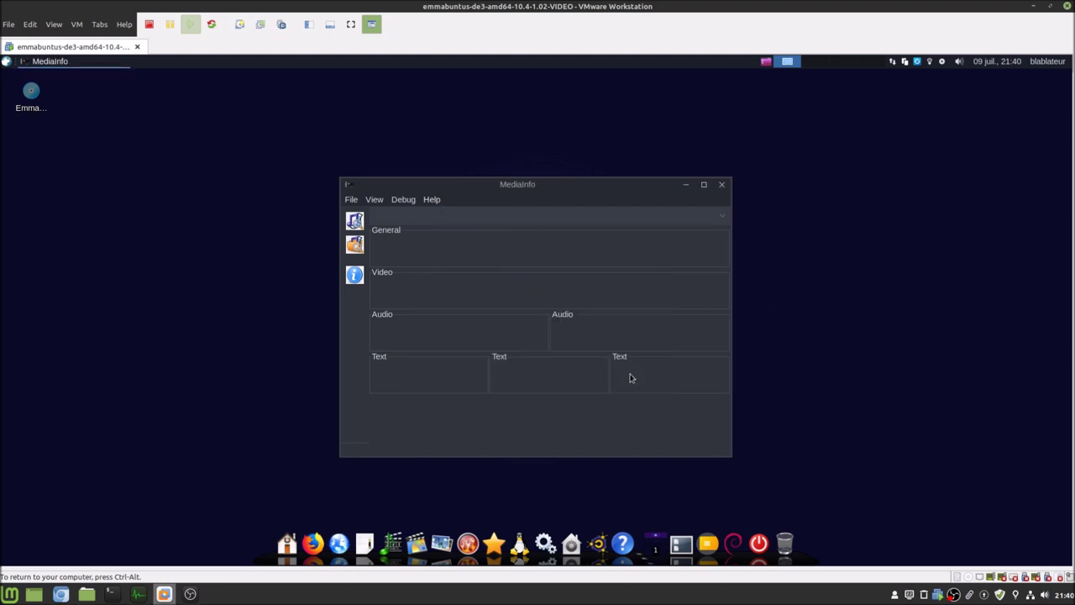
click(720, 187)
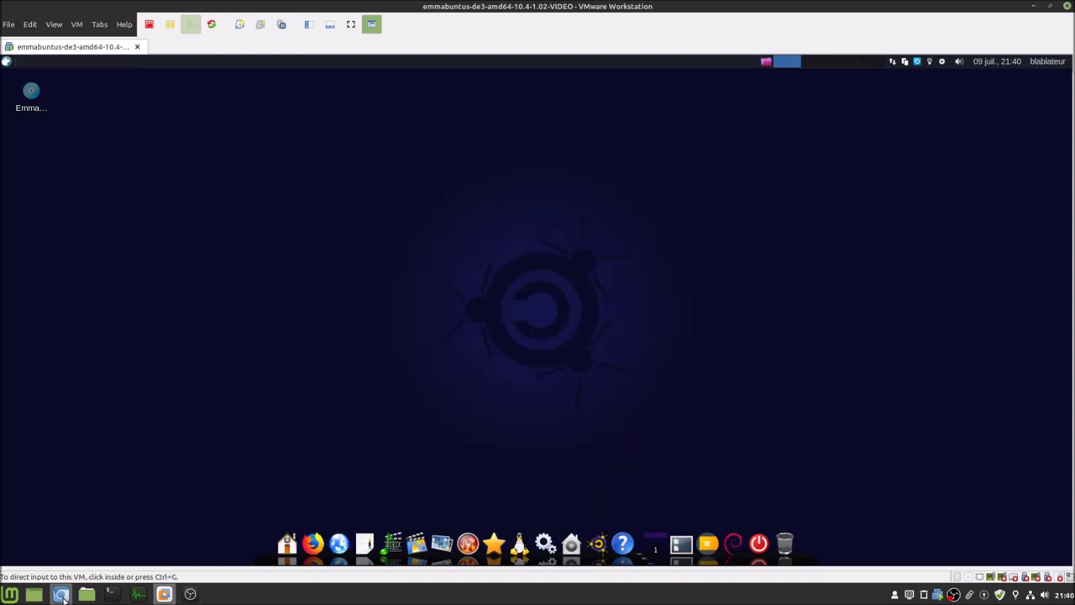
click(64, 595)
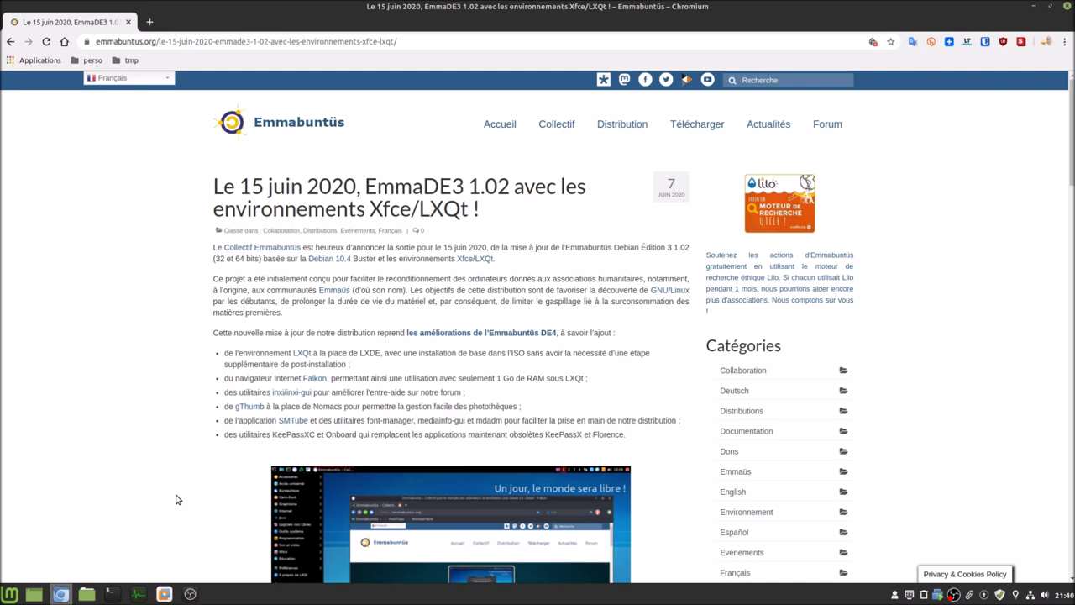
- Launch KeePassXC in the guest, view its About information, then quit it
click(166, 594)
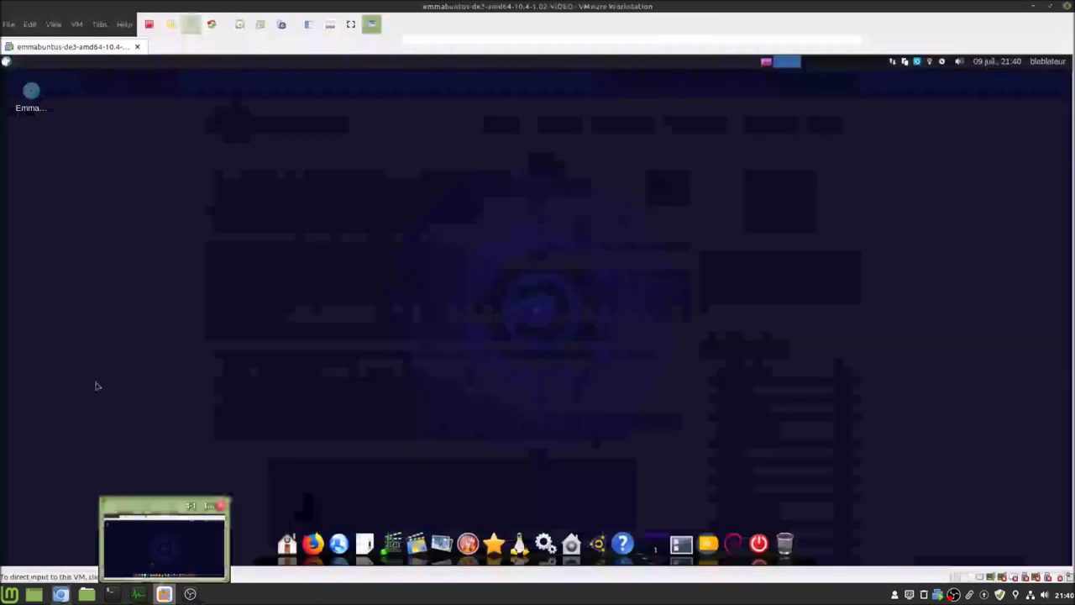
click(7, 63)
text(k)
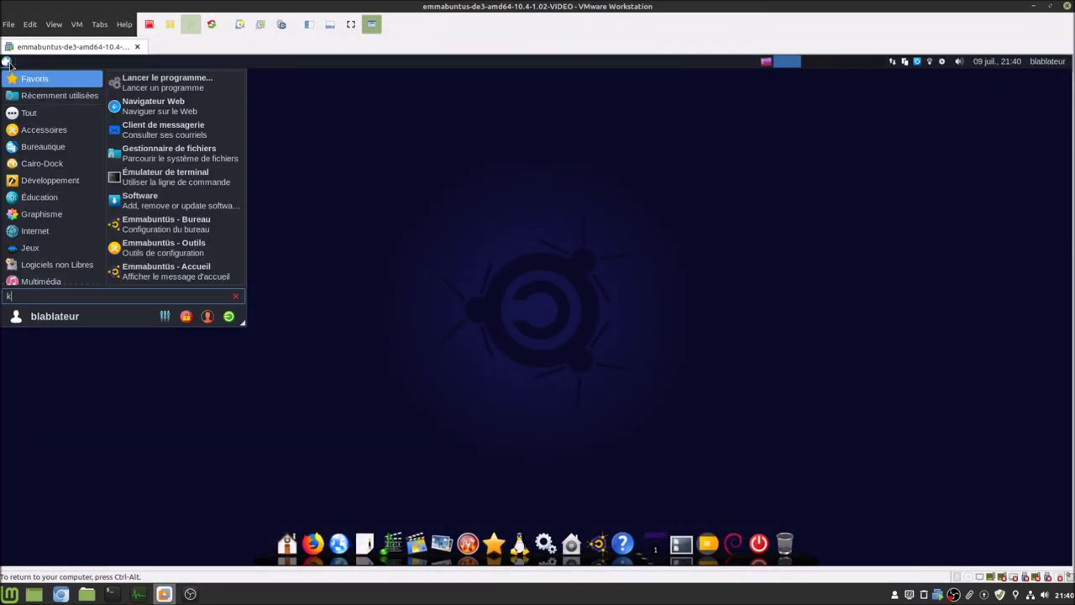
text(ee)
key(Return)
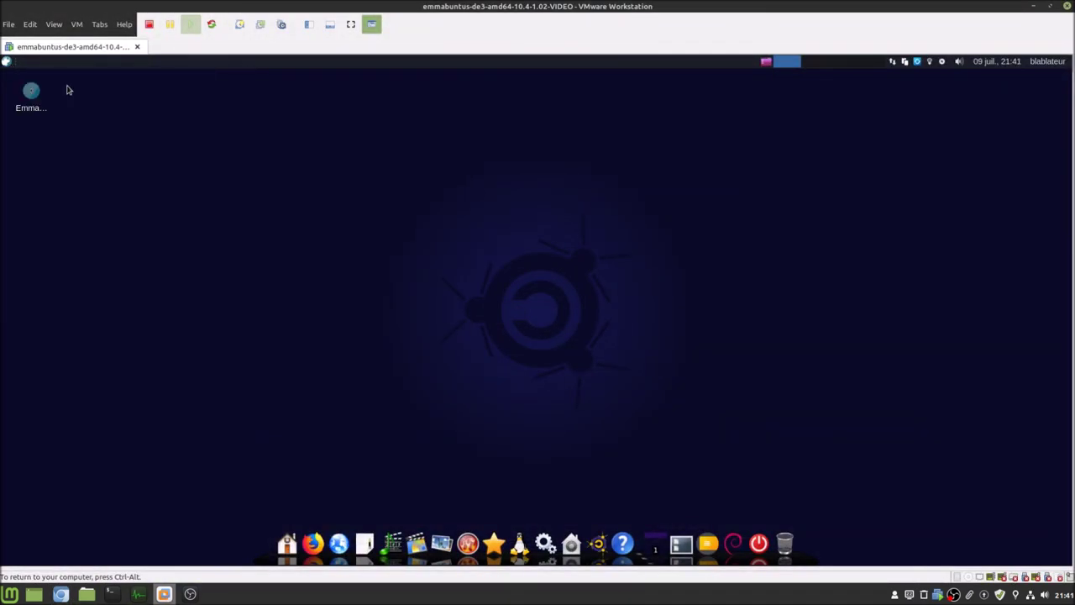
click(206, 93)
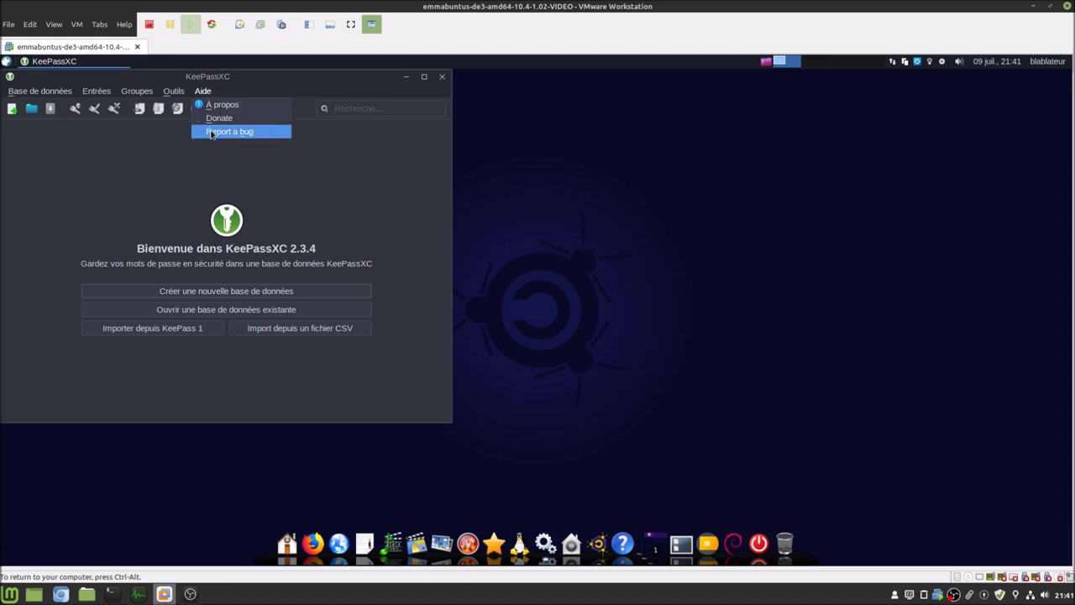
click(218, 109)
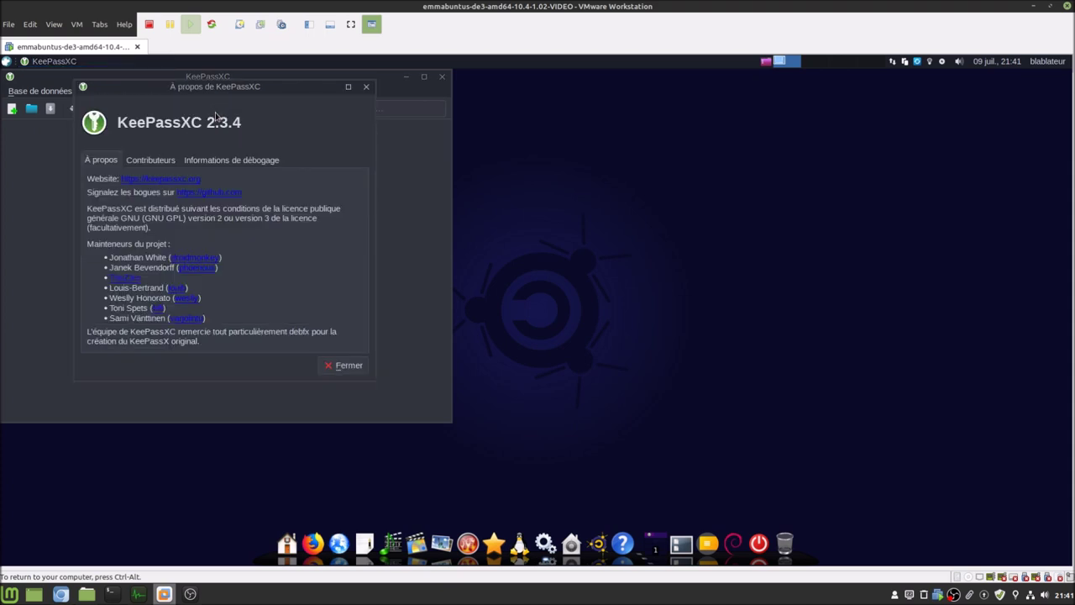
click(345, 365)
click(39, 91)
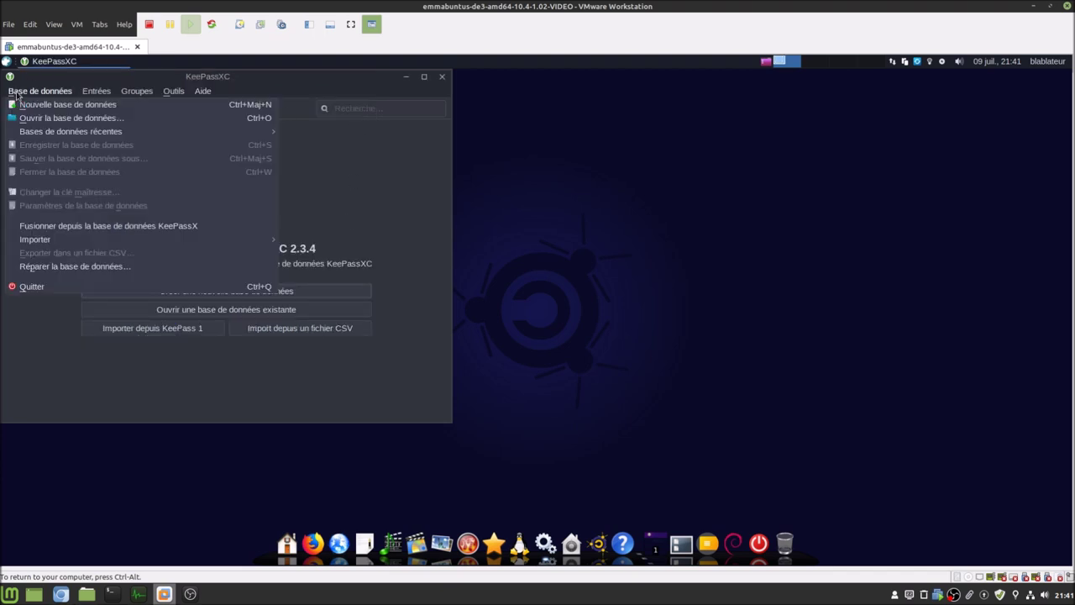
click(52, 288)
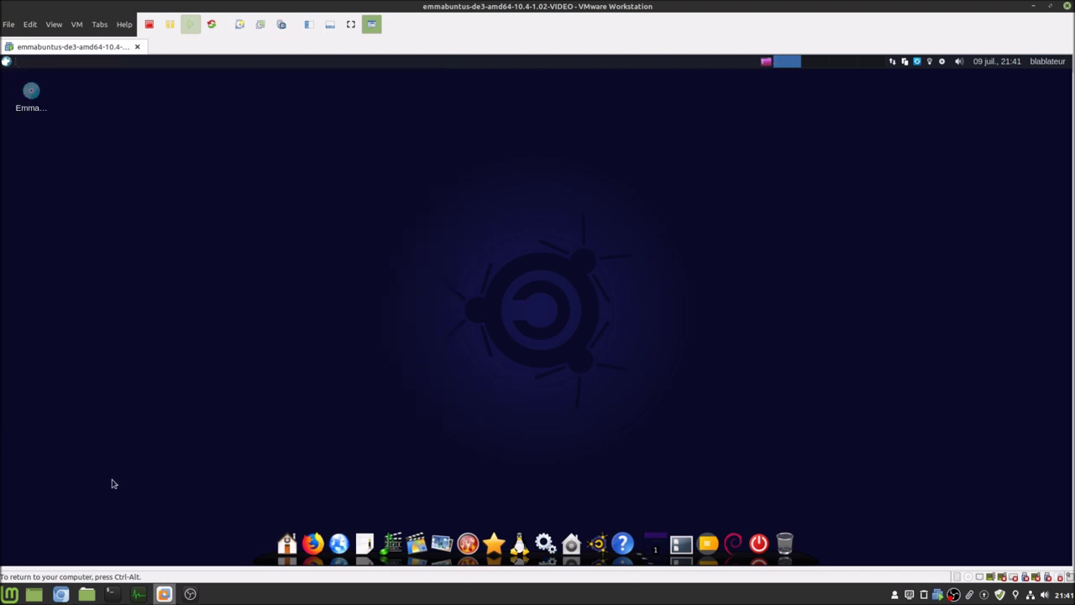
- Launch the Onboard on-screen keyboard, move it to the desktop centre, then quit it
click(60, 594)
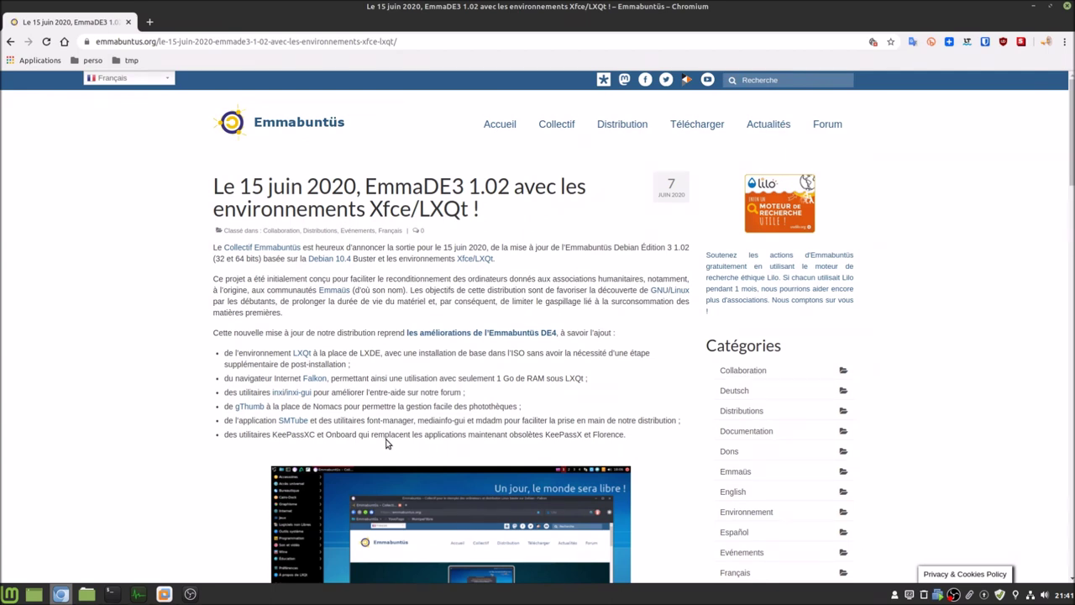
click(164, 594)
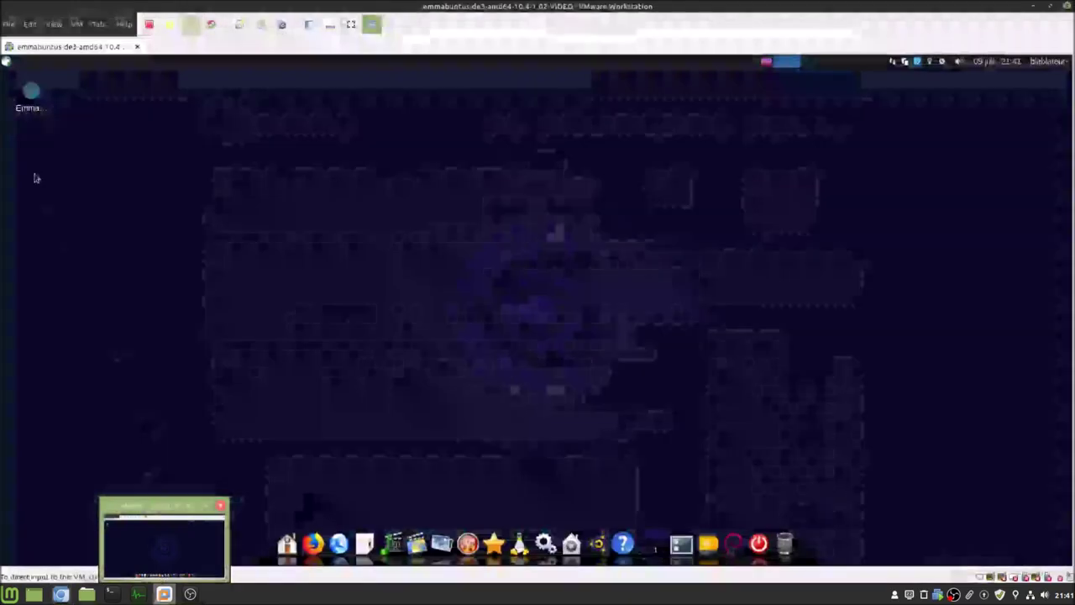
click(6, 62)
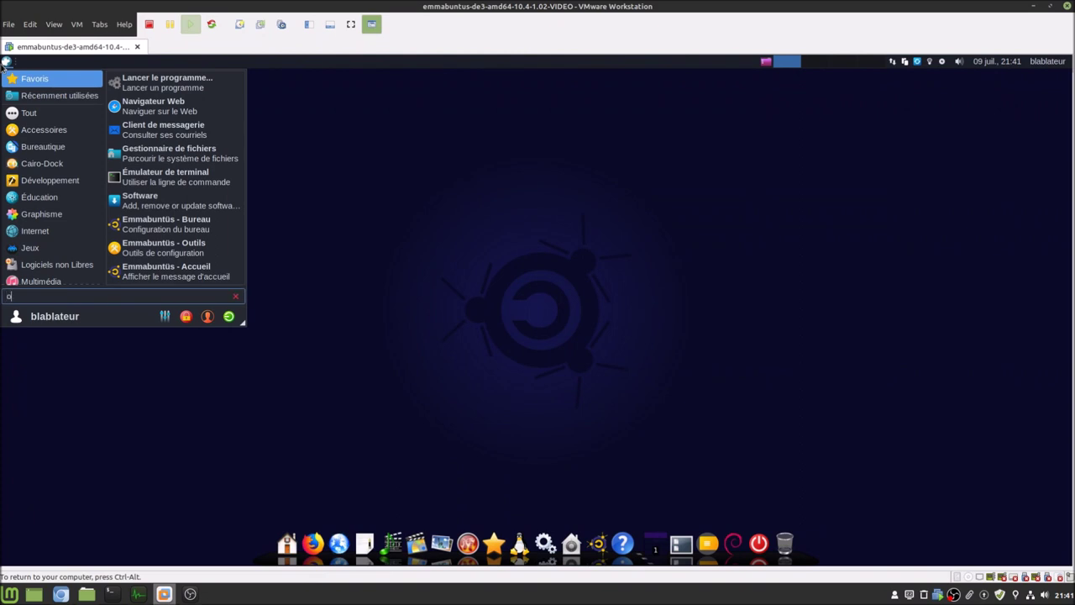
text(onb)
click(47, 89)
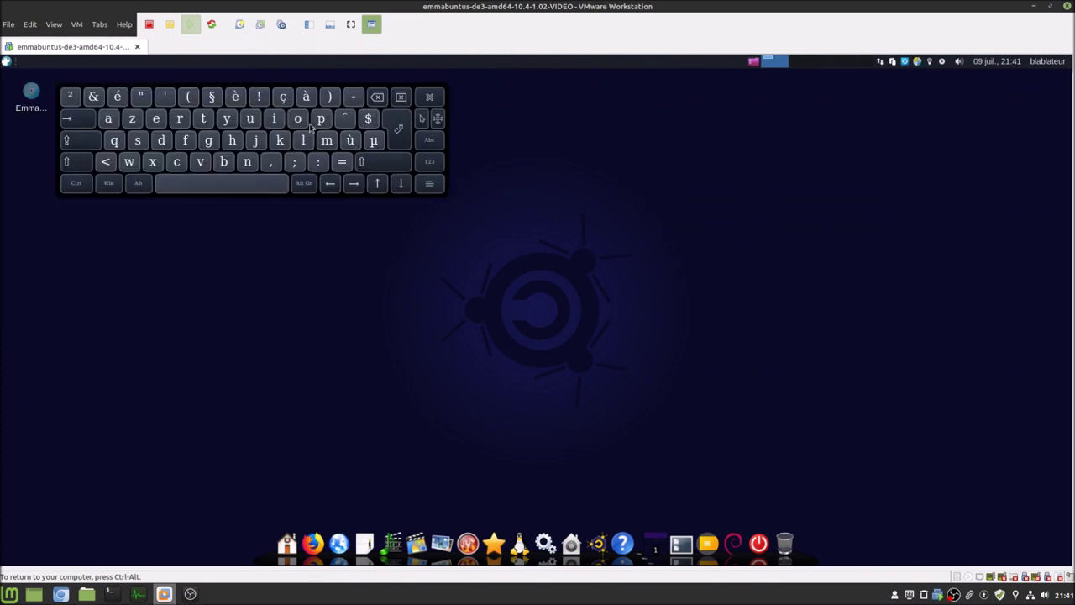
drag(310, 124, 639, 259)
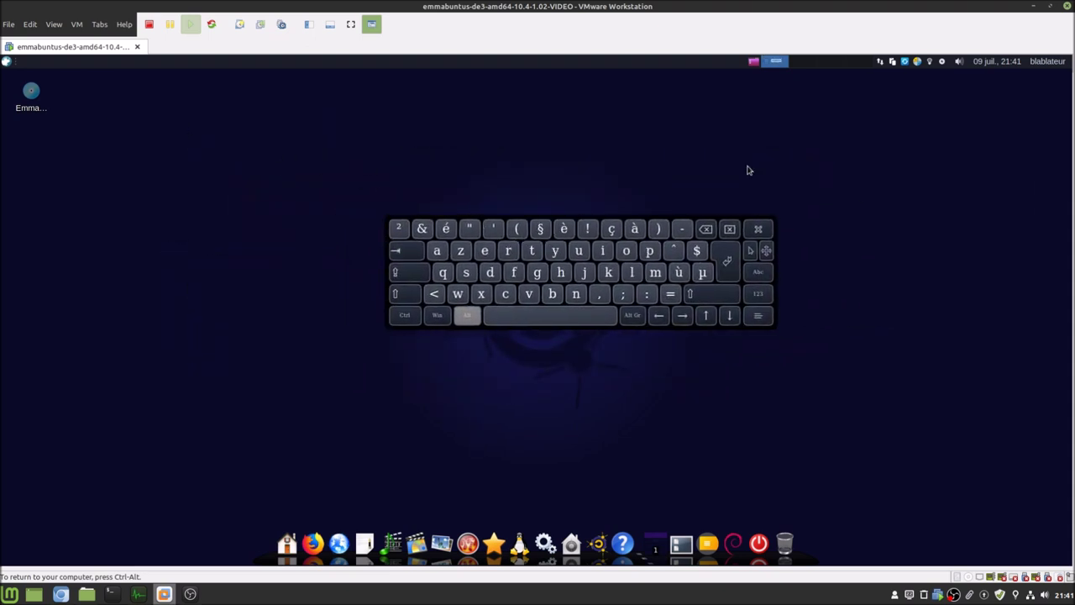
click(918, 62)
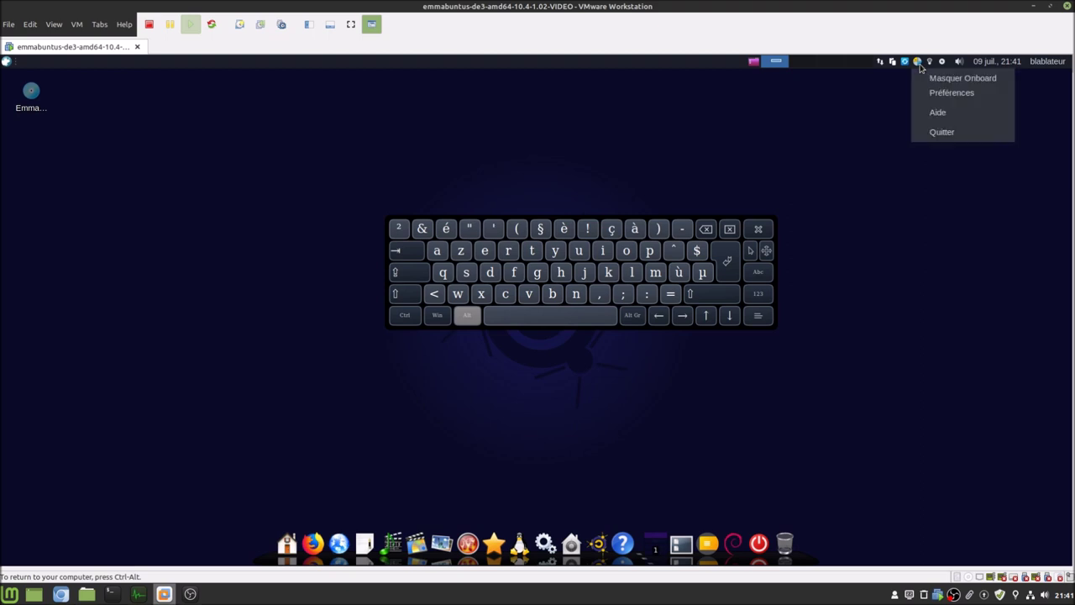
click(949, 137)
- Scroll further down the Chromium article, then switch back to the virtual machine
click(60, 594)
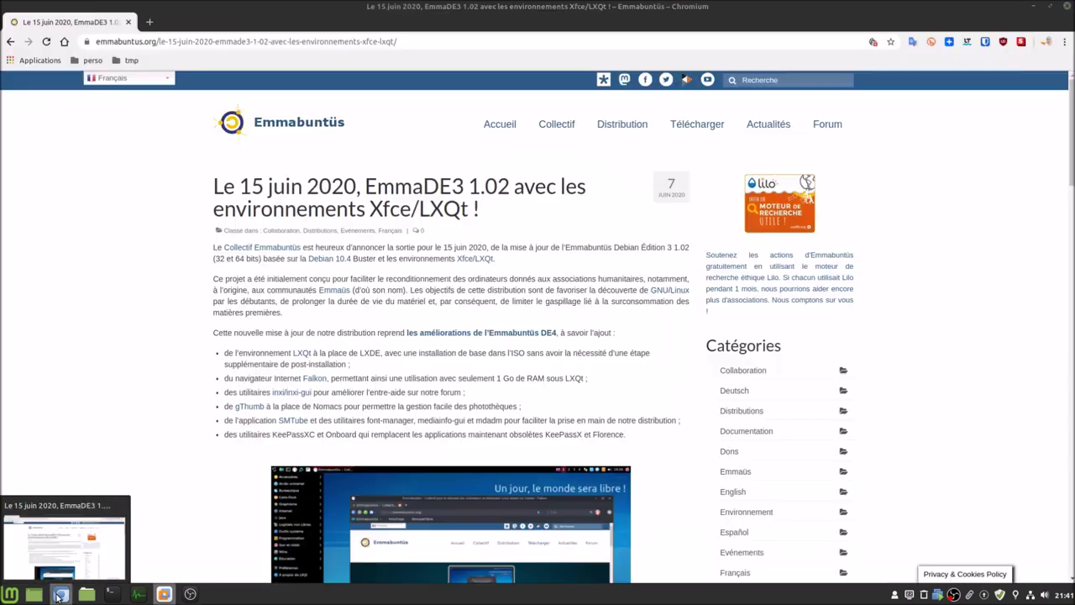
scroll(200, 422, down, 5)
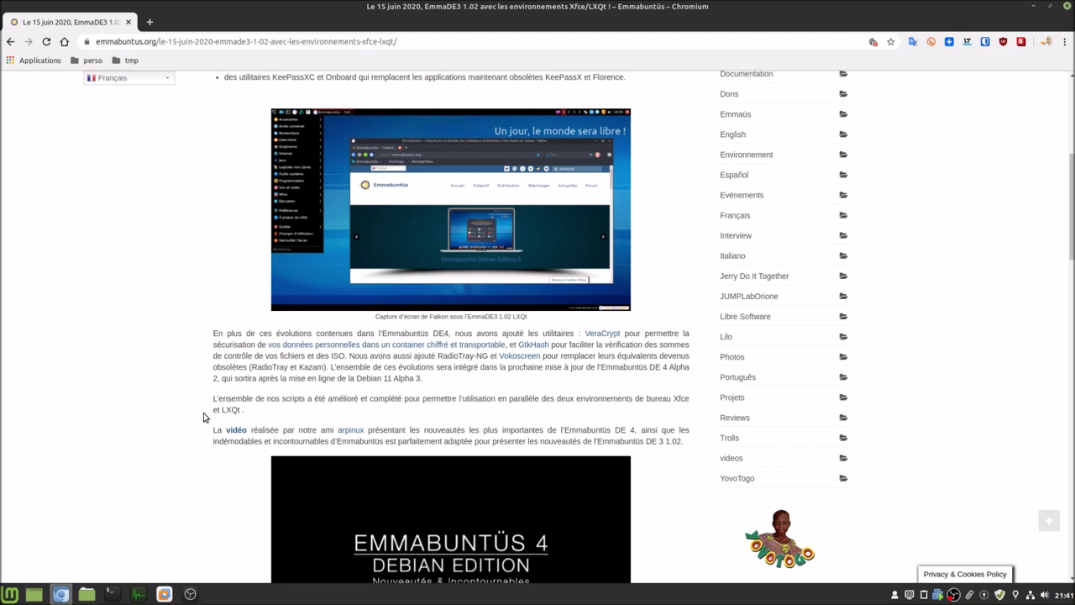
click(166, 594)
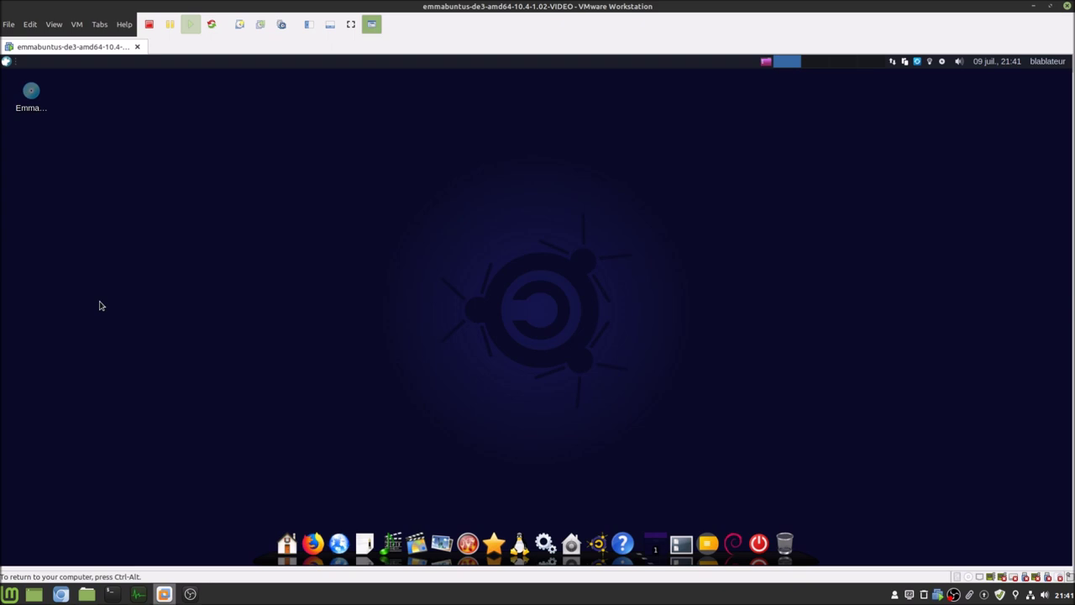
- Launch VeraCrypt from a 'ver' search, nudge its window, exit it, and return to Chromium
click(12, 63)
text(ver)
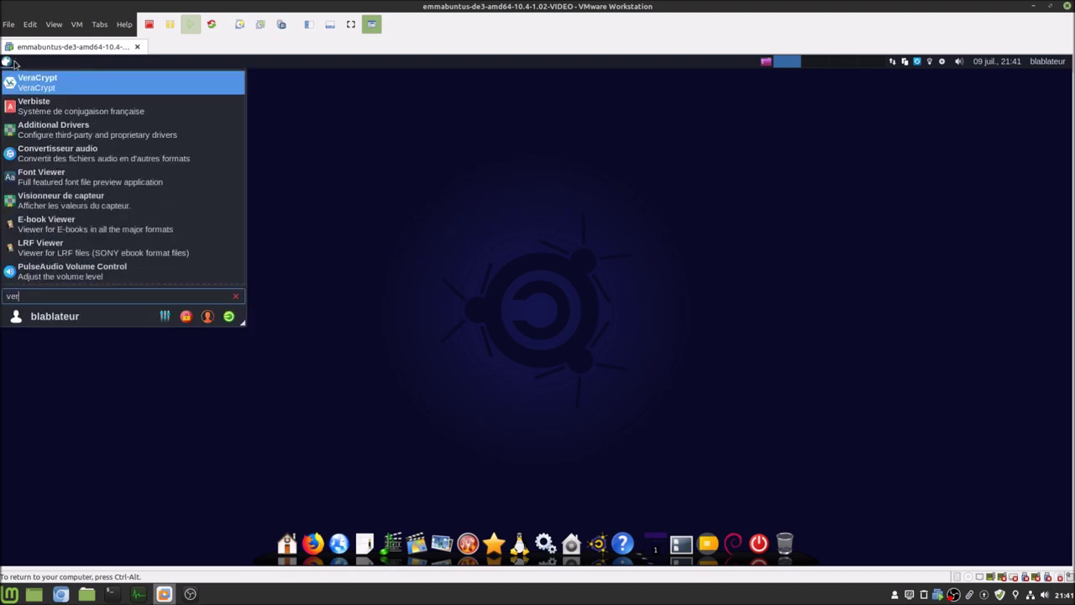
click(48, 84)
drag(492, 155, 483, 133)
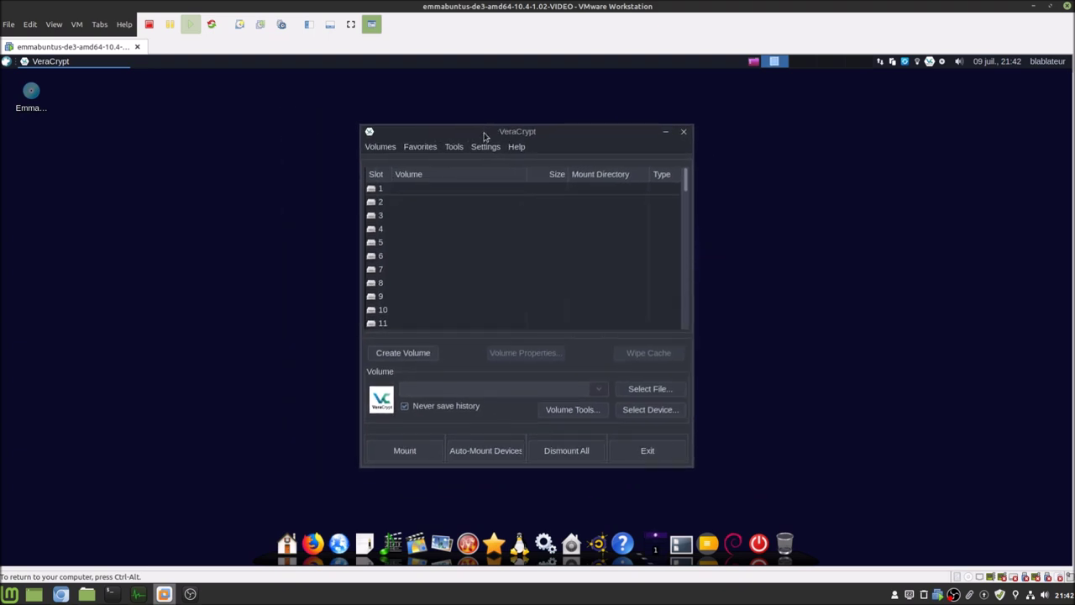
mouse_move(484, 136)
mouse_down()
mouse_move(546, 118)
mouse_move(466, 129)
mouse_up()
click(632, 443)
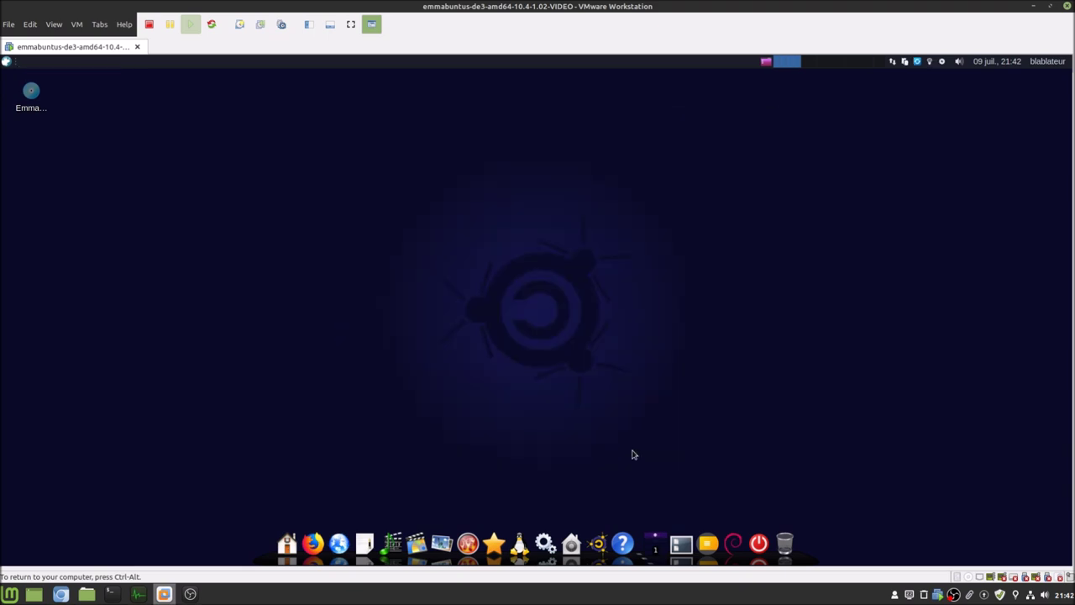
click(64, 596)
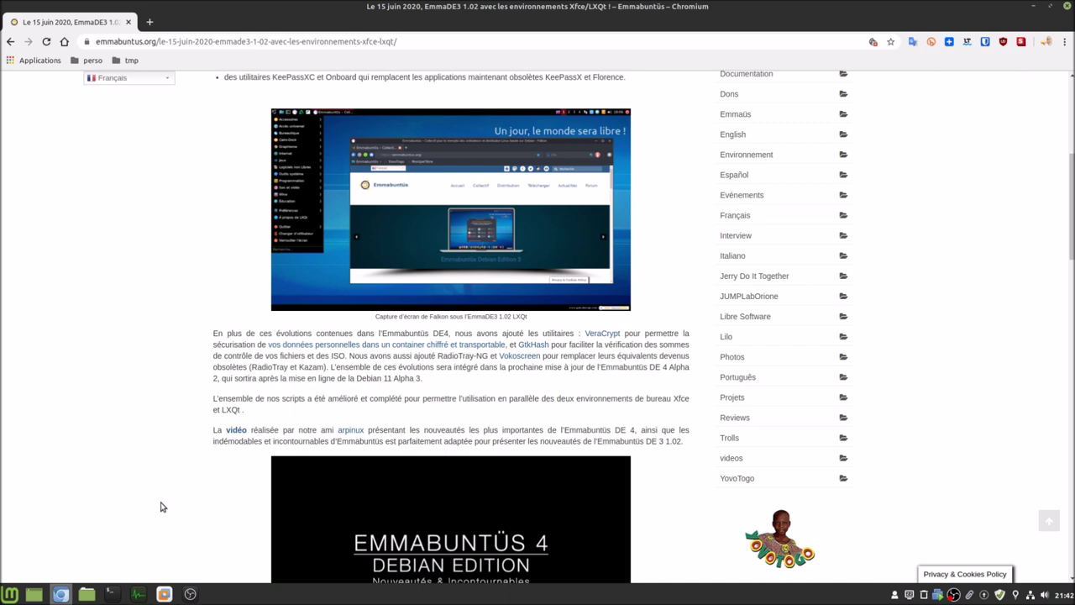
click(164, 594)
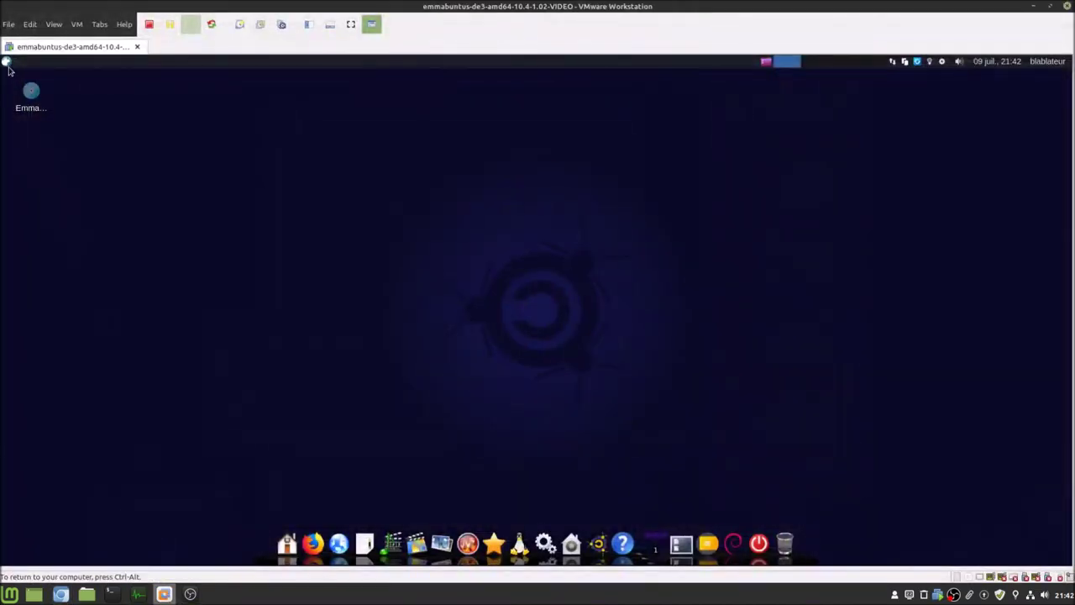
click(7, 61)
text(gtk)
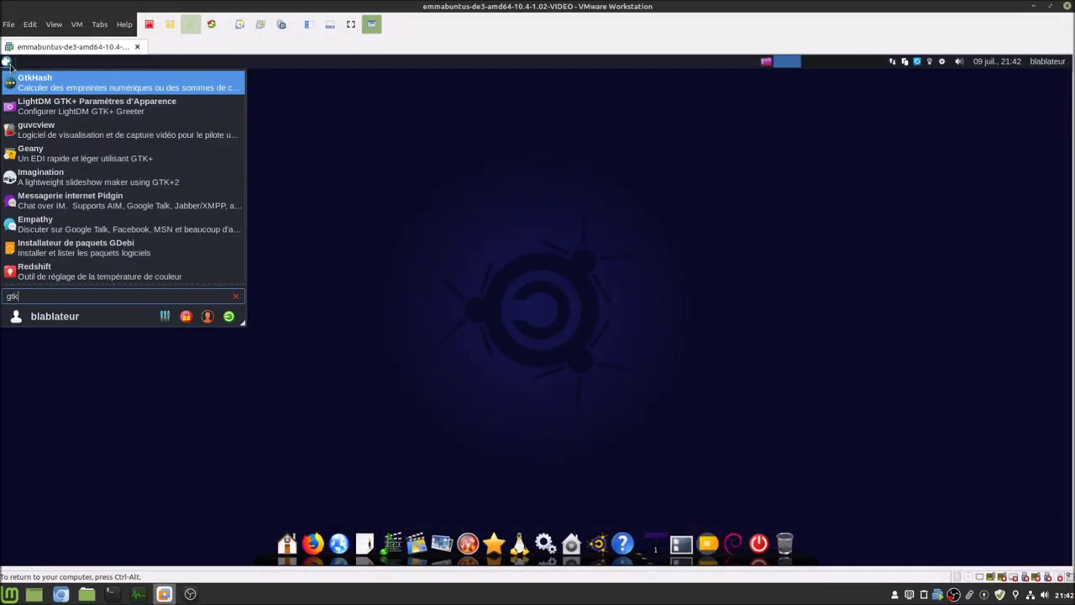
click(49, 81)
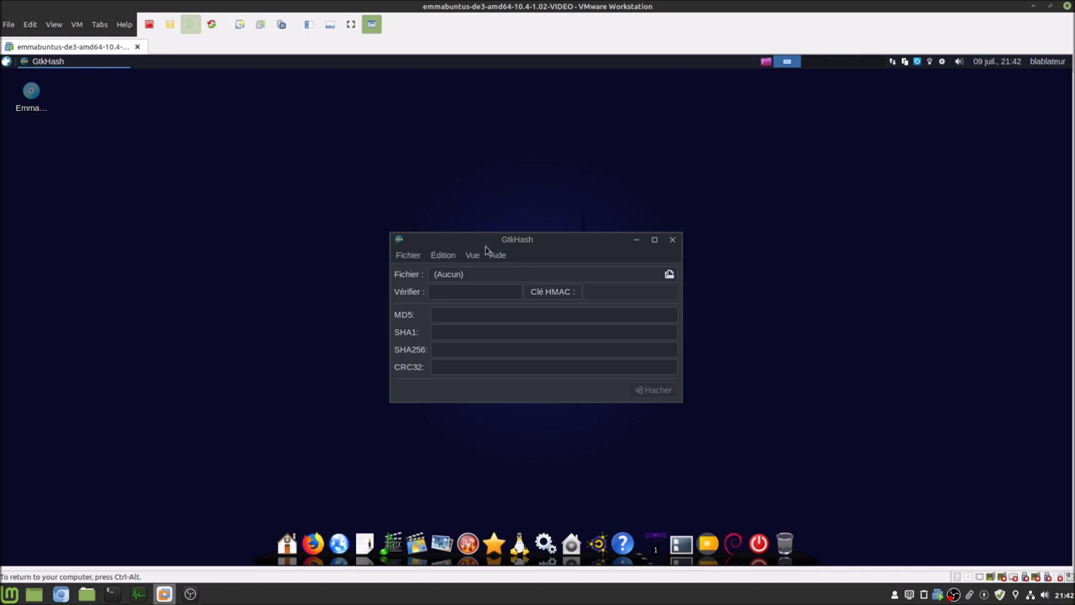
click(512, 274)
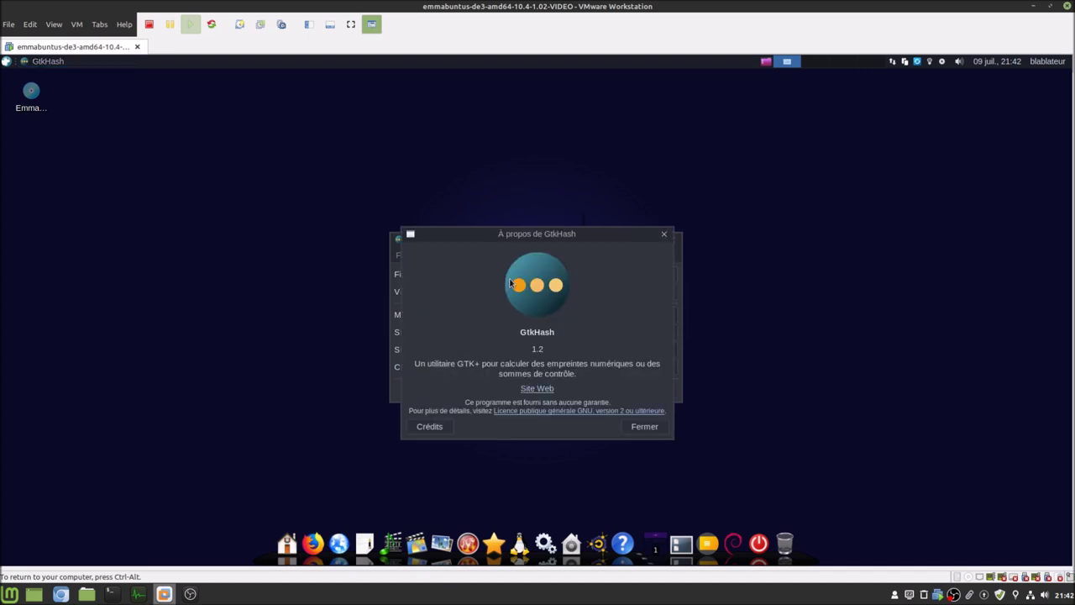
click(656, 426)
click(409, 256)
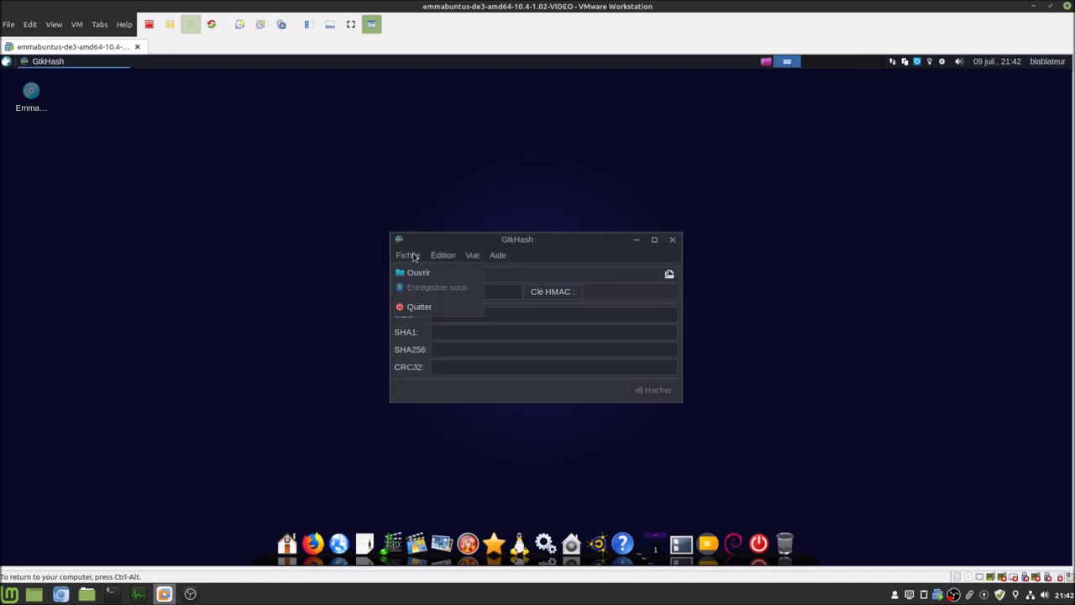
click(403, 307)
click(59, 593)
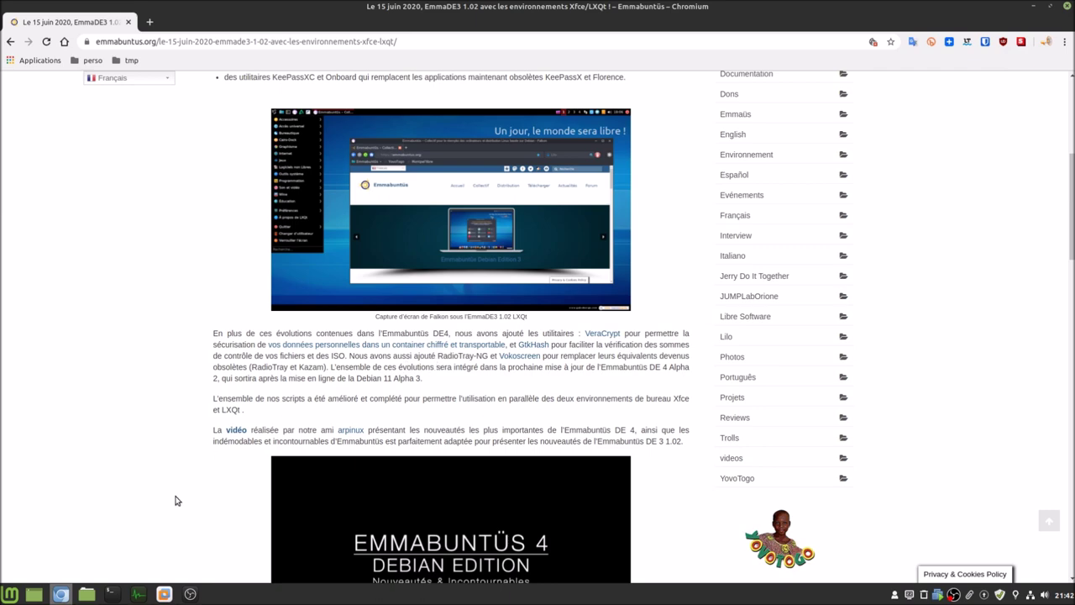
click(165, 594)
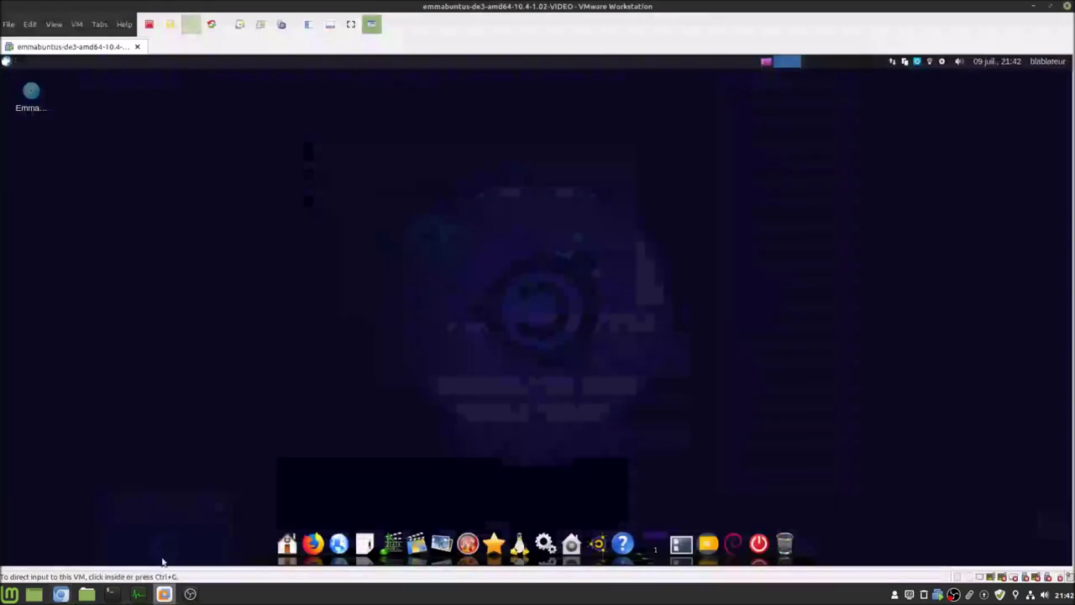
- Open the sound settings and close the Son window again
click(1045, 595)
click(1002, 569)
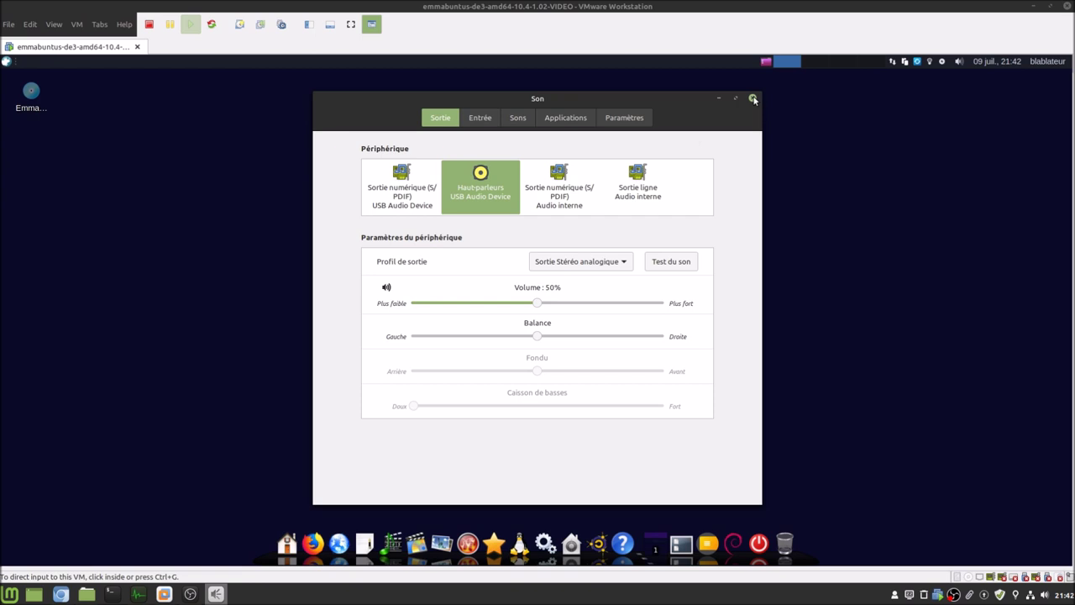
click(753, 99)
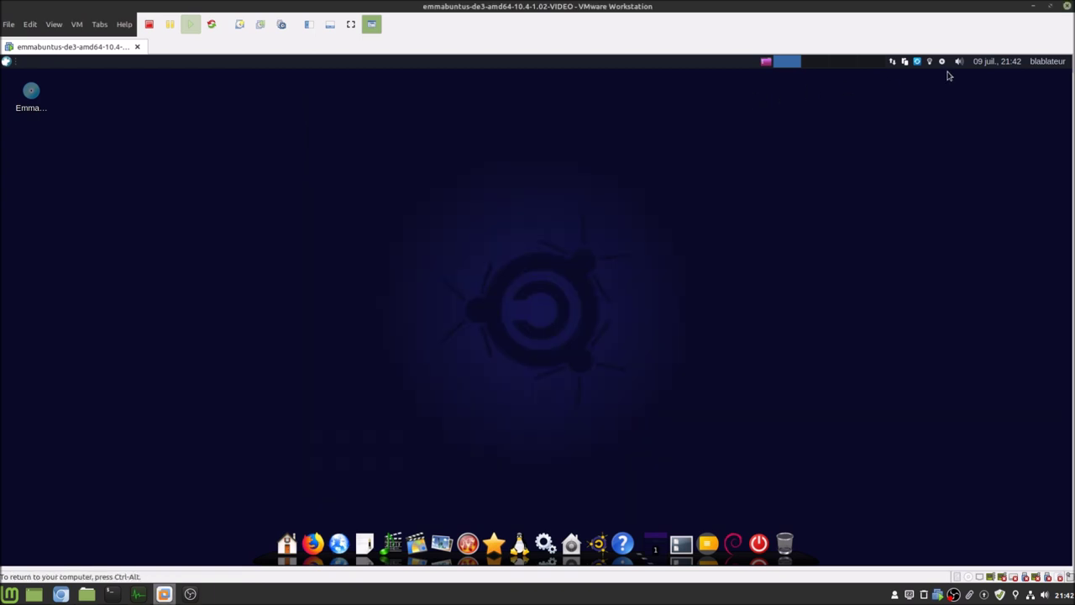
- Raise the guest's main output volume to about half from the panel speaker control
click(959, 63)
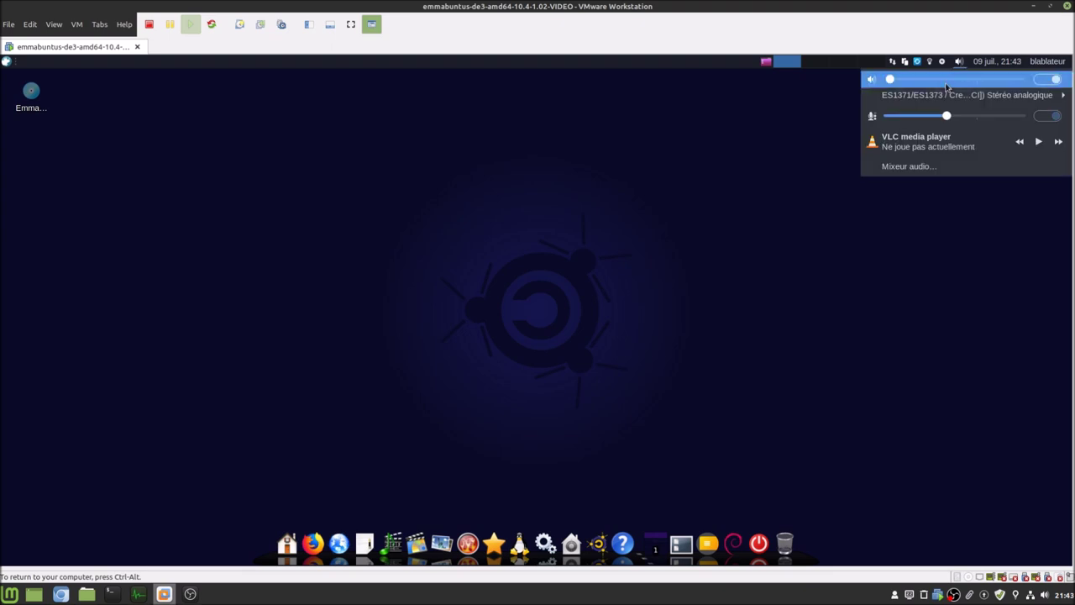
click(949, 80)
click(490, 216)
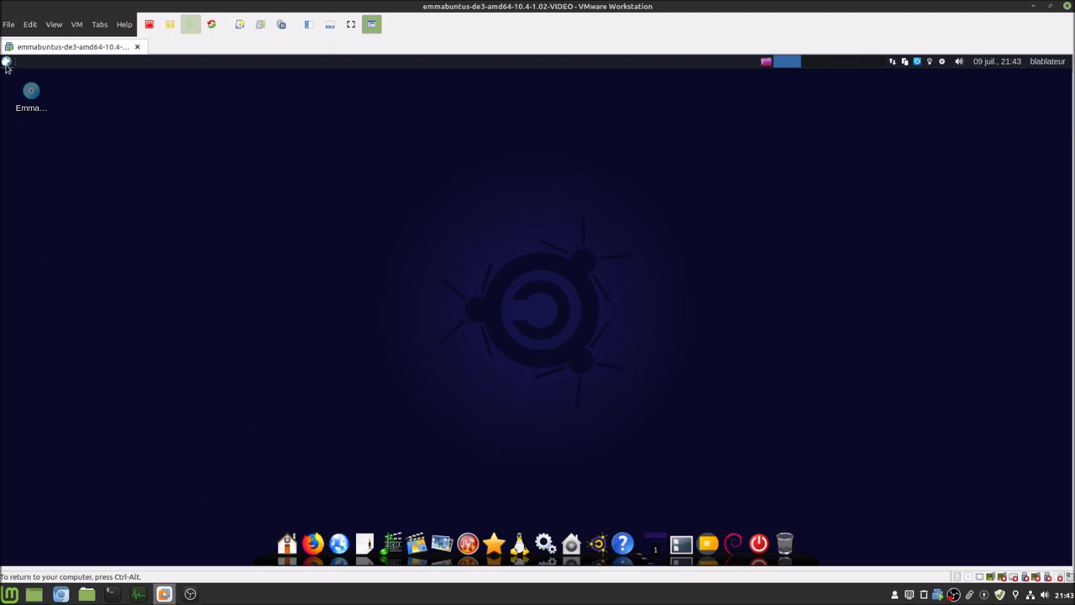
- Launch SMTube from an 'sm' search and play the Olympics protest video
click(6, 62)
text(sm)
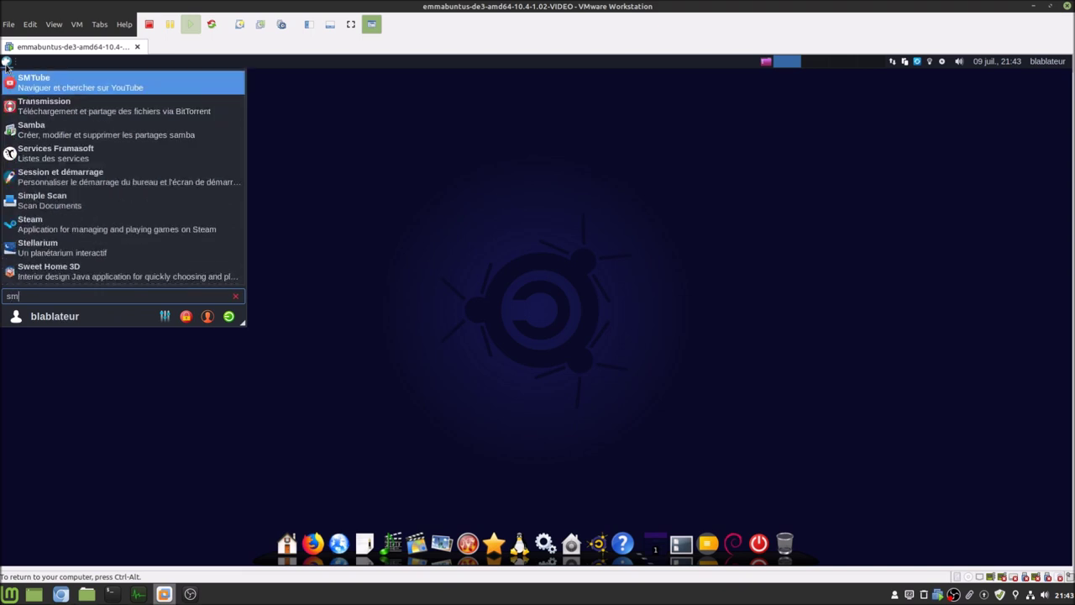
click(23, 79)
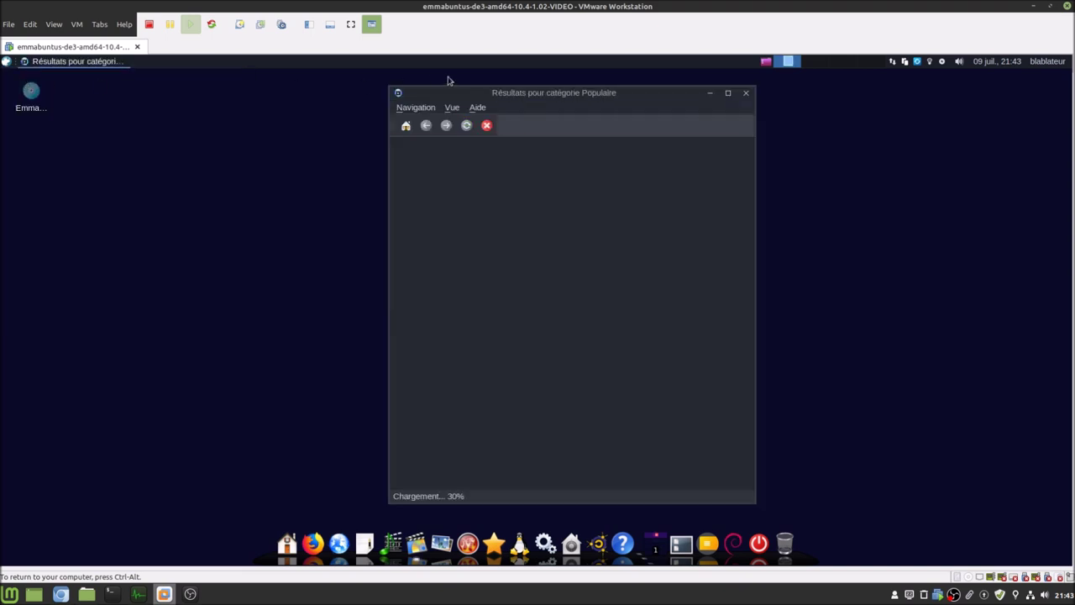
drag(483, 98, 449, 92)
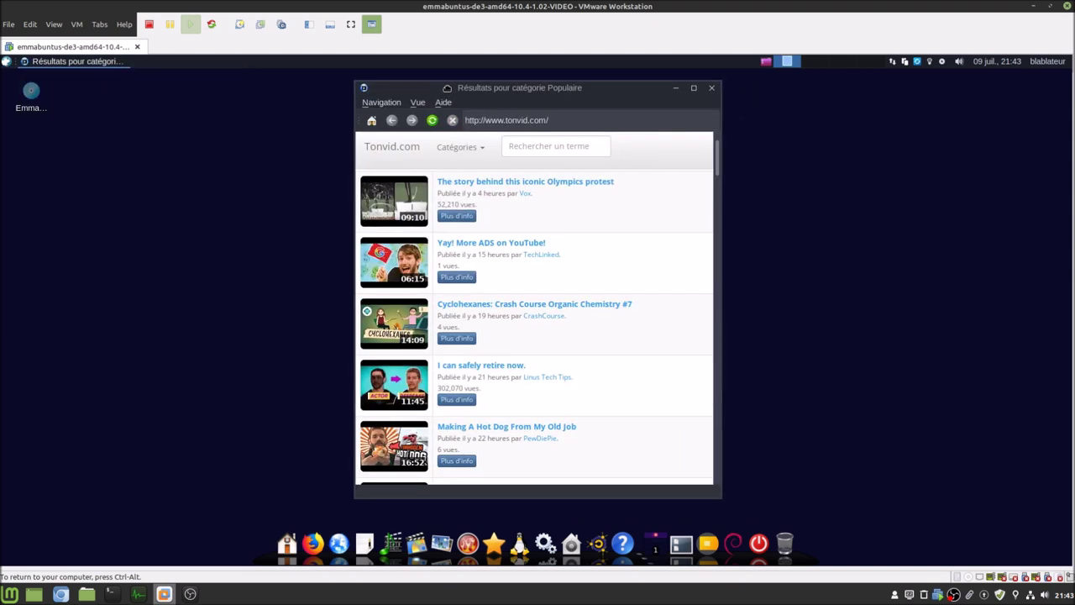
click(528, 147)
click(545, 186)
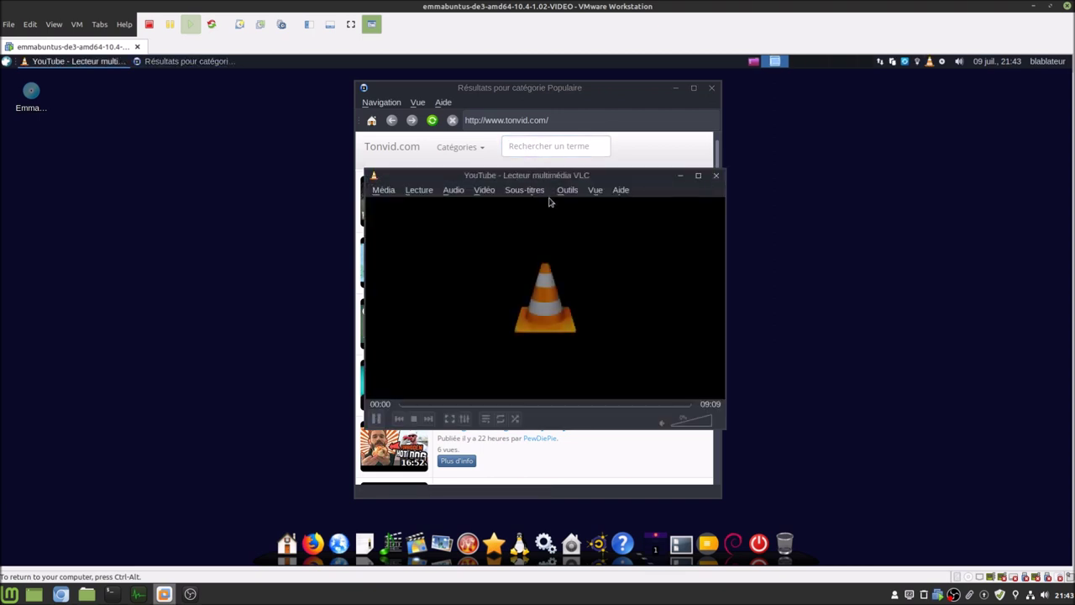
- Quit VLC and SMTube, check the Chromium article, then reopen the guest application search
click(383, 190)
click(409, 379)
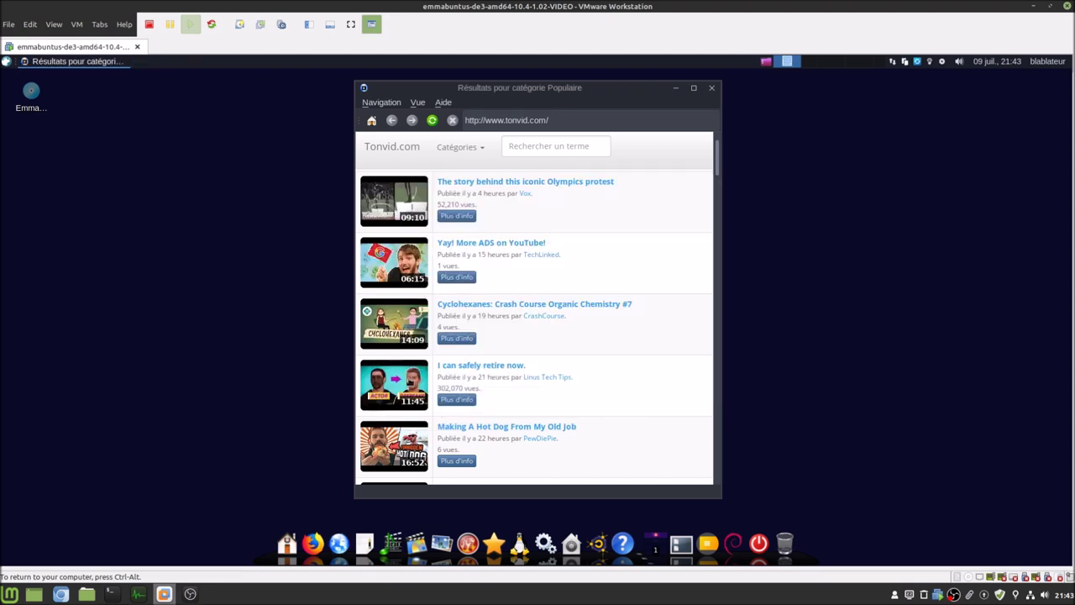
click(712, 88)
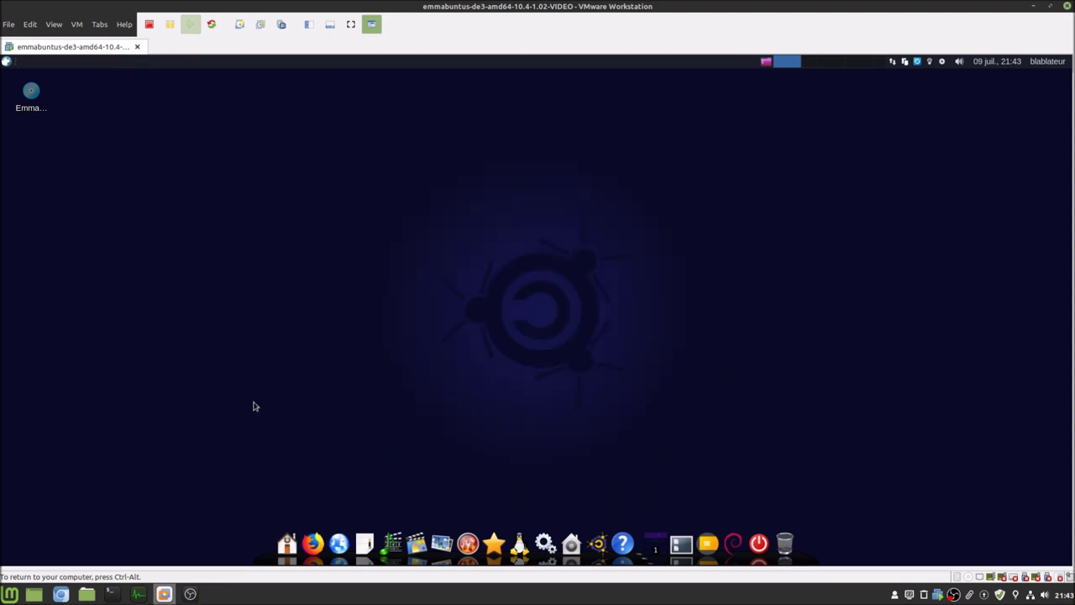
mouse_move(61, 595)
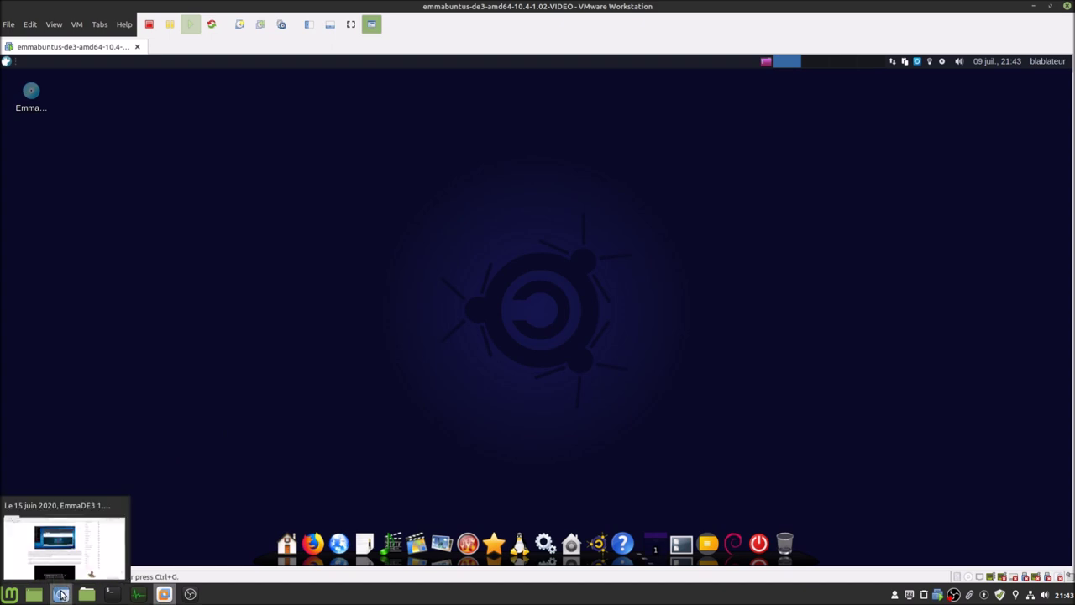
click(62, 595)
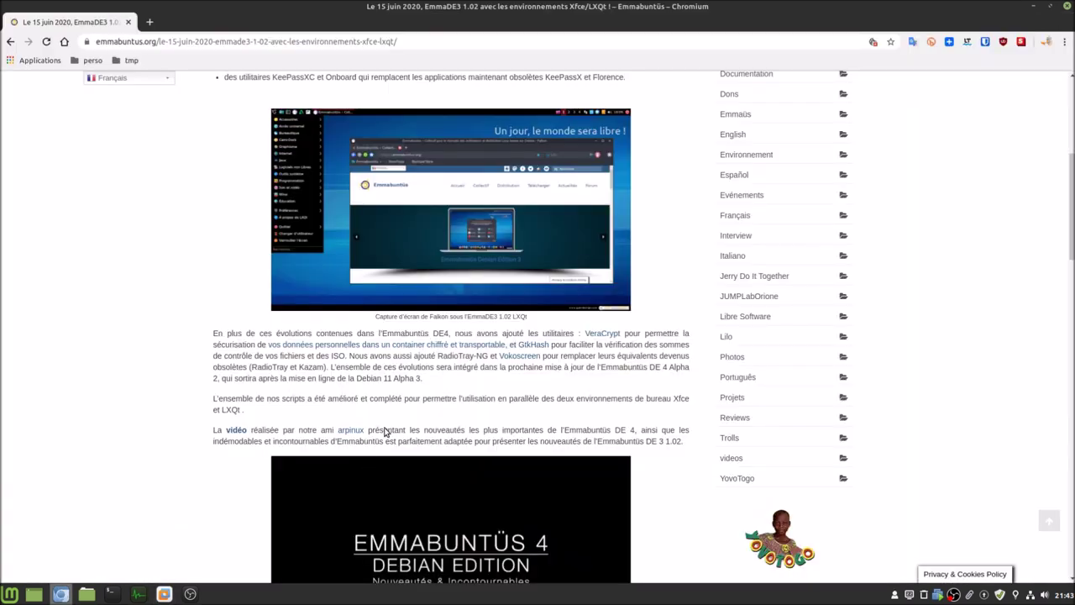
click(164, 593)
click(5, 61)
- Launch Radiotray-NG, play the Belgian station Club FM, then turn it off
text(rad)
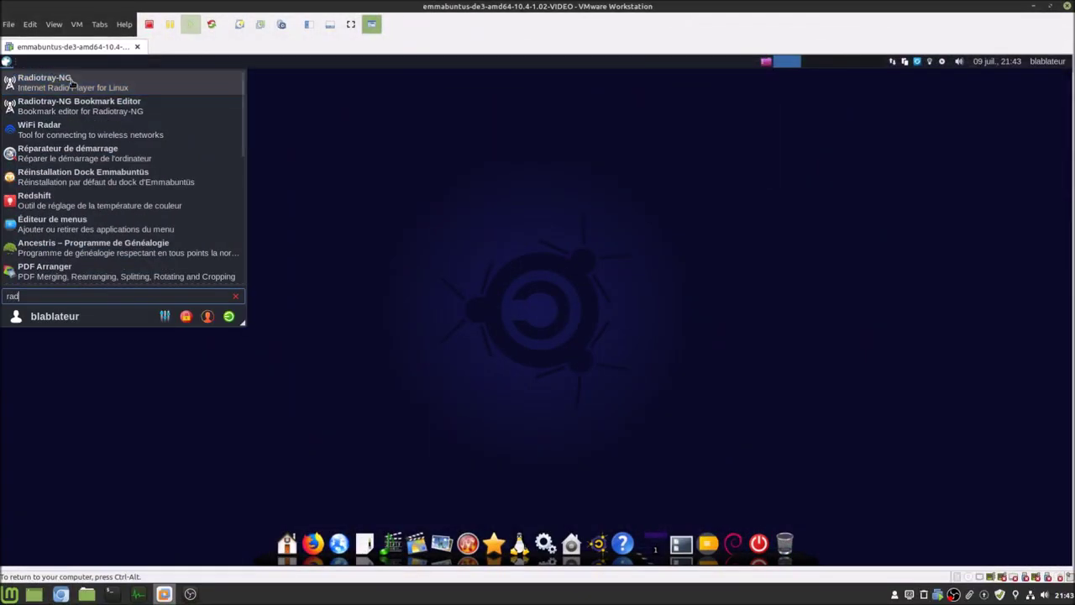
click(74, 82)
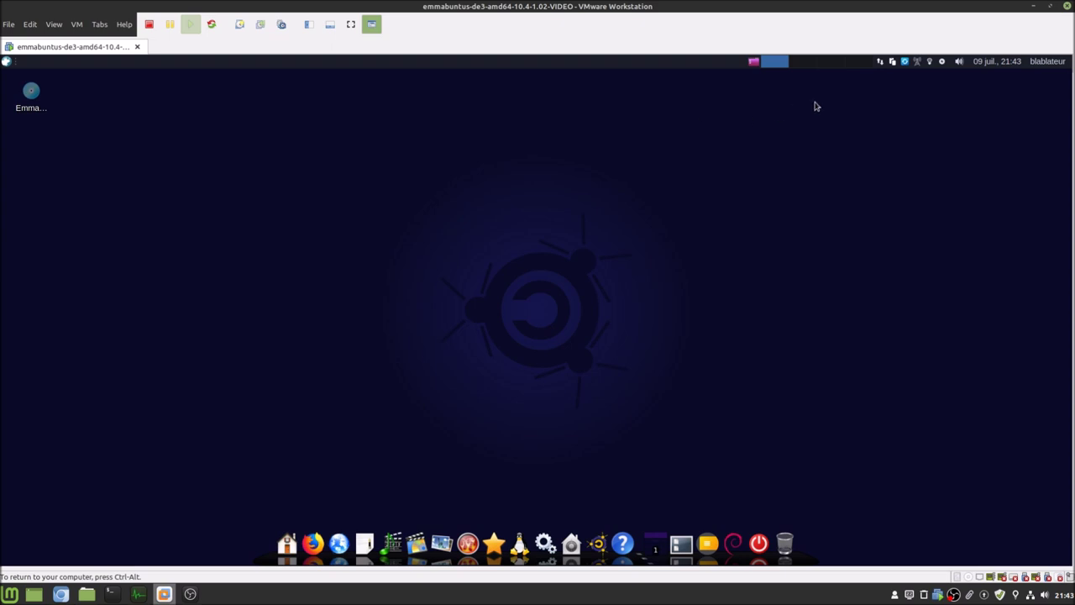
click(919, 64)
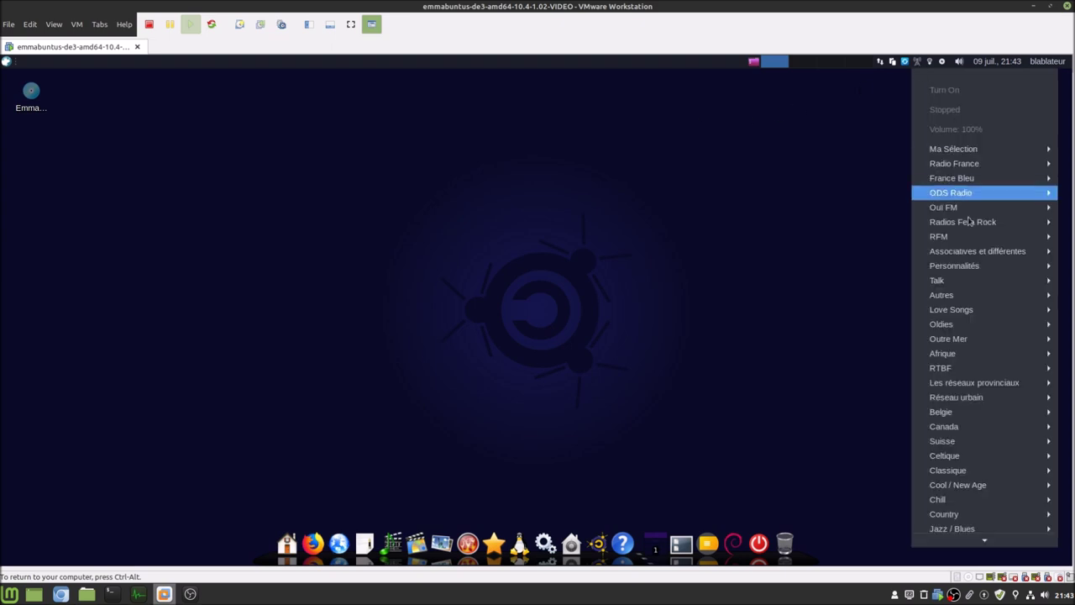
mouse_move(967, 413)
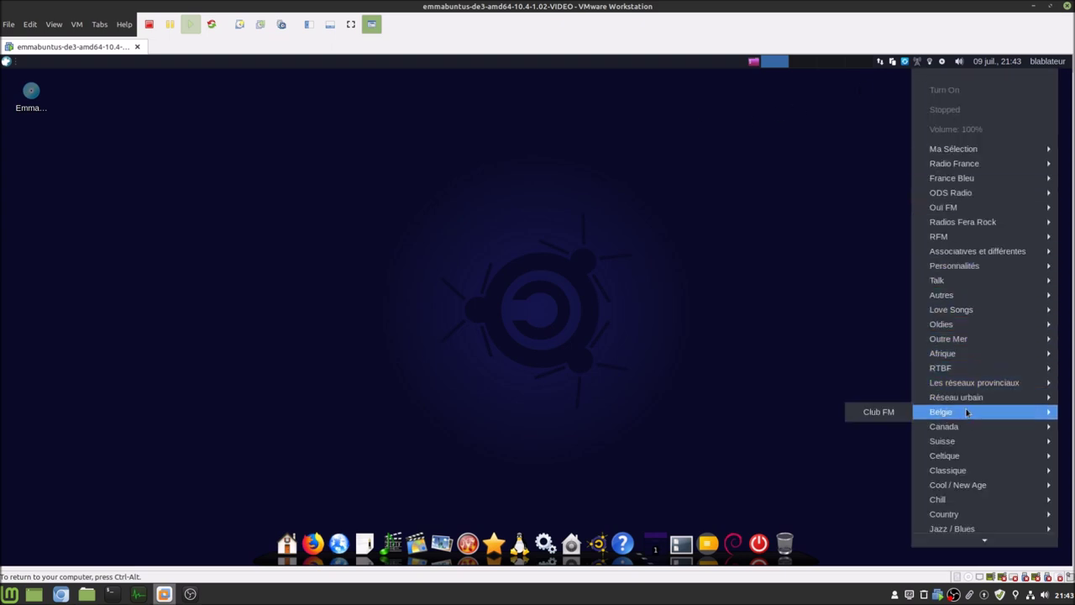
click(881, 413)
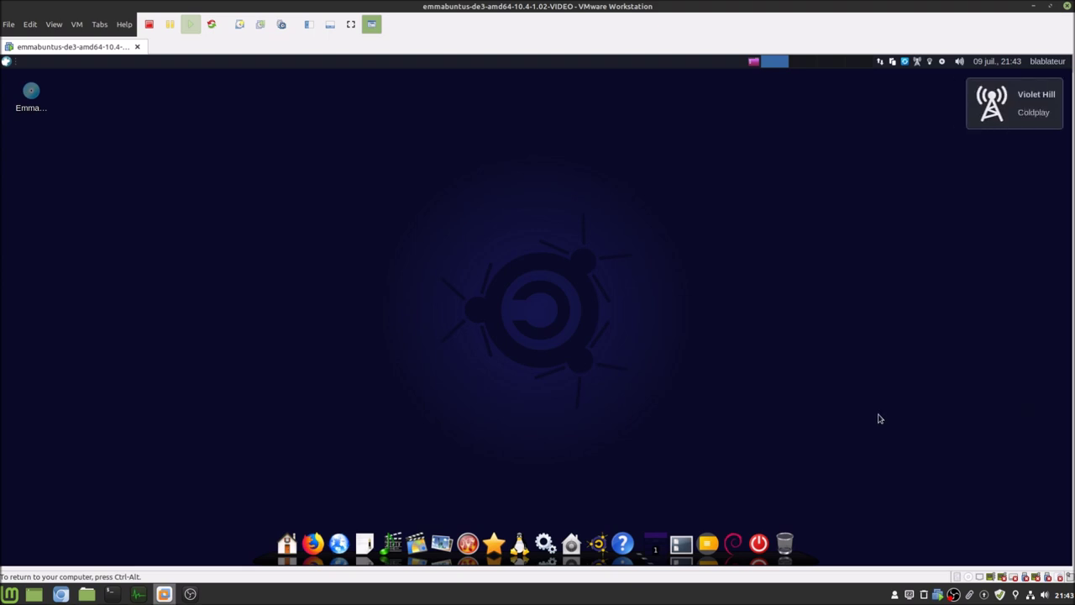
click(917, 62)
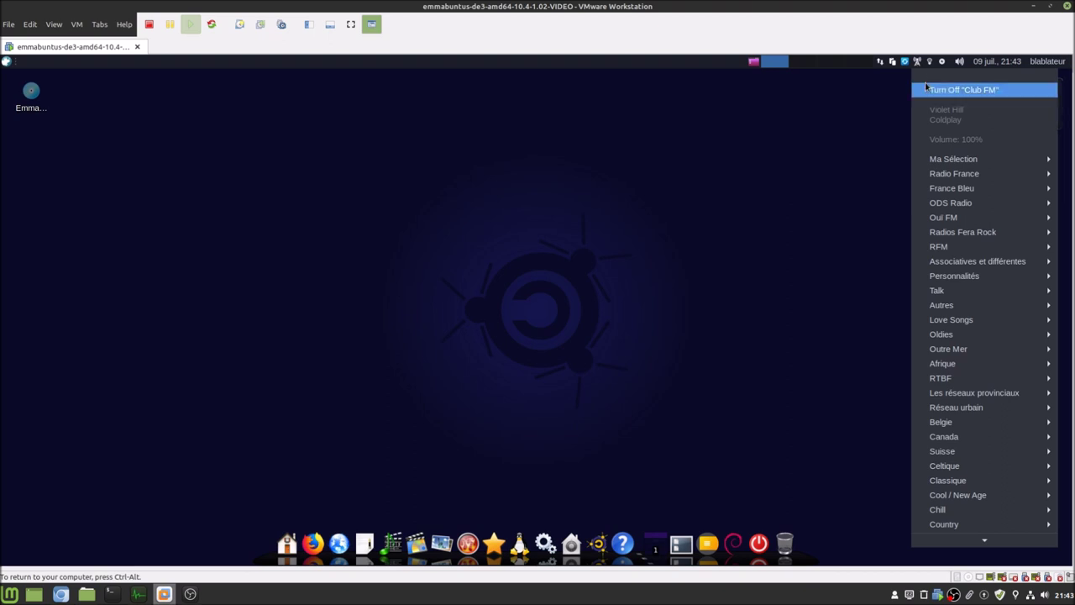
click(922, 88)
- Play the Pop / Rock Covers station, then turn it off
click(917, 63)
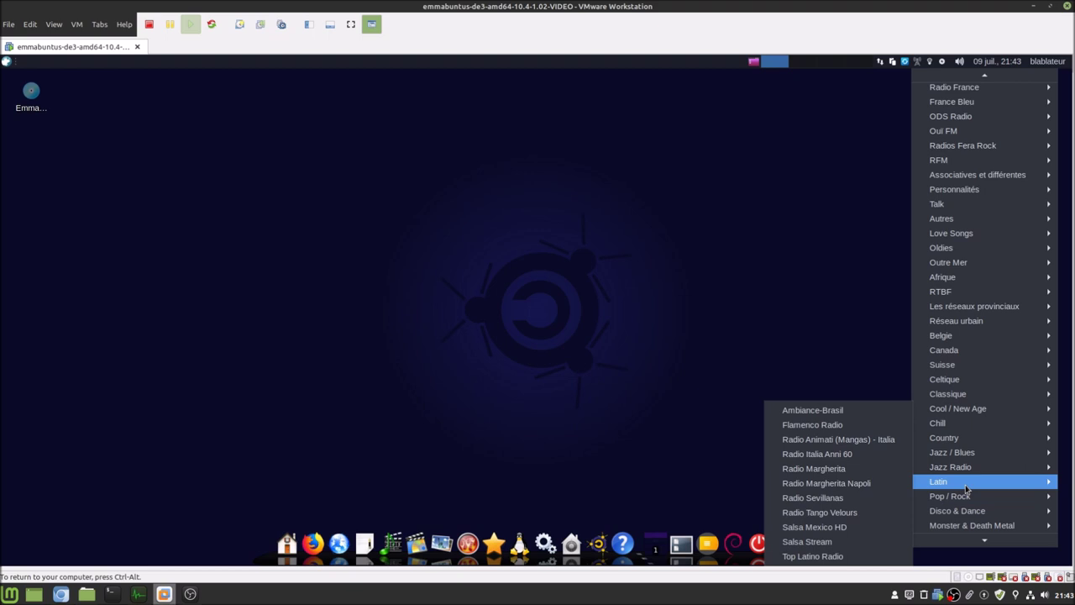
mouse_move(971, 499)
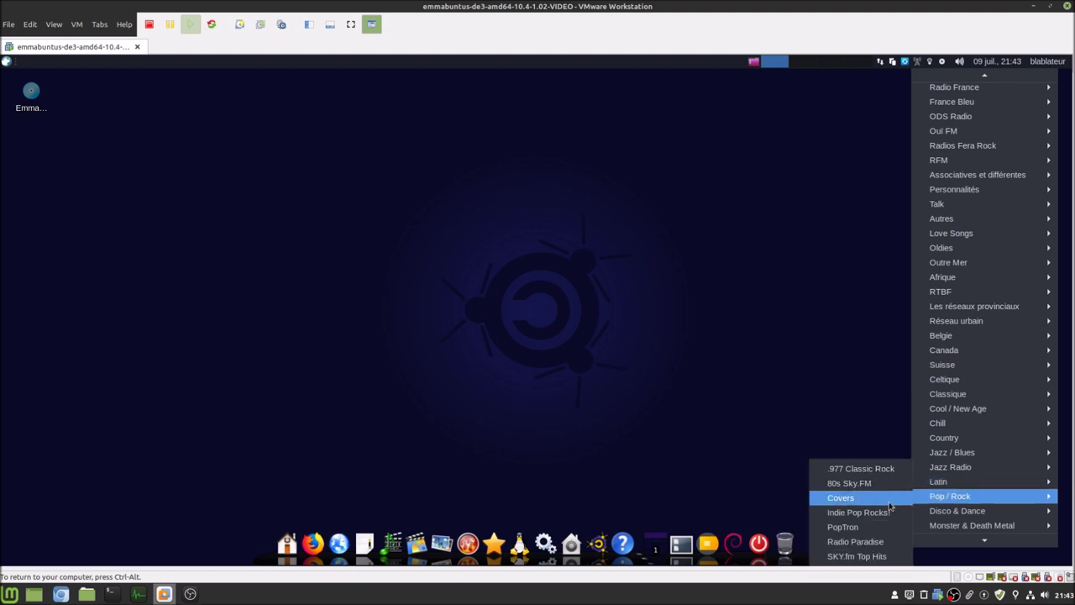
click(841, 497)
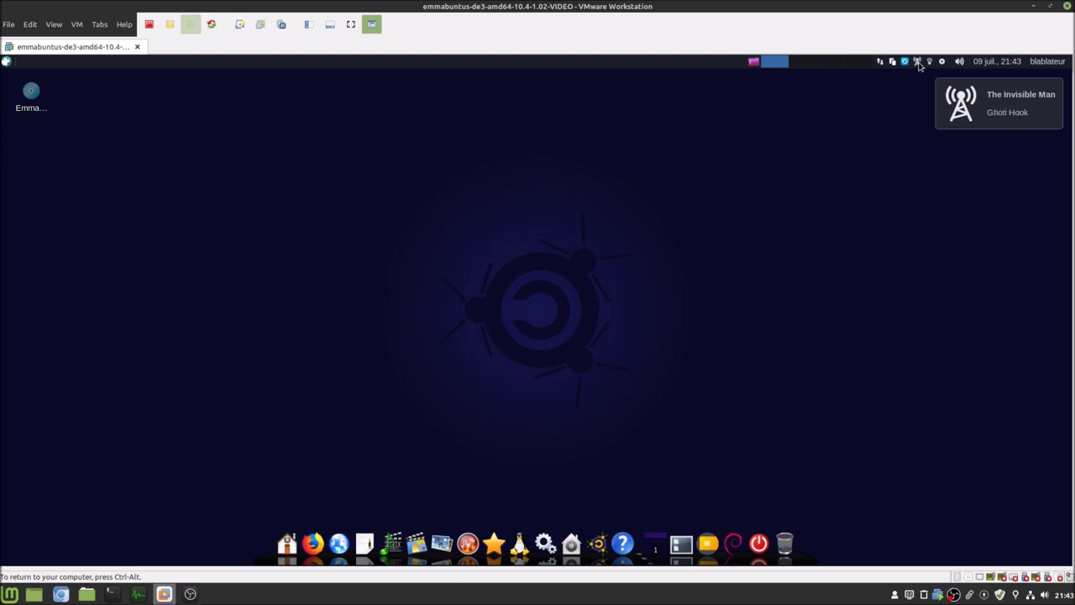
click(918, 63)
click(933, 87)
- Quit Radiotray-NG and bring the Emmabuntüs article back in Chromium
click(918, 63)
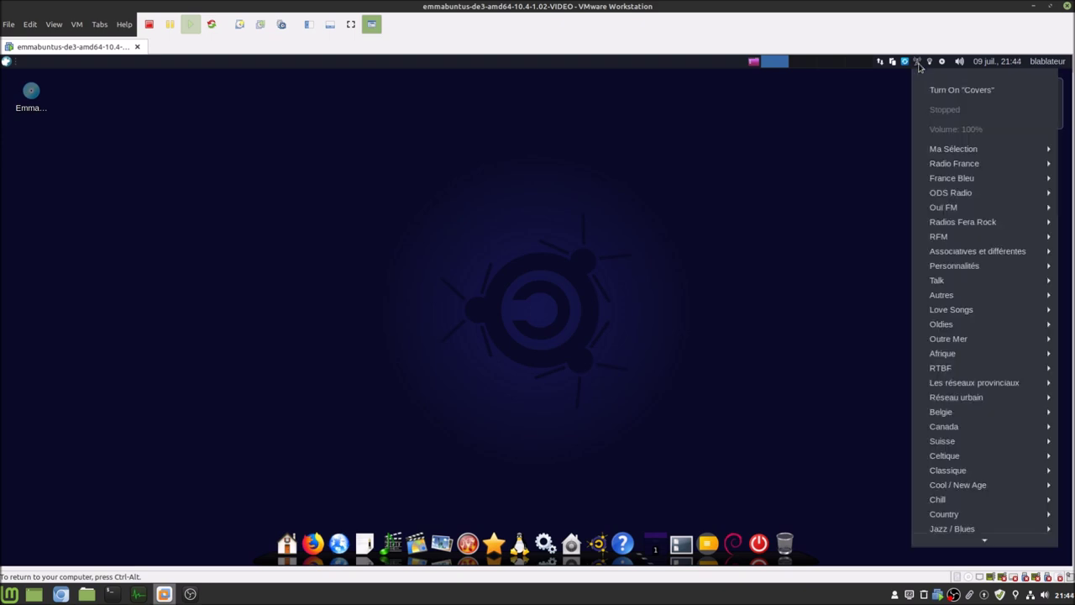
mouse_move(962, 539)
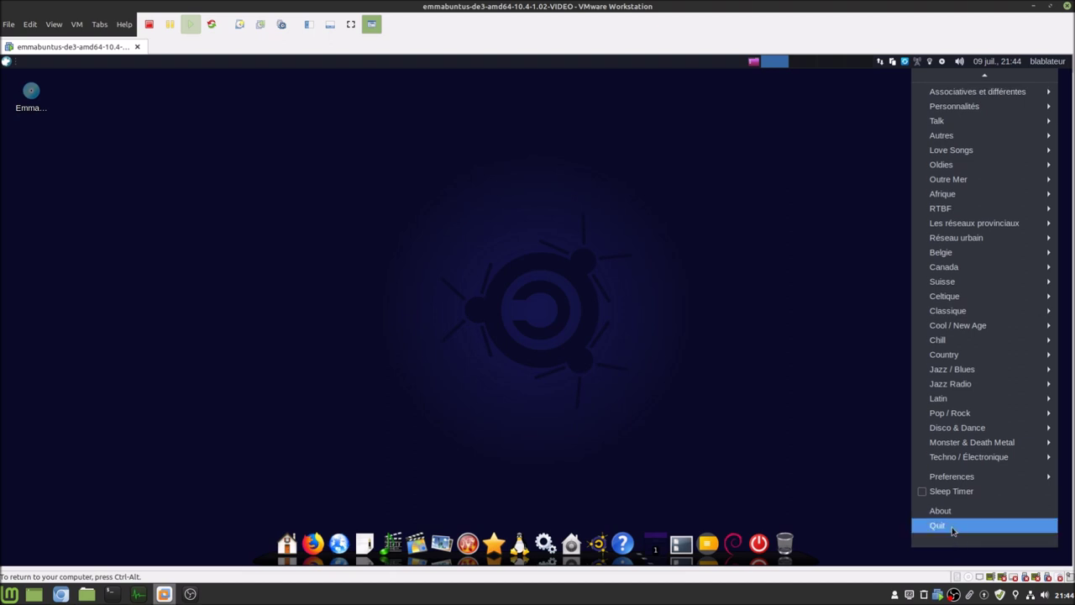
click(953, 526)
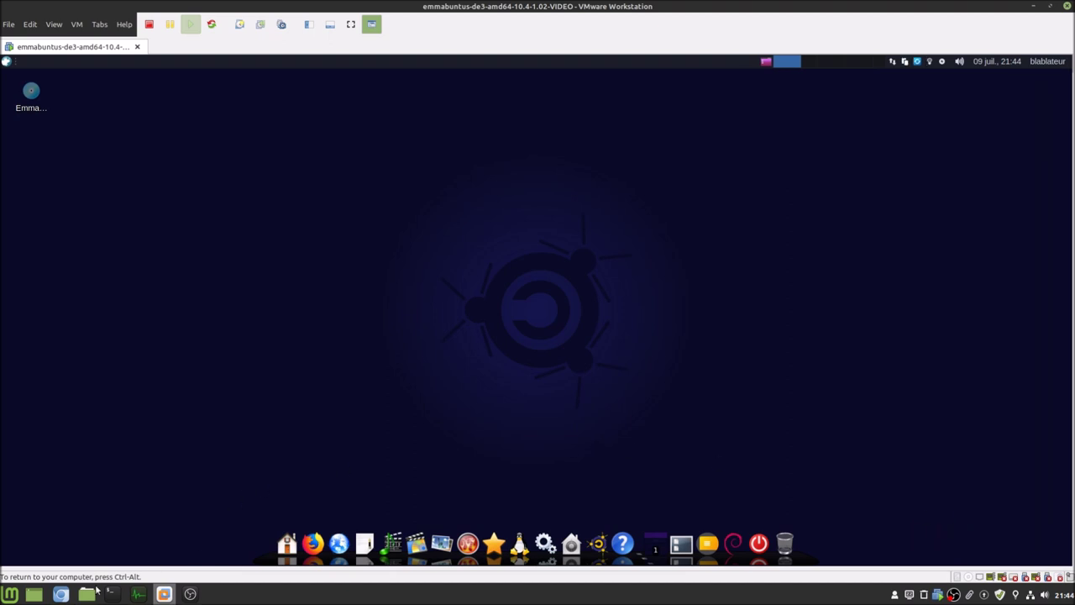
click(61, 595)
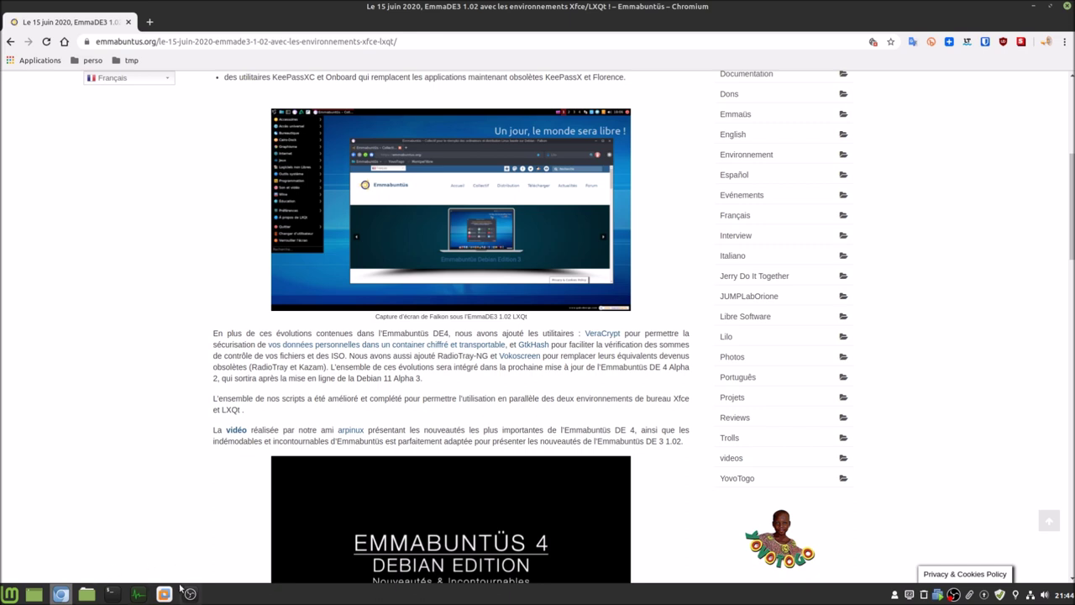
mouse_move(191, 594)
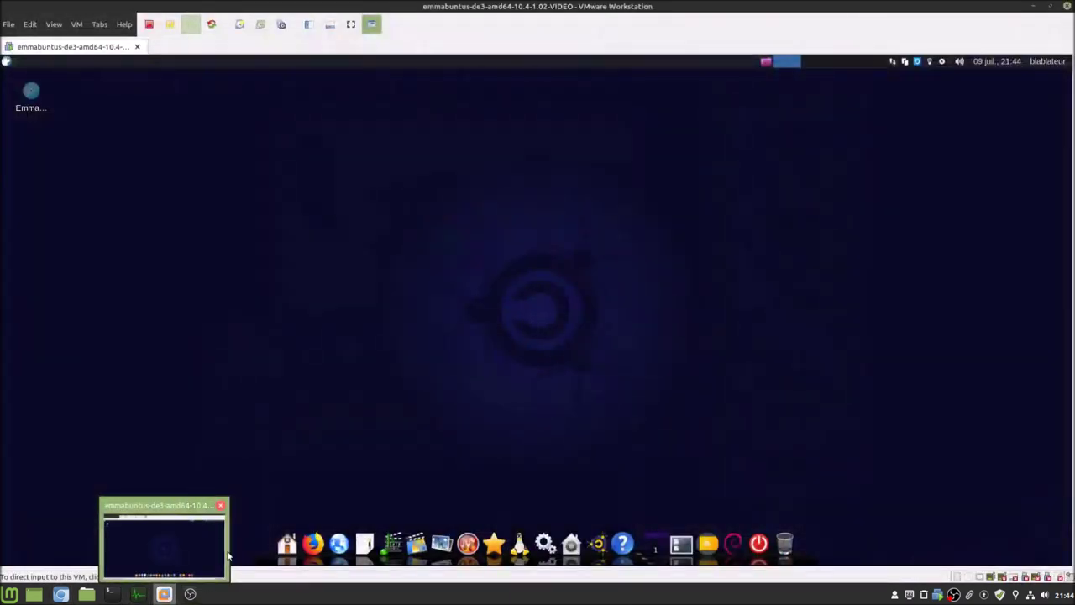
- Launch vokoscreen and record a 12-second screen capture, moving its window aside
click(7, 62)
text(voko)
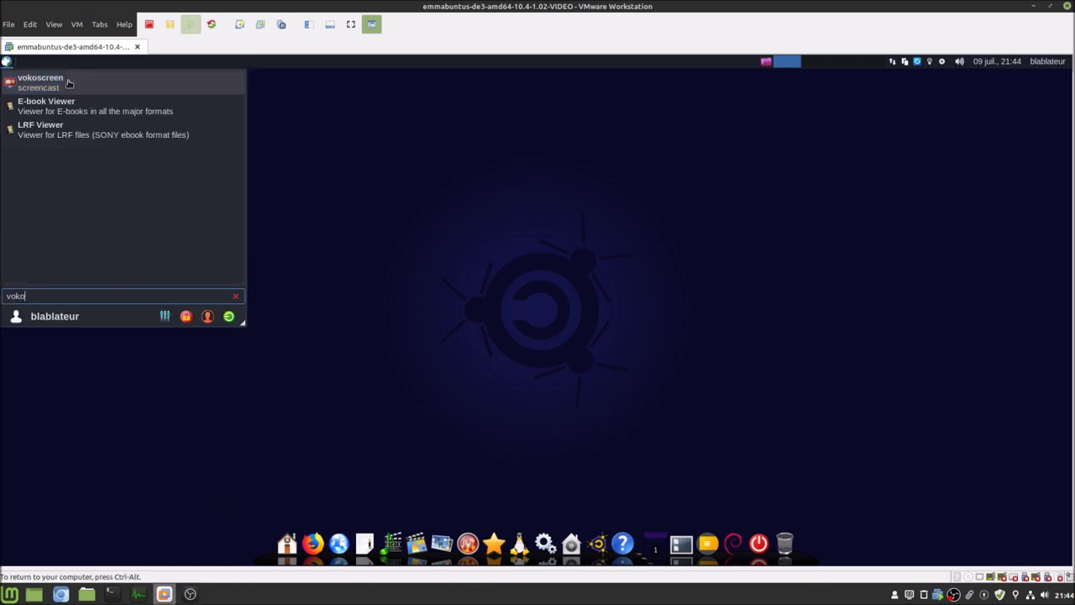
click(66, 82)
drag(165, 102, 507, 195)
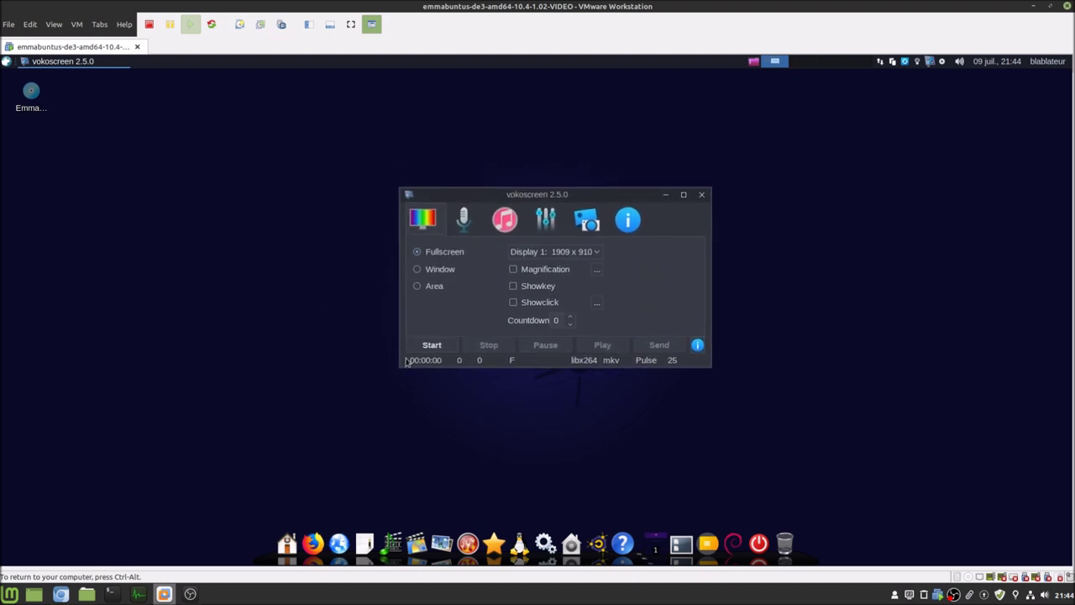
click(437, 346)
drag(607, 199, 811, 123)
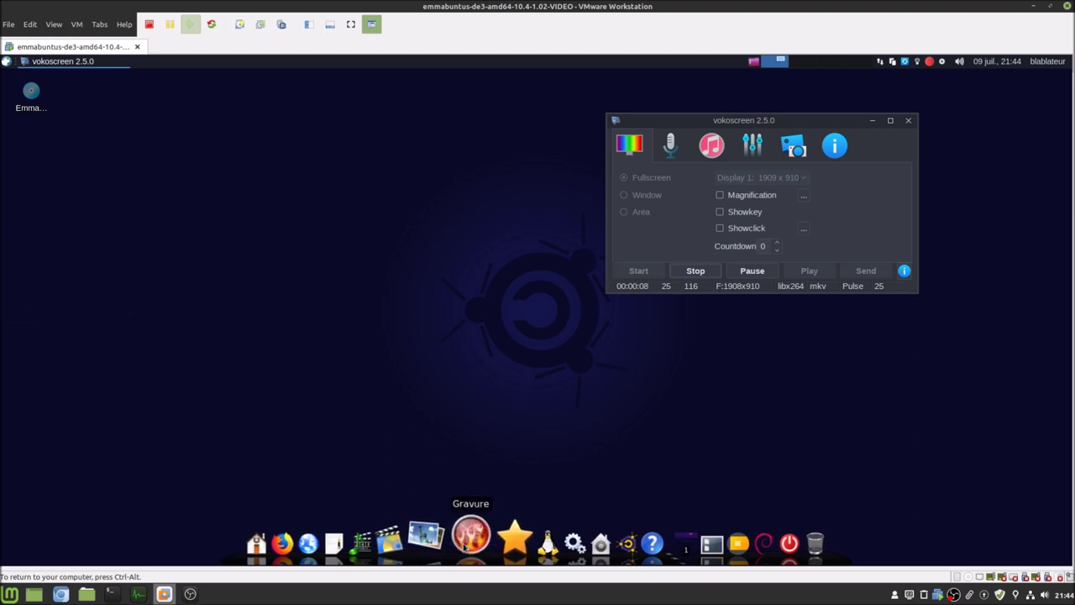
mouse_move(466, 544)
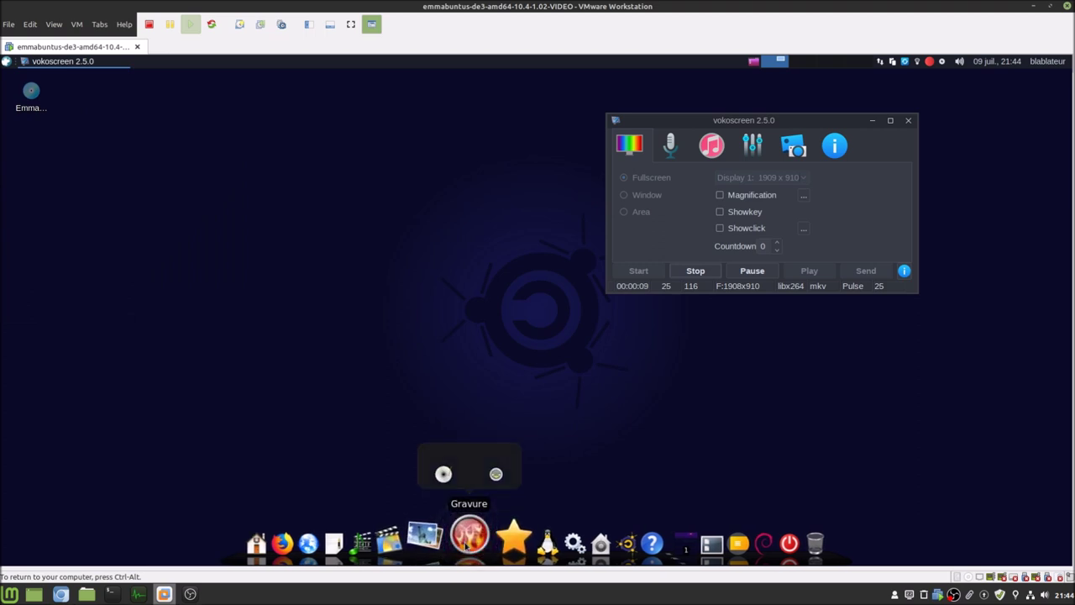
click(696, 271)
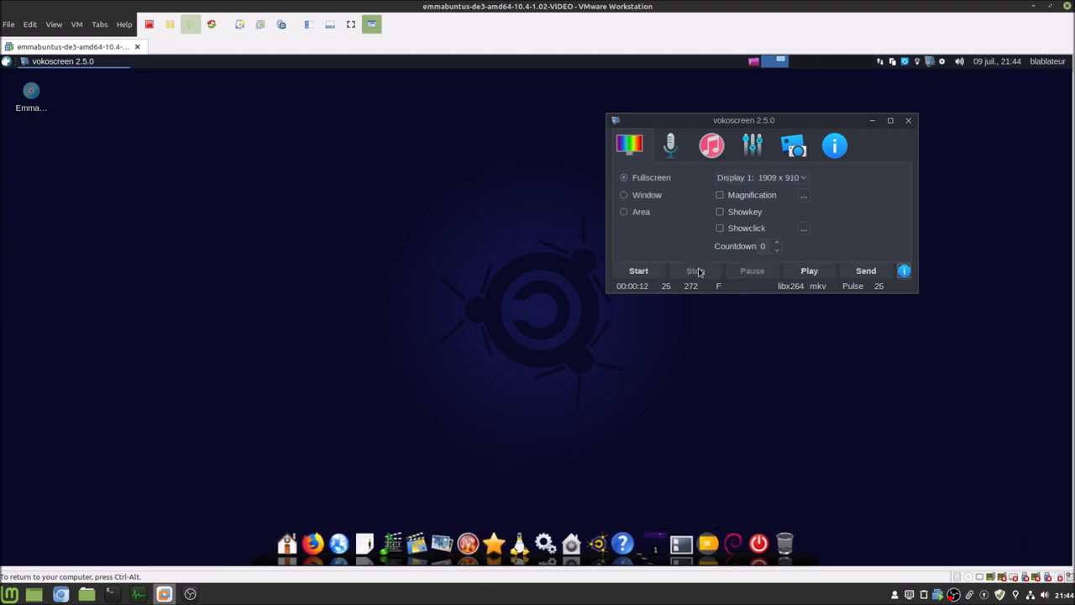
- Play the recorded .mkv clip in VLC, seek ahead, quit VLC, and open the home folder
click(810, 273)
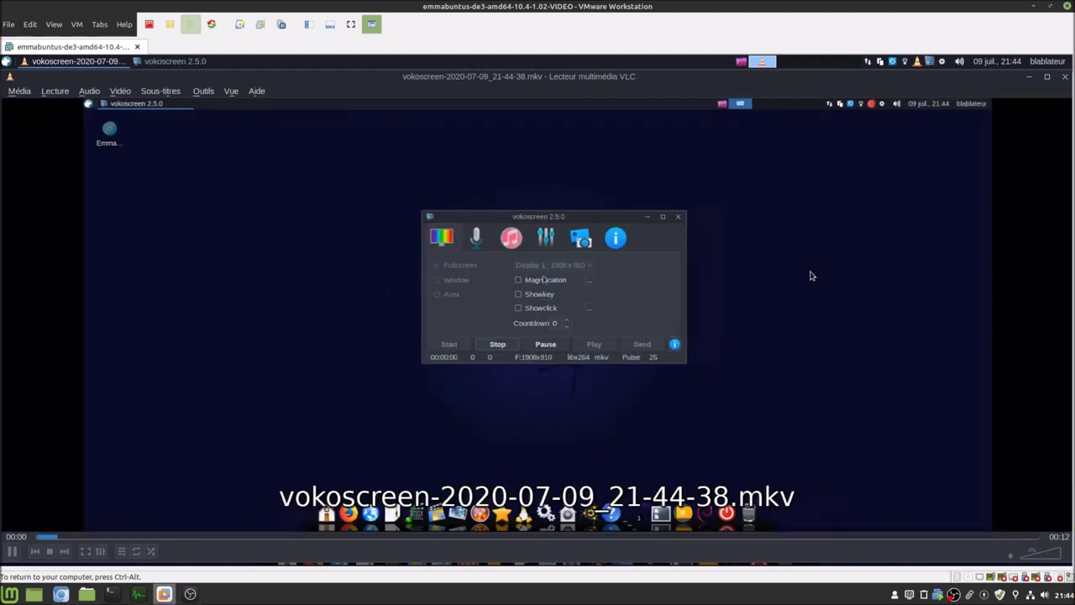
click(286, 538)
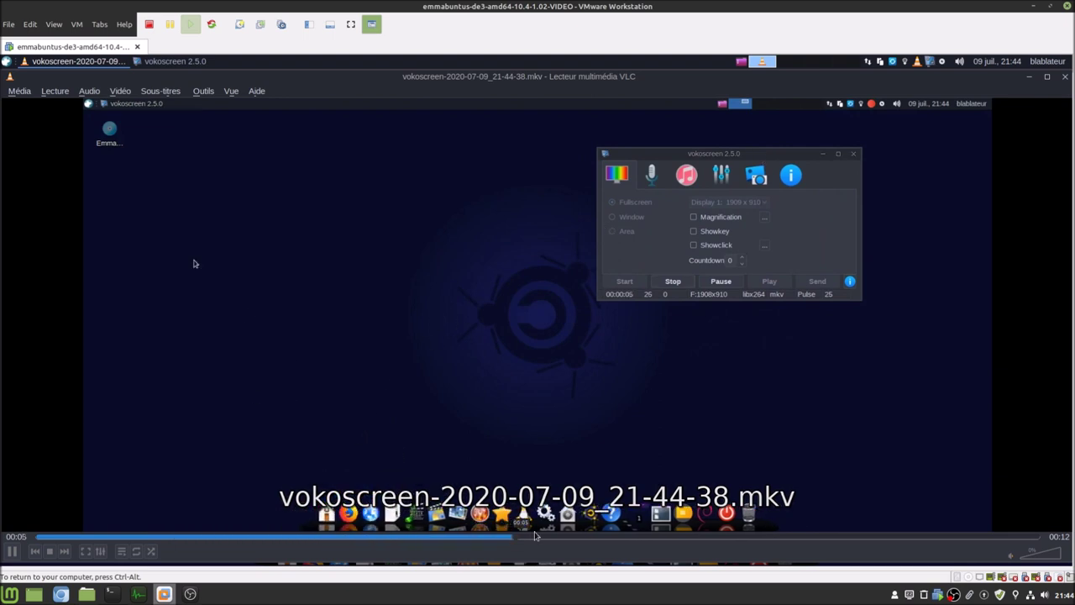
click(19, 92)
click(49, 280)
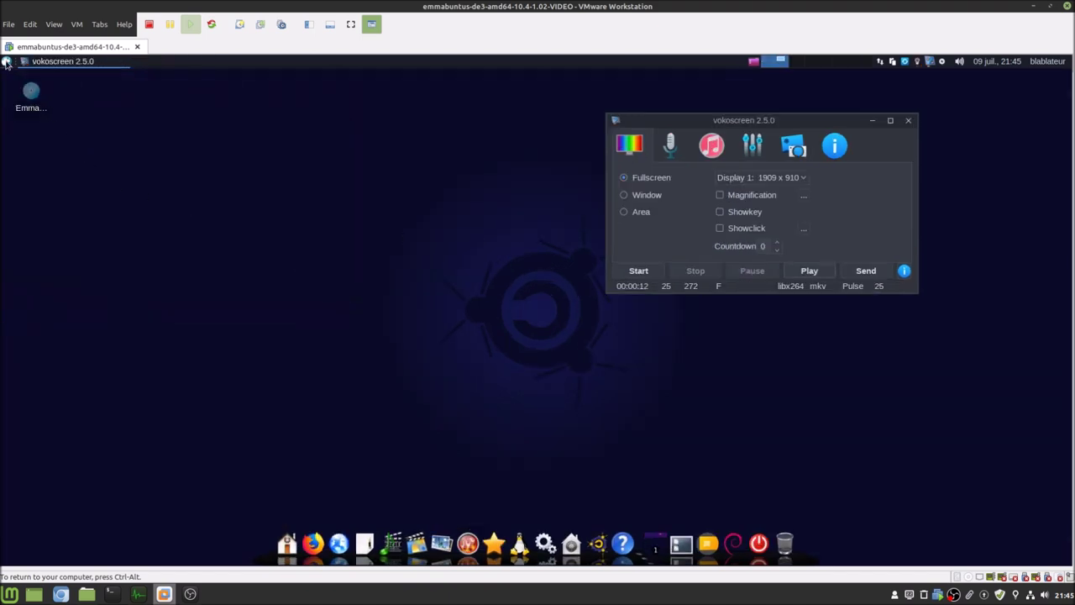
click(291, 542)
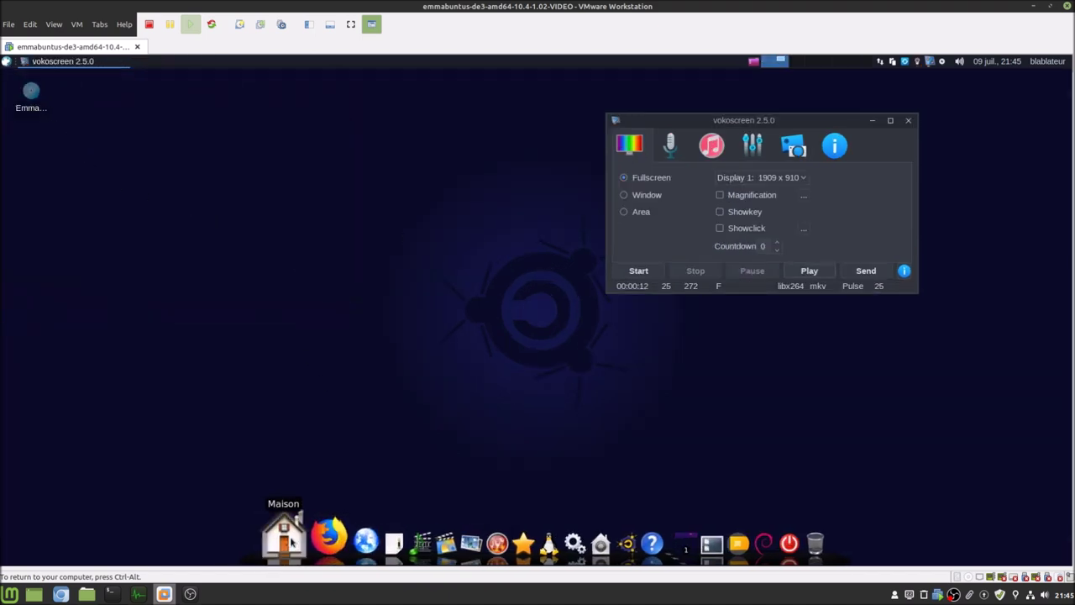
click(37, 303)
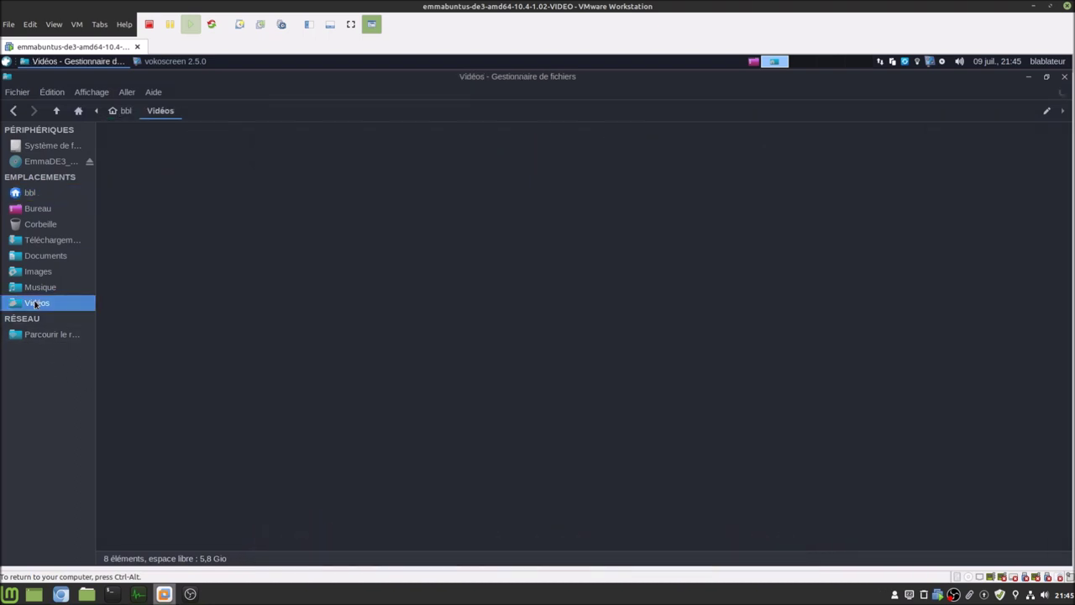
right_click(134, 171)
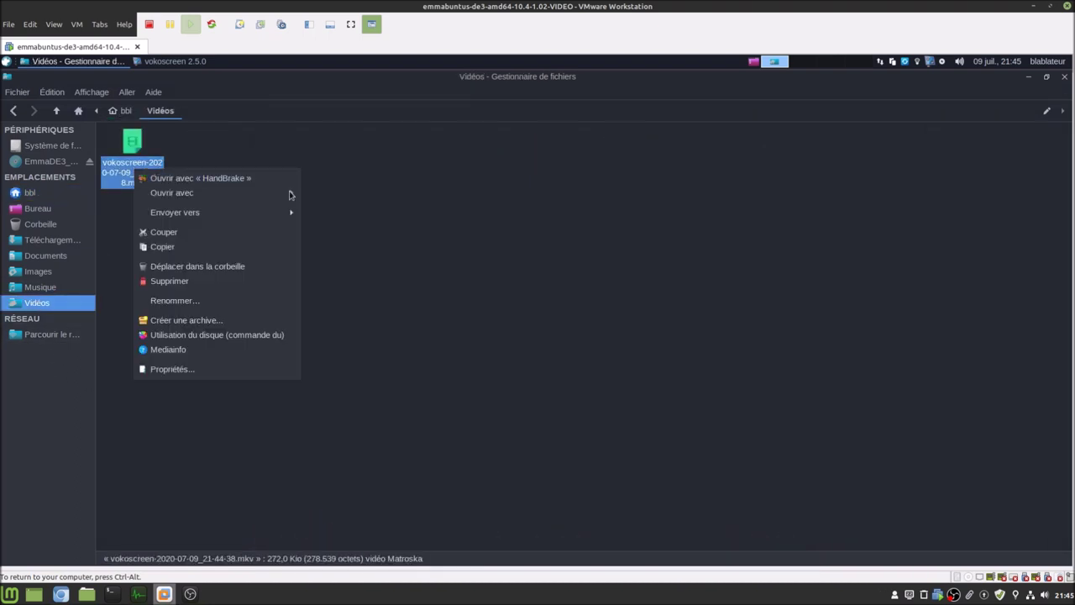
mouse_move(288, 194)
click(394, 207)
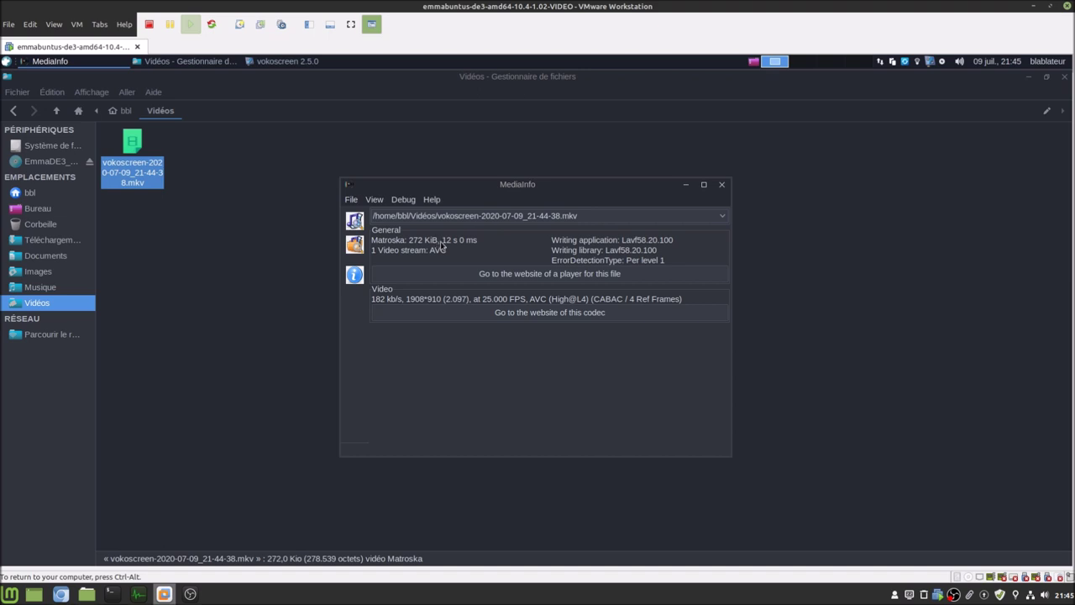
click(351, 200)
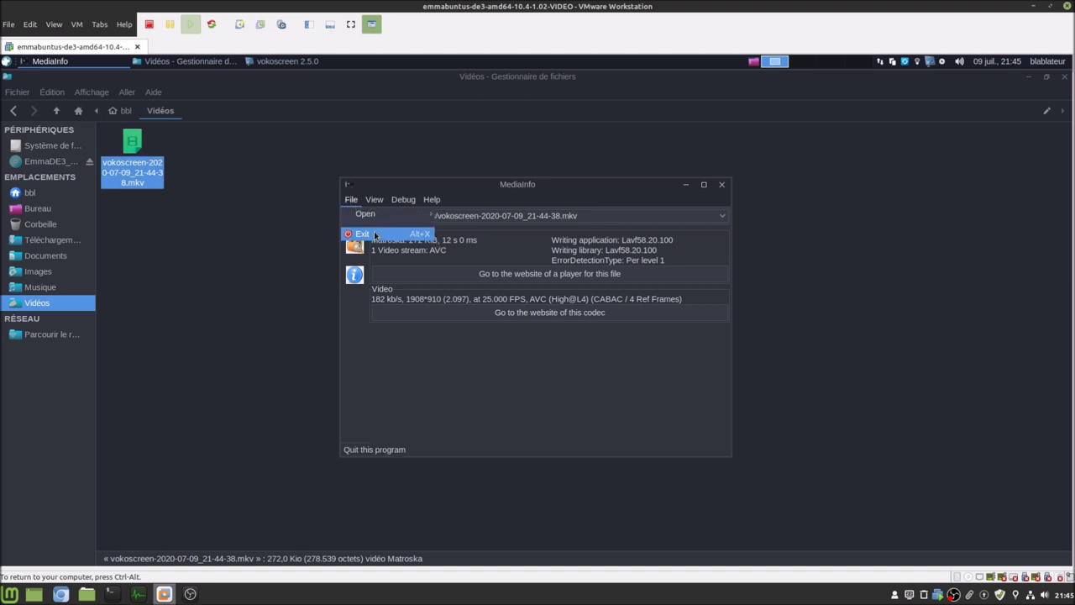
click(375, 234)
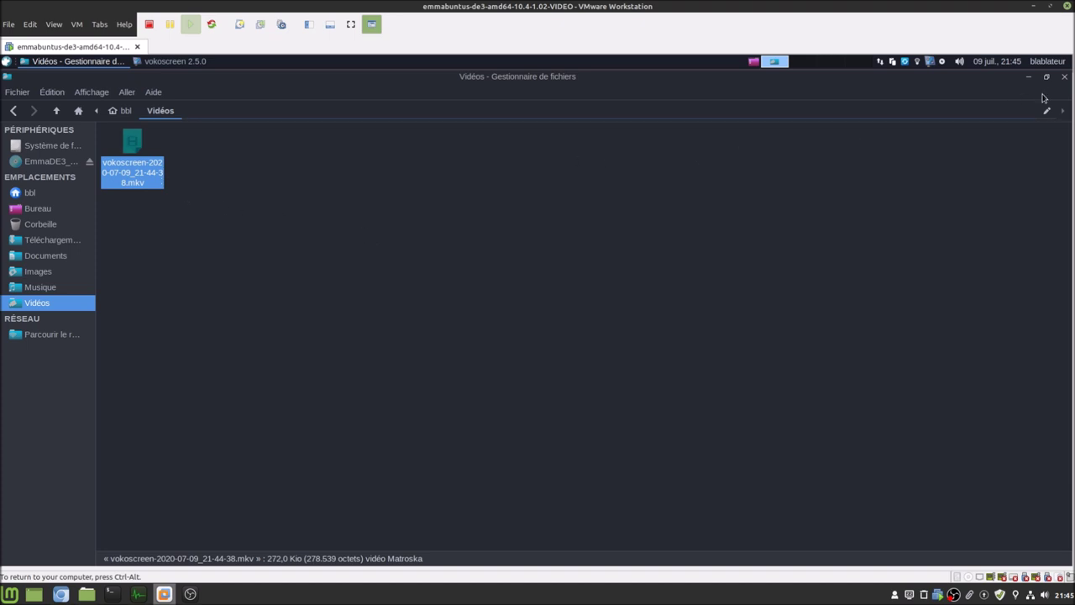
click(1064, 77)
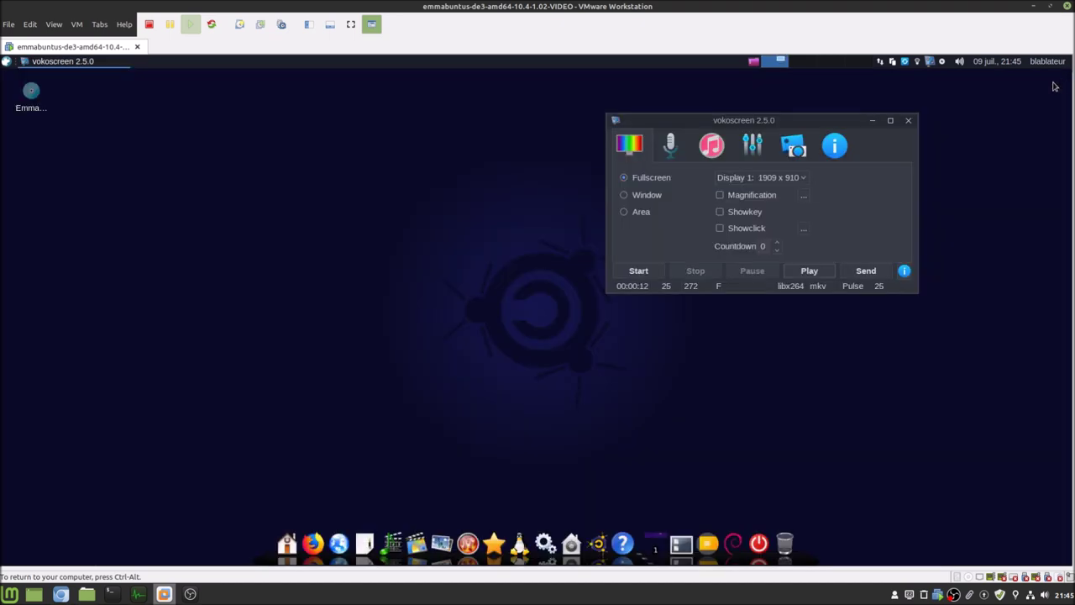
click(65, 593)
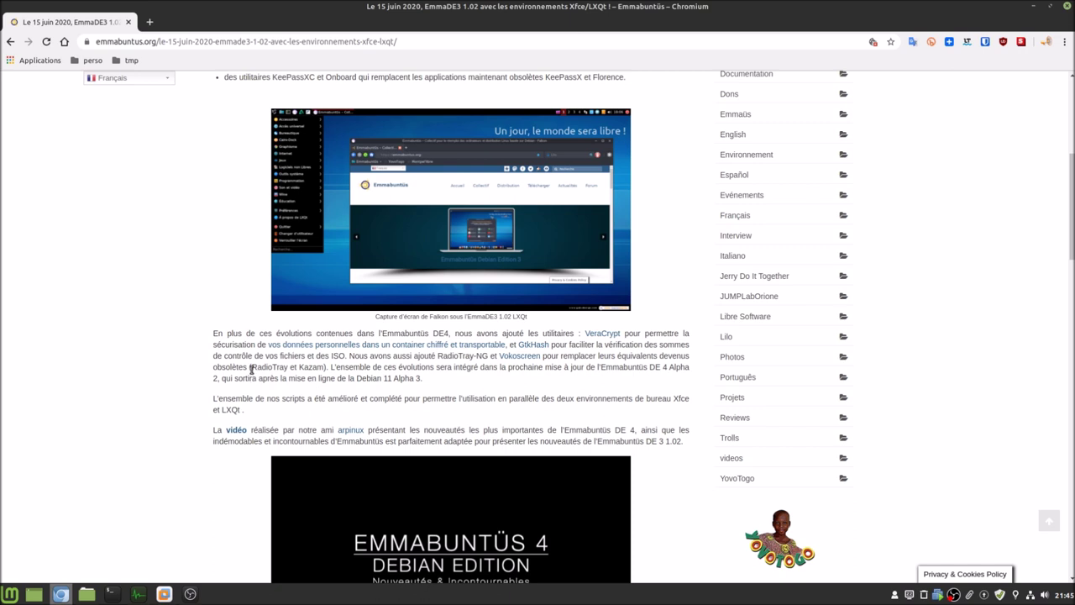
- Highlight the passage on obsolete equivalents, then scroll down the EmmaDE3 1.02 article and back up
drag(252, 367, 285, 365)
scroll(162, 402, down, 2)
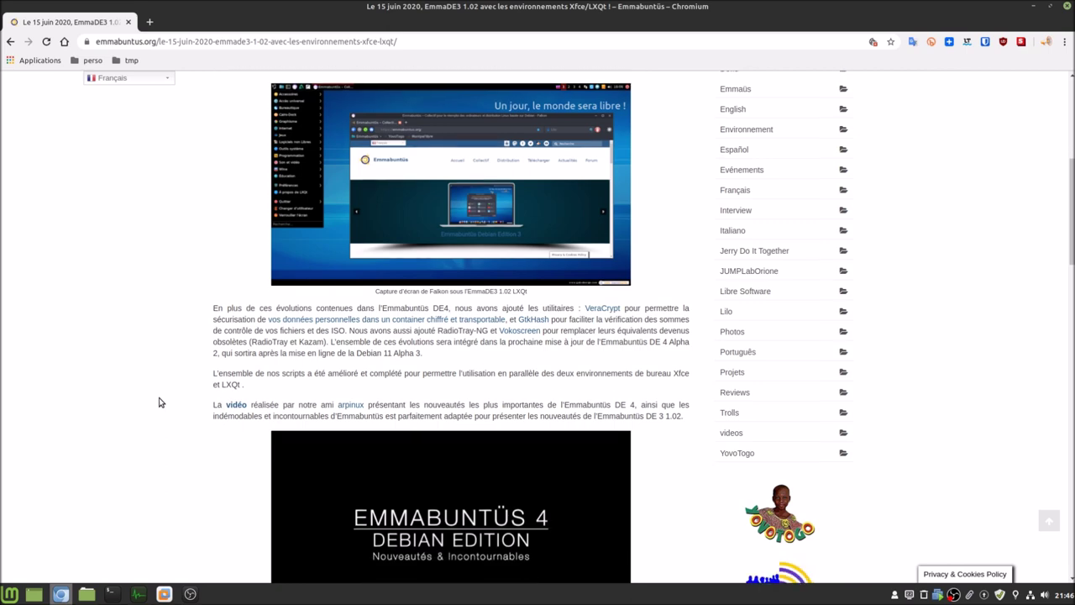
scroll(161, 403, down, 9)
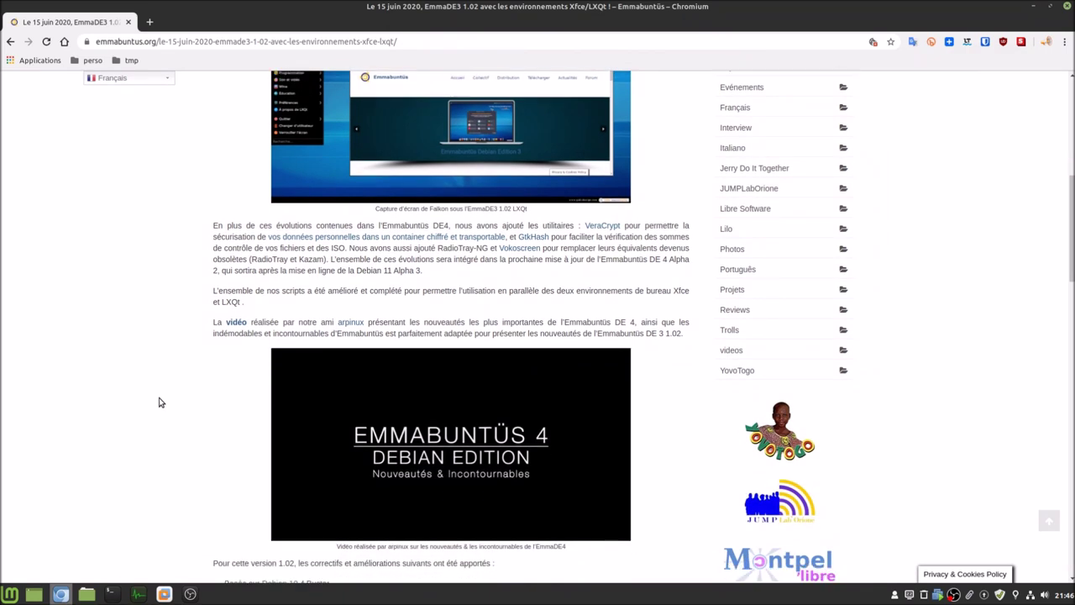
scroll(178, 396, up, 17)
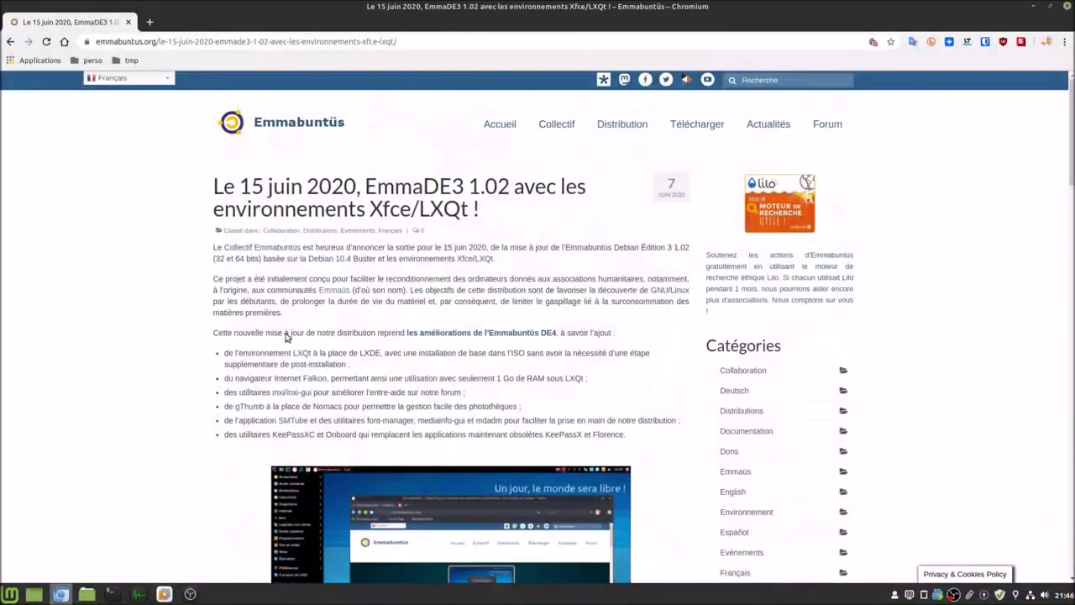
- Close the vokoscreen recorder and log out through the user menu's Déconnexion
click(165, 594)
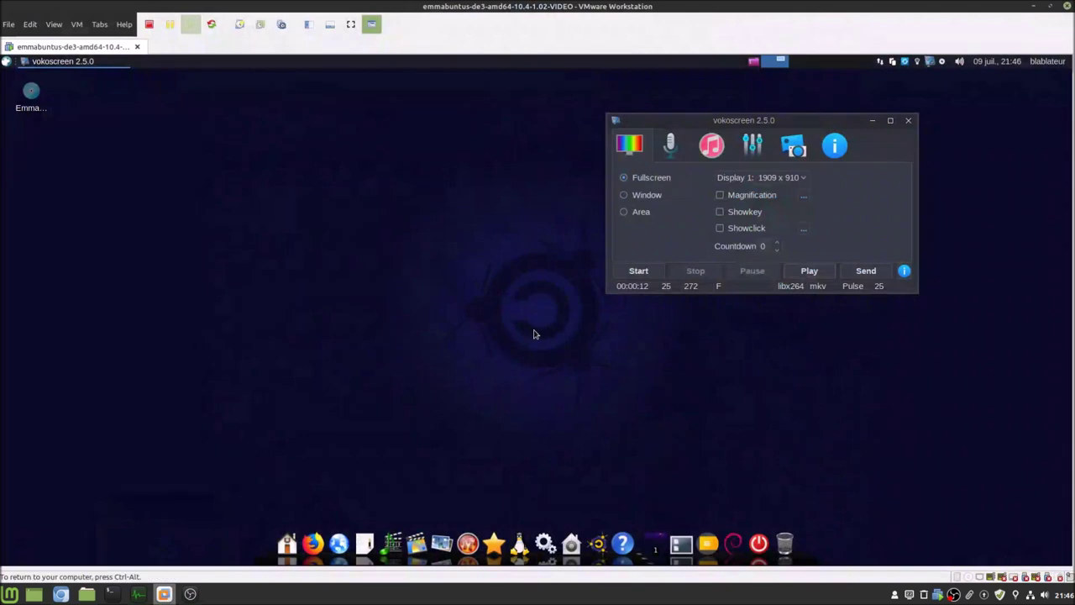
click(908, 121)
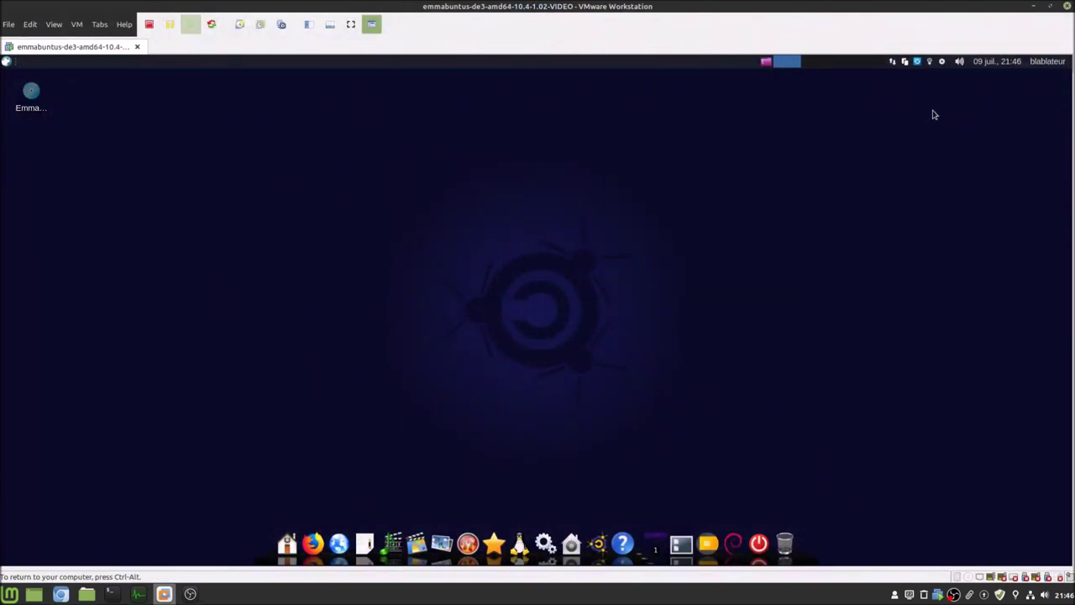
click(1048, 64)
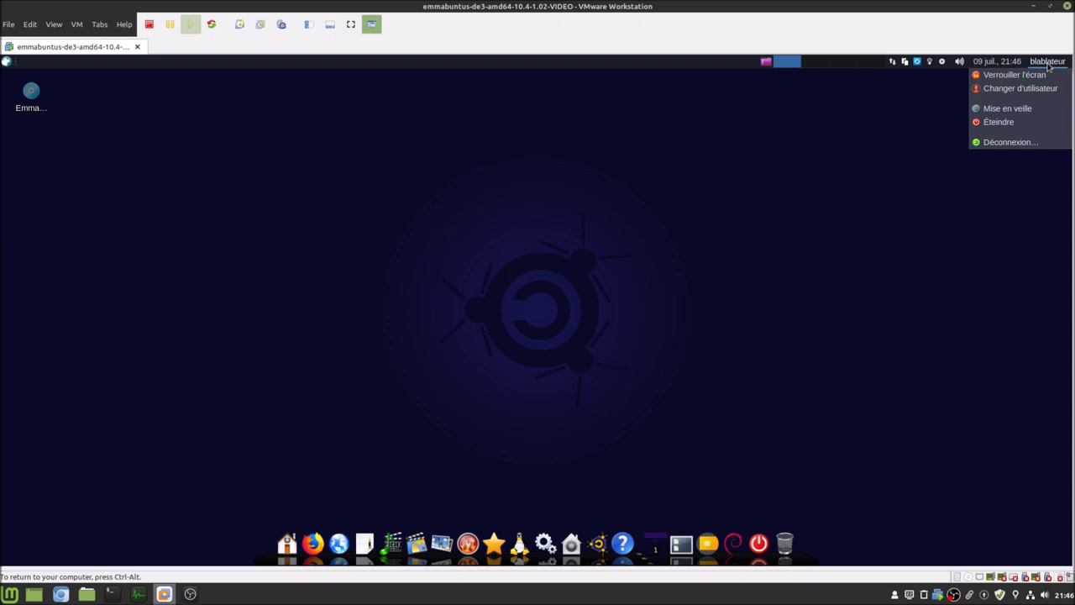
click(1033, 142)
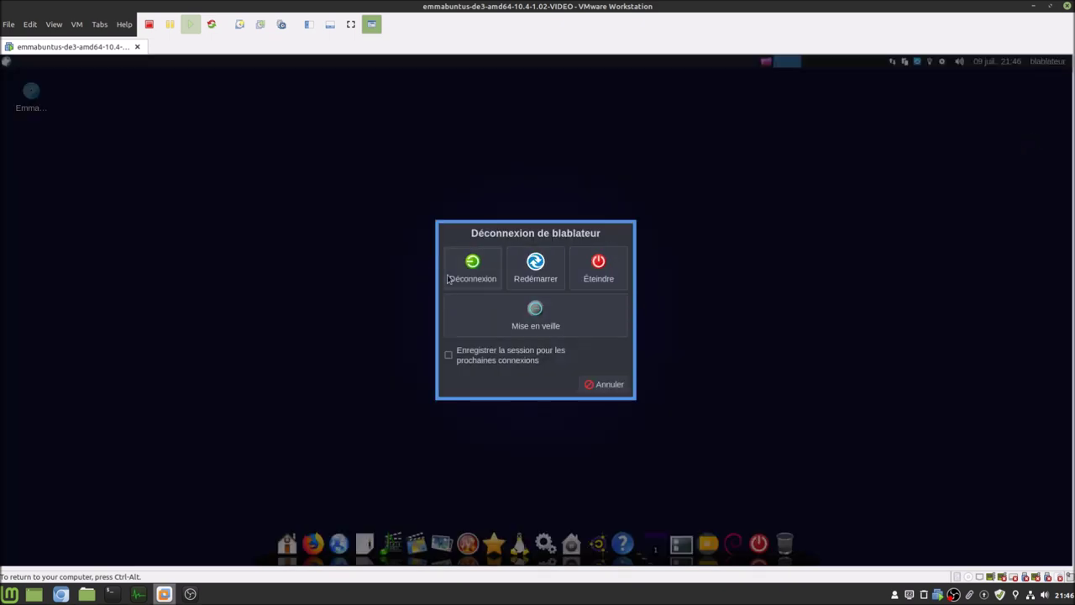
click(472, 268)
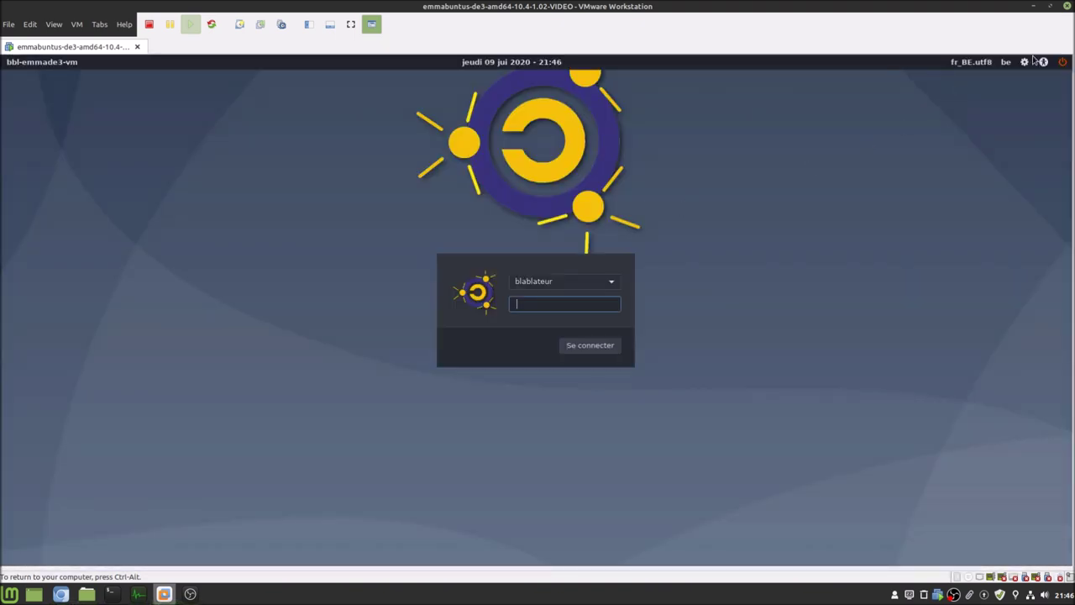
- Choose the LXQt session at the login screen, enter the account password, and log in
click(1025, 63)
click(1034, 78)
text(******)
key(Return)
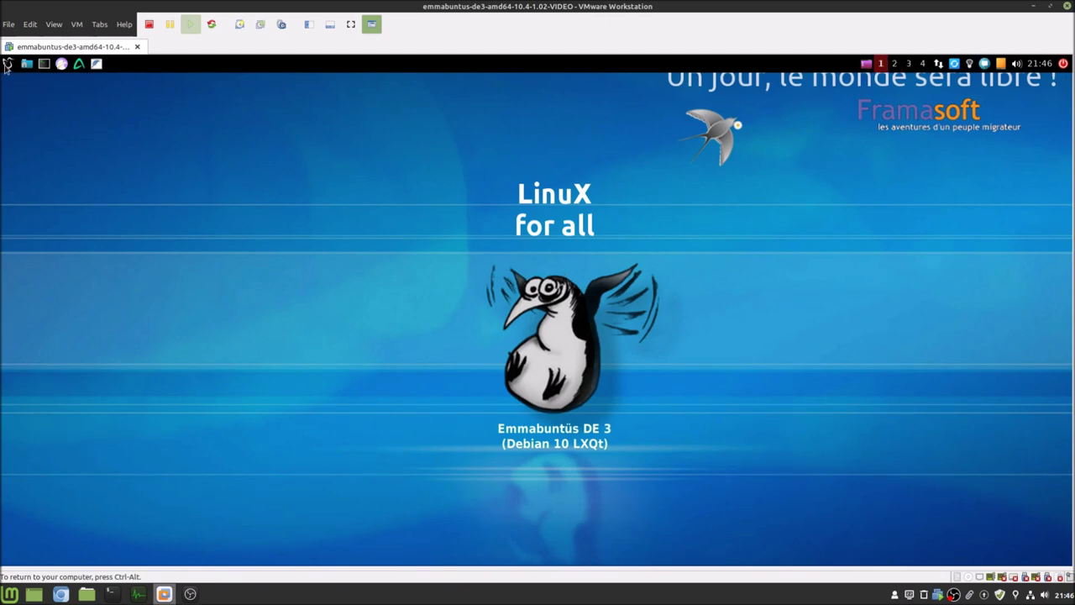
click(7, 65)
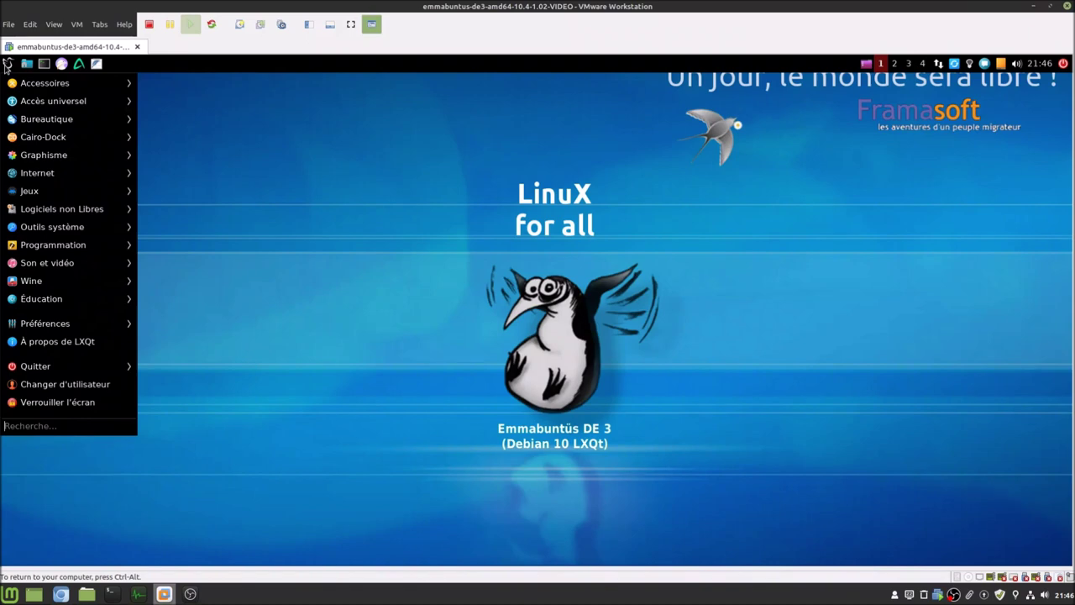
text(emm)
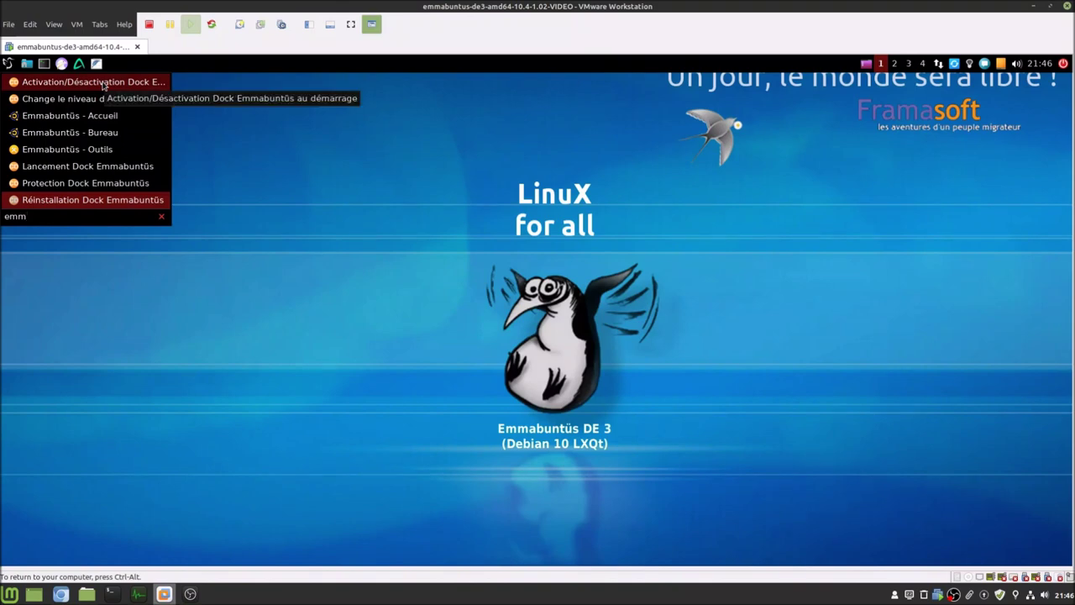
click(103, 83)
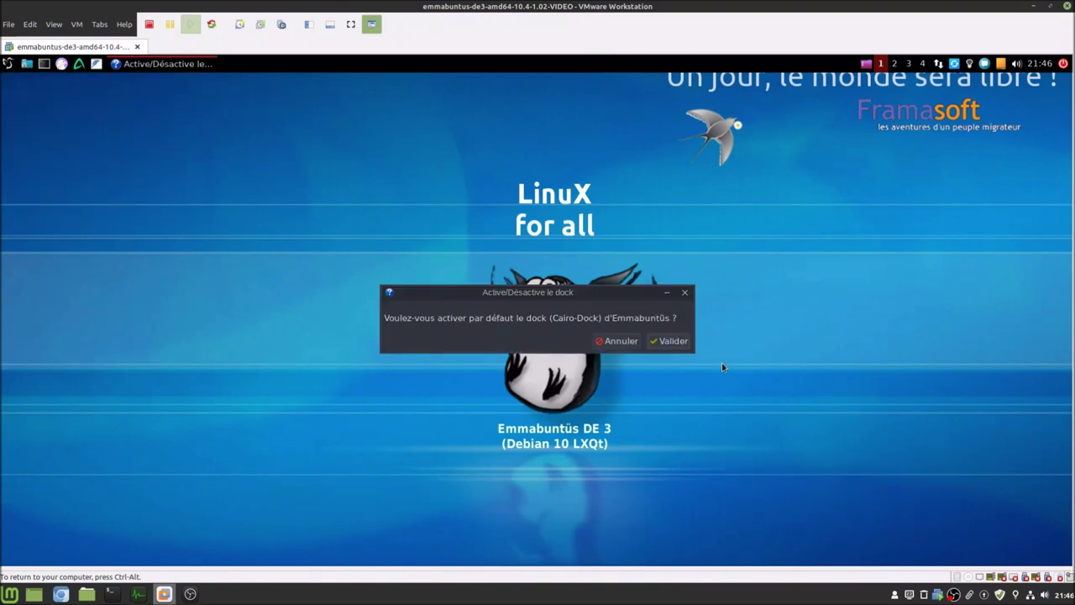
click(673, 341)
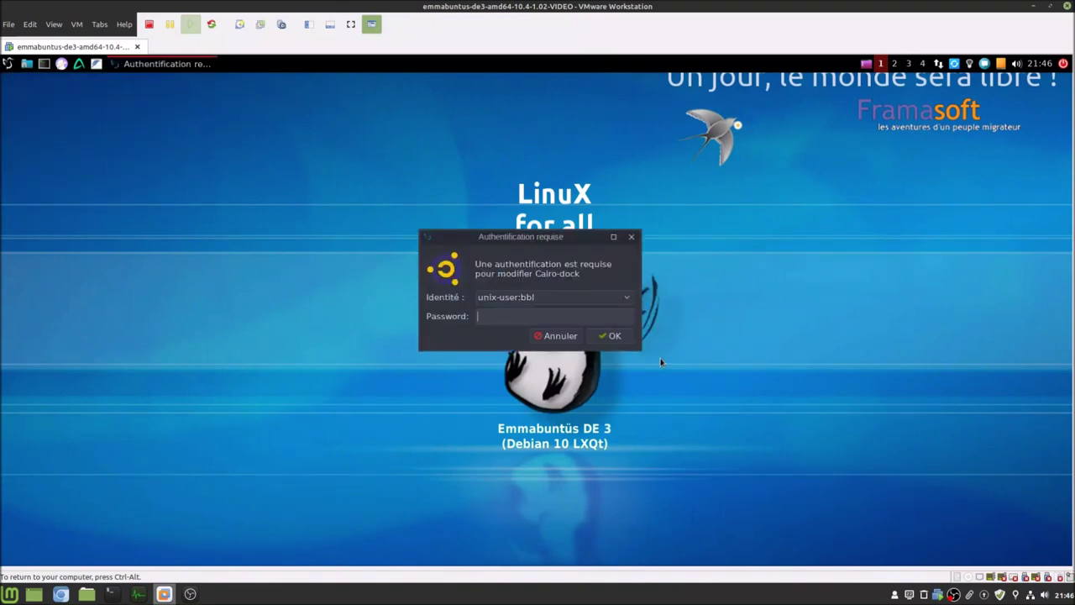
text(******)
key(Return)
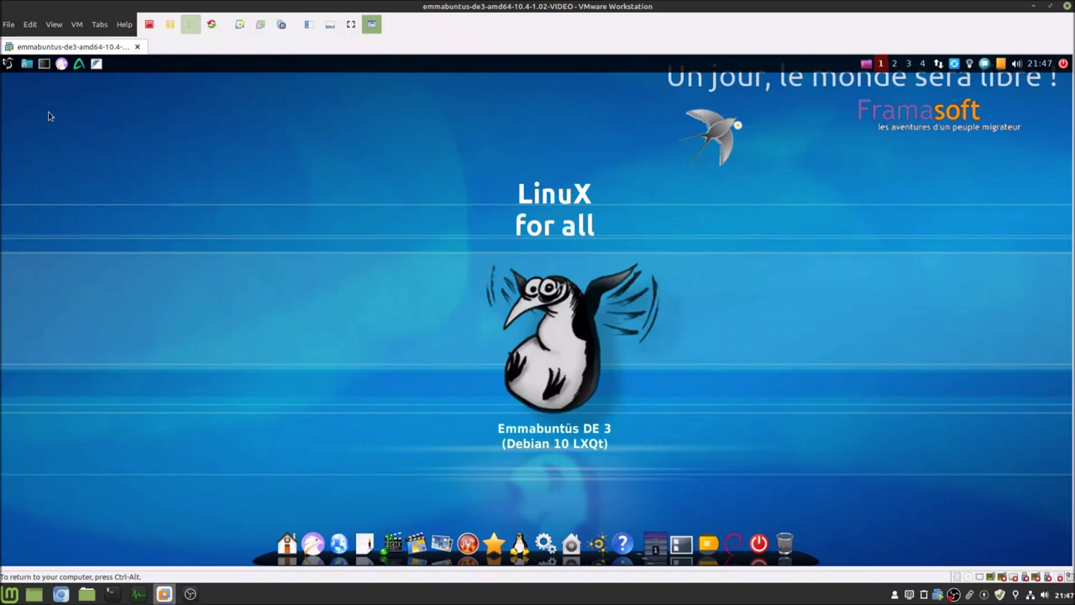
click(8, 68)
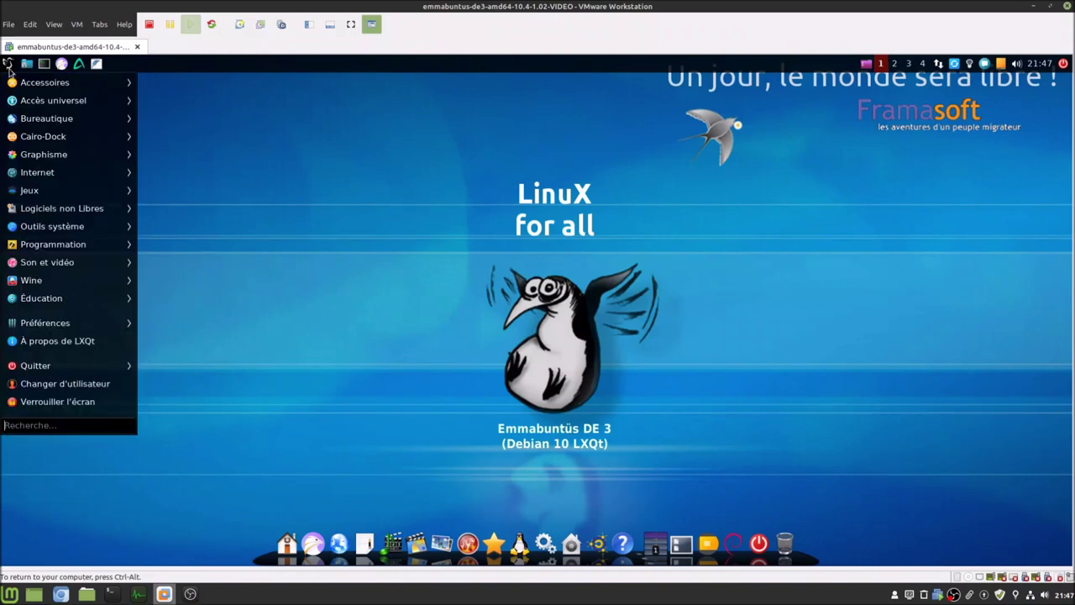
- Open Protection Dock Emmabuntüs via an 'emm' search, cancel unchanged, then show the shutdown options
text(emm)
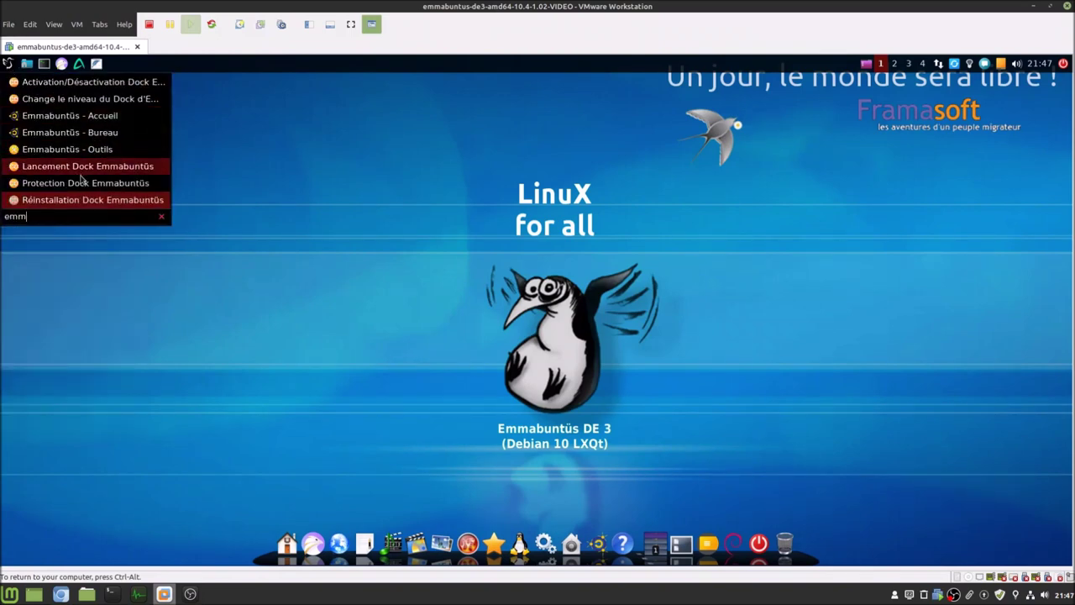
click(87, 183)
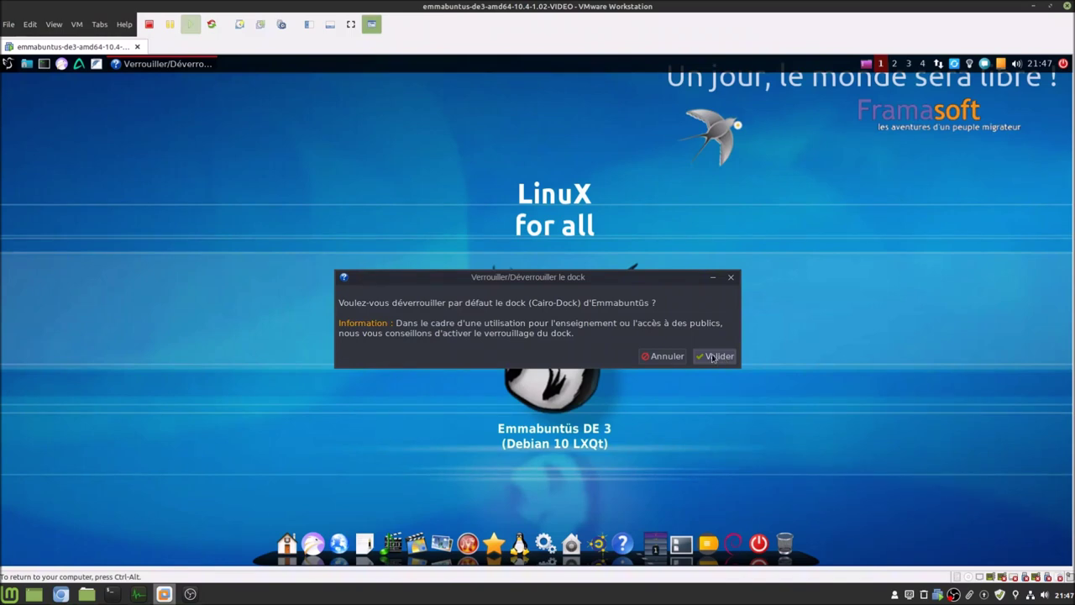
click(665, 357)
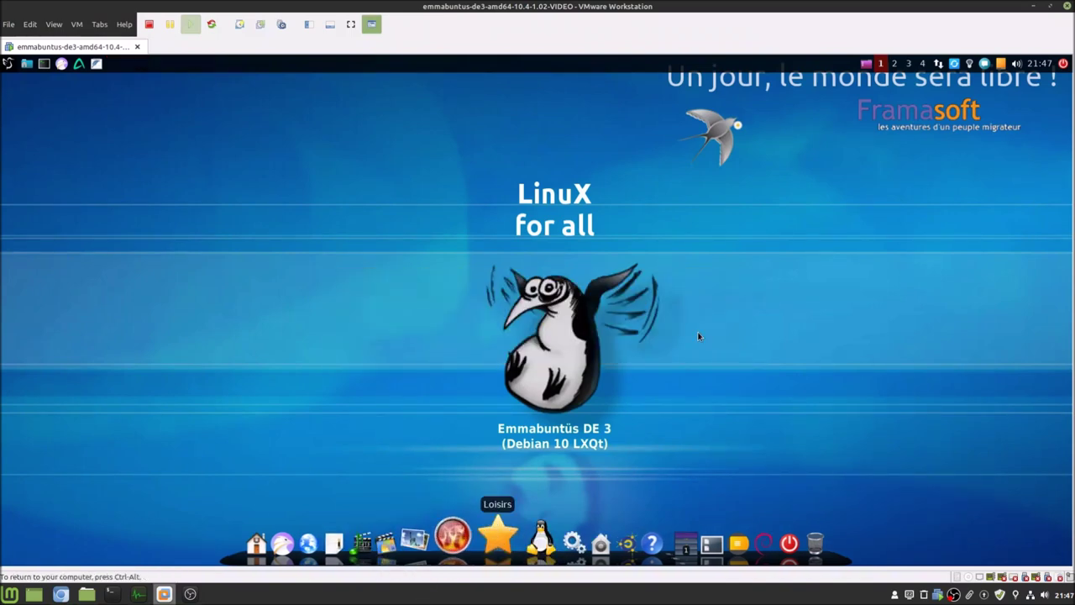
click(1063, 63)
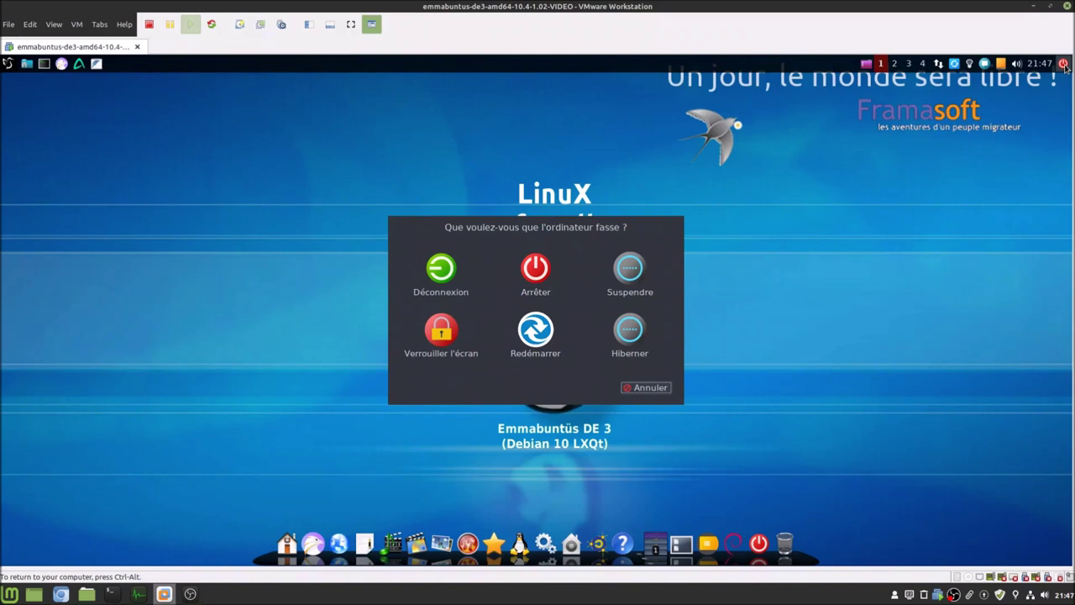
- Log out via Déconnexion and log back in with the account password
click(441, 268)
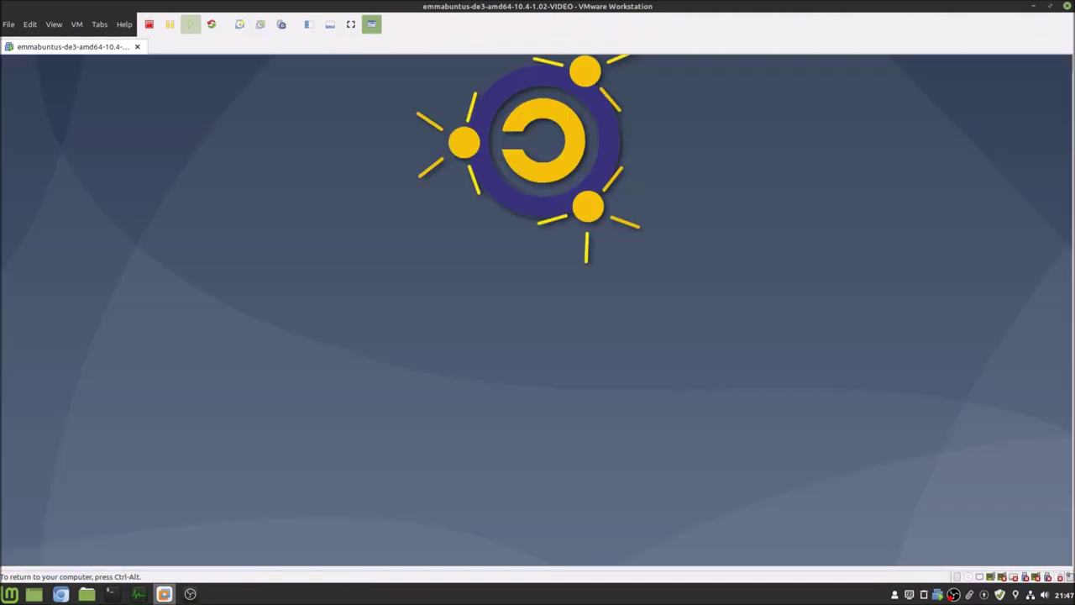
text(•••••••)
key(Return)
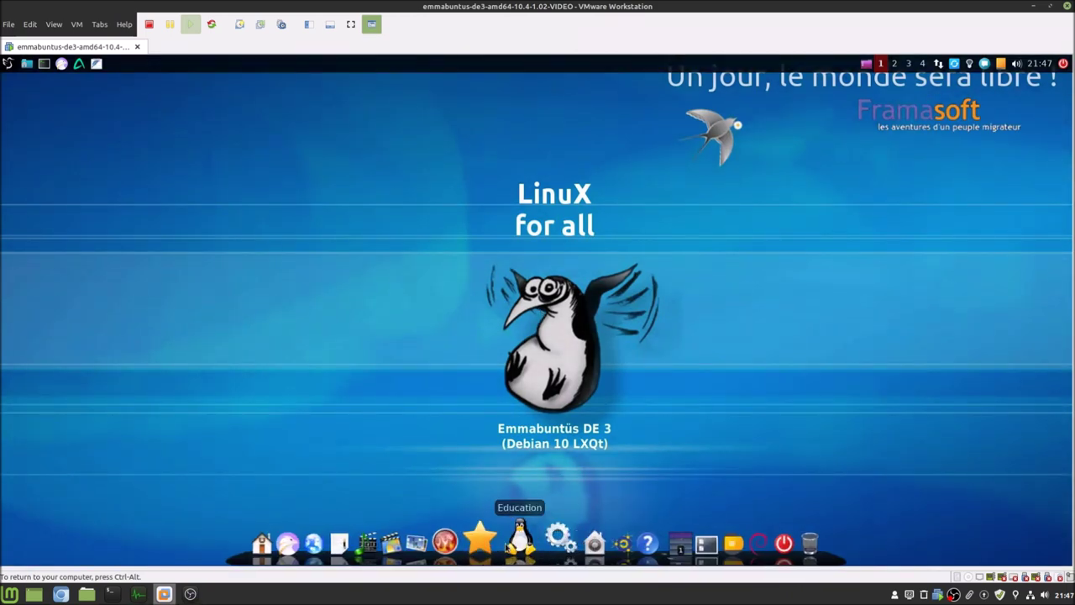
- Launch htop from the LXQt menu search and shift its window slightly left
click(8, 64)
text(hro)
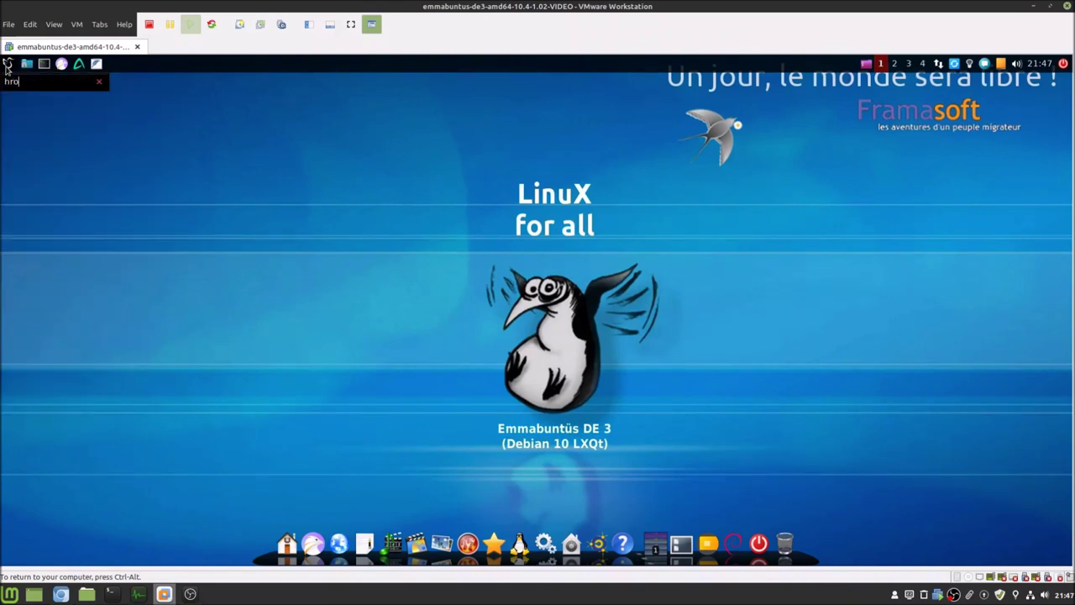
key(BackSpace)
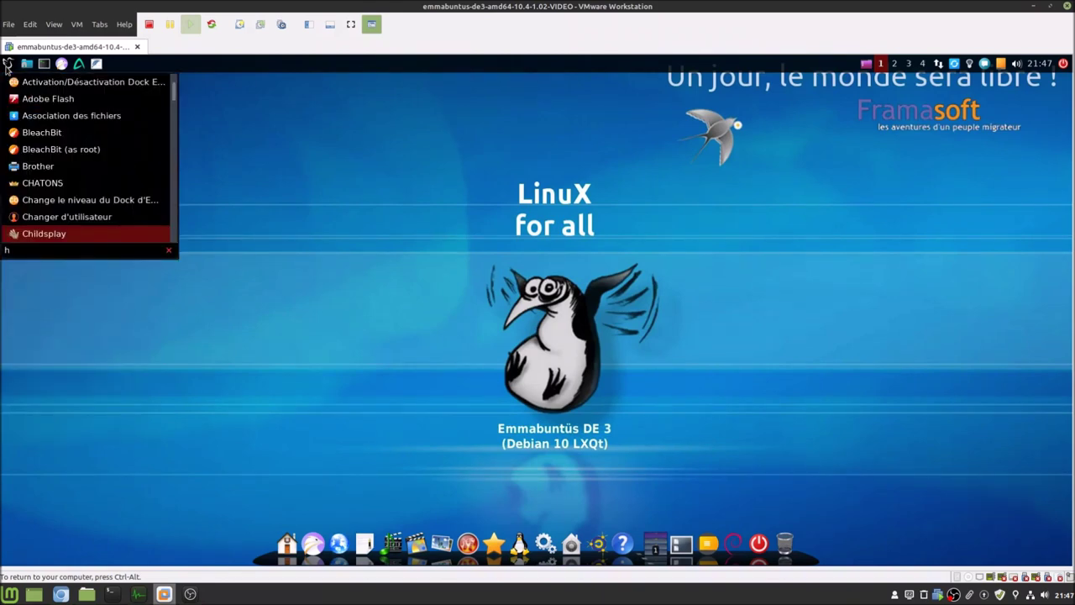
text(top)
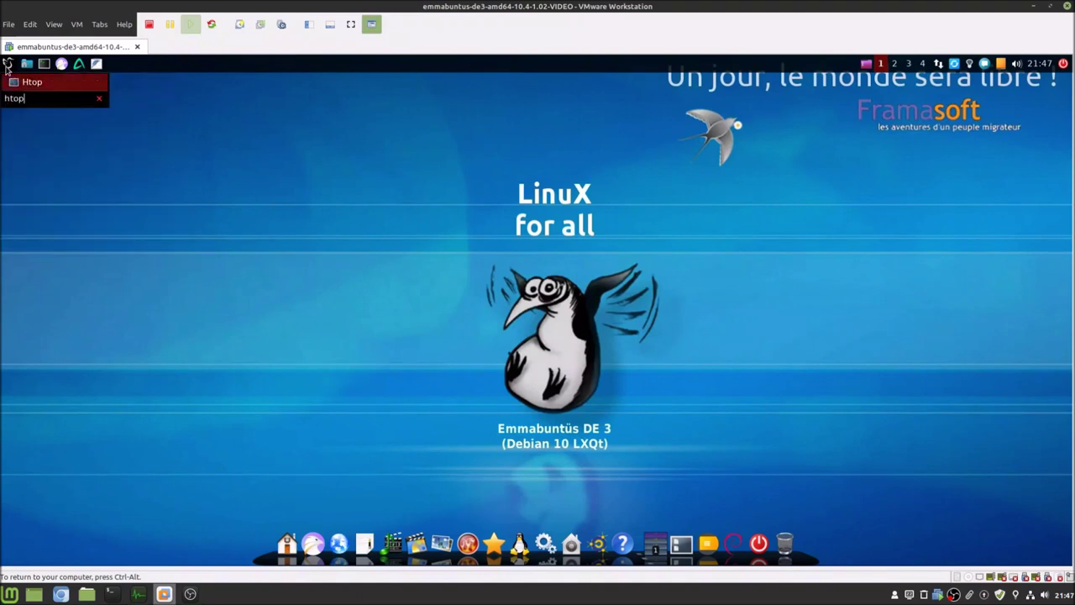
key(Return)
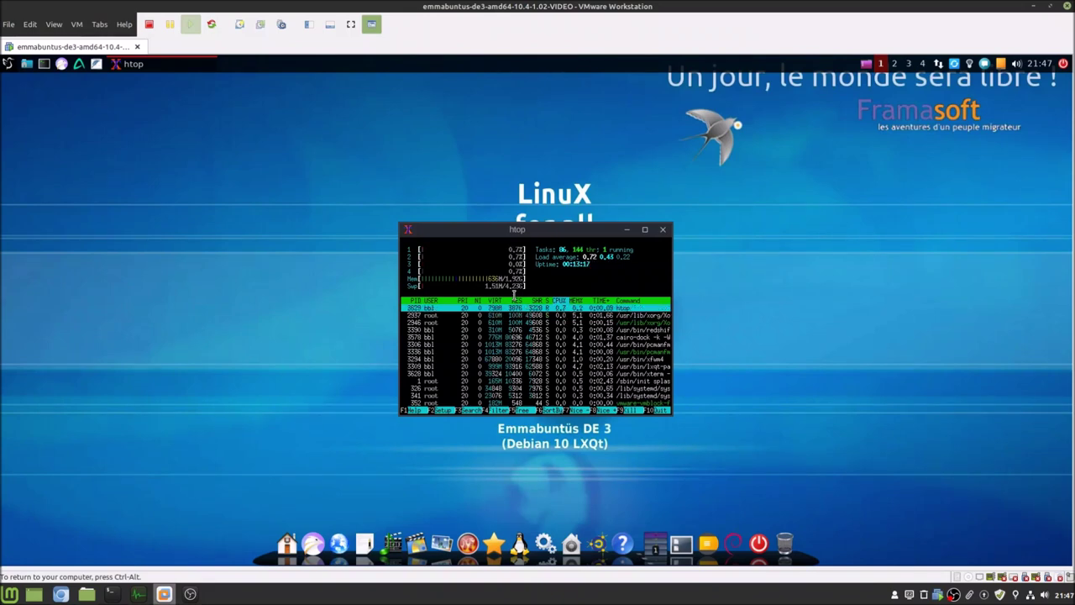
drag(481, 237, 455, 250)
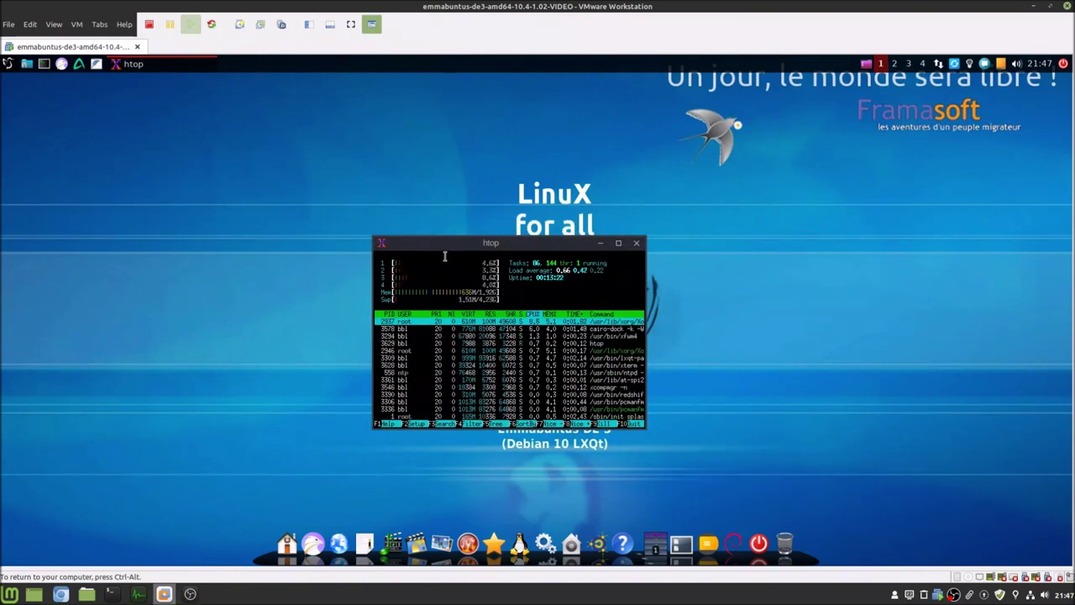
- Launch the Falkon browser from the panel's quick-launch icon
click(6, 65)
click(252, 137)
click(62, 66)
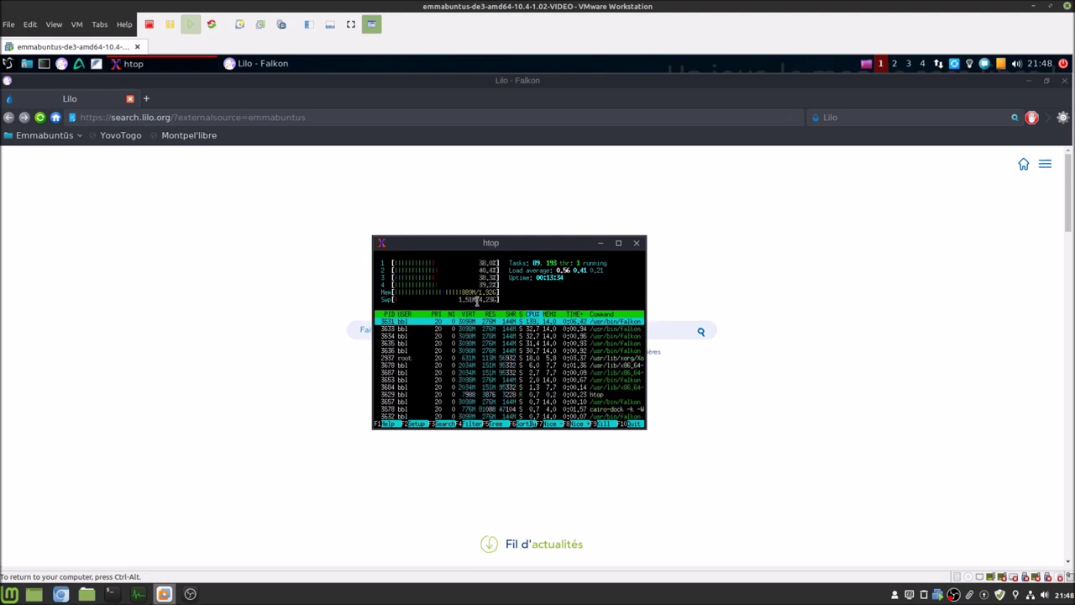
- Move htop to the upper right and search Lilo for 'maison'
drag(554, 245, 866, 196)
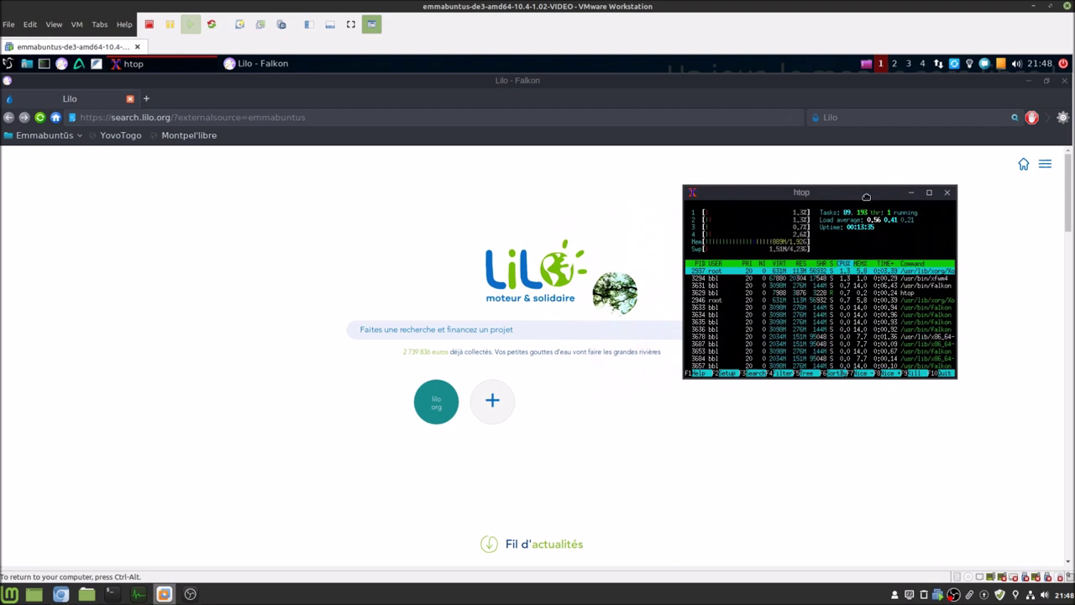
click(475, 329)
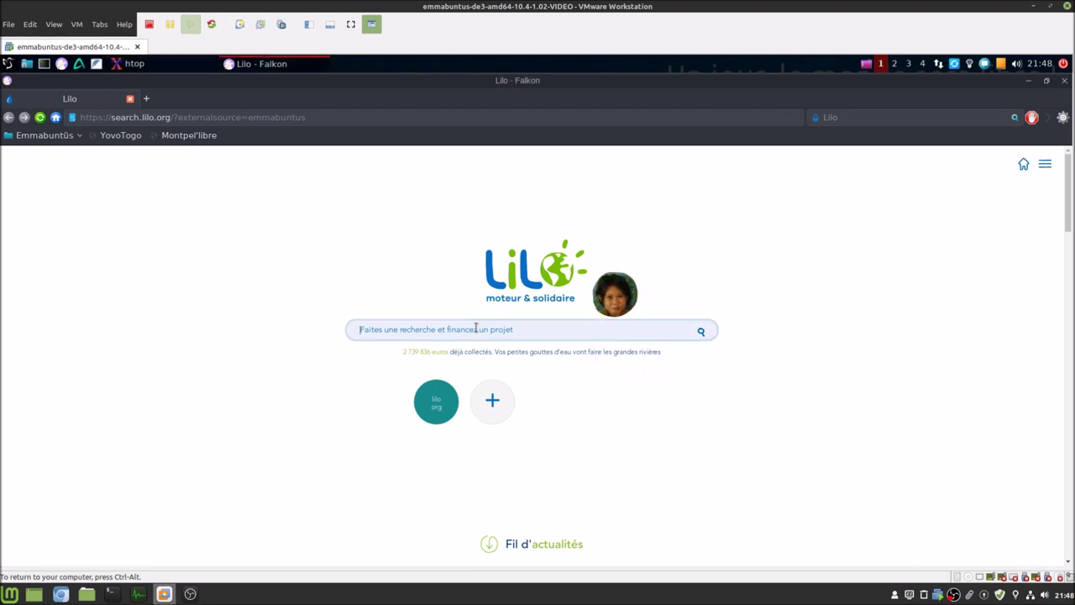
text(maison)
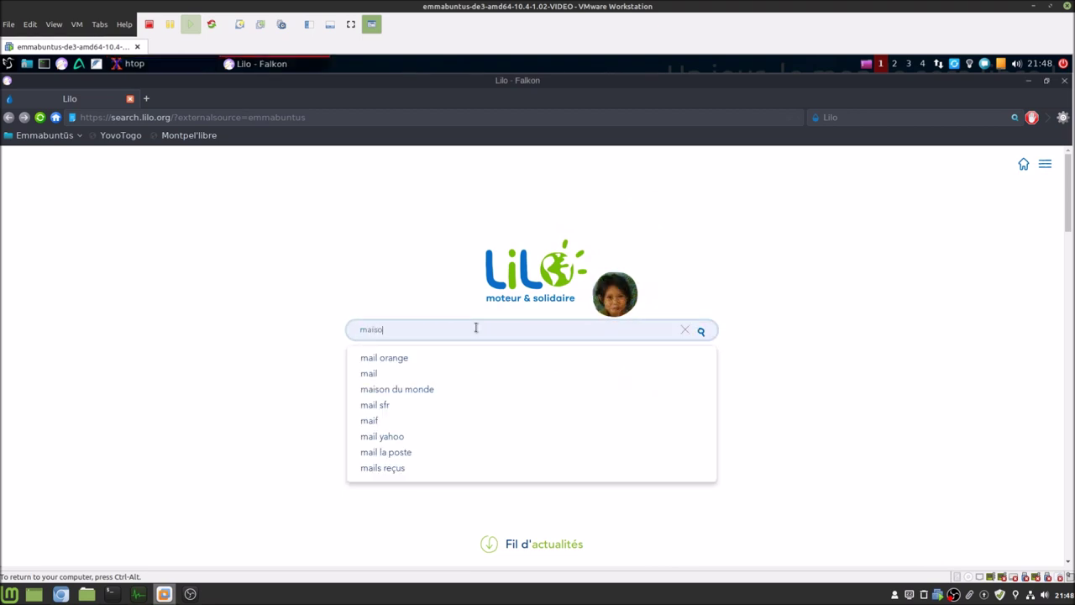
key(Return)
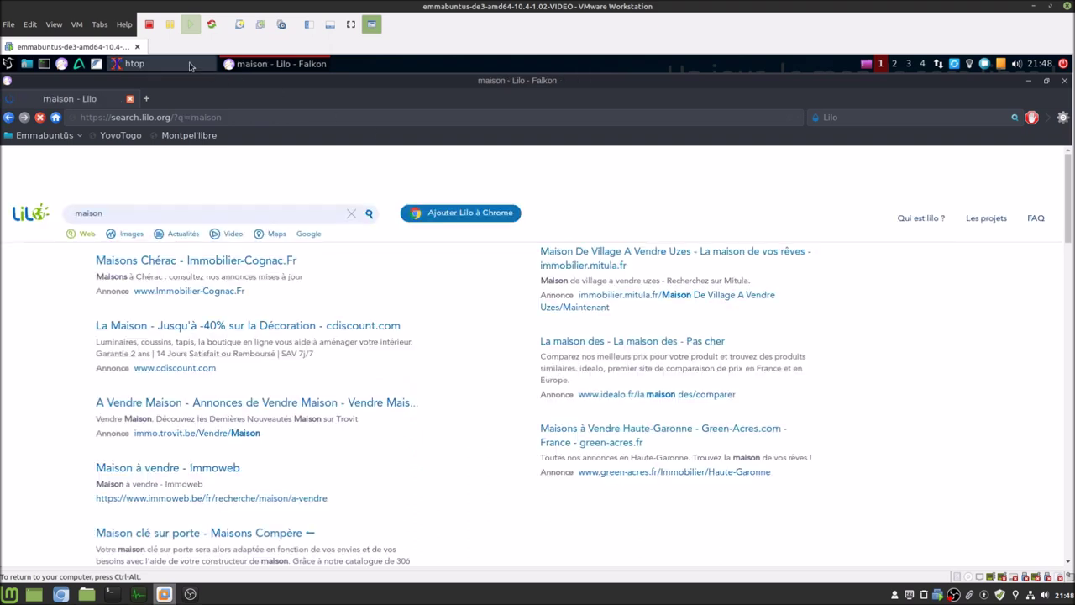
- Open the Trovit houses-for-sale result, close its e-mail popup, then close Falkon
key(alt+Tab)
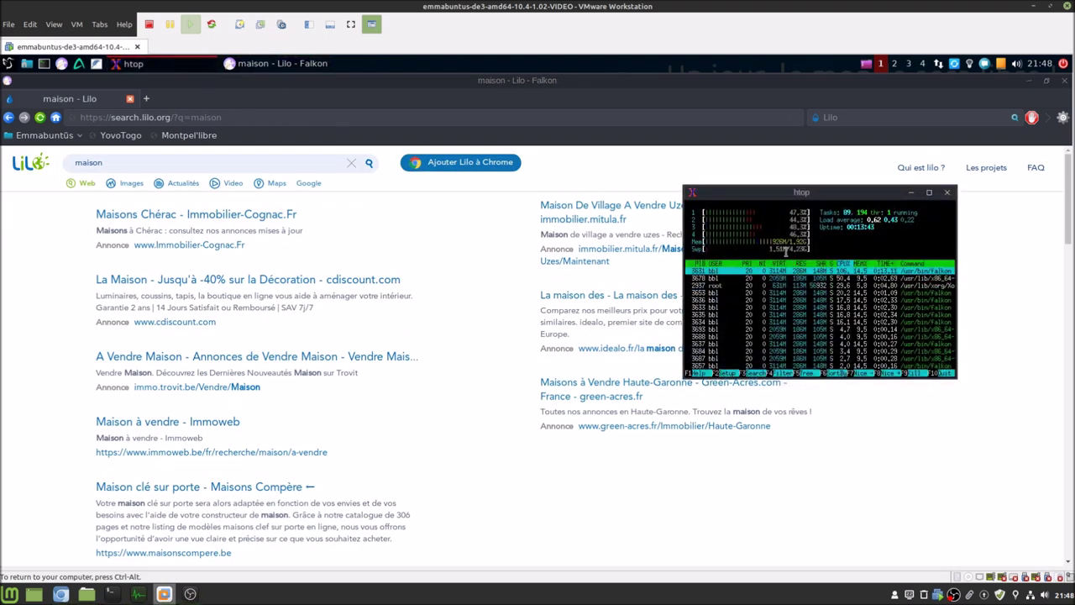
click(173, 359)
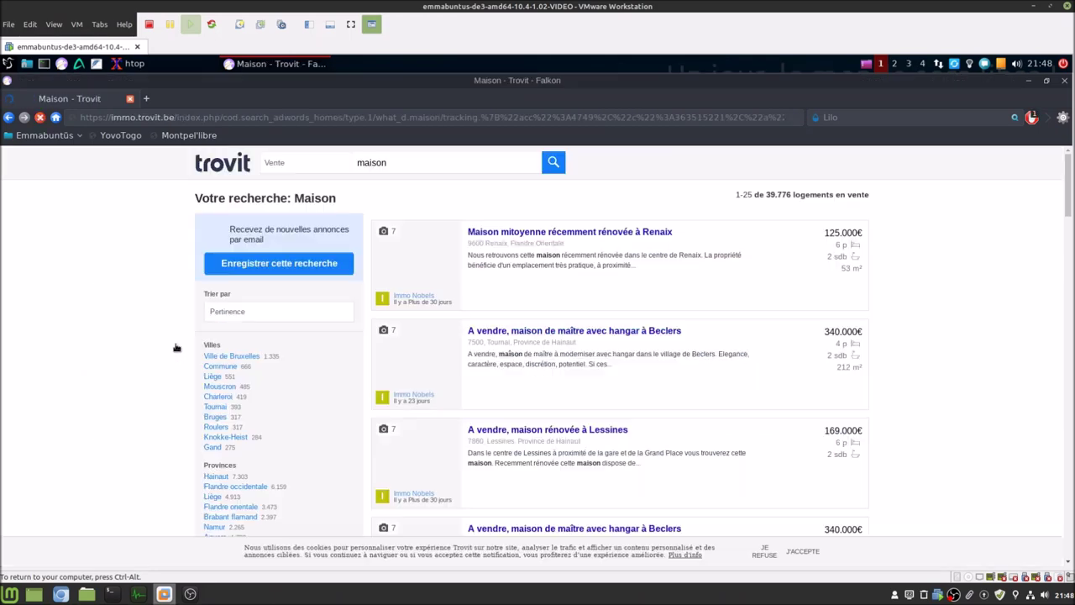
key(alt+Tab)
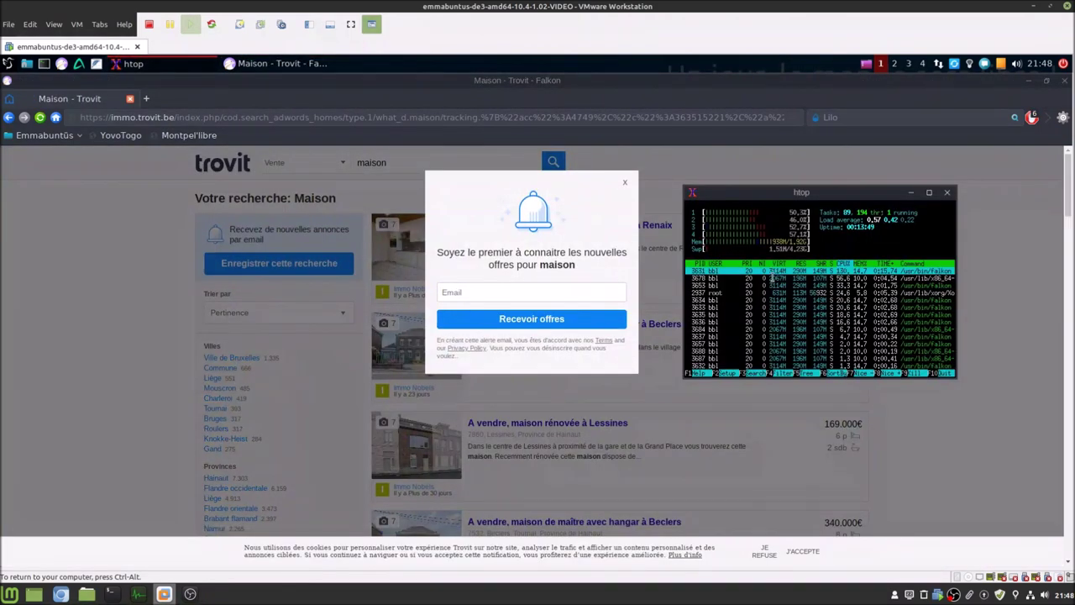
click(623, 184)
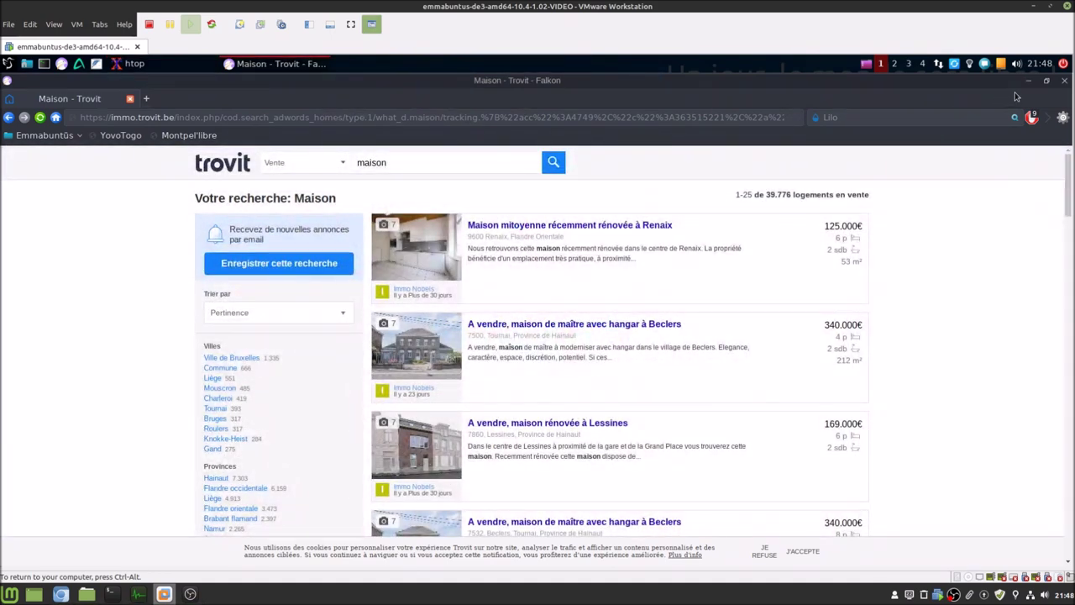
click(1064, 81)
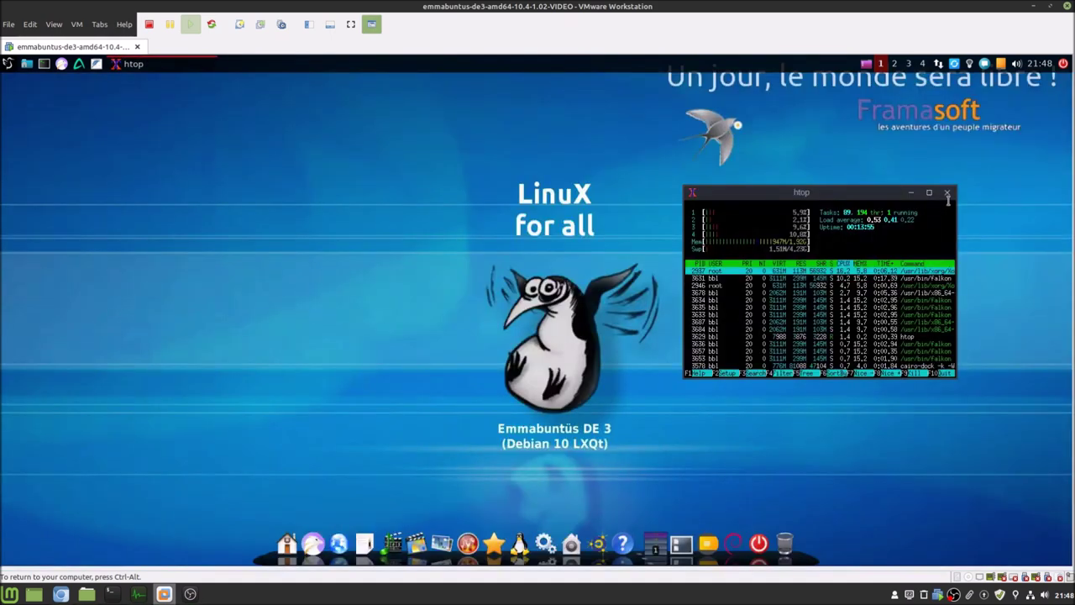
- Close the htop window and release keyboard and mouse from the VM with Ctrl+Alt
click(950, 190)
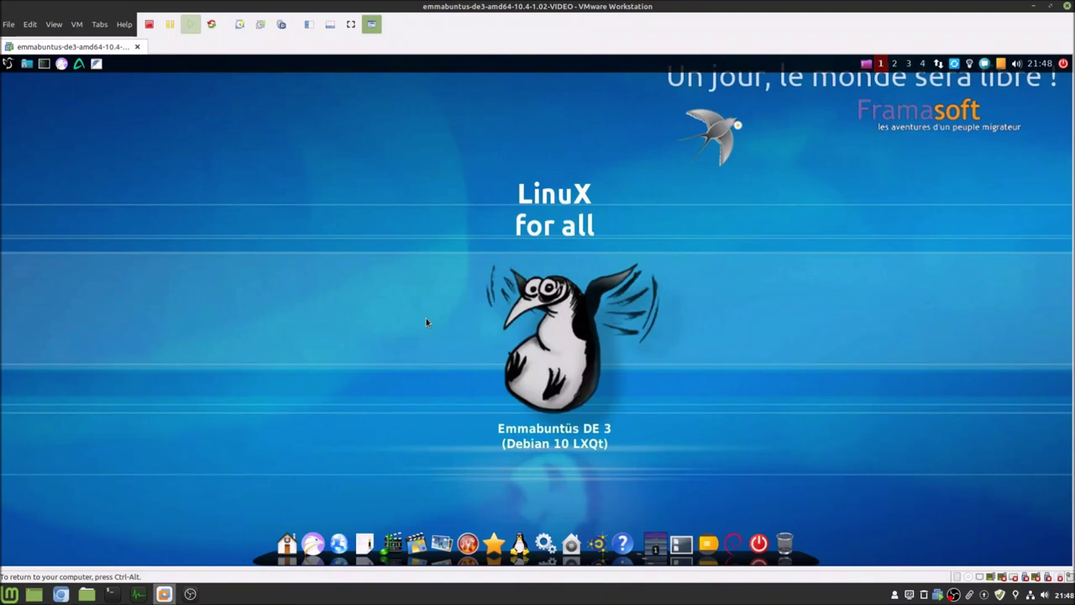
key(ctrl+alt)
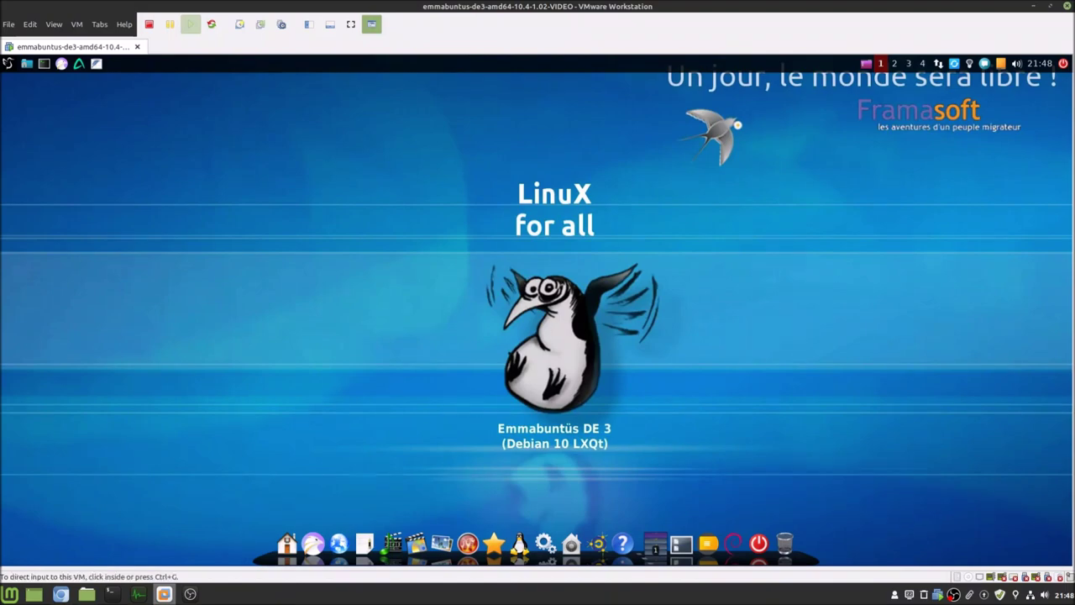